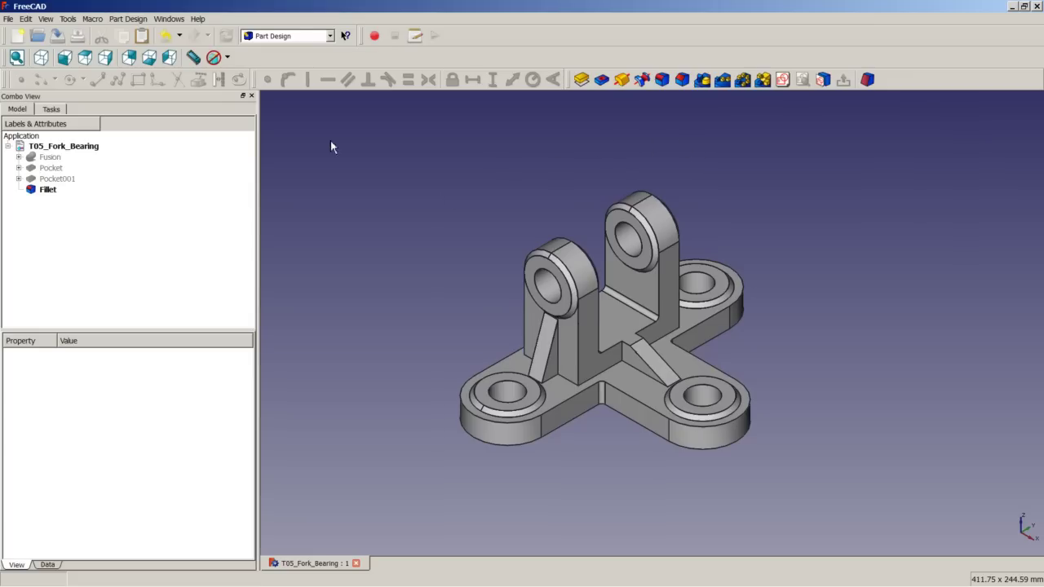
# Step: View the program's version information and close it again
pyautogui.click(198, 18)
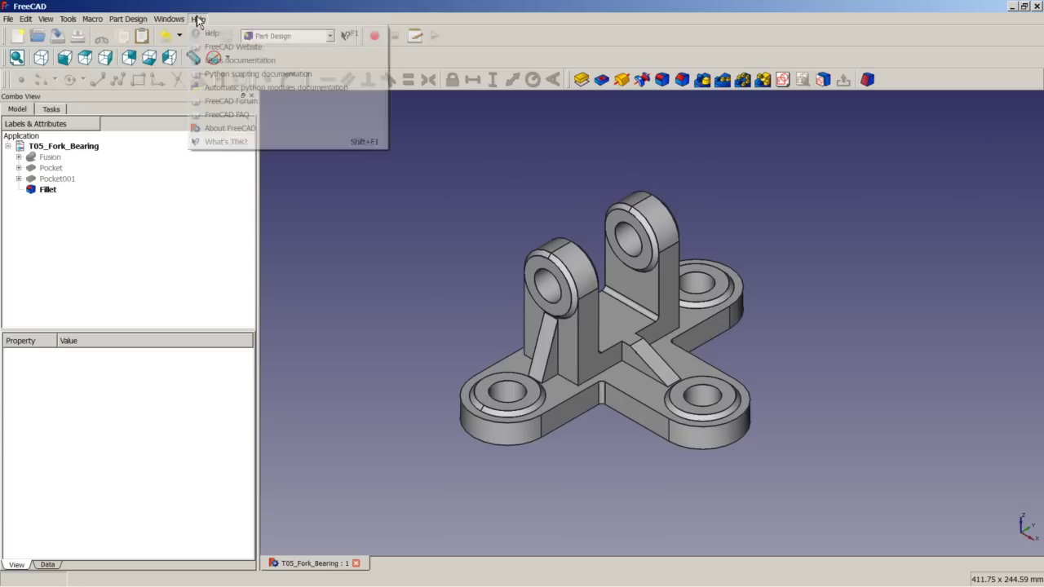
pyautogui.click(291, 135)
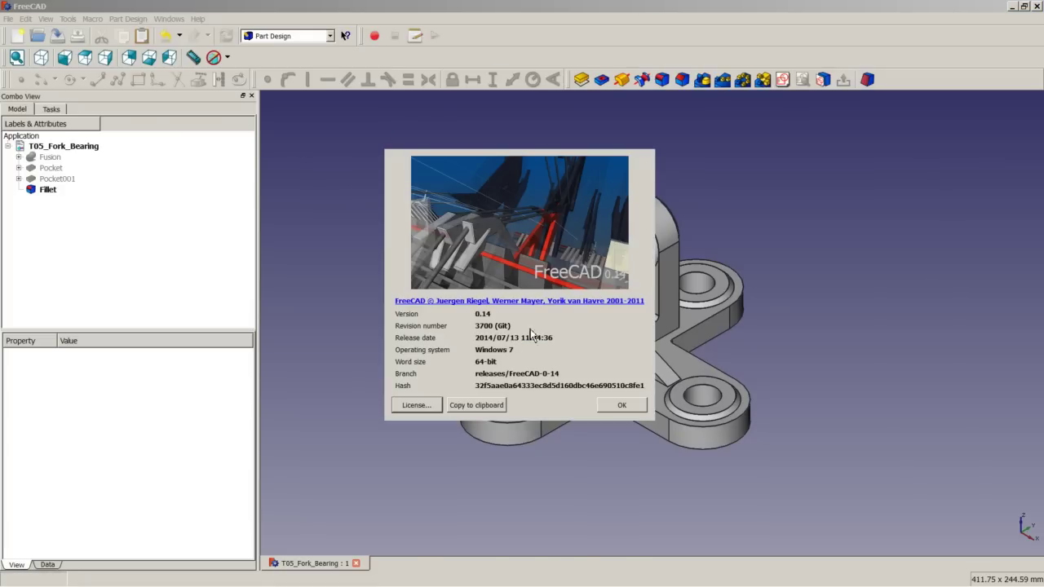
pyautogui.click(623, 406)
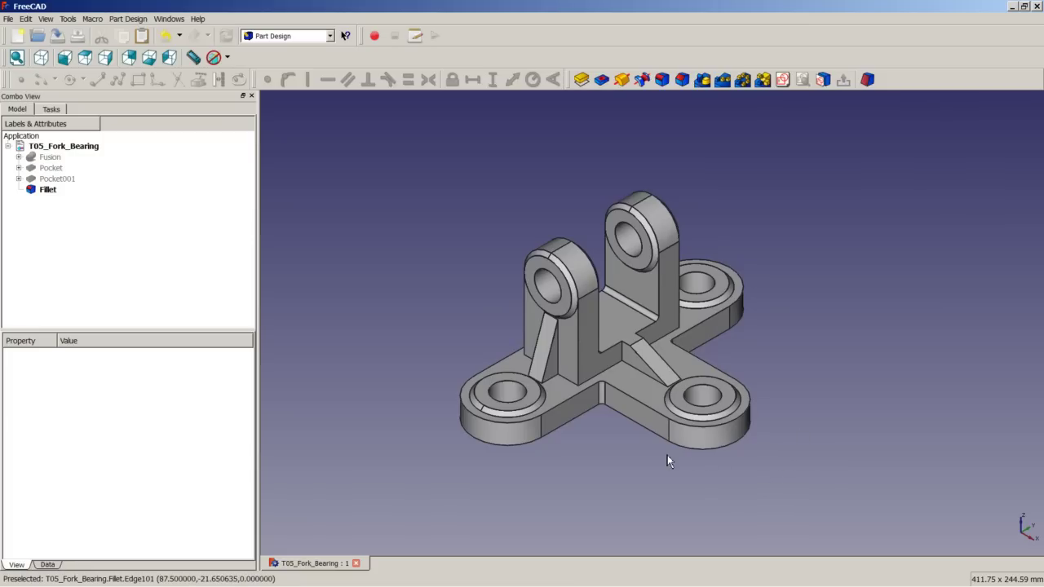
# Step: Examine the finished fork bearing from several angles and look through the features contained in its Fusion
pyautogui.scroll(-1, 559, 403)
pyautogui.scroll(5, 553, 405)
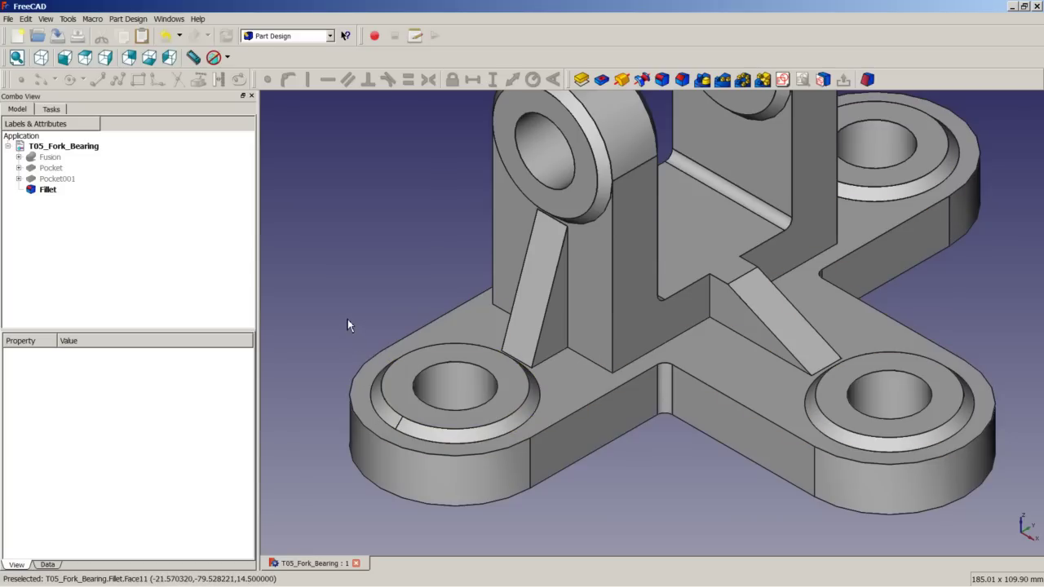
pyautogui.rightClick(422, 261)
pyautogui.click(439, 267)
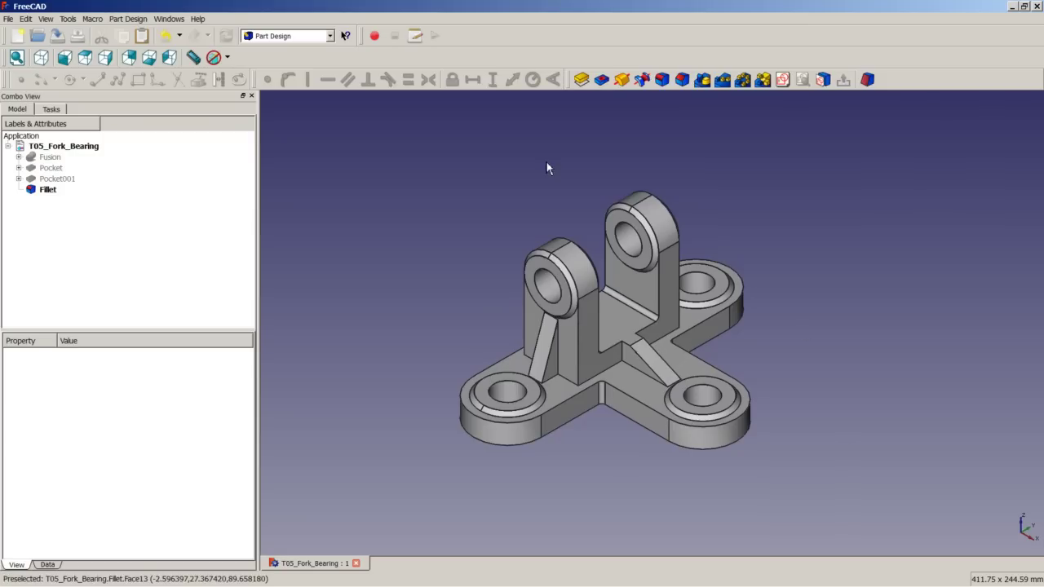
pyautogui.click(19, 156)
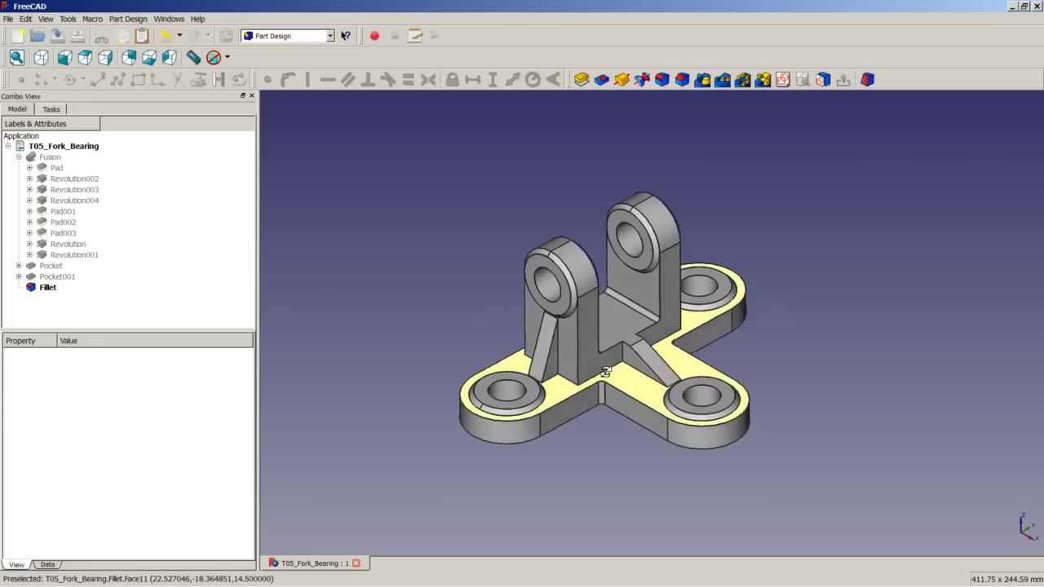
pyautogui.moveTo(605, 392); pyautogui.dragTo(571, 356, button='middle')
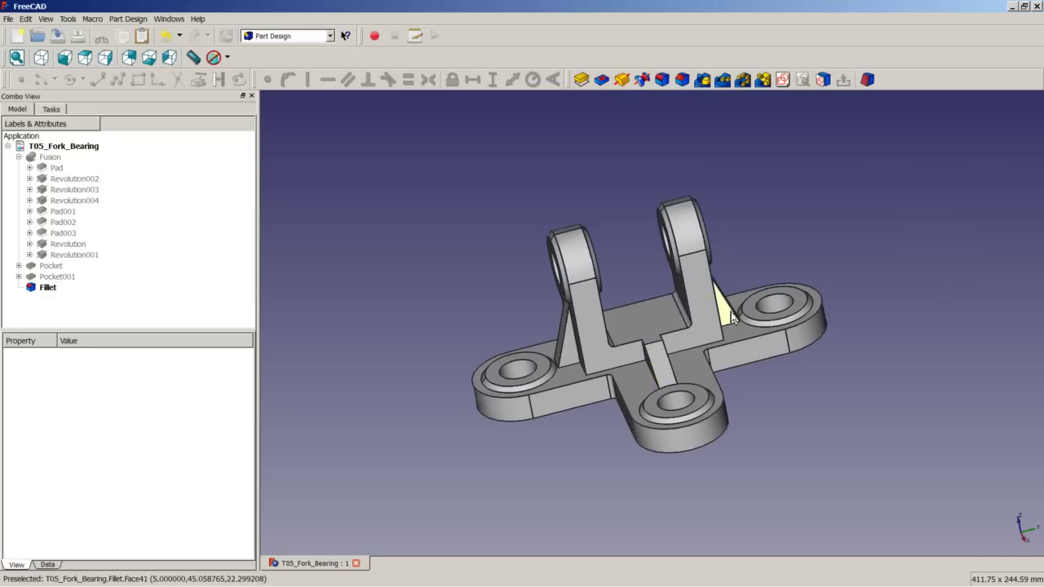
pyautogui.moveTo(510, 379); pyautogui.dragTo(542, 347, button='middle')
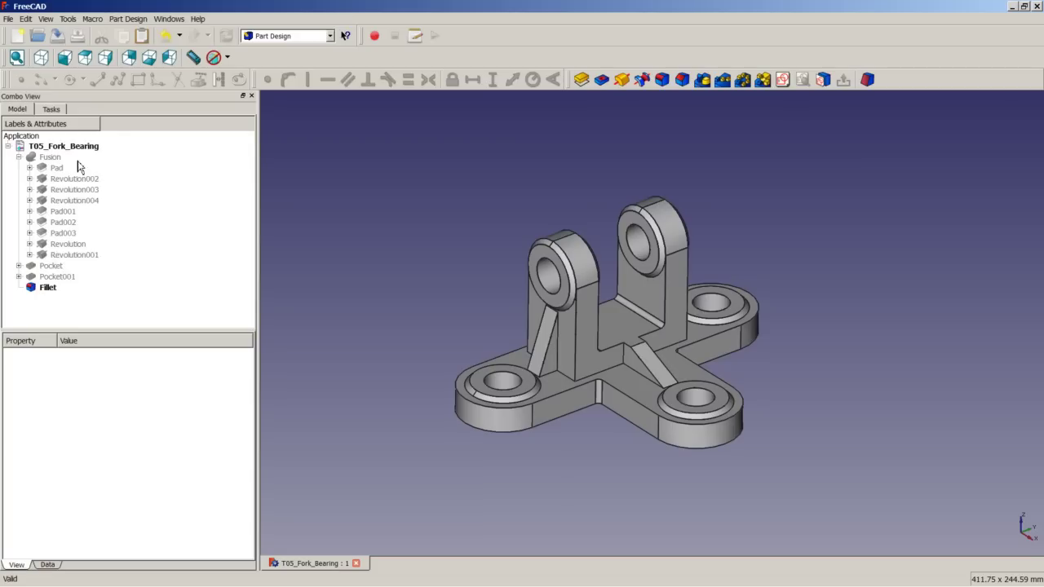
pyautogui.click(18, 157)
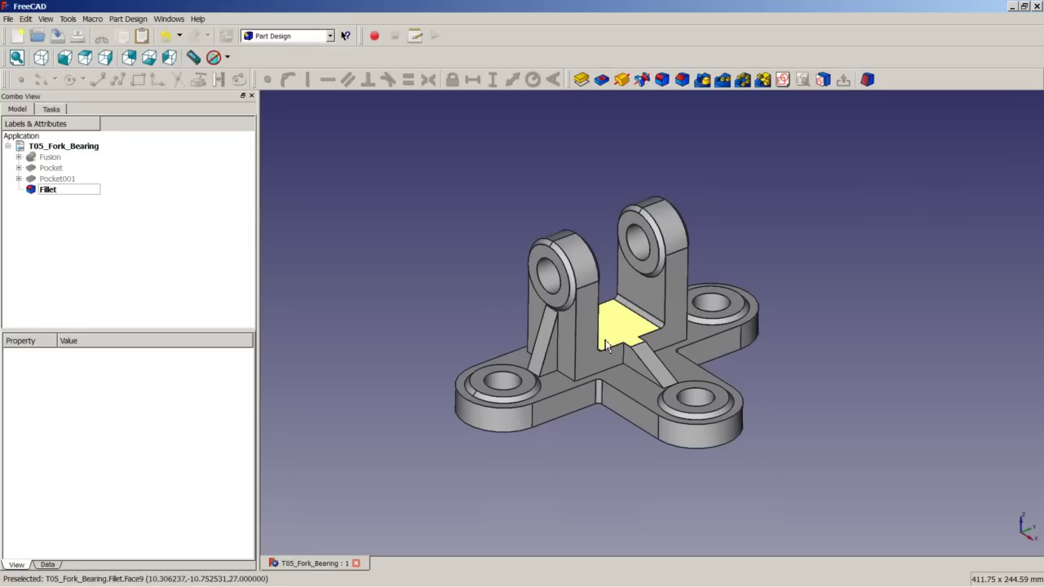
pyautogui.moveTo(640, 322); pyautogui.dragTo(608, 342, button='middle')
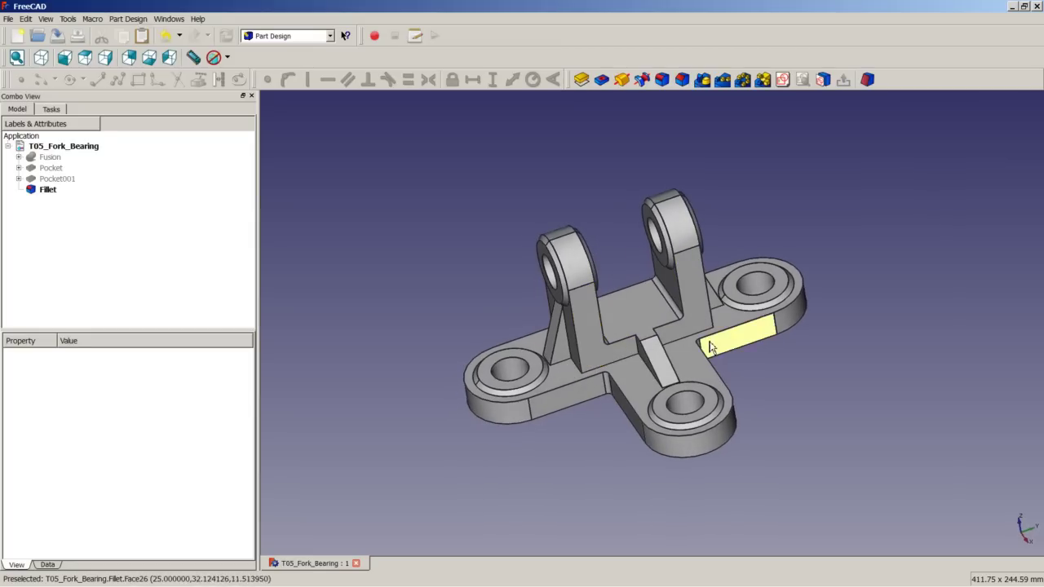
pyautogui.click(45, 62)
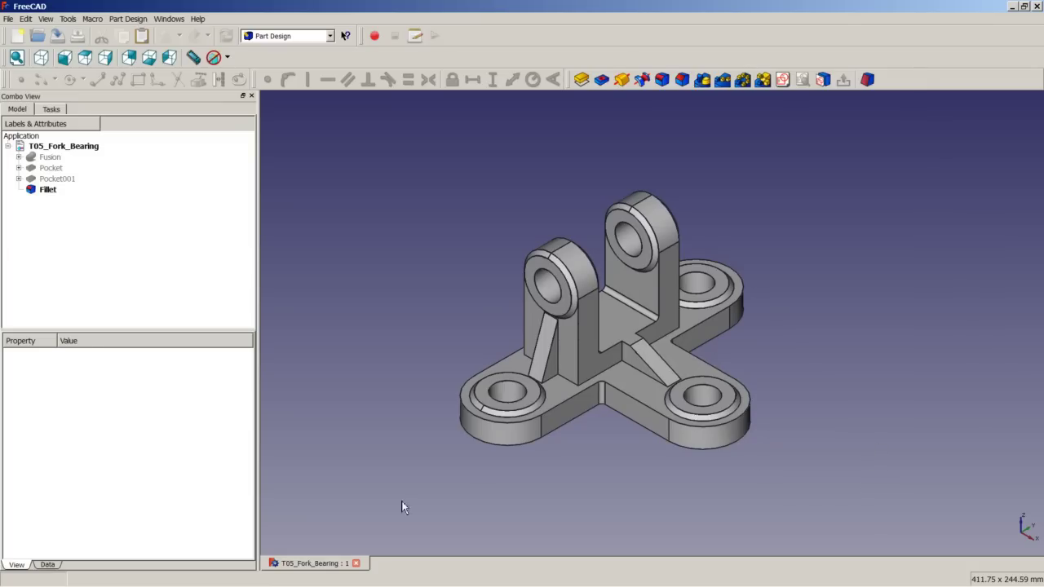
# Step: Close the T05_Fork_Bearing document and start a sketch on the XY plane of a new document
pyautogui.click(356, 563)
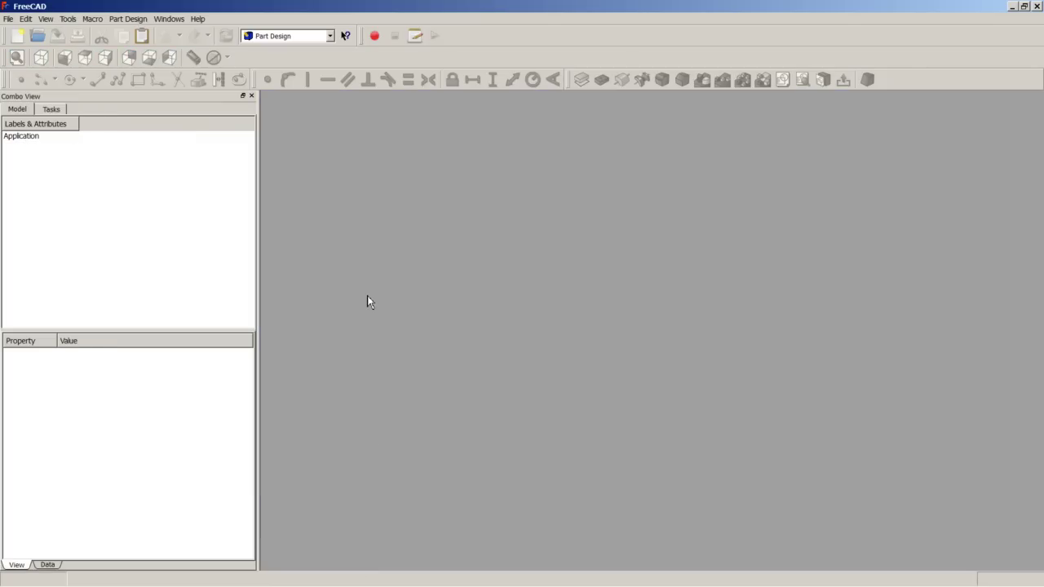
pyautogui.click(17, 36)
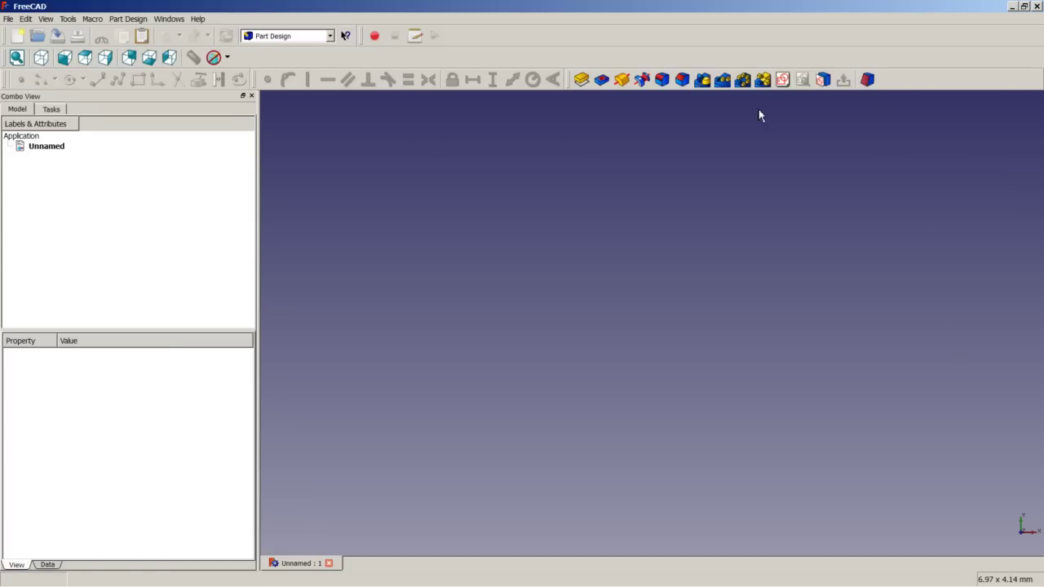
pyautogui.click(782, 80)
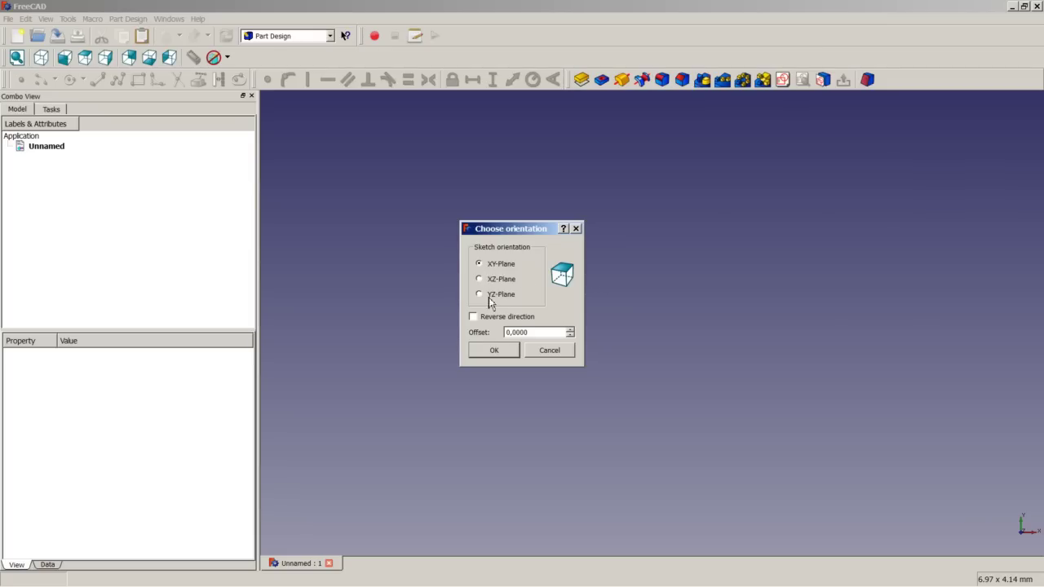
pyautogui.click(492, 350)
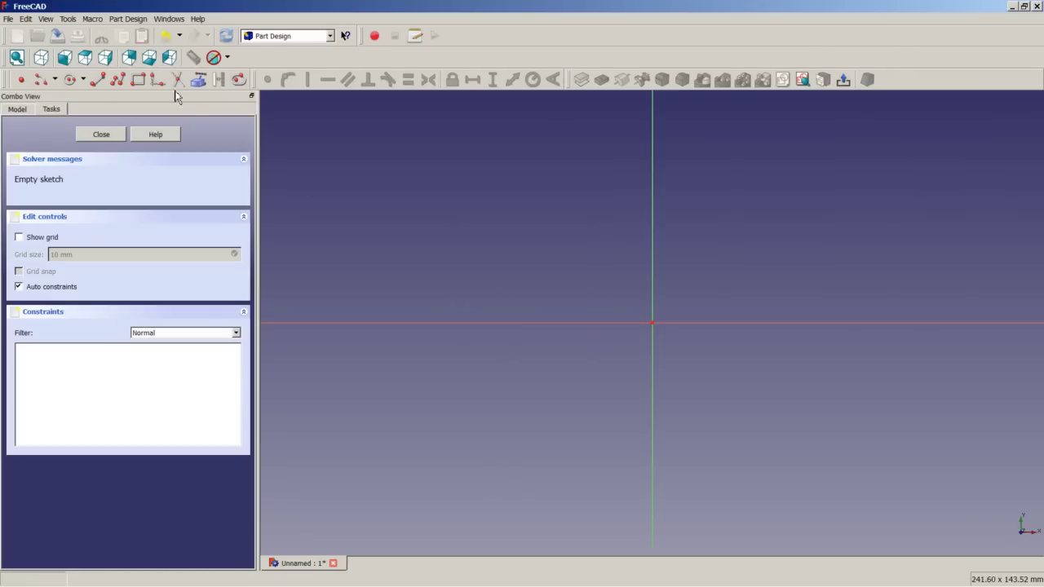
# Step: Draw a vertical line about 47 mm long to the left of the vertical axis, crossing the horizontal axis
pyautogui.click(97, 81)
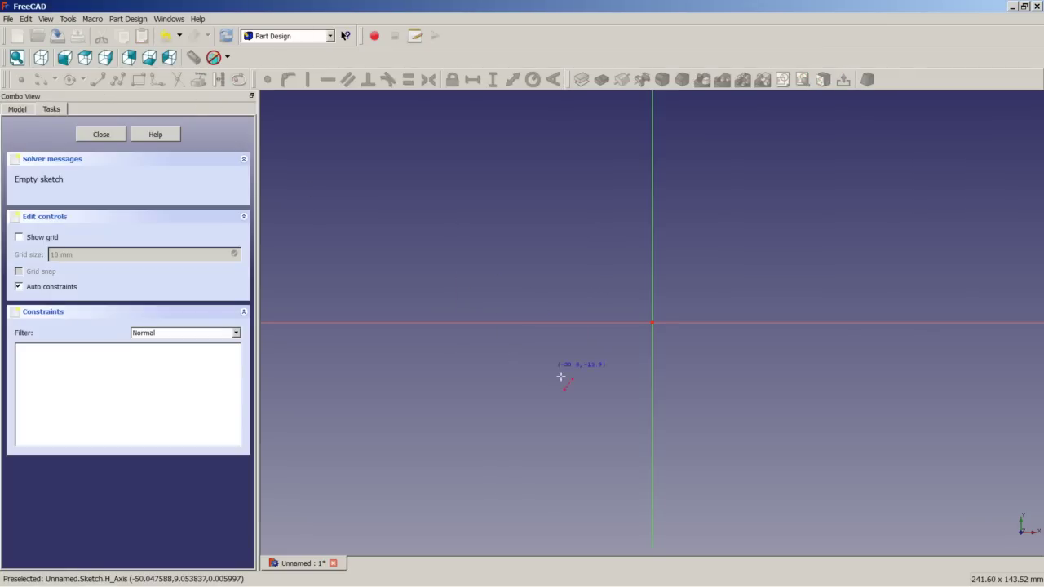
pyautogui.click(562, 404)
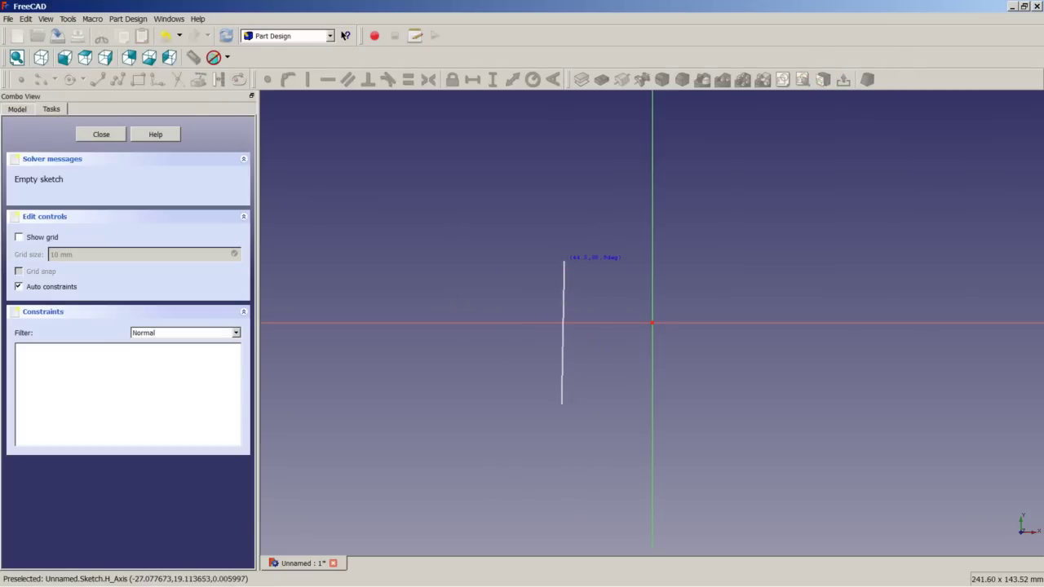
pyautogui.click(561, 252)
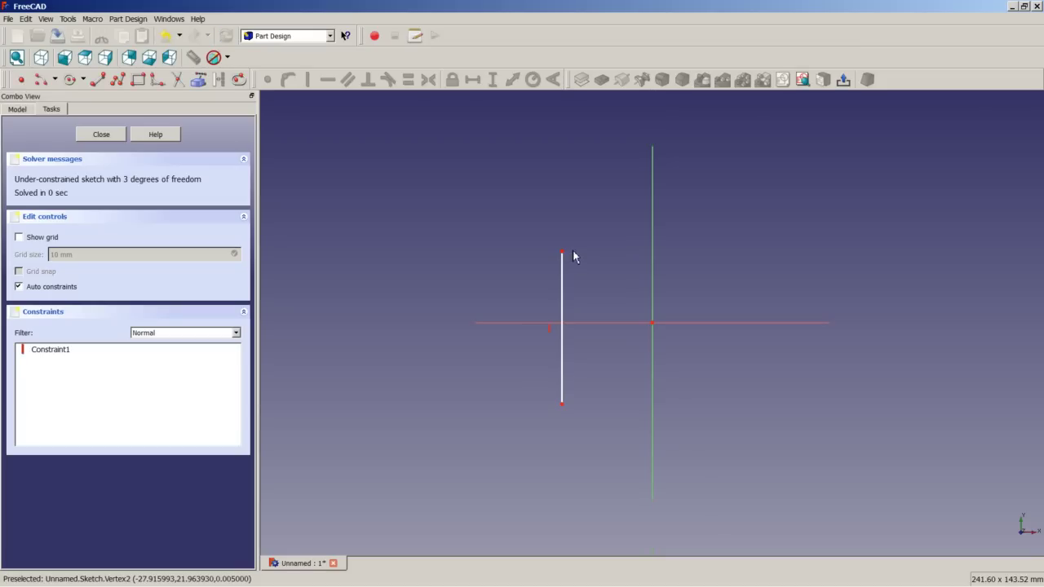
# Step: Draw an L-shaped polyline in the upper right quadrant, running about 24 mm down and about 22 mm to the right
pyautogui.click(119, 80)
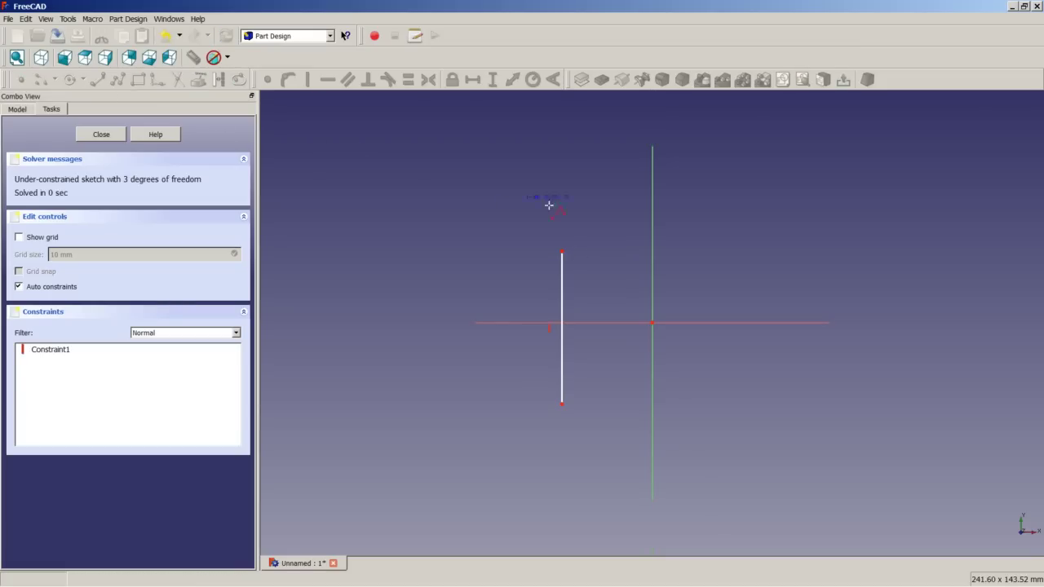
pyautogui.click(715, 199)
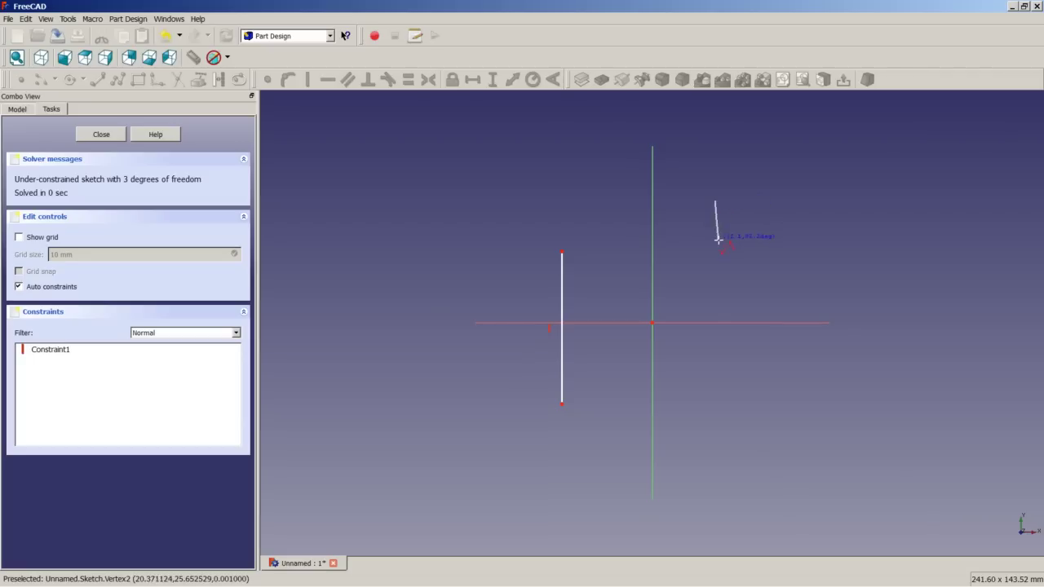
pyautogui.click(715, 278)
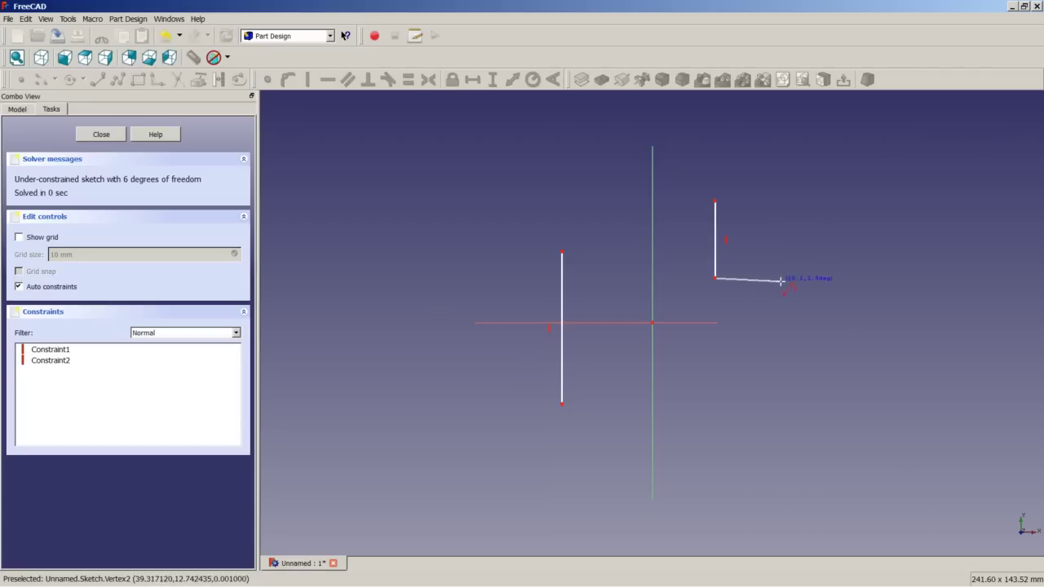
pyautogui.click(787, 279)
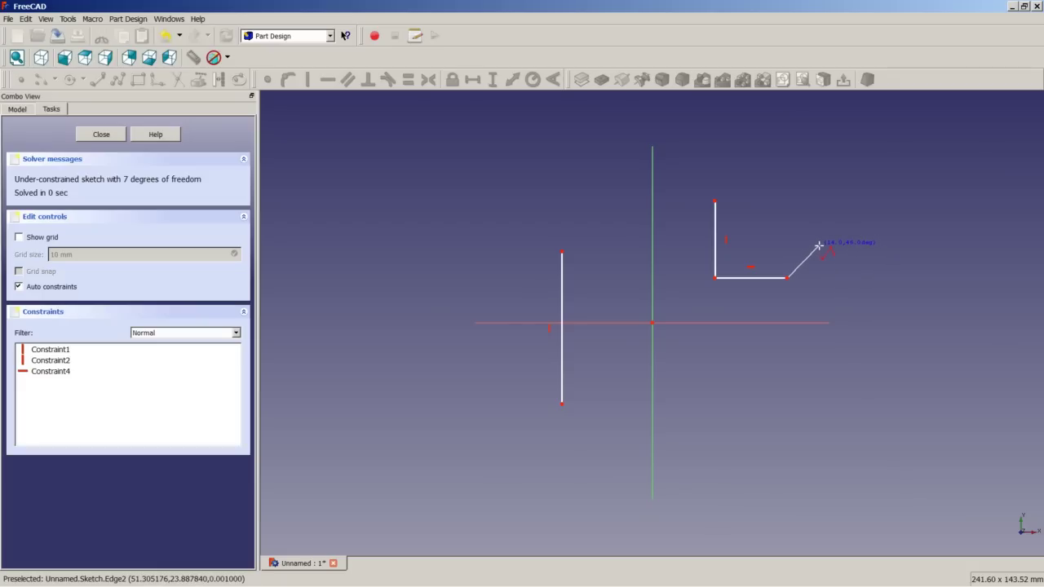
pyautogui.press('Escape')
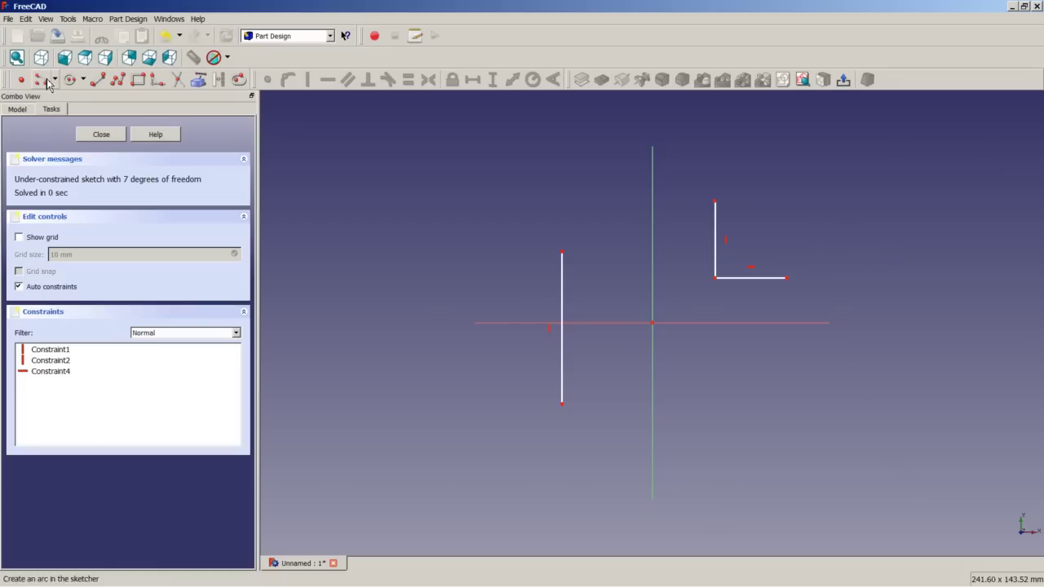
# Step: Draw a second L-shaped polyline in the lower right quadrant, running about 19 mm up and about 23 mm to the right
pyautogui.click(117, 79)
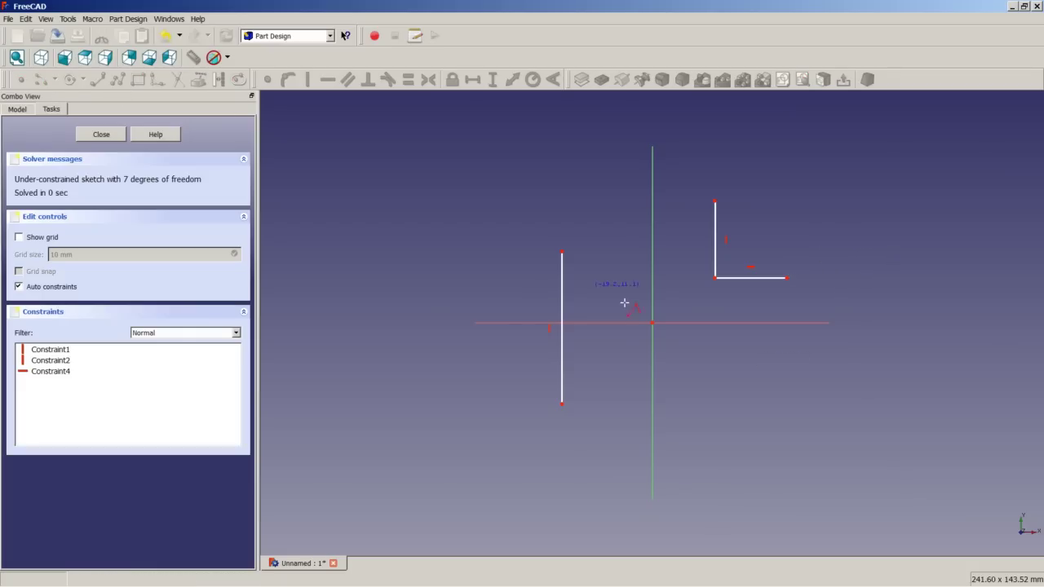
pyautogui.click(717, 424)
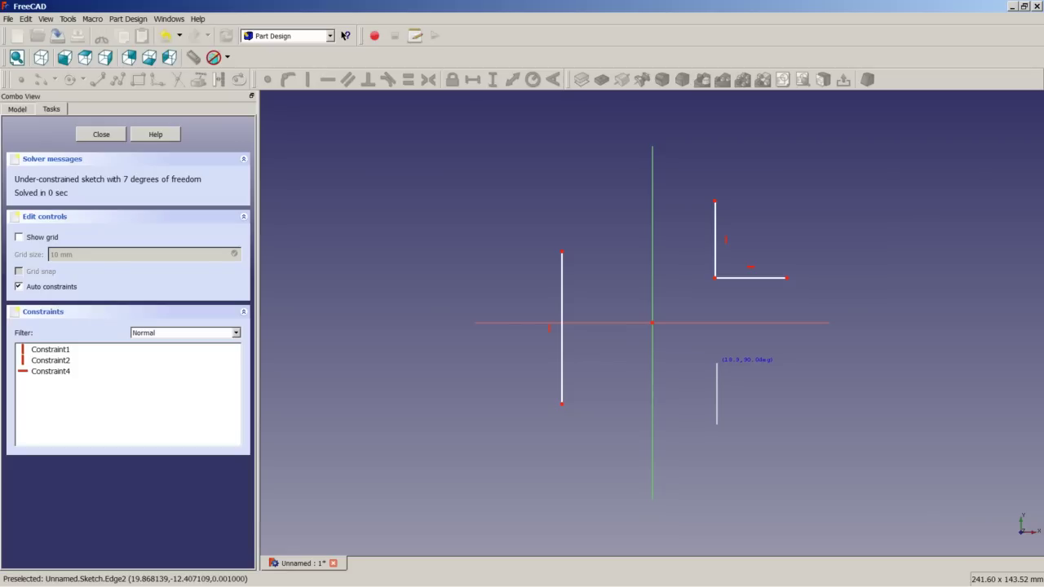
pyautogui.click(717, 364)
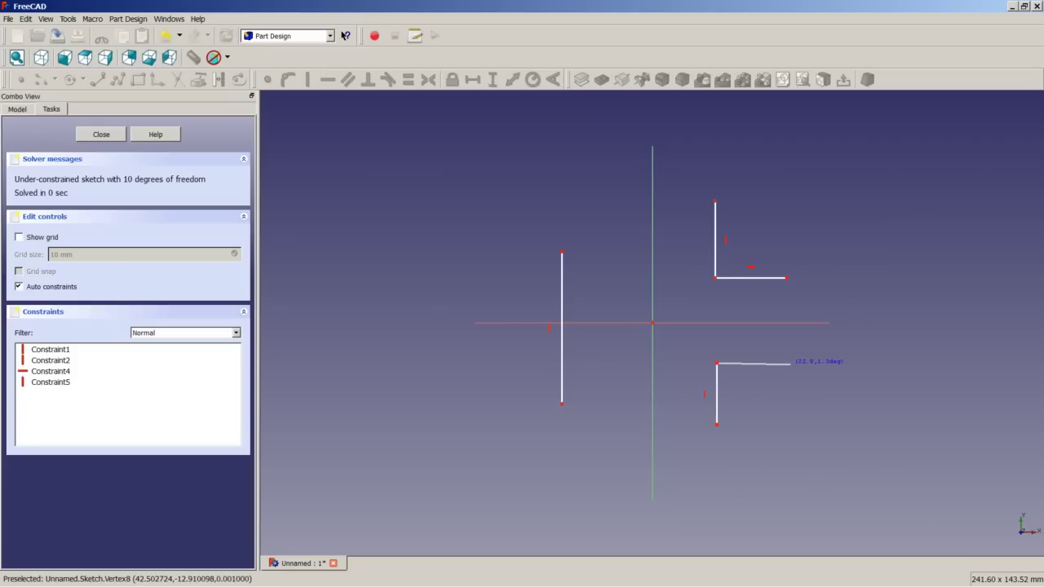
pyautogui.click(790, 364)
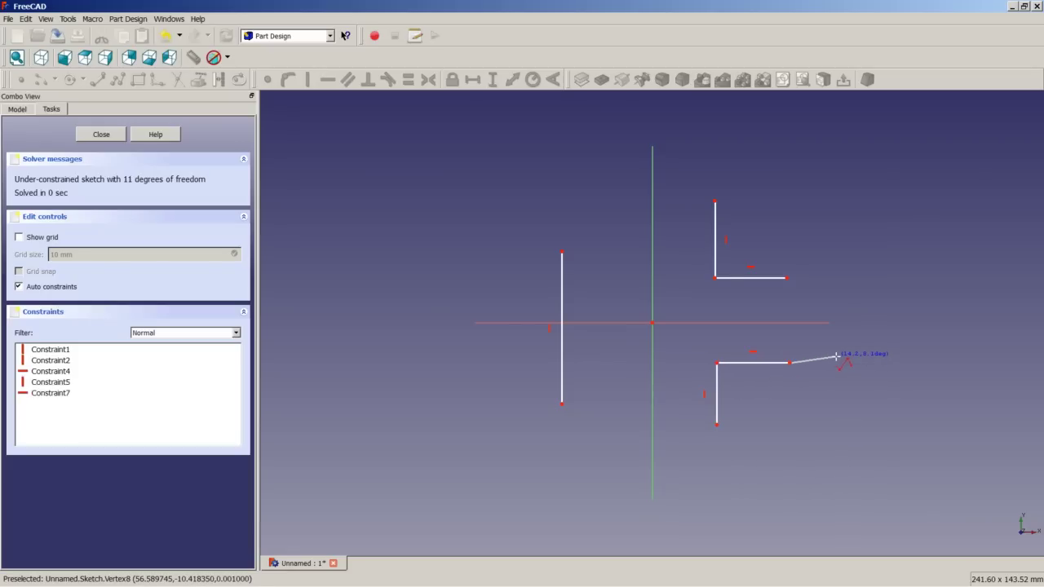
pyautogui.rightClick(836, 357)
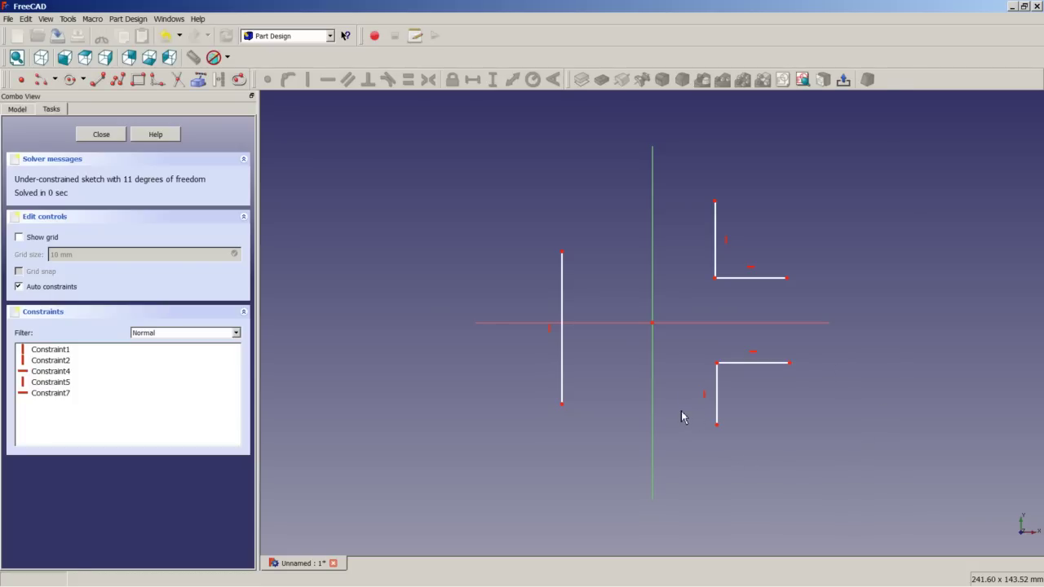
# Step: Draw an arc of about 20 mm radius centred on the vertical axis, joining the upper polyline's top end to the left line's top end
pyautogui.click(40, 82)
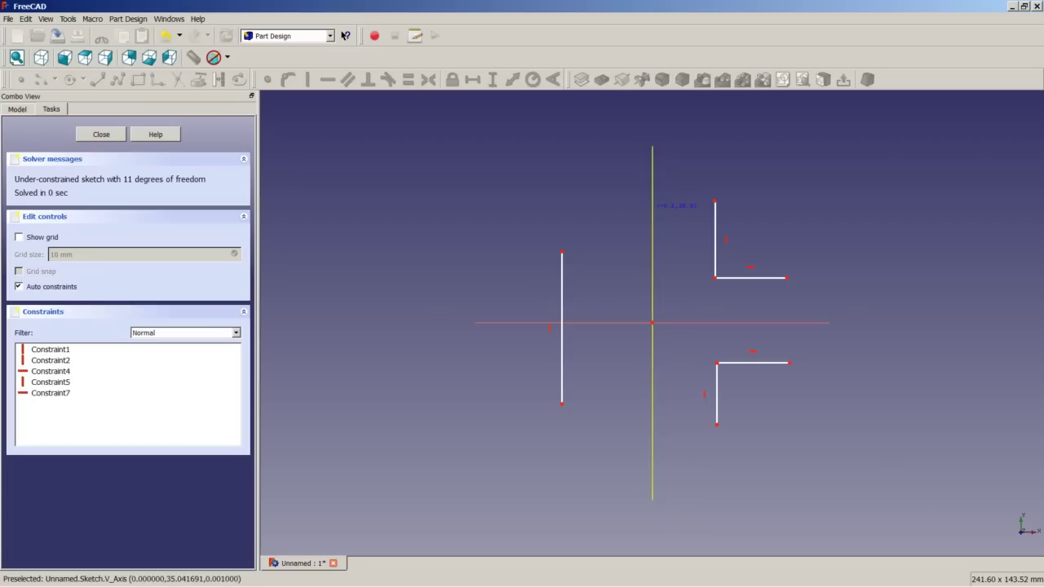
pyautogui.click(652, 209)
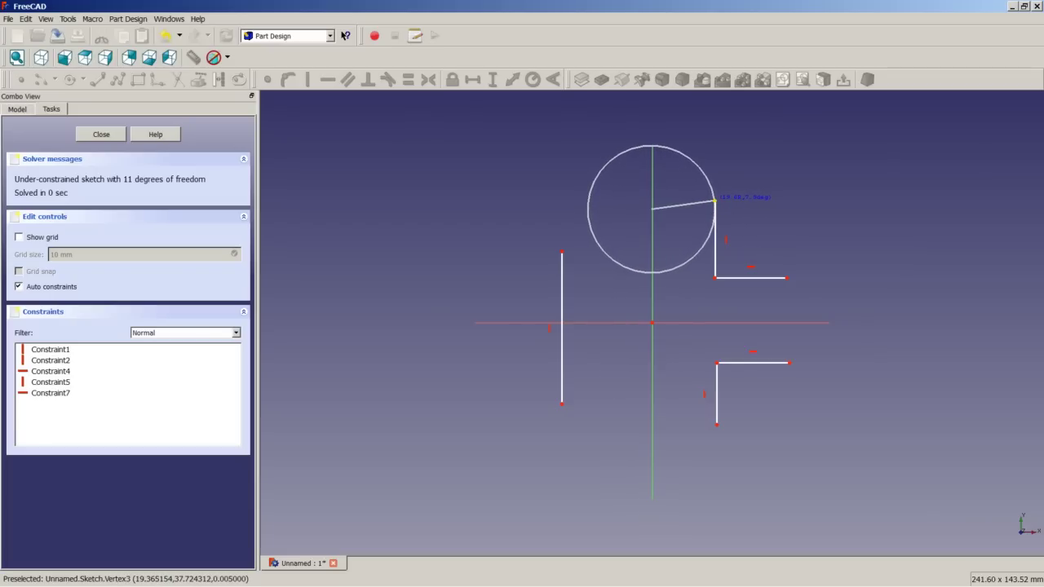
pyautogui.click(714, 199)
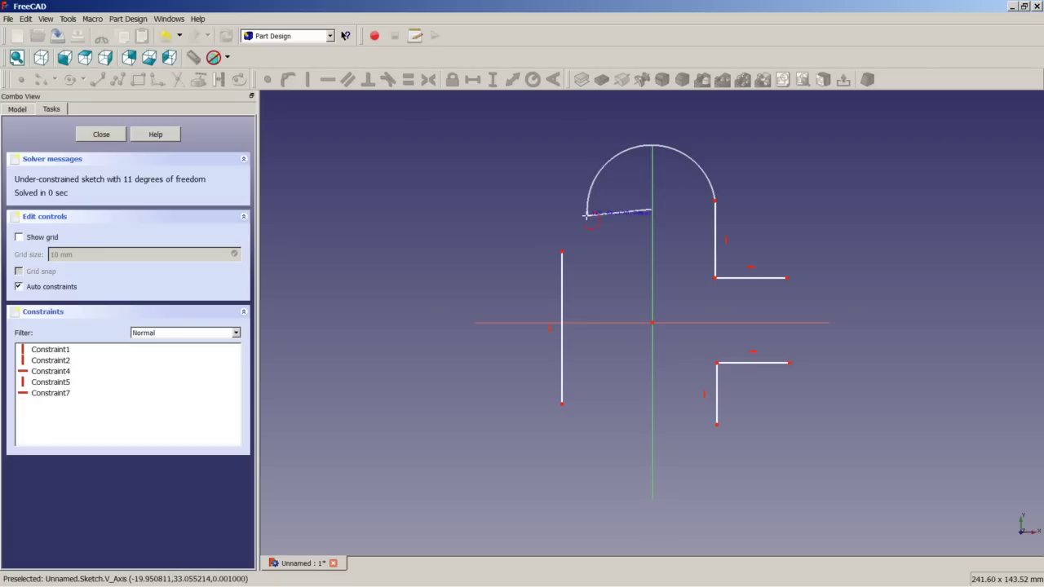
pyautogui.click(562, 250)
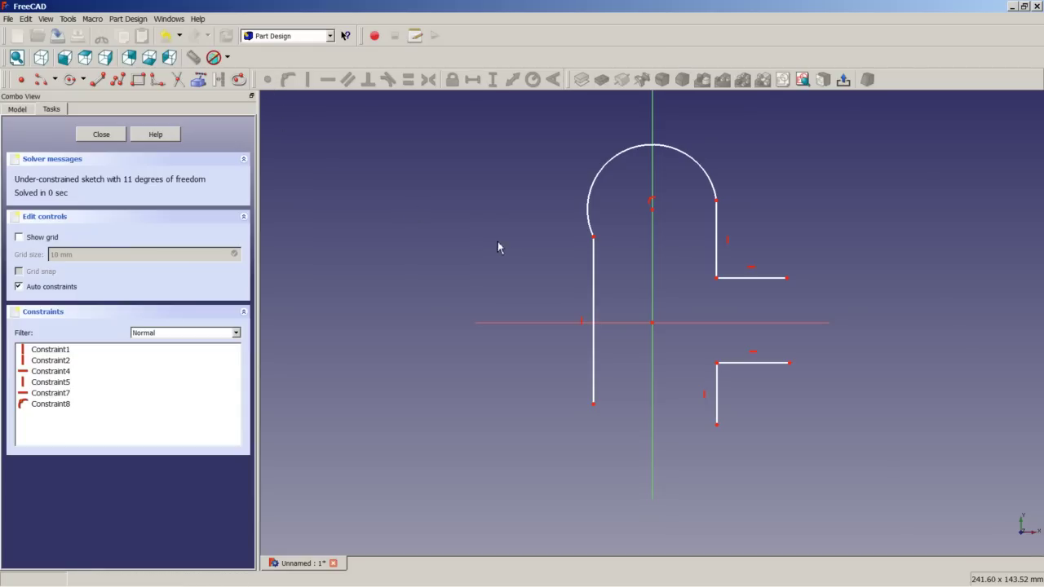
# Step: Draw an arc of about 18 mm radius centred on the vertical axis, joining the left line's bottom end to the lower polyline's bottom end
pyautogui.click(41, 79)
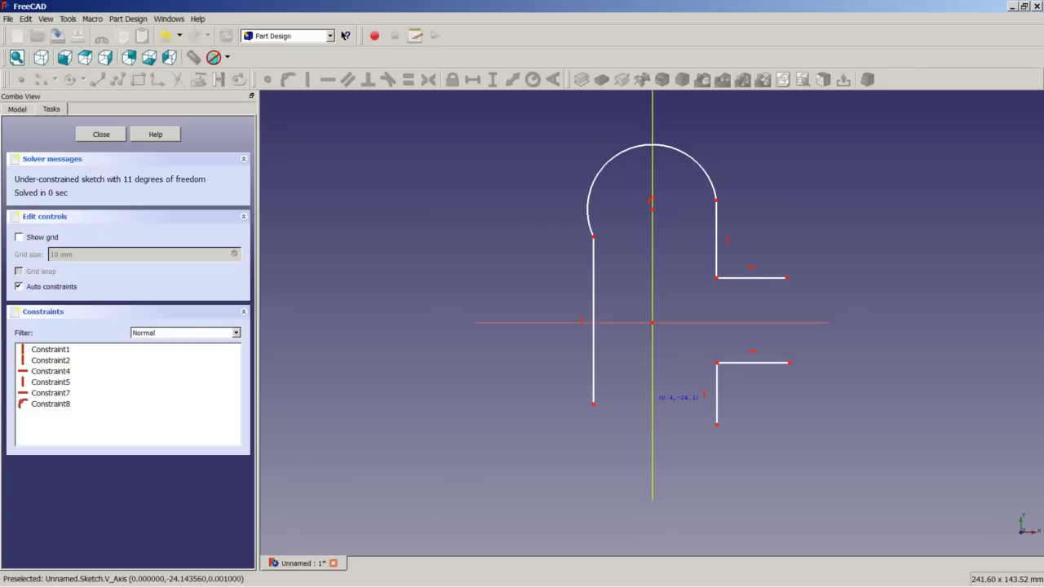
pyautogui.click(652, 401)
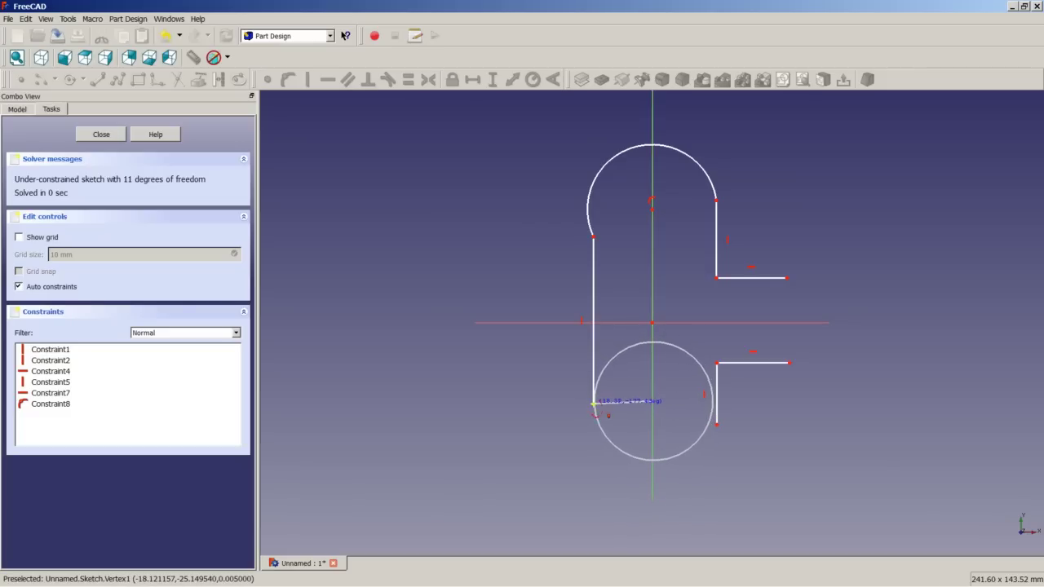
pyautogui.click(593, 403)
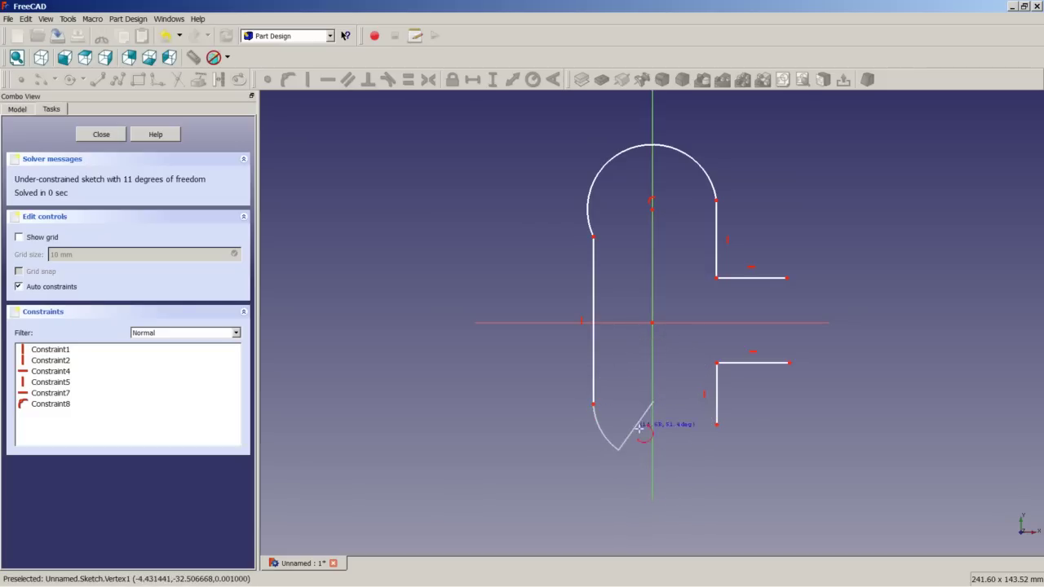
pyautogui.click(716, 423)
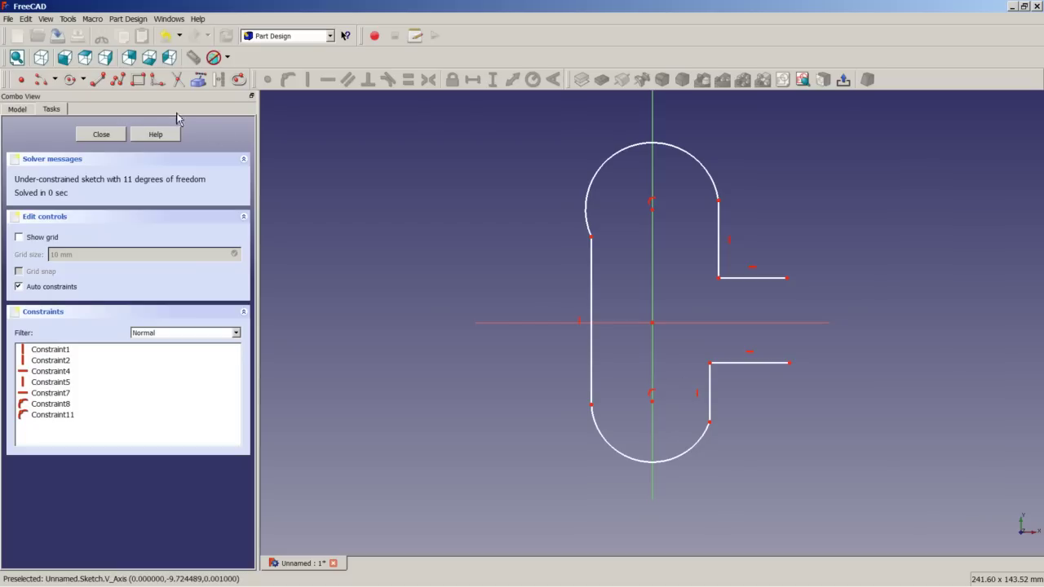
# Step: Draw an arc of about 12 mm radius centred on the horizontal axis, joining the right ends of the lower and upper horizontal lines
pyautogui.click(40, 82)
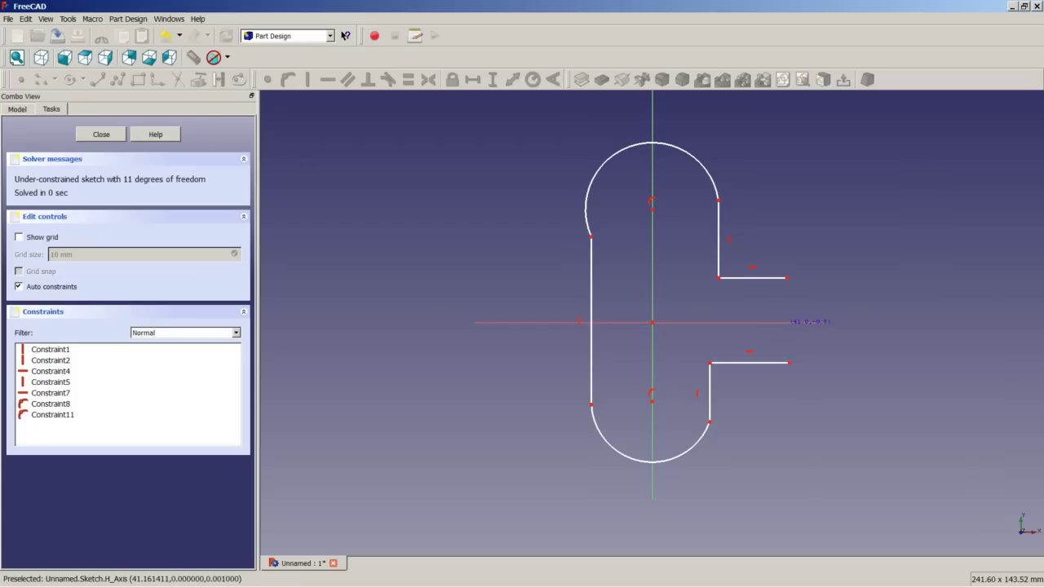
pyautogui.click(784, 323)
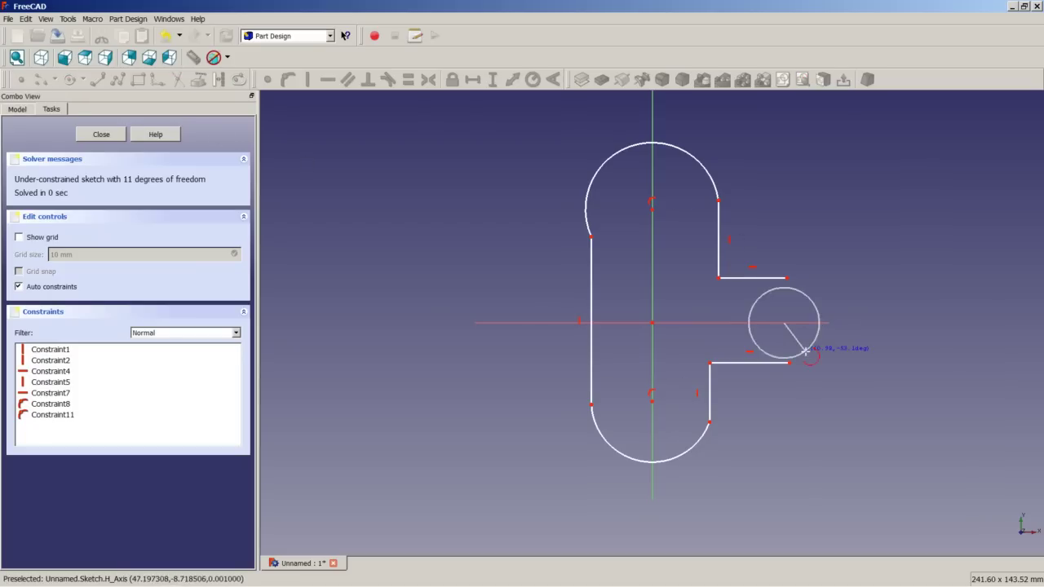
pyautogui.click(789, 362)
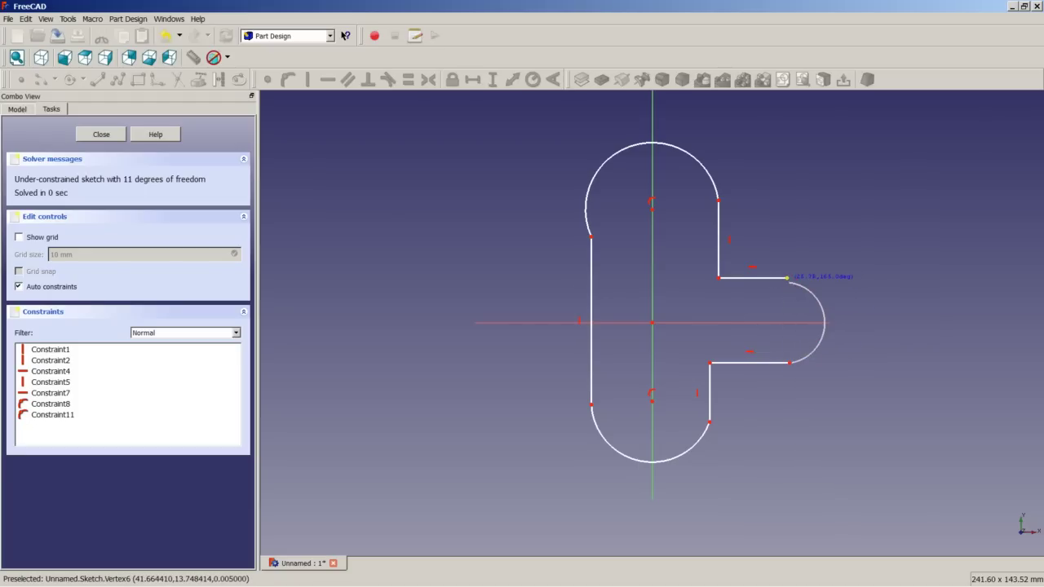
pyautogui.click(786, 278)
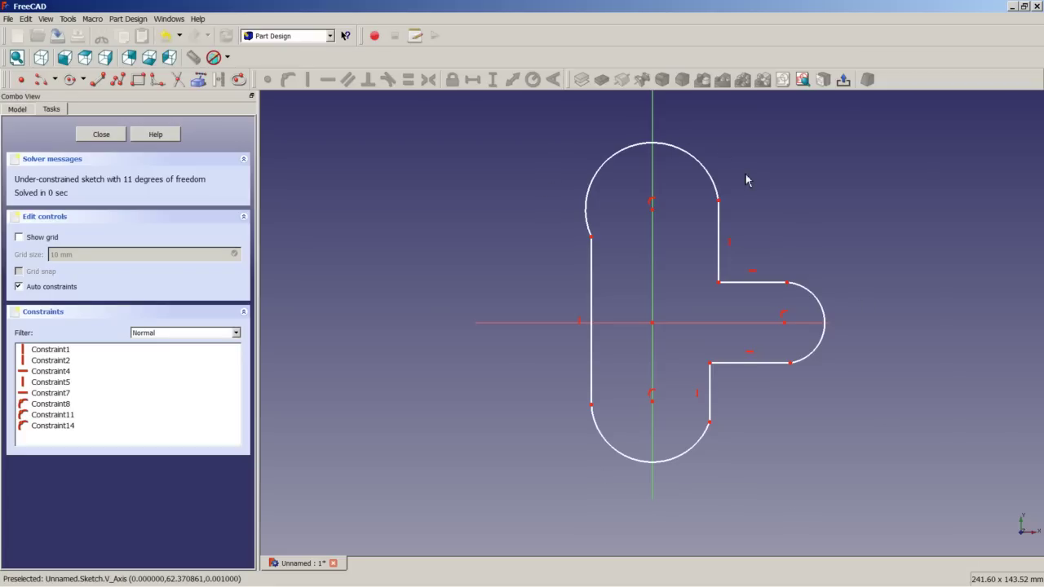
# Step: Make the top arc tangent to the upper right vertical line and to the long left line
pyautogui.click(720, 233)
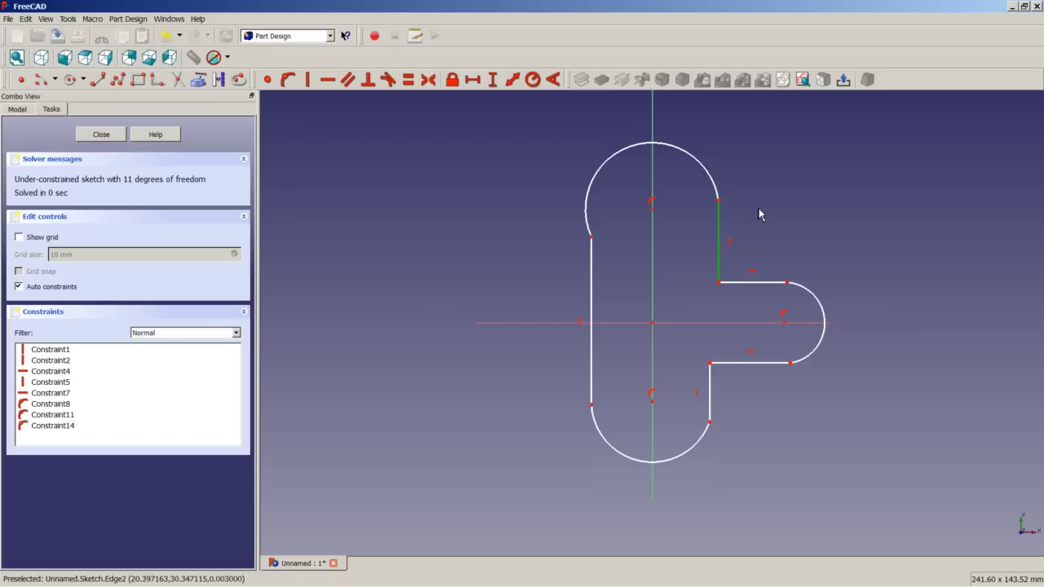
pyautogui.click(706, 174)
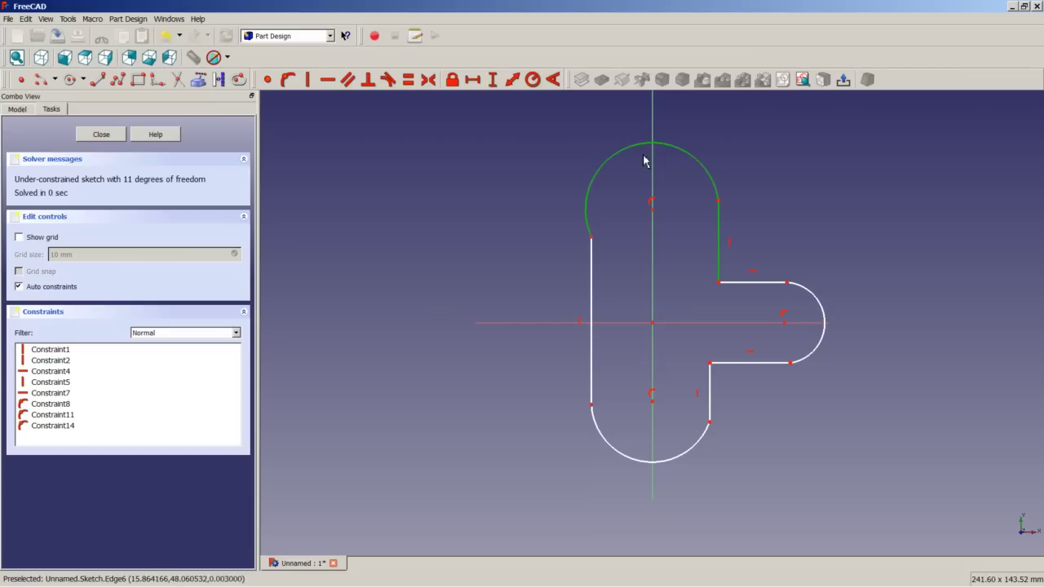
pyautogui.click(390, 82)
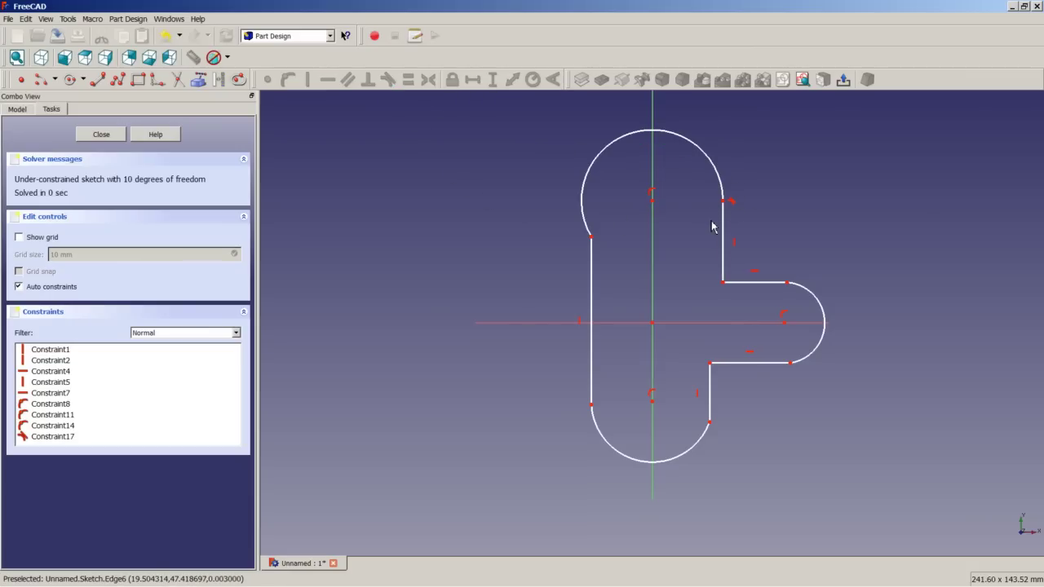
pyautogui.click(583, 215)
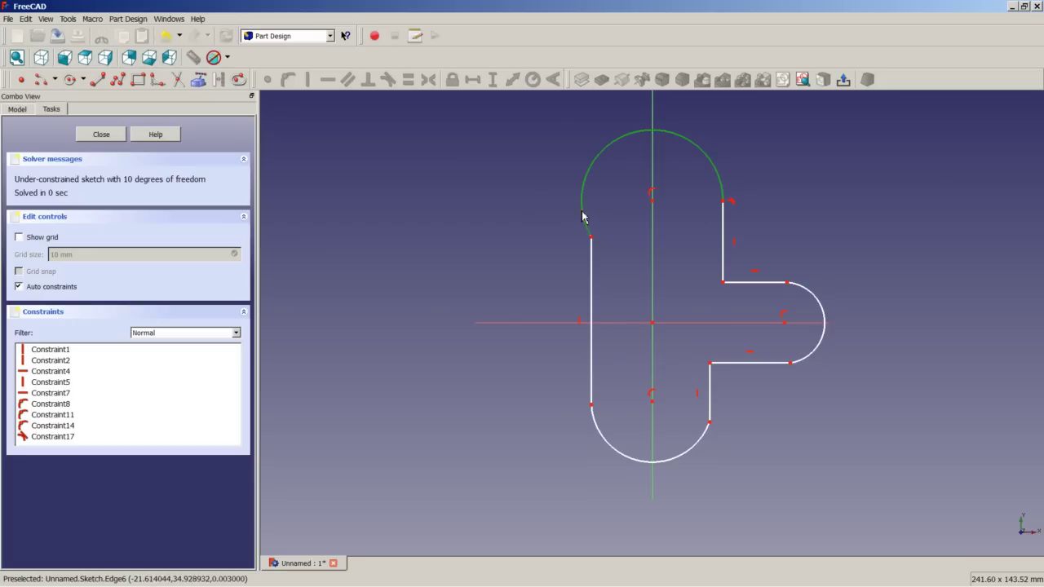
pyautogui.click(591, 258)
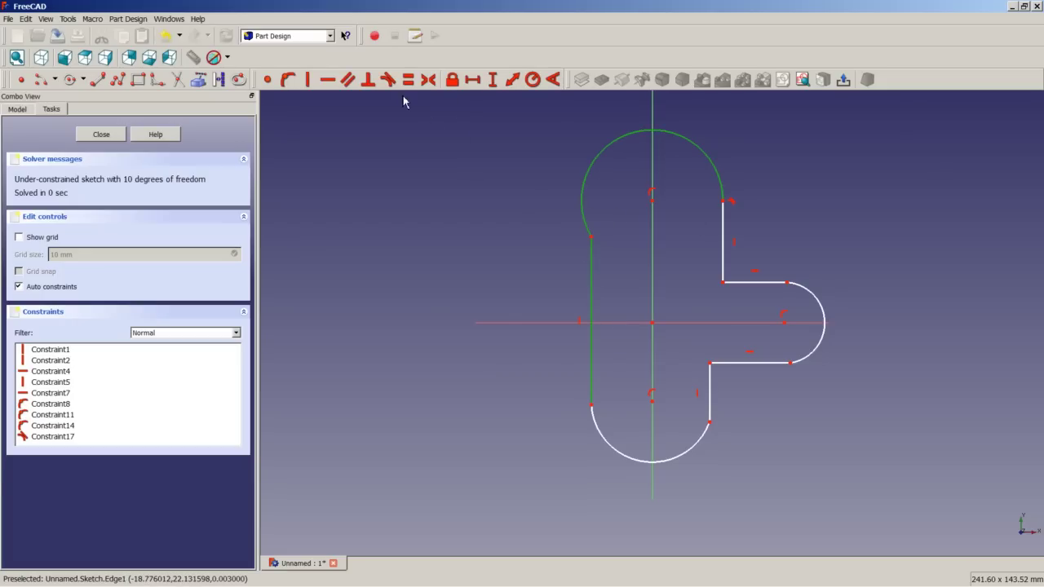
pyautogui.click(388, 79)
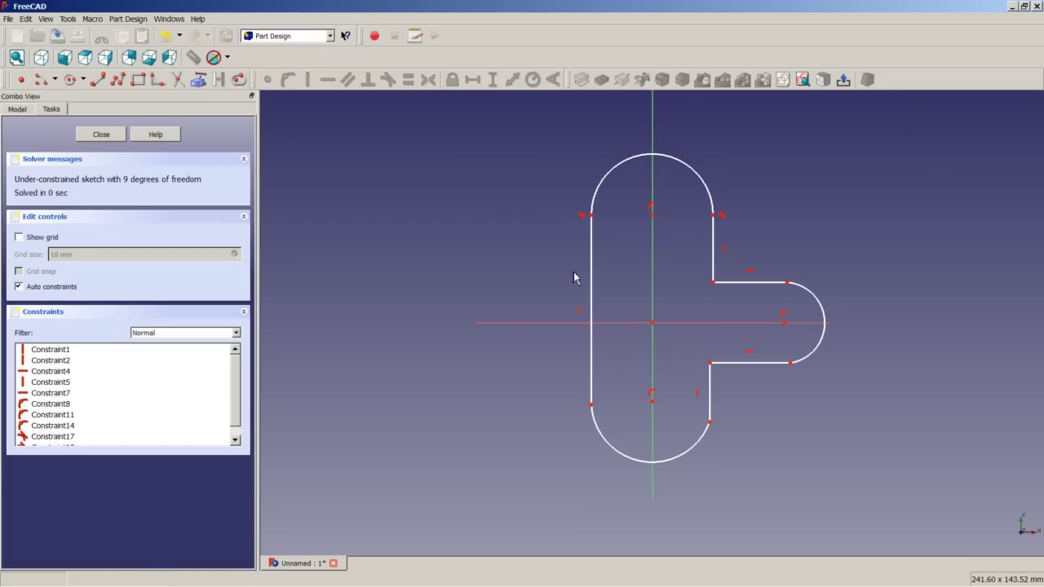
# Step: Make the bottom arc tangent to the long left line and to the lower right vertical line
pyautogui.click(592, 395)
pyautogui.click(598, 424)
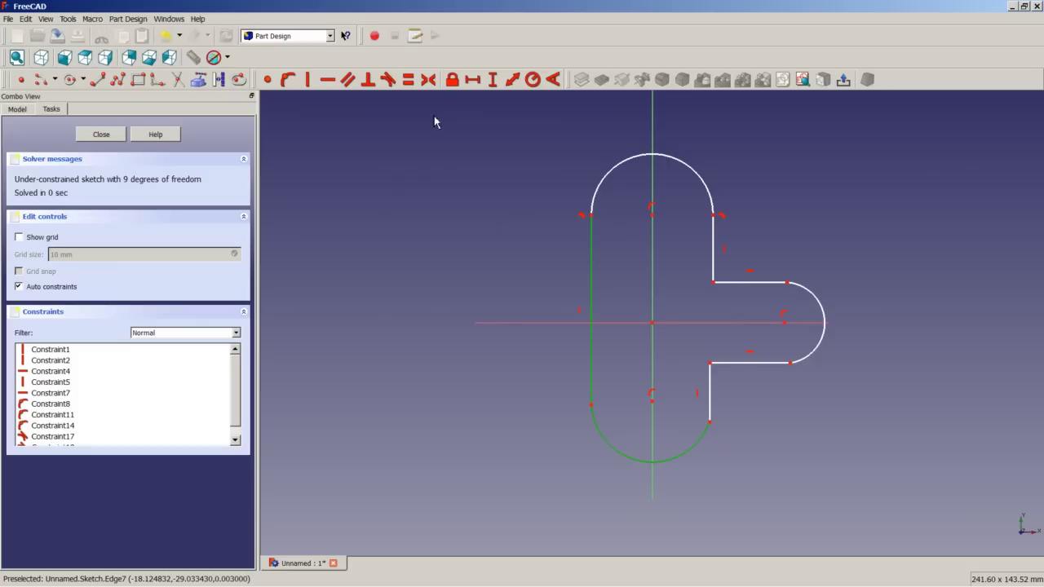
pyautogui.click(388, 79)
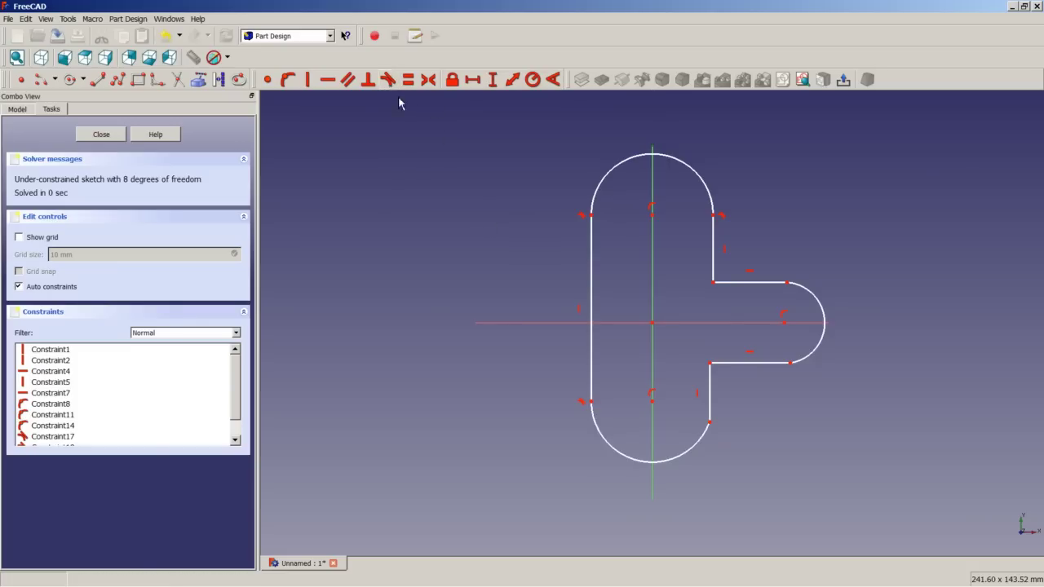
pyautogui.click(698, 451)
pyautogui.click(710, 416)
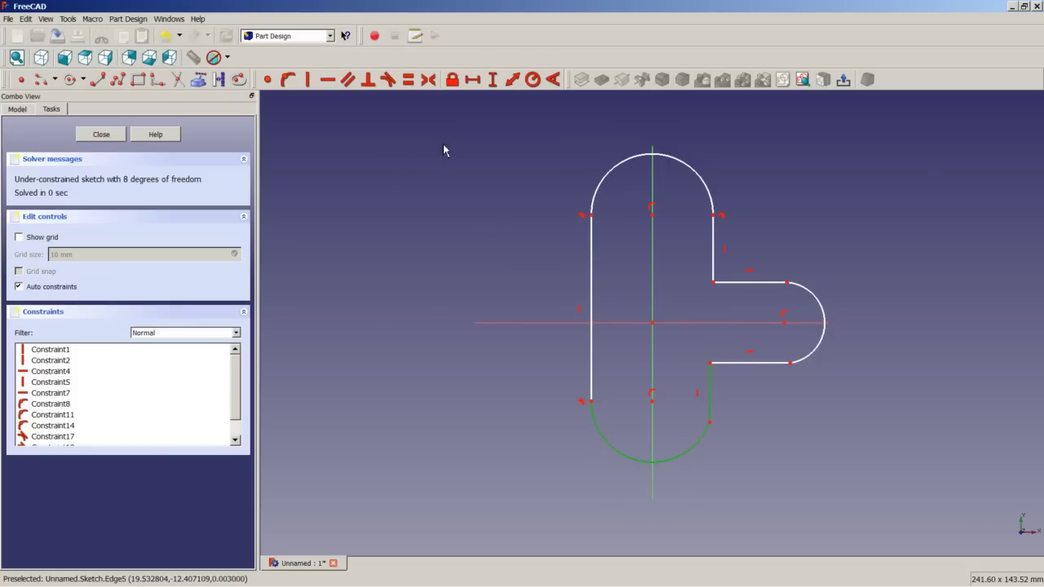
pyautogui.click(389, 80)
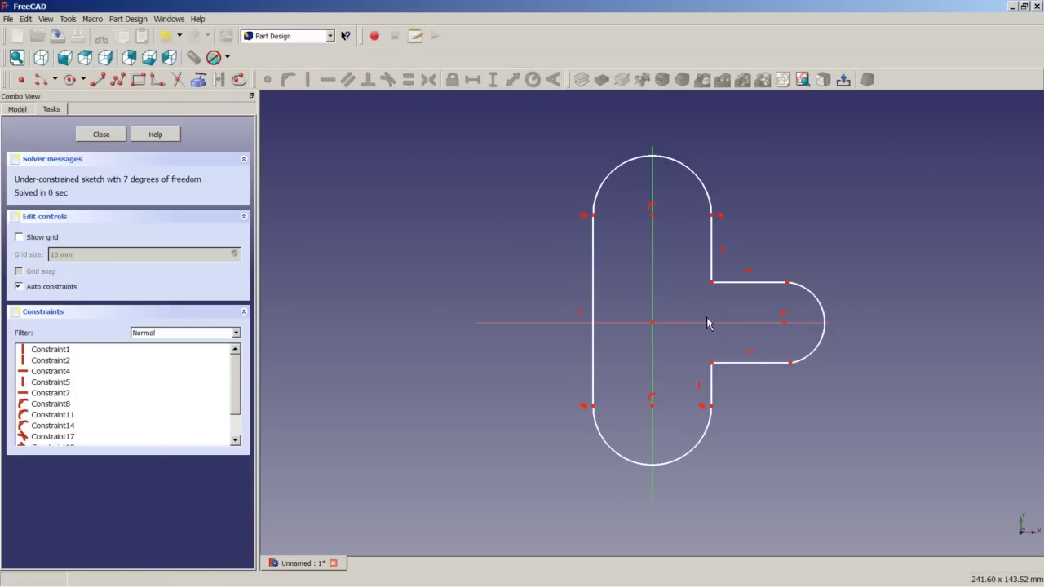
# Step: Make the right arc tangent to the lower horizontal line of the side arm
pyautogui.click(788, 363)
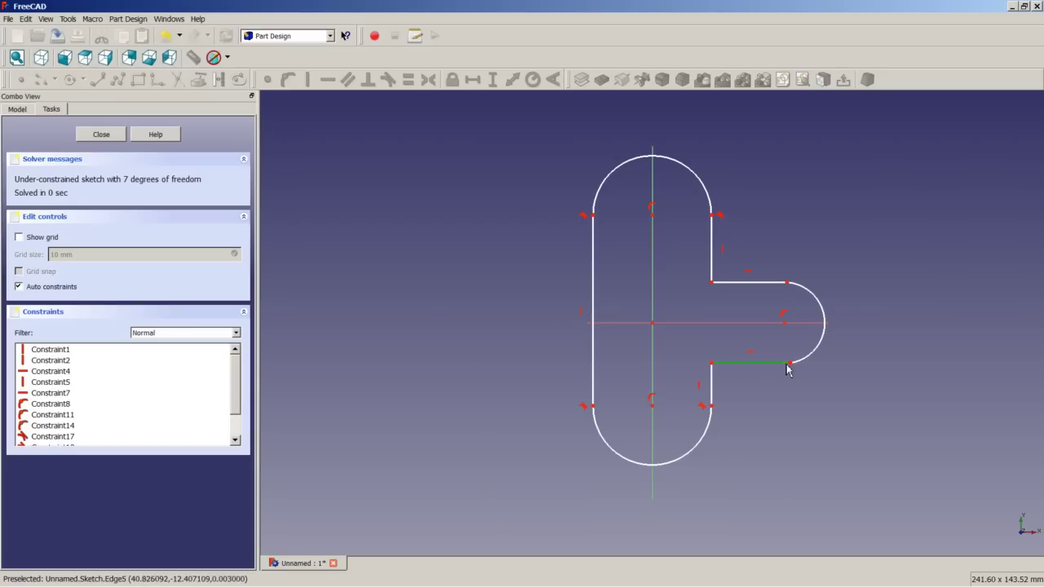
pyautogui.click(804, 366)
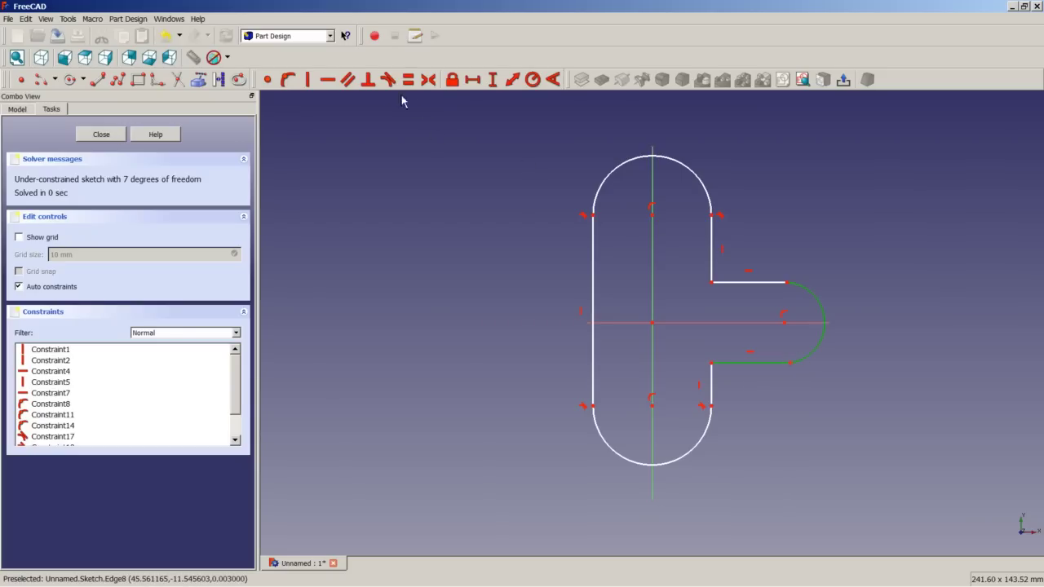
pyautogui.click(389, 80)
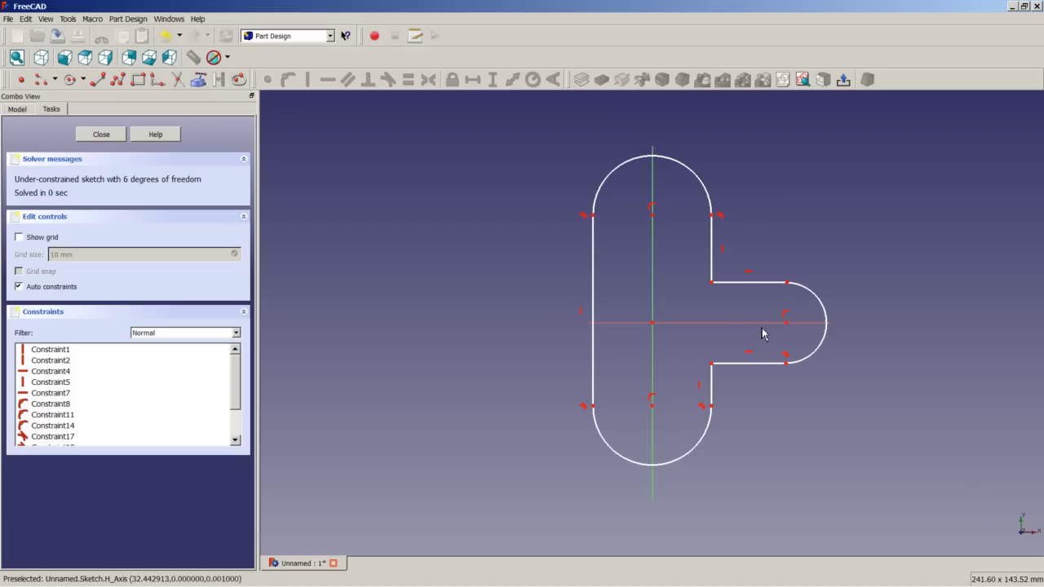
# Step: Constrain the two short vertical lines to equal length, and likewise the side arm's two horizontal lines
pyautogui.click(714, 263)
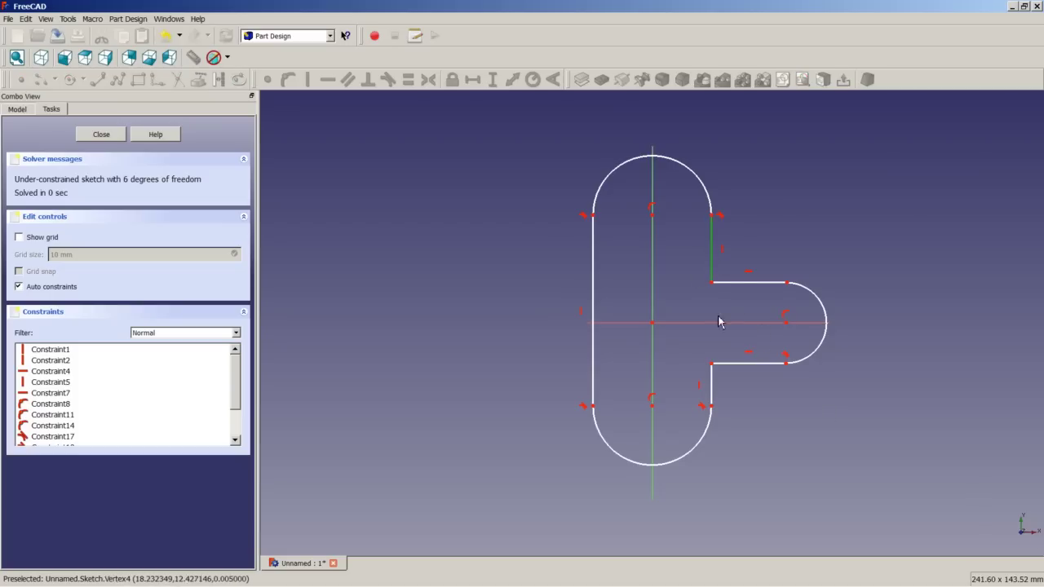
pyautogui.click(712, 385)
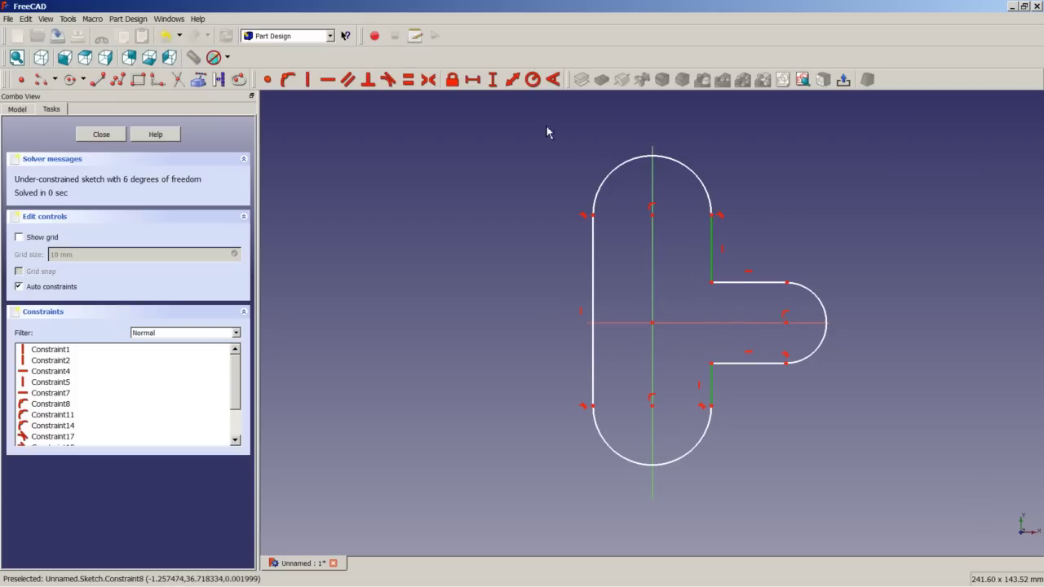
pyautogui.click(408, 79)
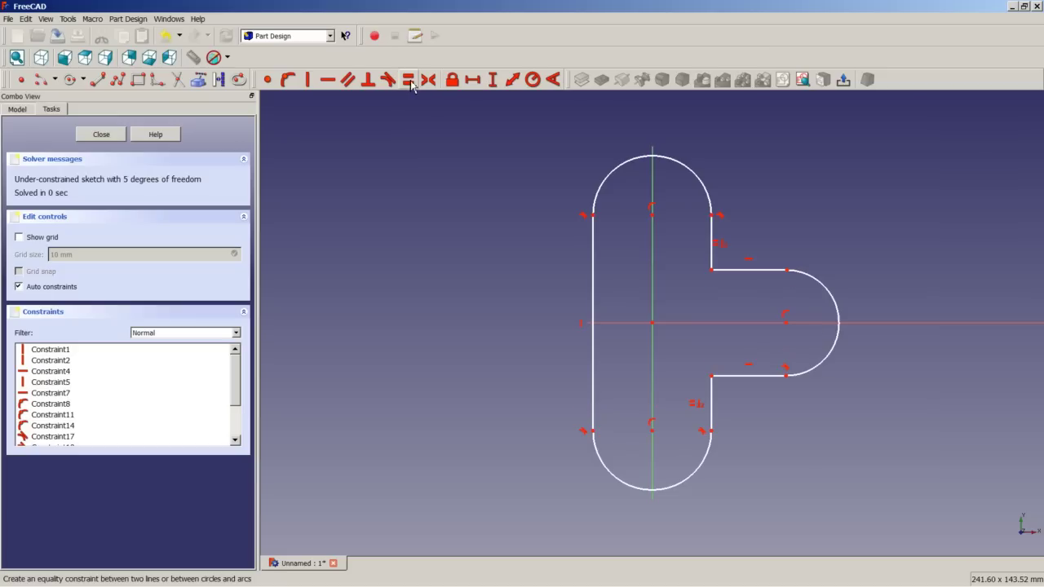
pyautogui.click(744, 271)
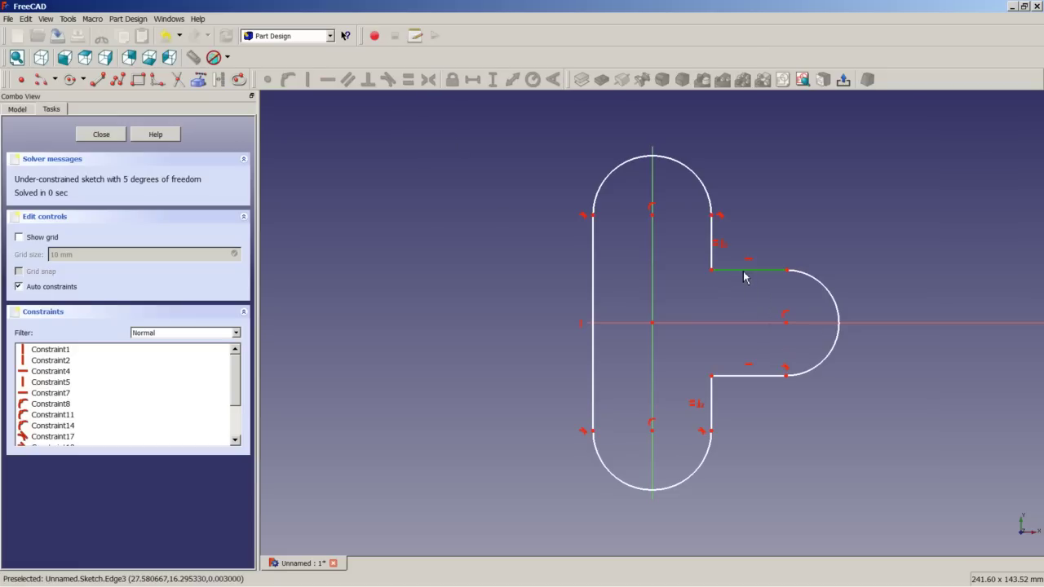
pyautogui.click(736, 377)
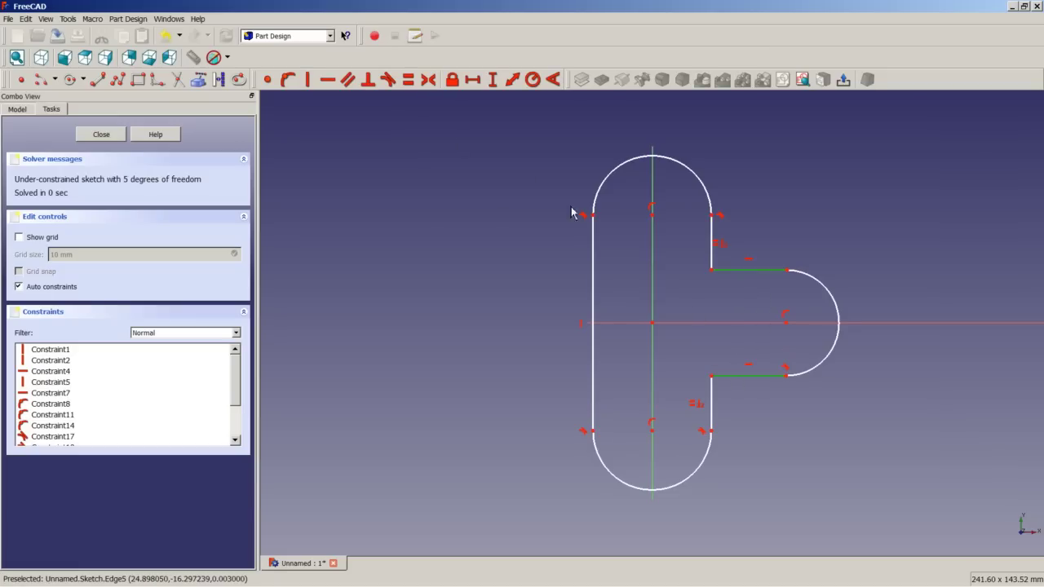
pyautogui.click(408, 79)
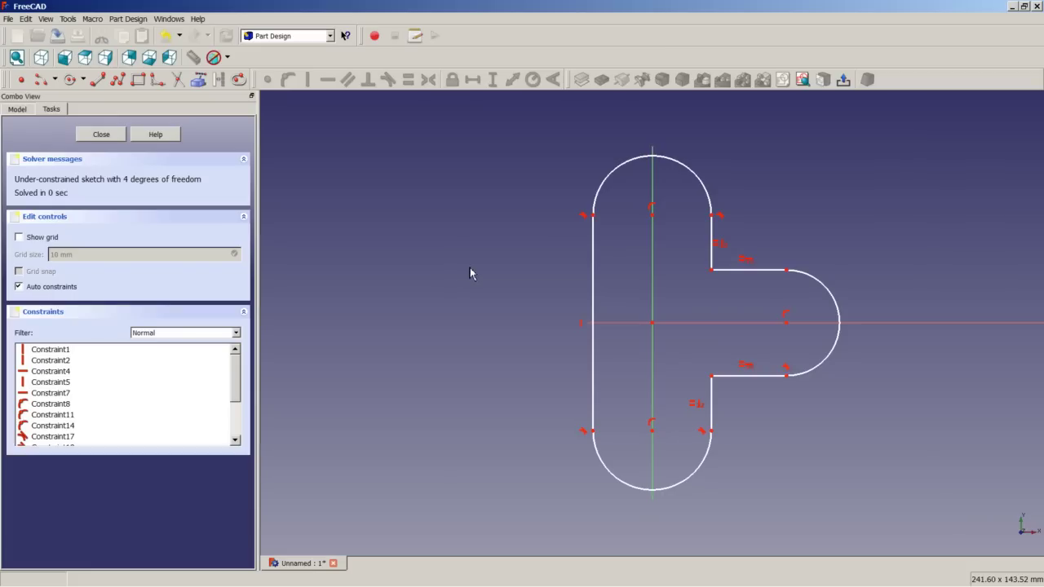
# Step: Set the vertical distance between the top and bottom arc centres to 140 mm and place the dimension left of the outline
pyautogui.click(653, 216)
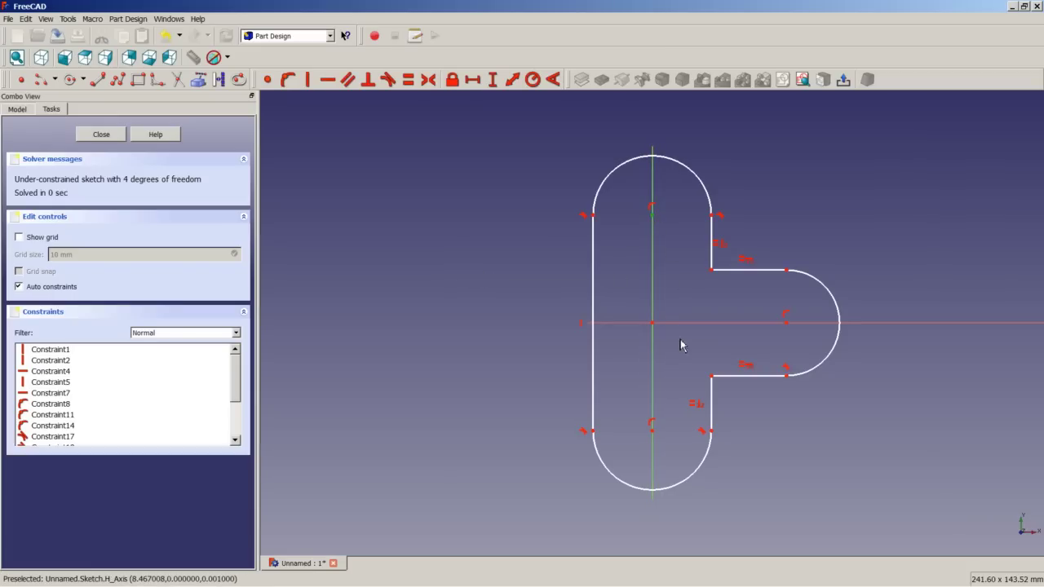
pyautogui.click(654, 432)
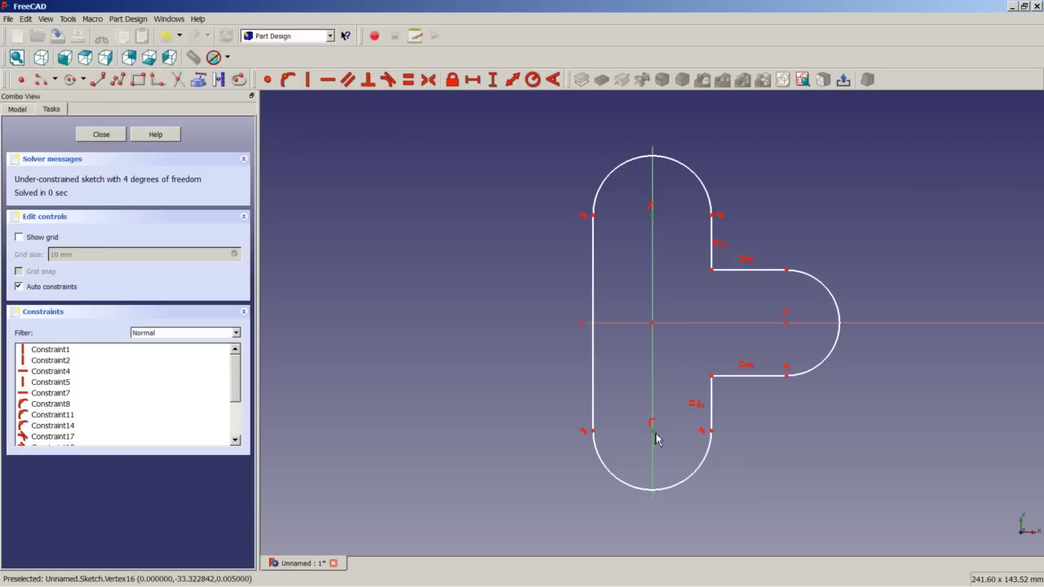
pyautogui.click(495, 81)
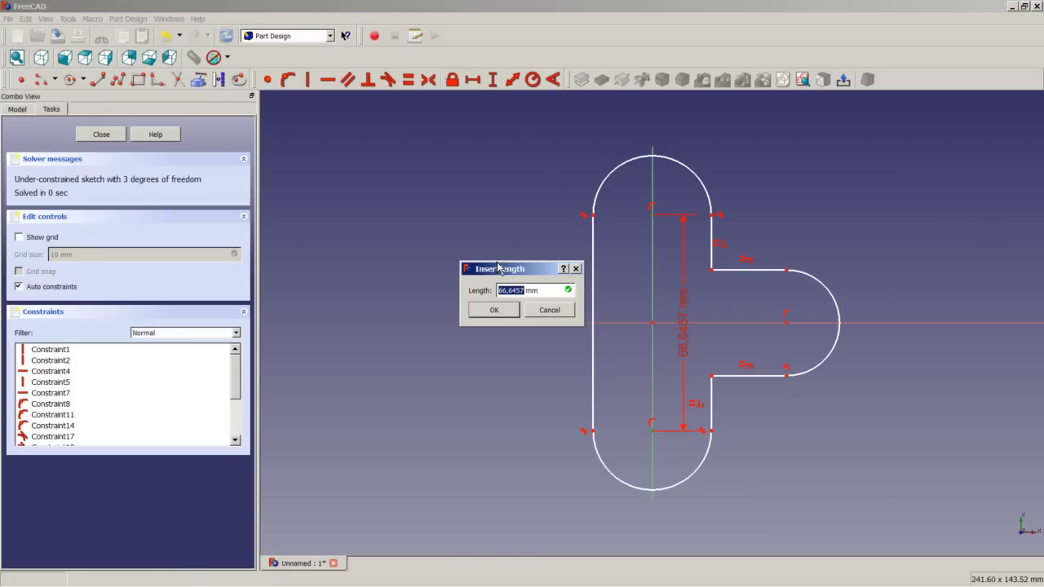
pyautogui.write('140')
pyautogui.press('Return')
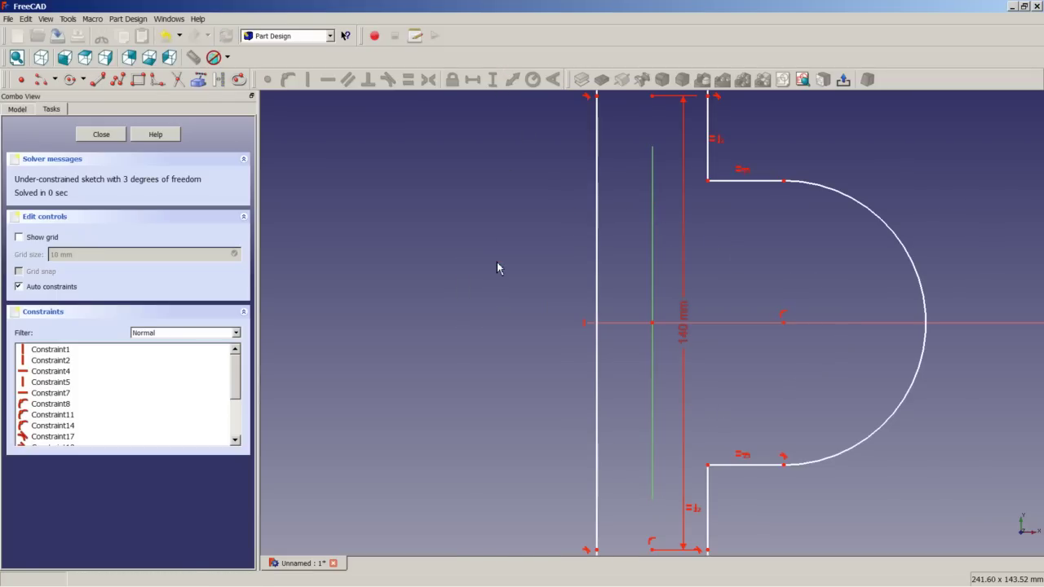
pyautogui.moveTo(691, 339)
pyautogui.mouseDown()
pyautogui.moveTo(683, 329)
pyautogui.moveTo(511, 331)
pyautogui.mouseUp()
# Step: Constrain the bottom arc's radius to 25 mm
pyautogui.scroll(-2, 604, 310)
pyautogui.scroll(-1, 603, 310)
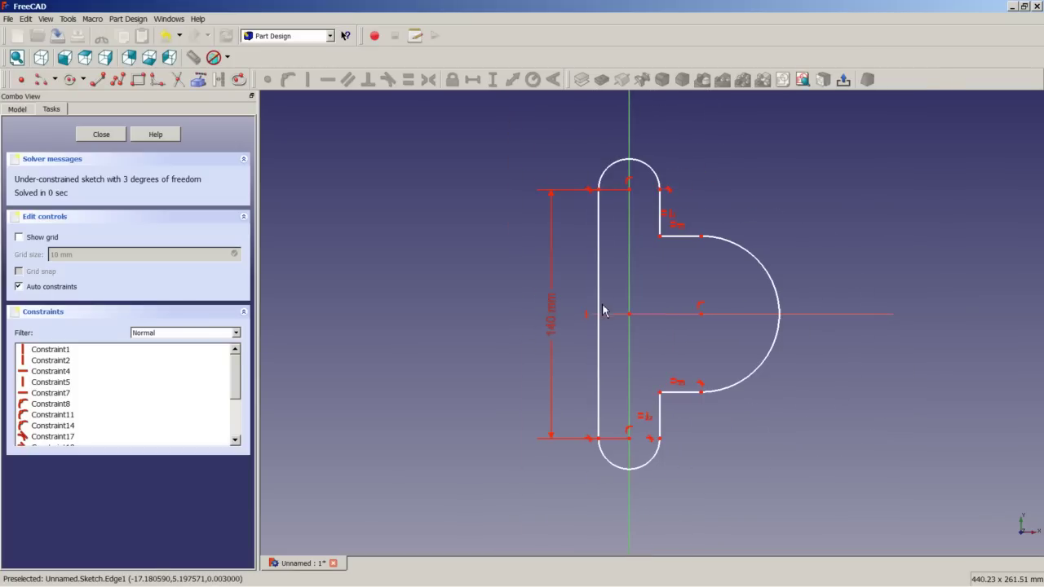
pyautogui.scroll(1, 703, 310)
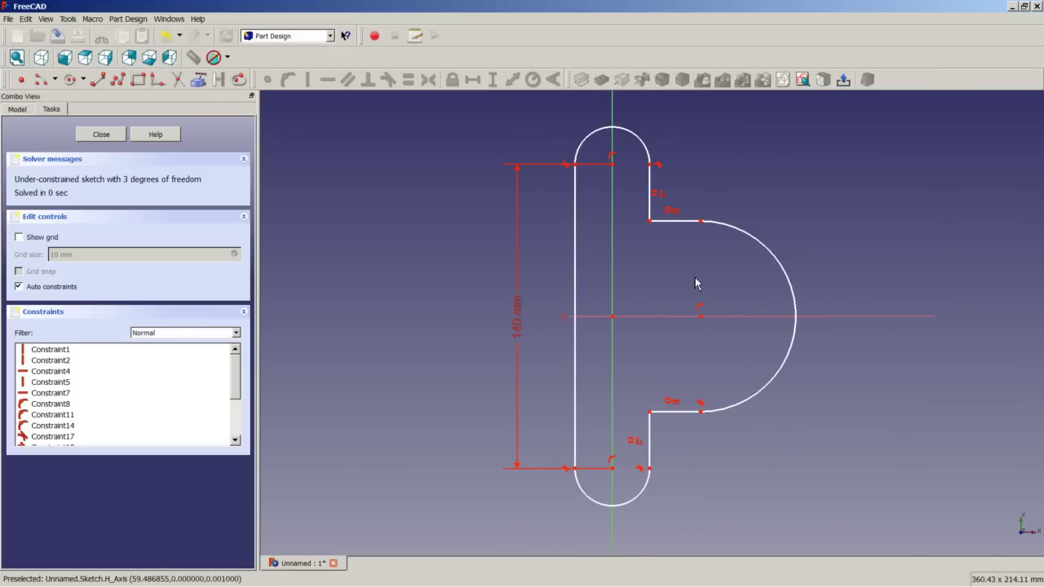
pyautogui.click(639, 508)
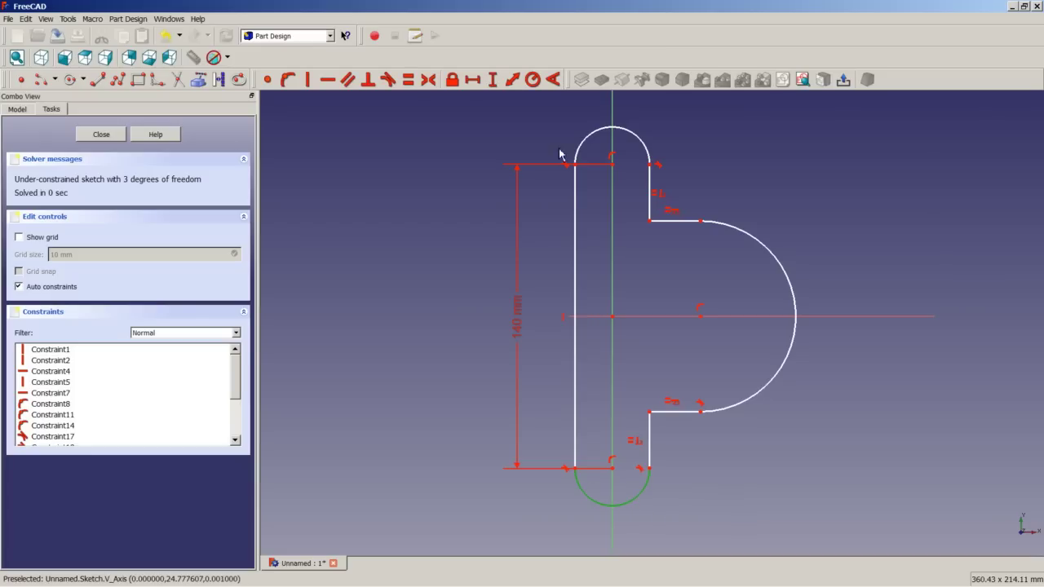
pyautogui.click(532, 79)
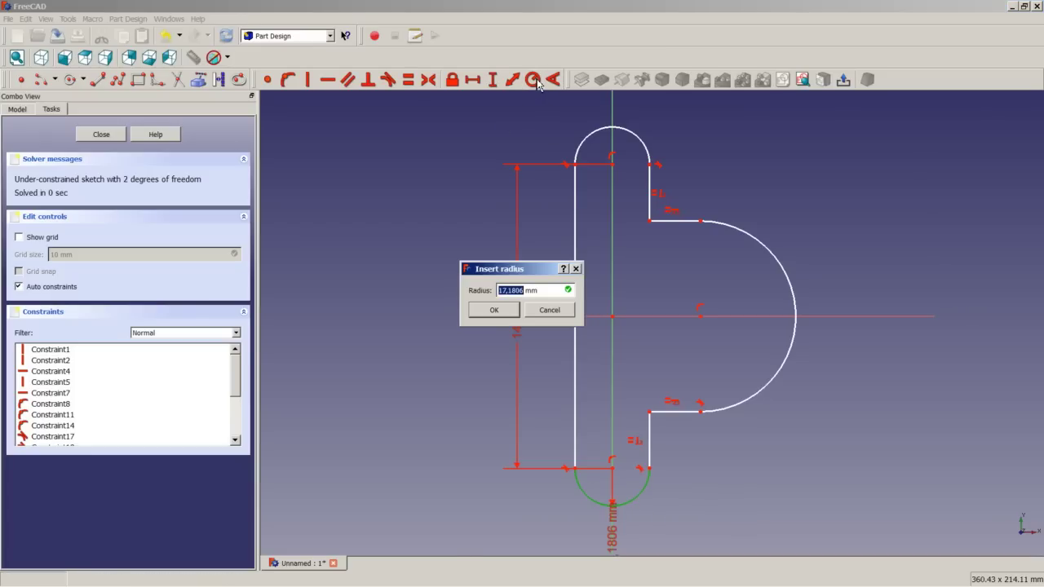
pyautogui.write('25')
pyautogui.press('Return')
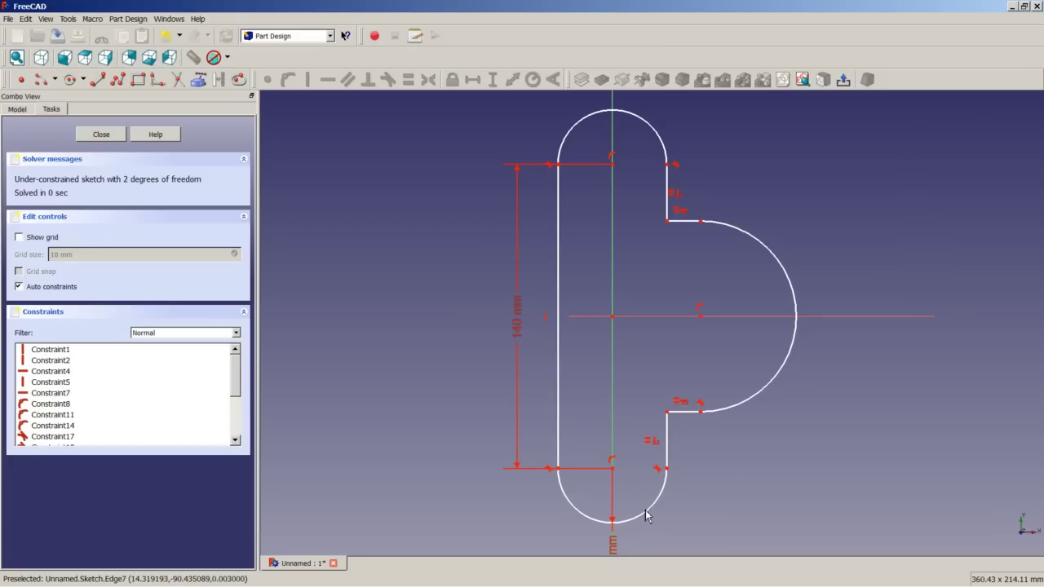
# Step: Constrain the side arm's arc radius to 25 mm and place the dimension farther outside the outline
pyautogui.click(787, 373)
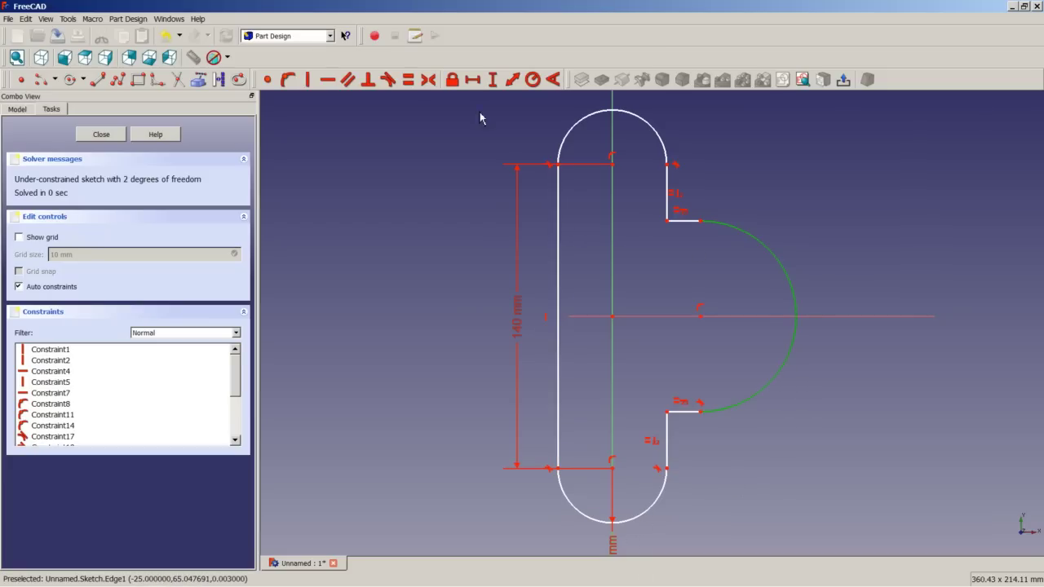
pyautogui.click(534, 80)
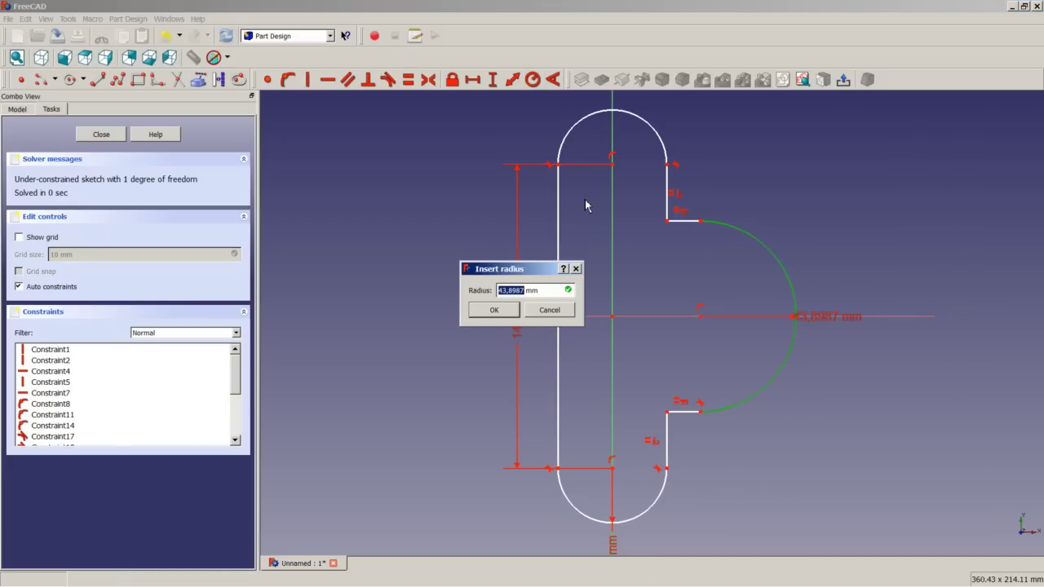
pyautogui.write('25')
pyautogui.press('Return')
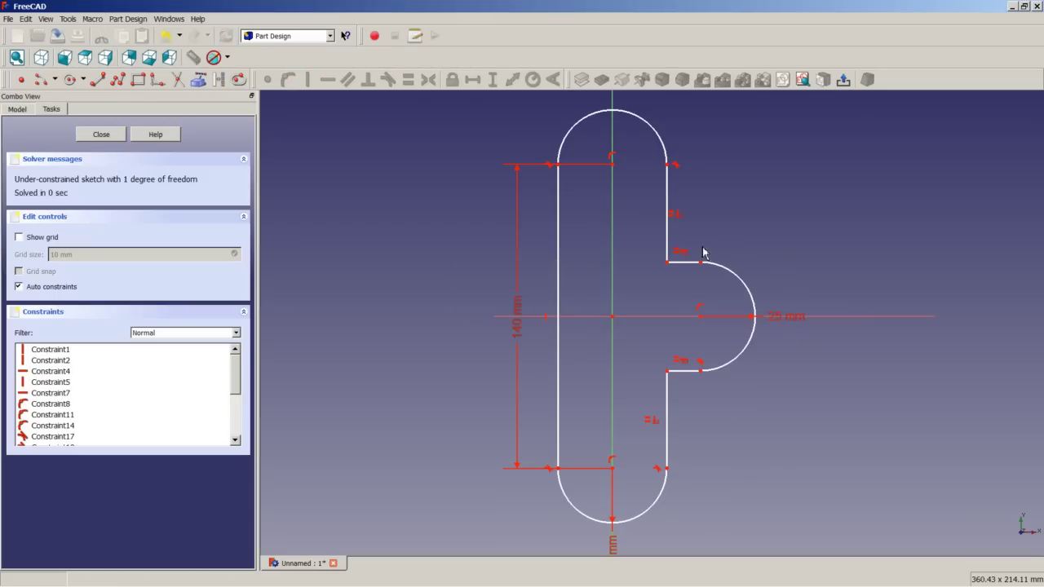
pyautogui.moveTo(788, 319); pyautogui.dragTo(833, 346)
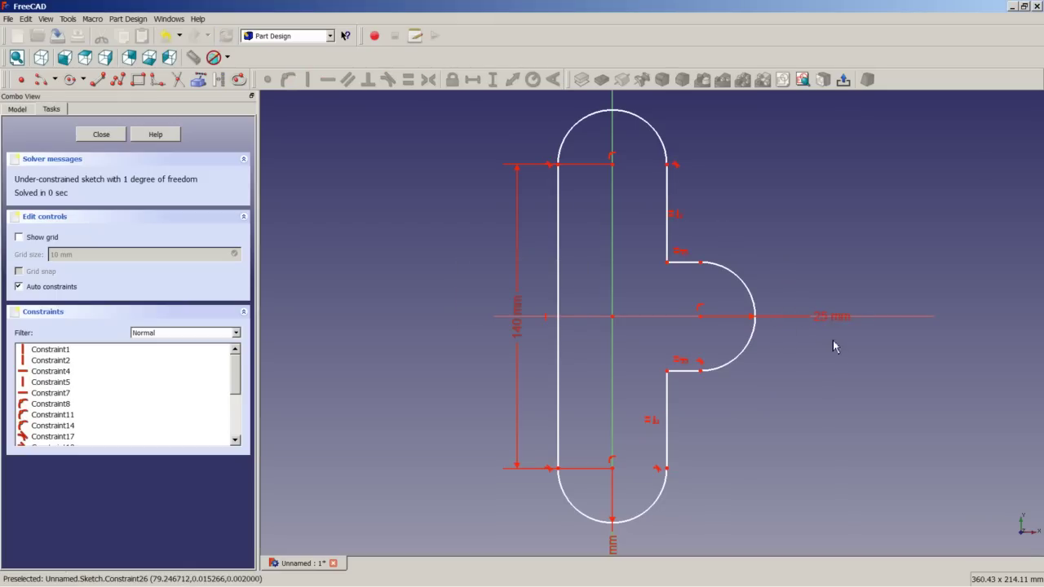
# Step: Set the horizontal distance between the origin and the side arm's arc centre to 75 mm
pyautogui.click(613, 318)
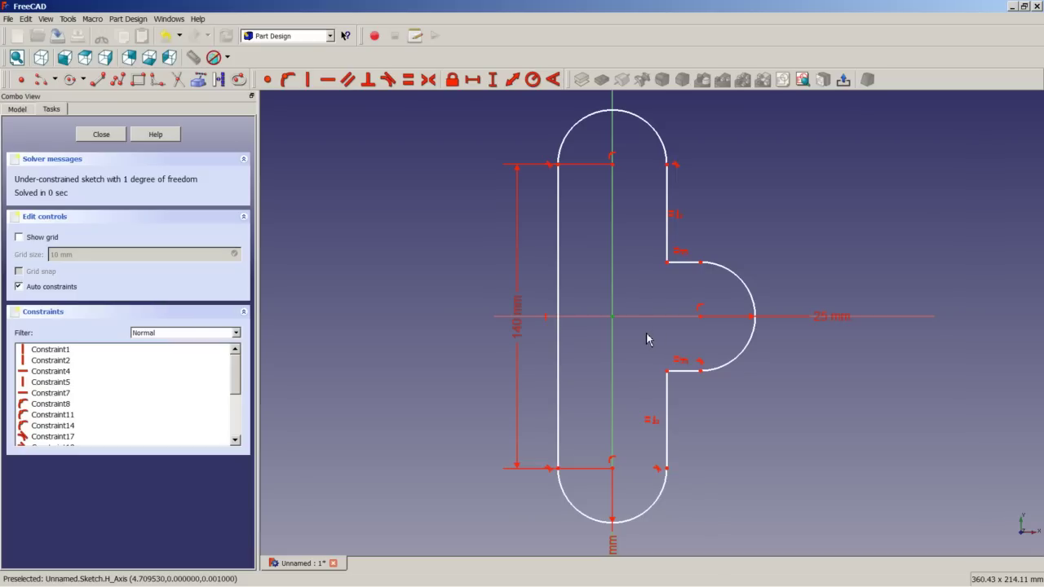
pyautogui.click(702, 318)
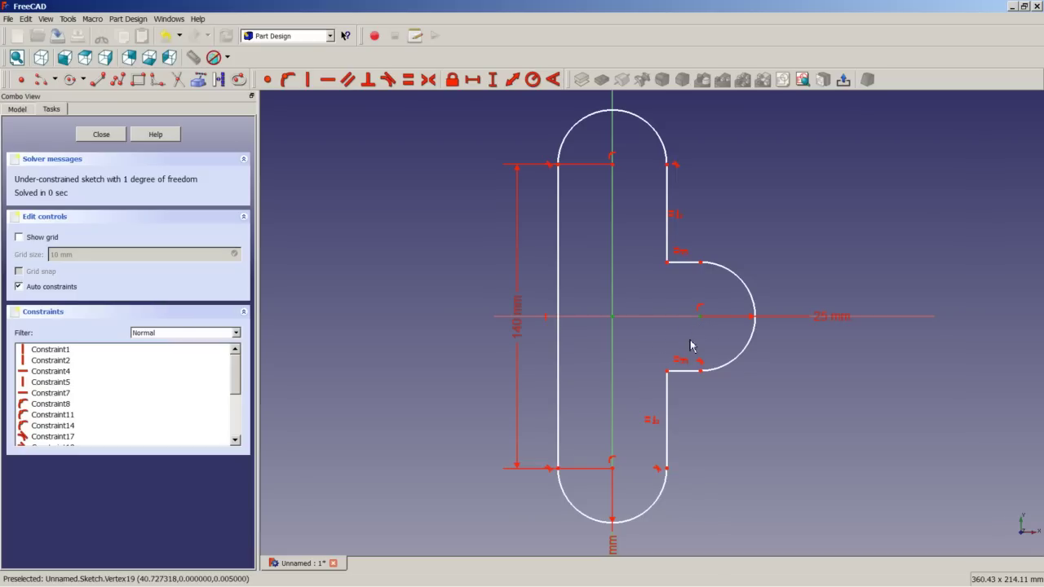
pyautogui.click(613, 318)
pyautogui.click(477, 81)
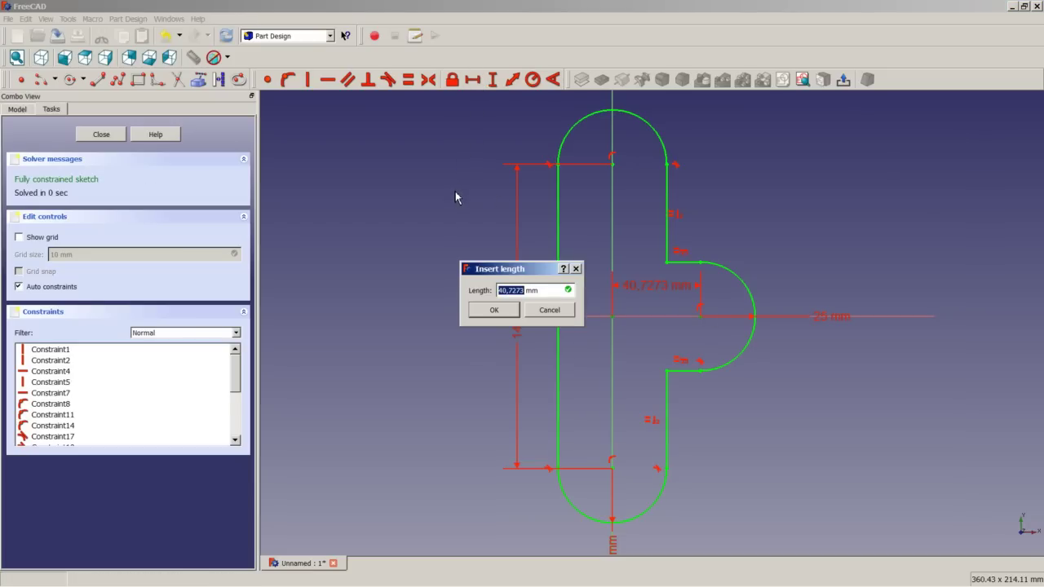
pyautogui.write('75')
pyautogui.press('Return')
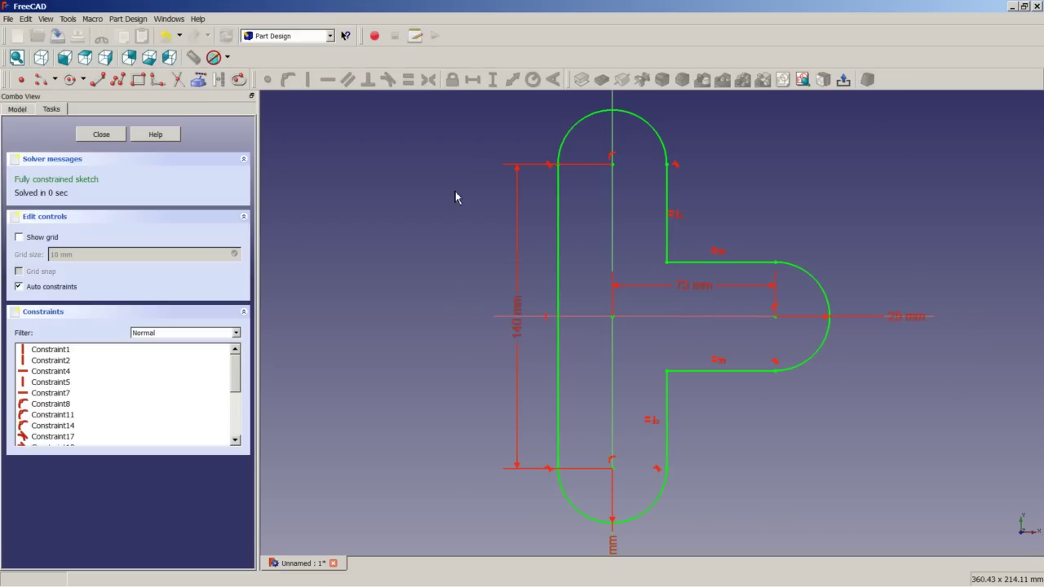
pyautogui.doubleClick(694, 287)
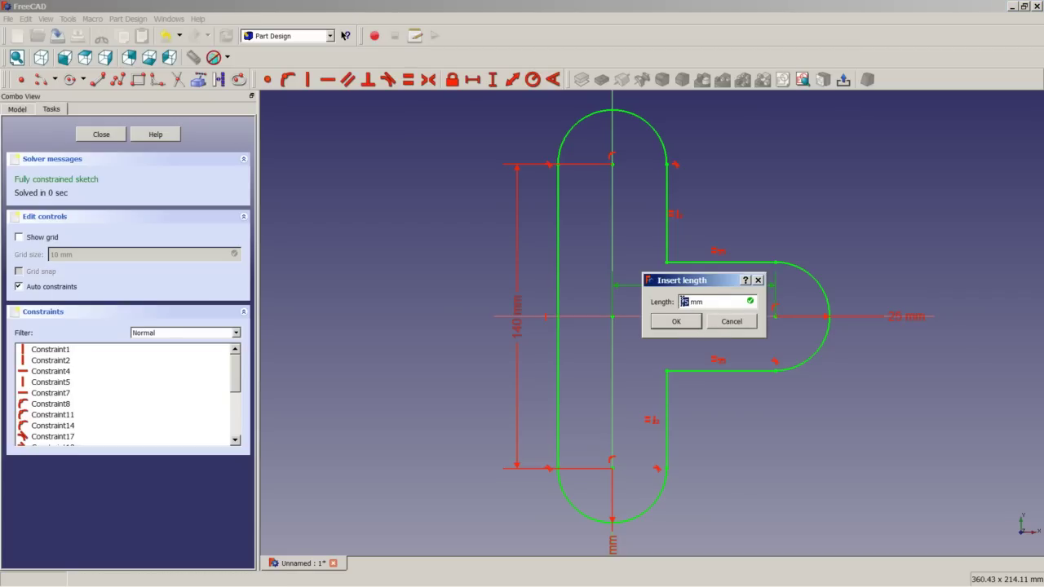
pyautogui.click(692, 323)
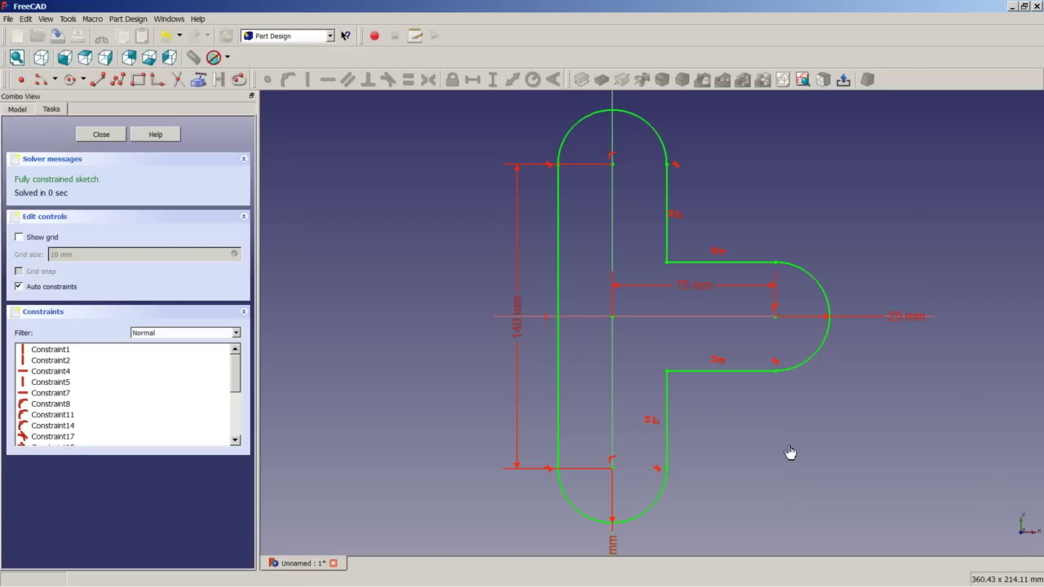
# Step: Finish the base outline sketch and pad it with a length of 17-2,5 mm
pyautogui.click(102, 135)
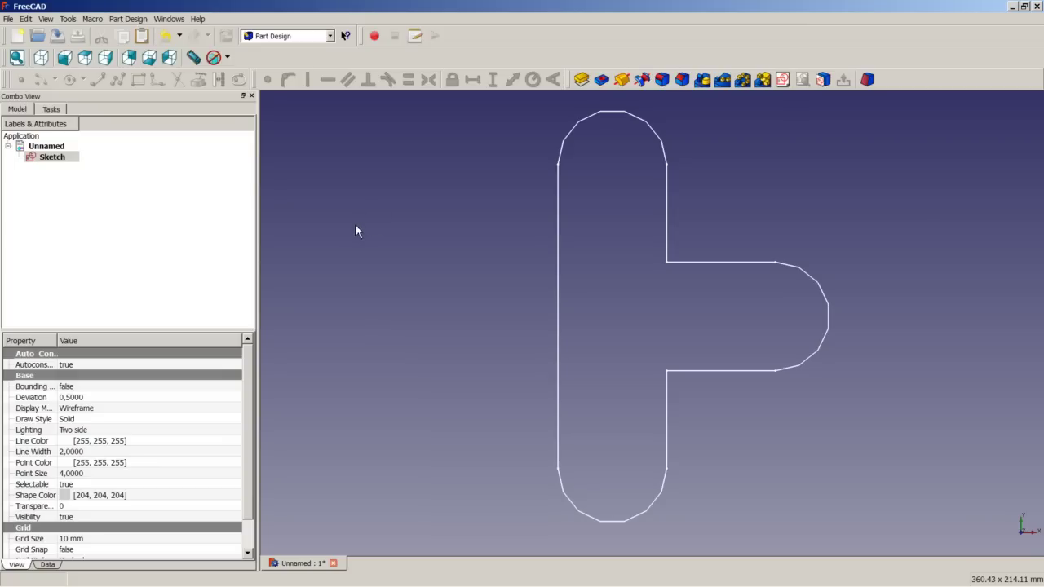
pyautogui.click(582, 79)
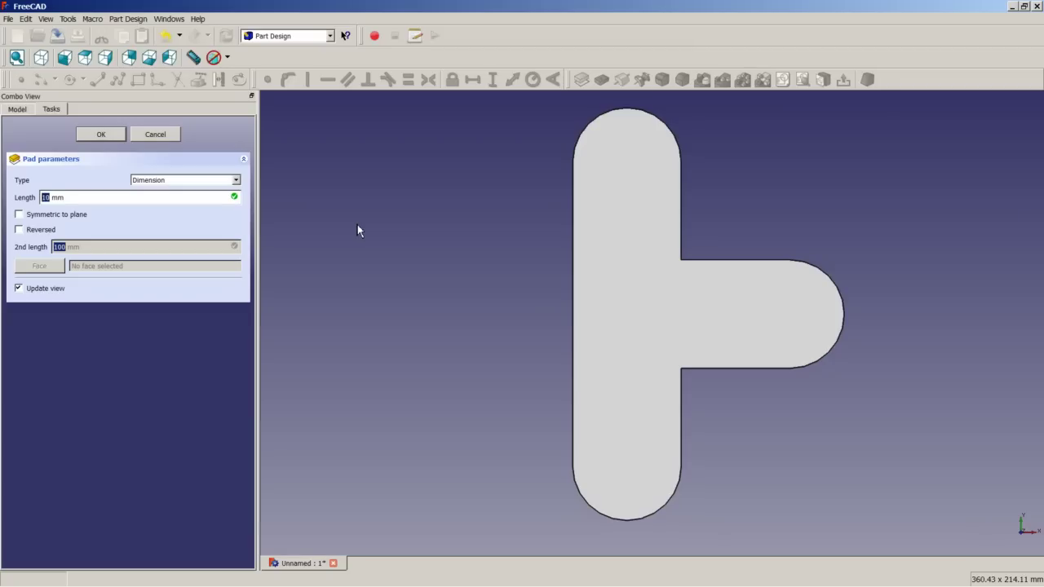
pyautogui.write('17-2,5')
pyautogui.click(101, 134)
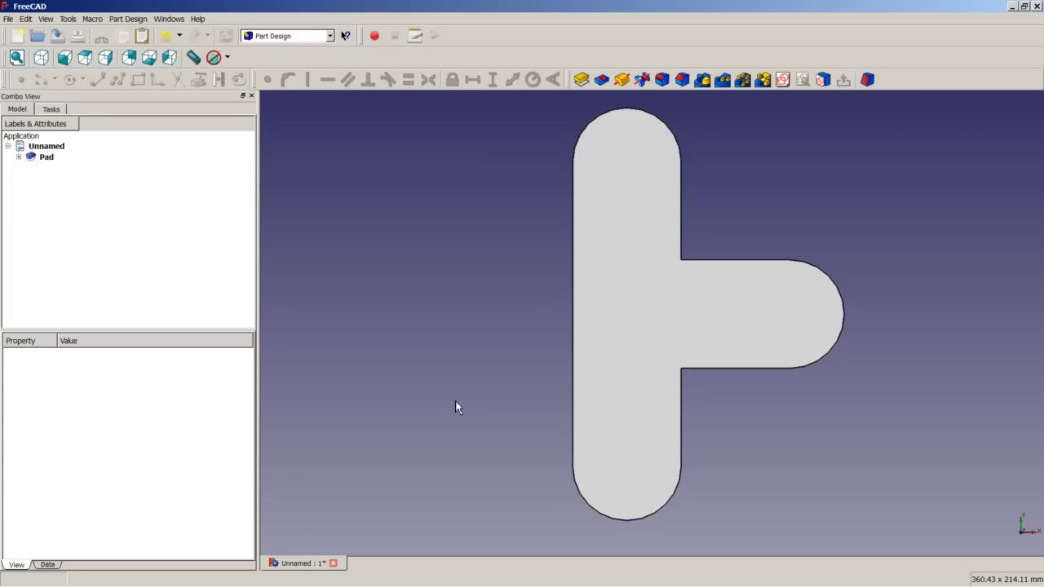
pyautogui.press('0')
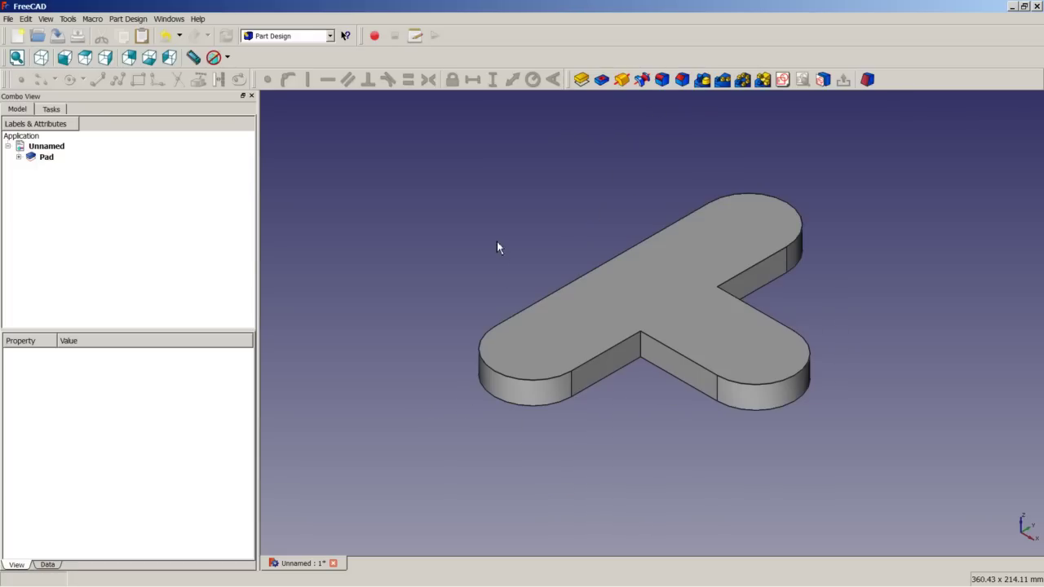
pyautogui.rightClick(497, 242)
pyautogui.click(547, 247)
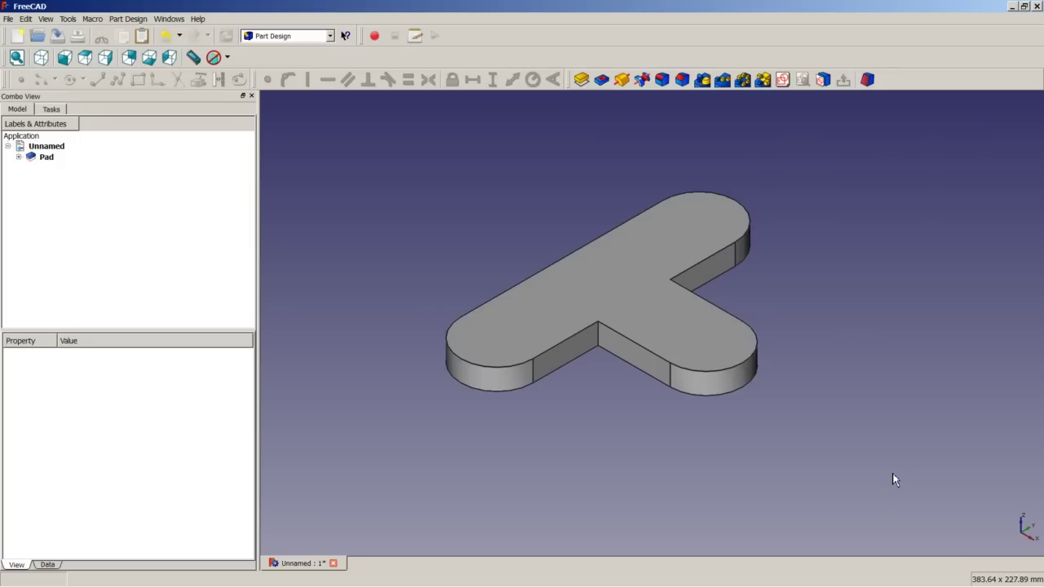
# Step: Save the document and hide the padded base
pyautogui.hotkey('ctrl', 's')
pyautogui.rightClick(46, 159)
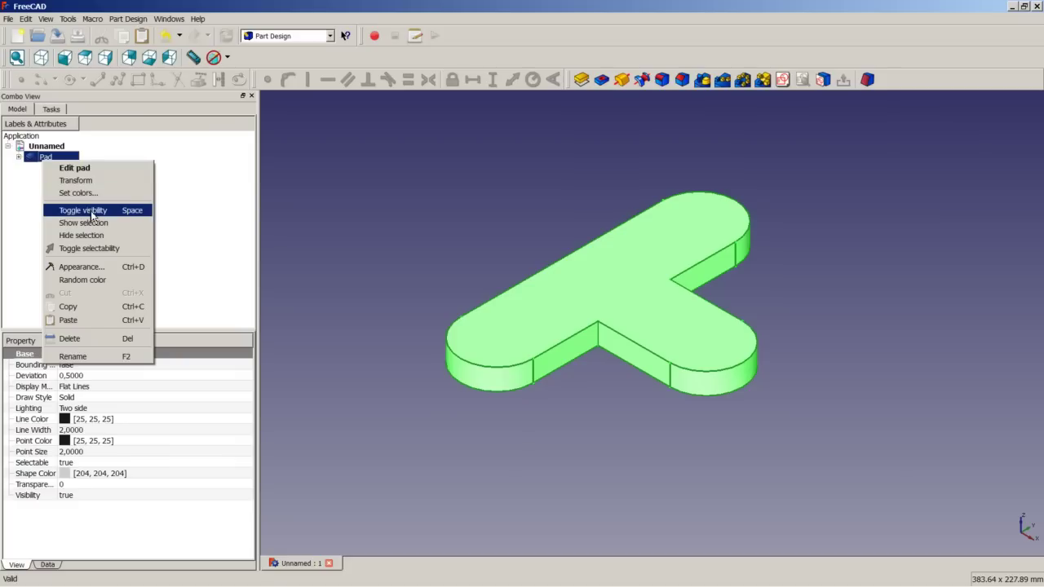
pyautogui.click(92, 212)
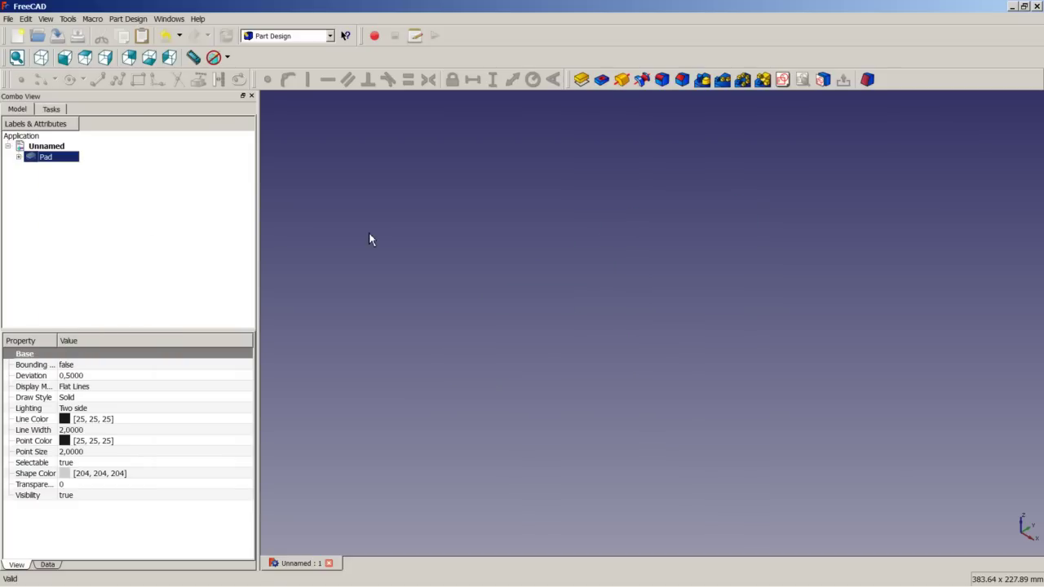
# Step: Create a new sketch on the YZ-Plane with zero offset
pyautogui.click(783, 81)
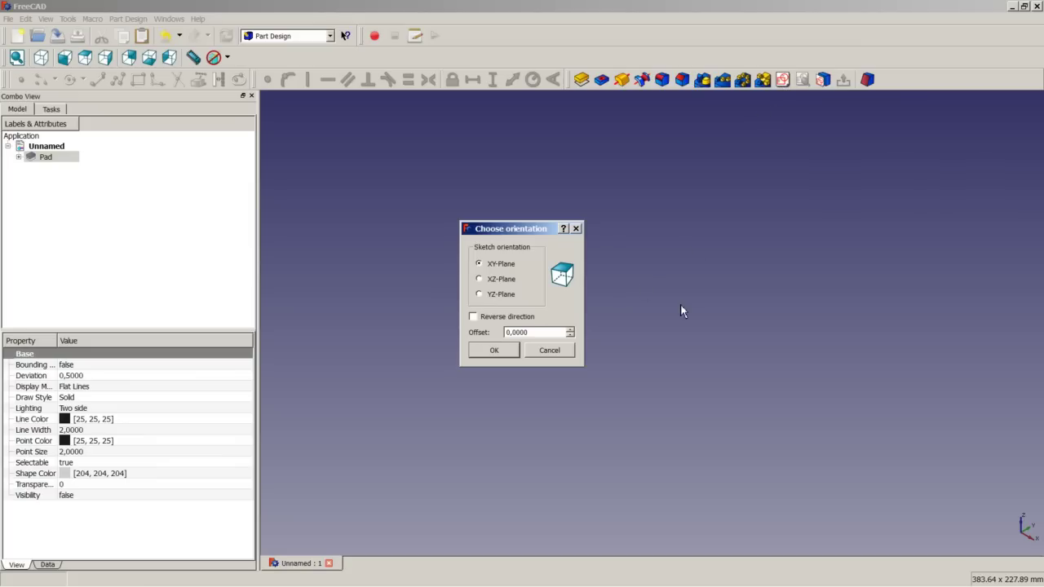
pyautogui.click(503, 295)
pyautogui.click(506, 352)
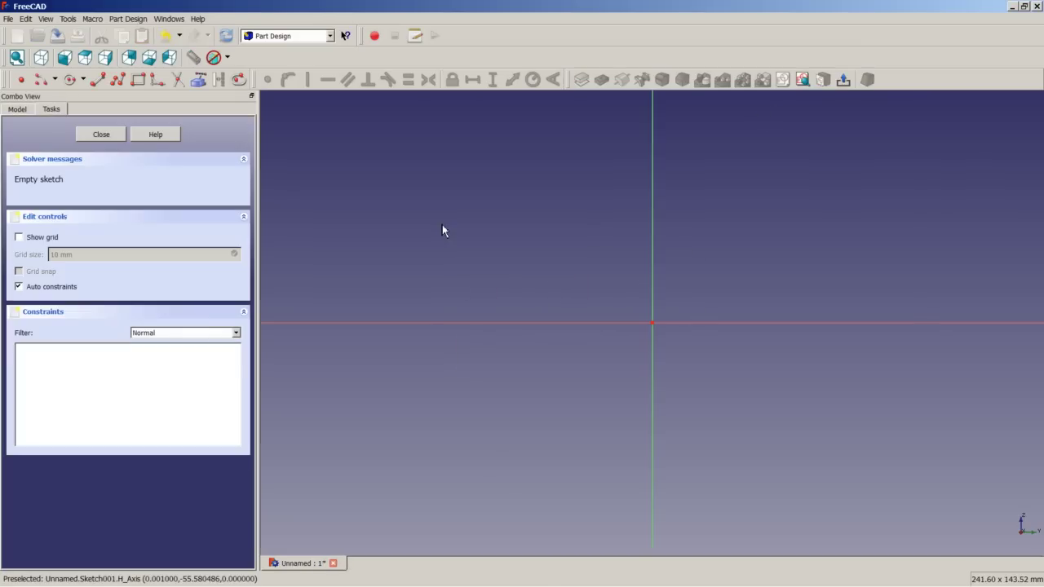
# Step: Sketch a closed U-shaped polyline about 75 mm wide and 42 mm high standing on the horizontal axis, and delete the base line's redundant horizontal constraint
pyautogui.click(118, 80)
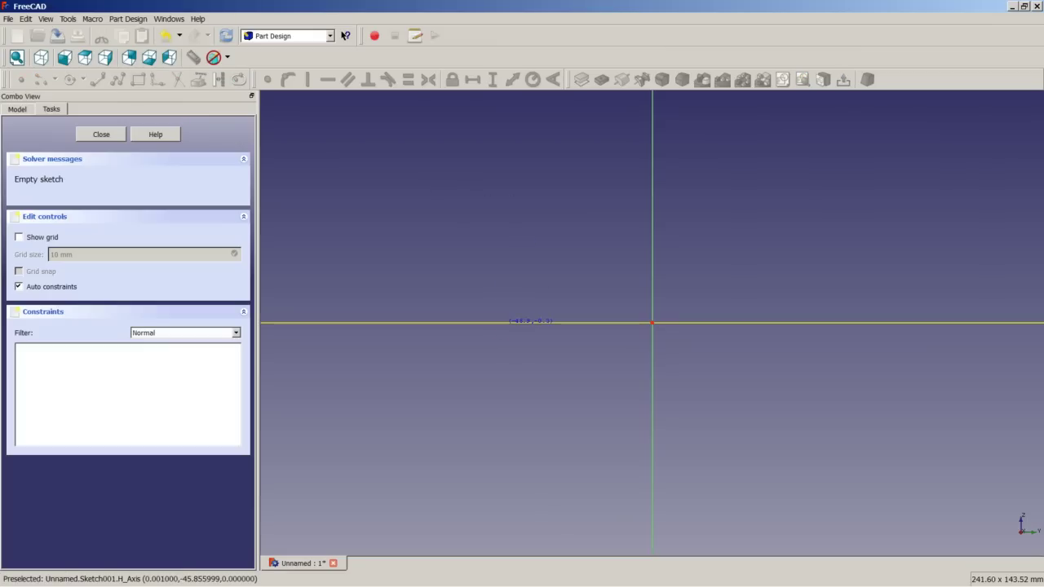
pyautogui.click(504, 323)
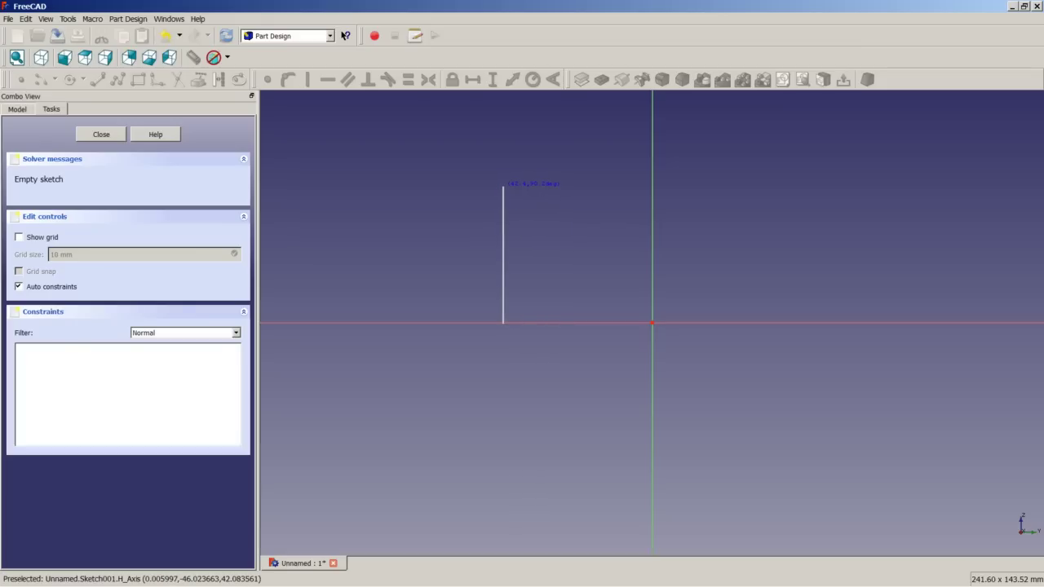
pyautogui.click(503, 186)
pyautogui.click(549, 186)
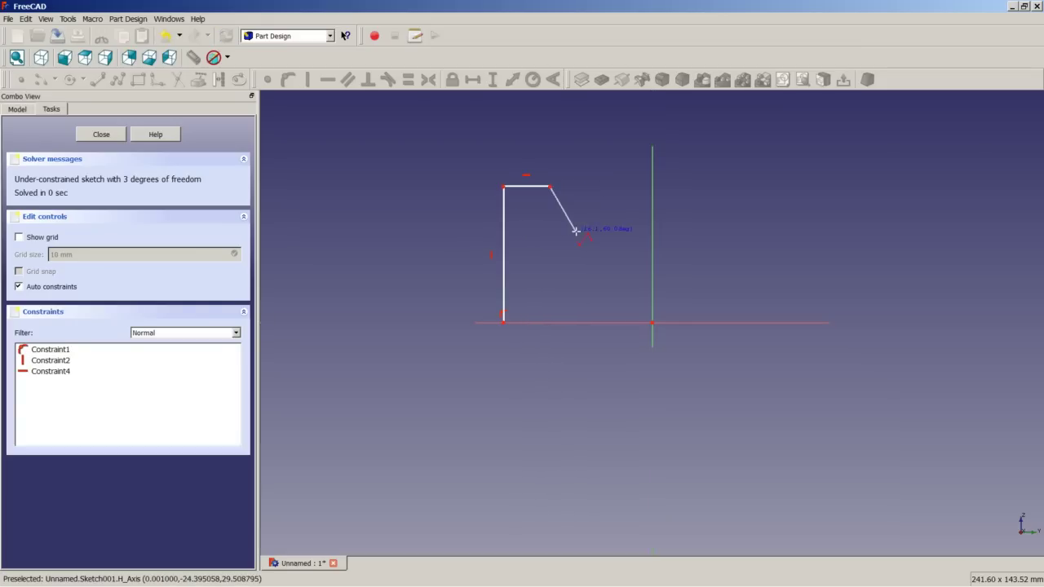
pyautogui.click(550, 278)
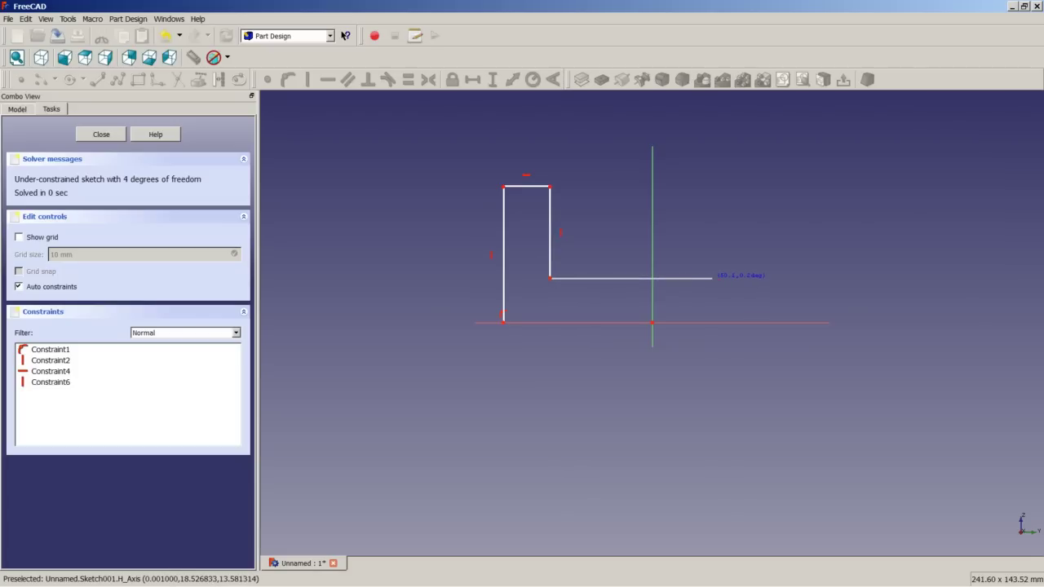
pyautogui.click(712, 278)
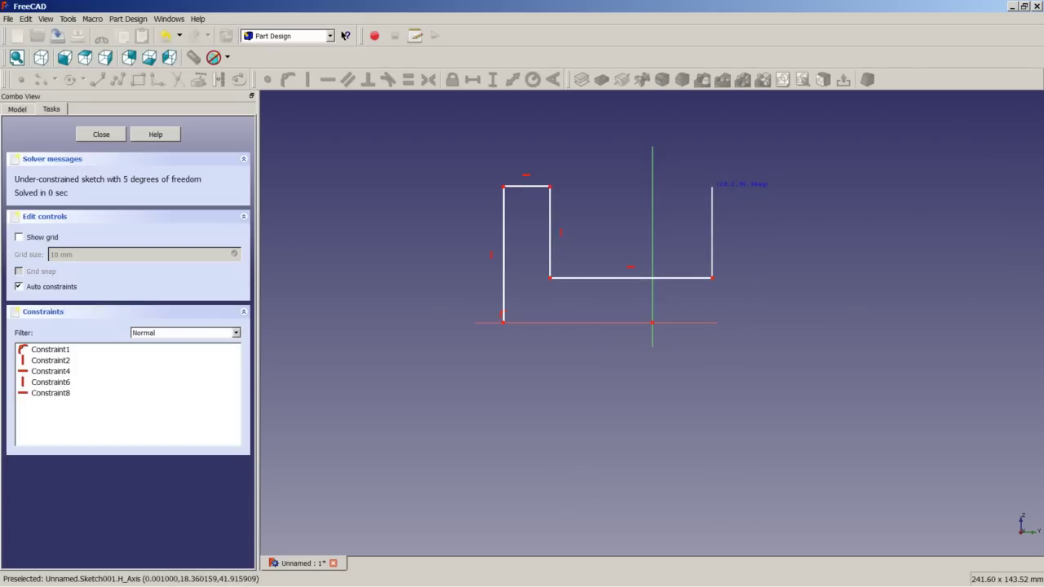
pyautogui.click(712, 186)
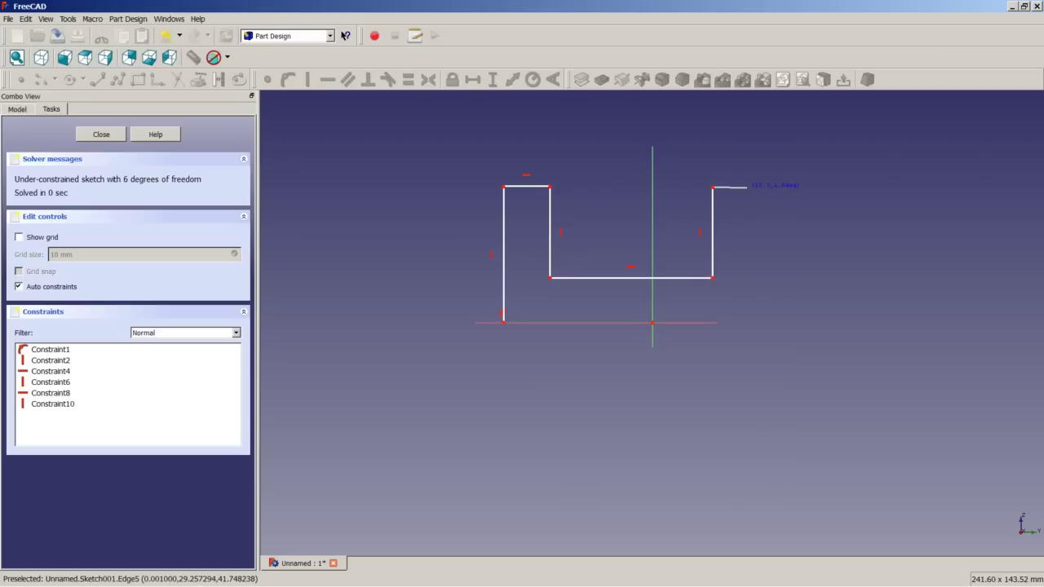
pyautogui.click(746, 187)
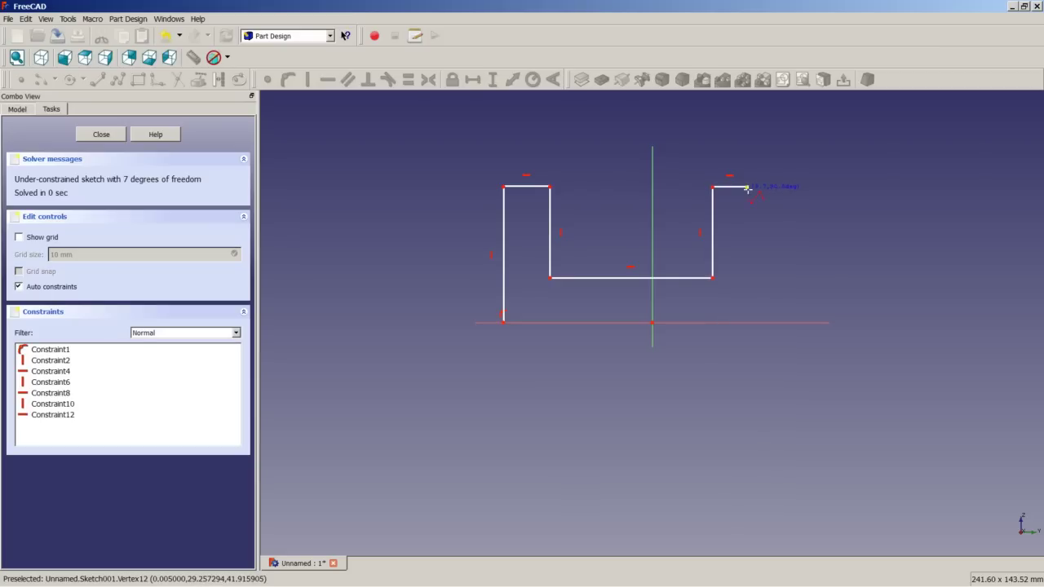
pyautogui.click(747, 323)
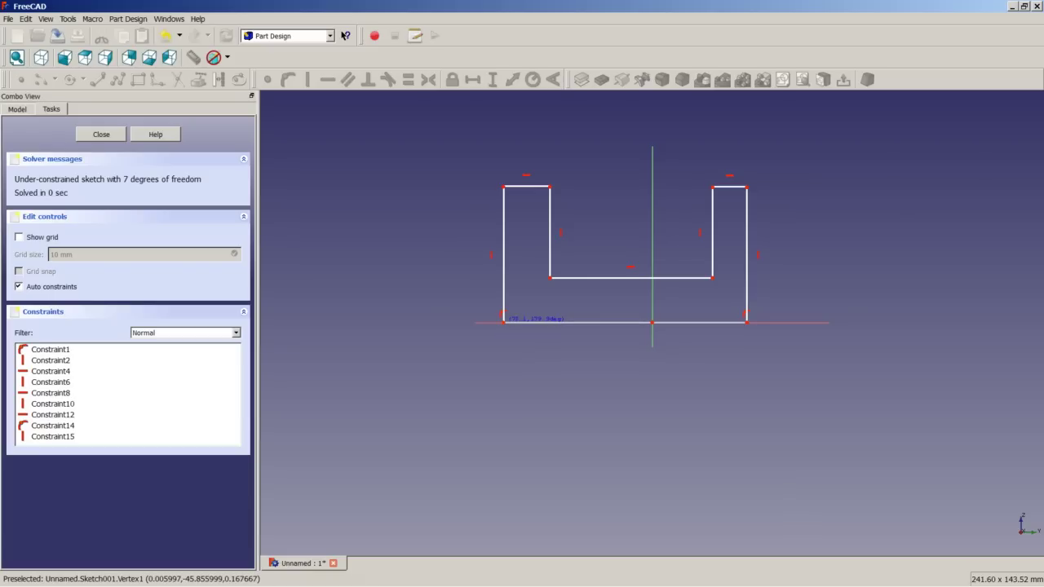
pyautogui.click(503, 322)
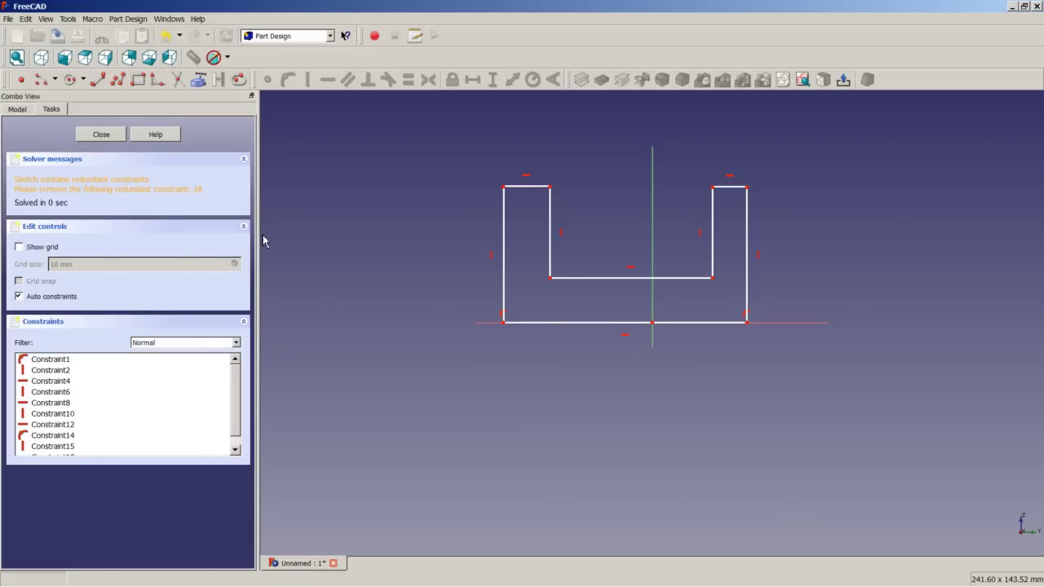
pyautogui.rightClick(626, 349)
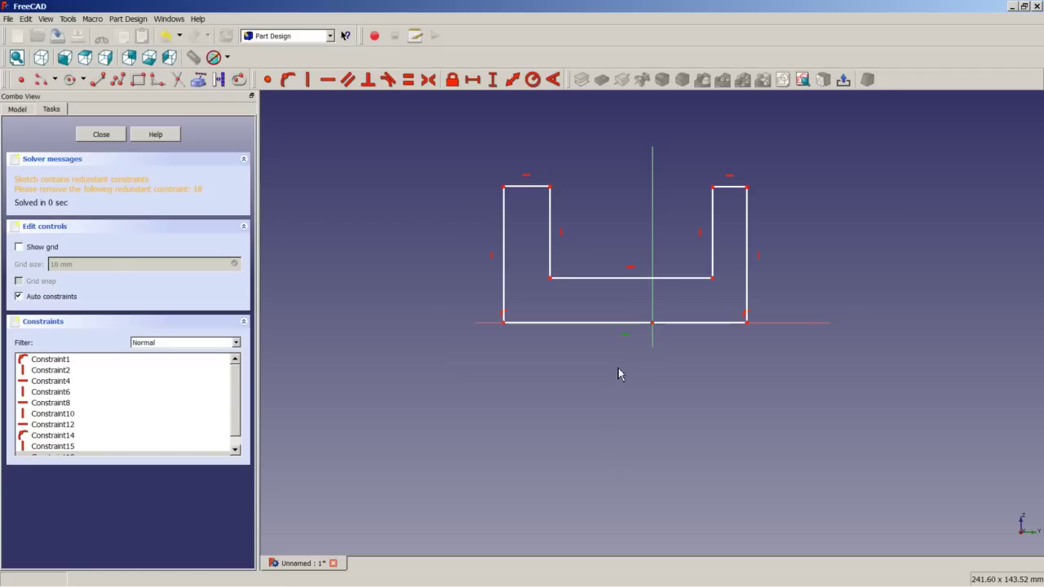
pyautogui.press('Delete')
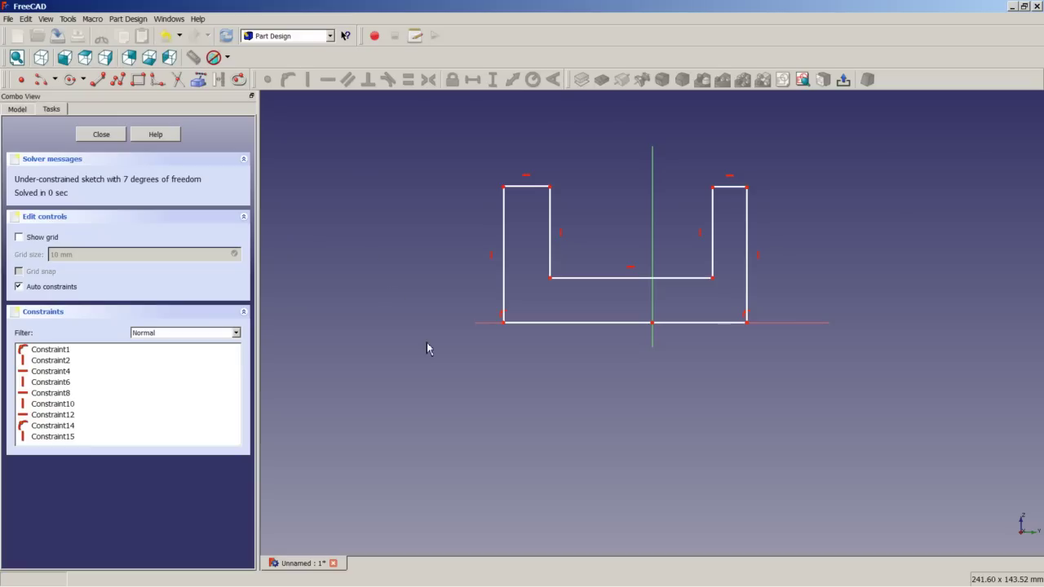
# Step: Make the profile's outer bottom corners and the endpoints of its inner floor line symmetric about the vertical axis
pyautogui.click(504, 324)
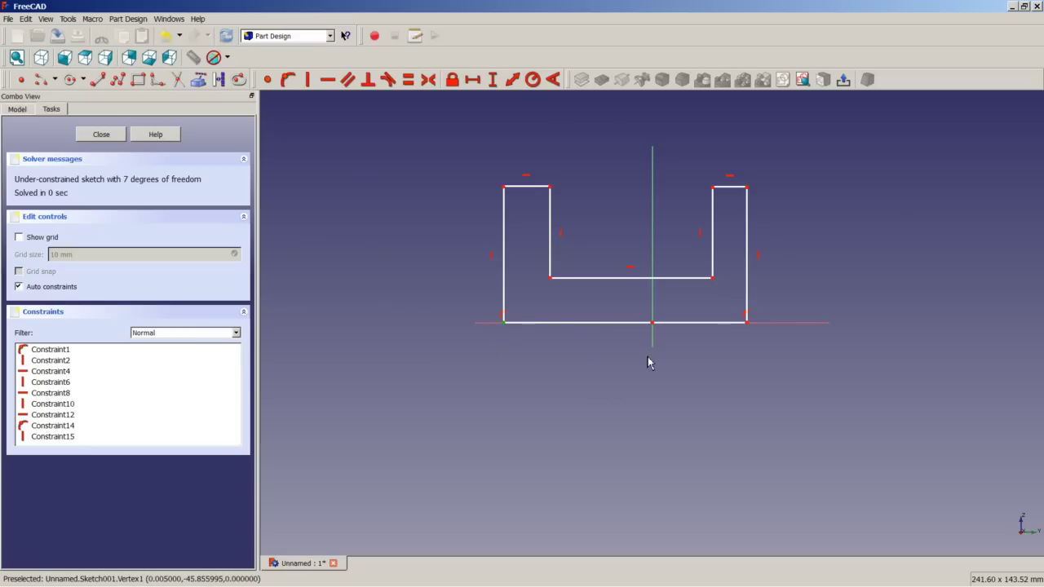
pyautogui.click(747, 324)
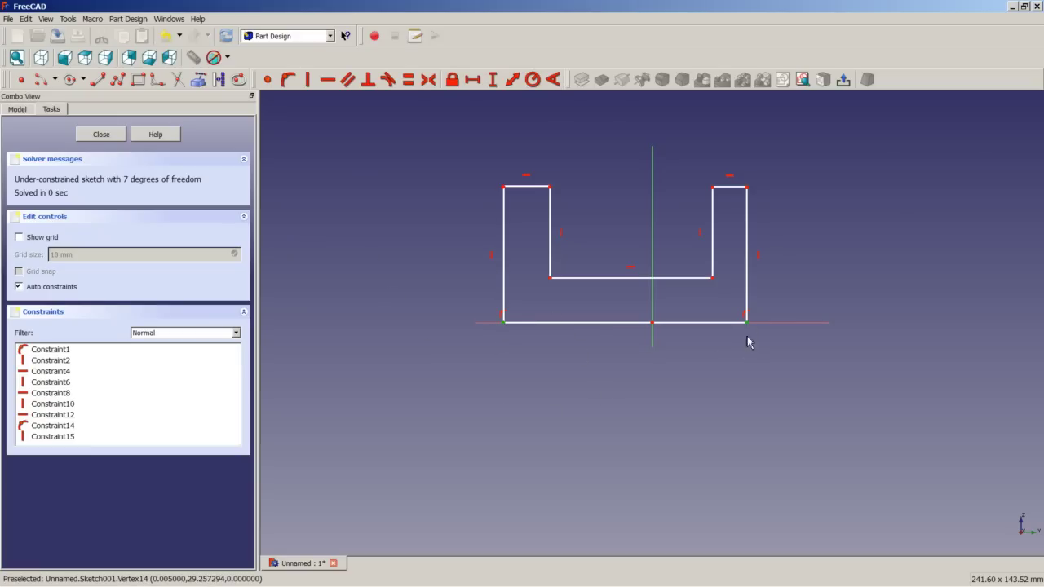
pyautogui.click(663, 312)
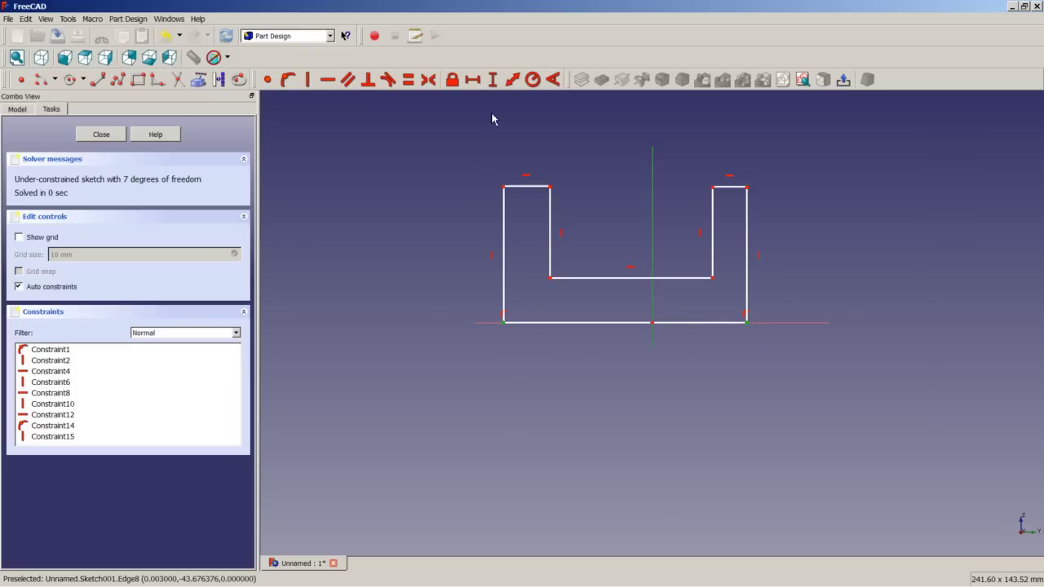
pyautogui.click(428, 79)
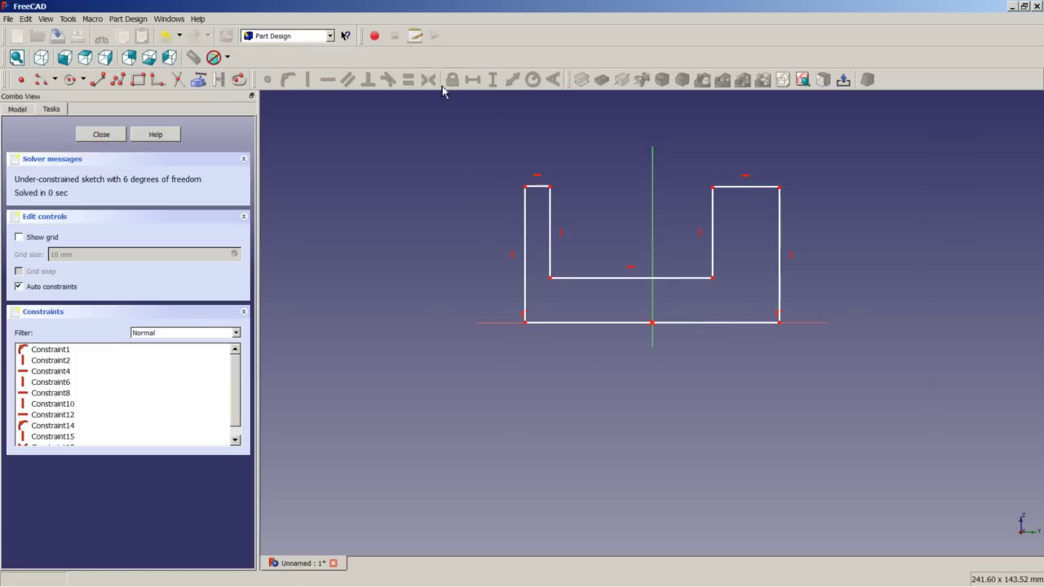
pyautogui.click(550, 278)
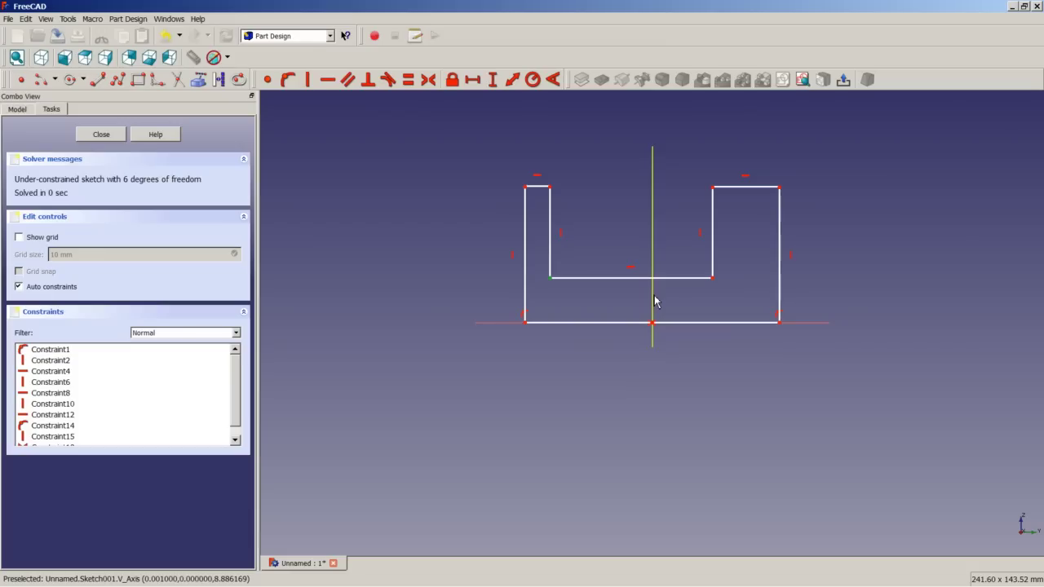
pyautogui.click(713, 280)
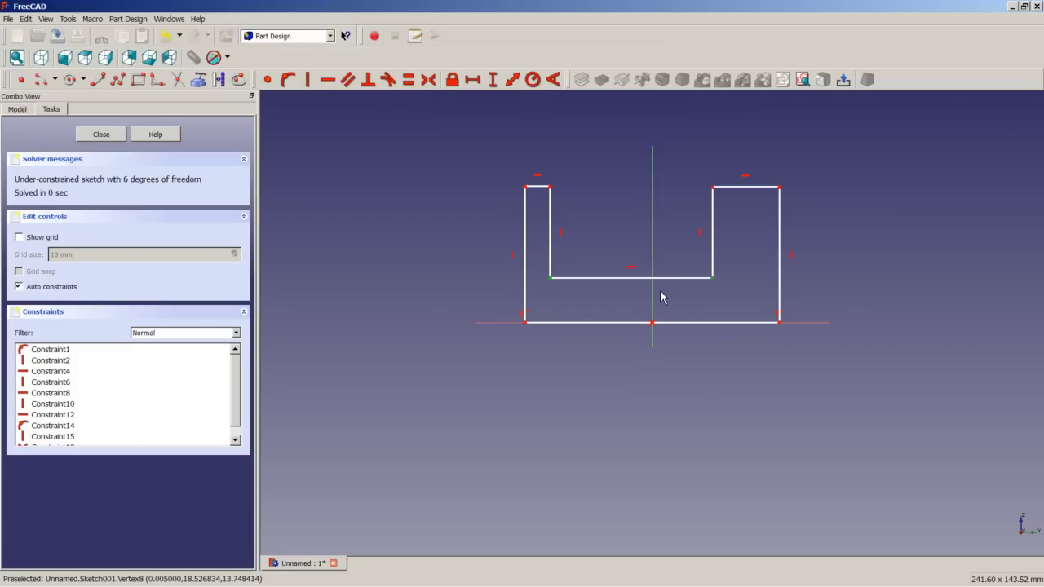
pyautogui.click(427, 82)
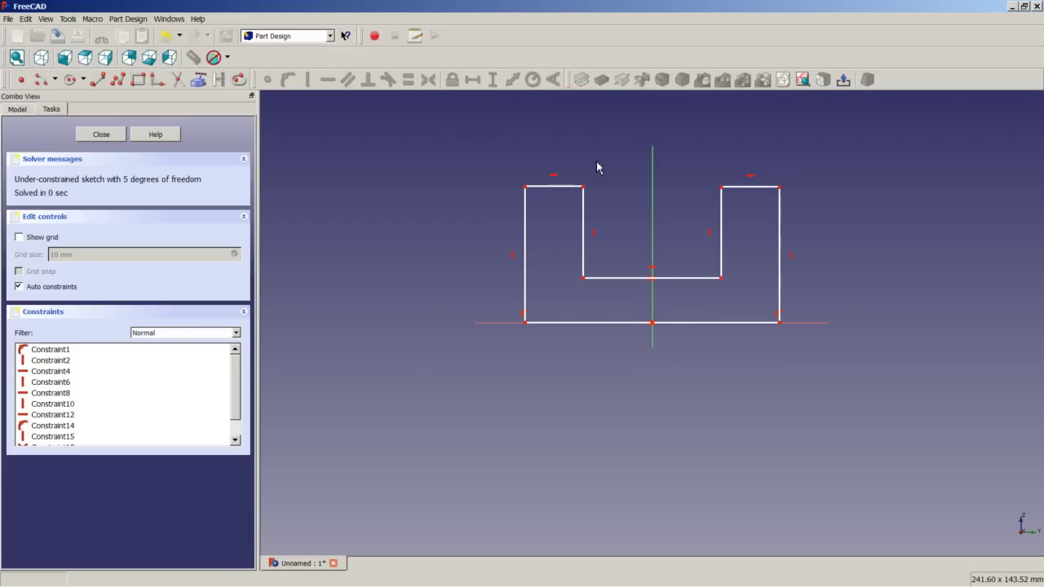
# Step: Constrain the two outer vertical sides of the U-profile to equal length
pyautogui.click(779, 262)
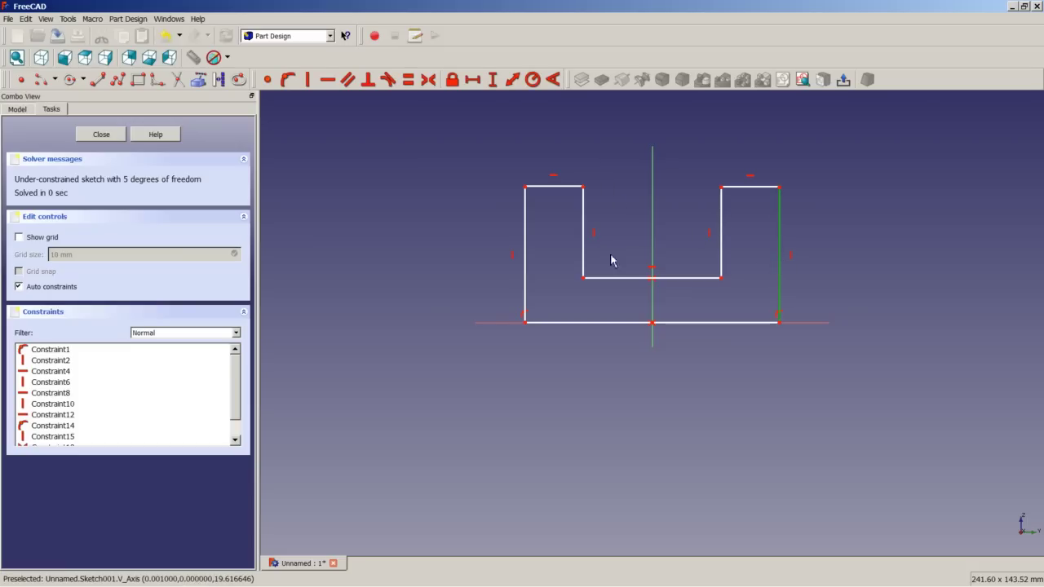
pyautogui.click(525, 252)
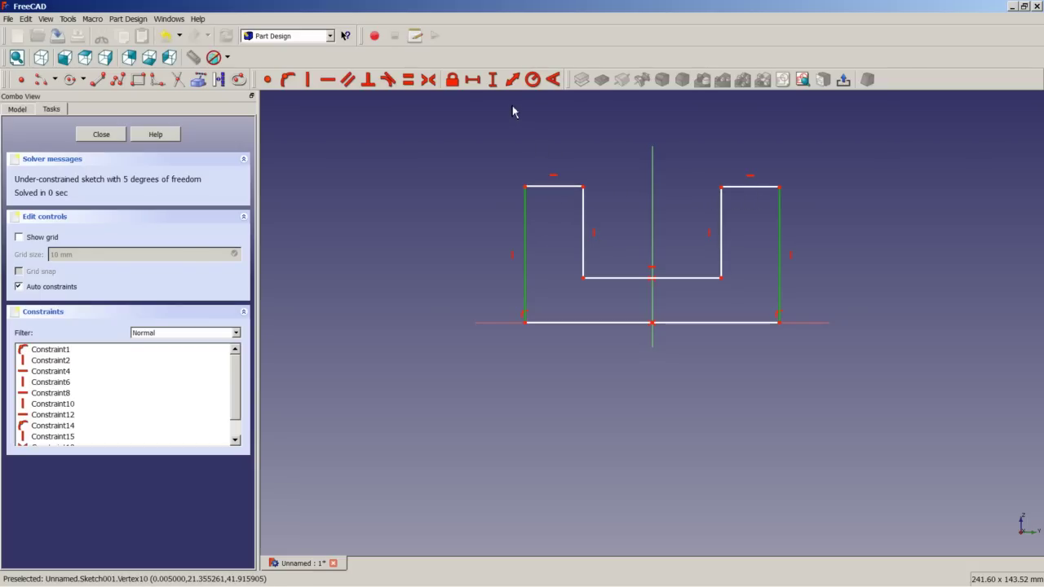
pyautogui.click(409, 80)
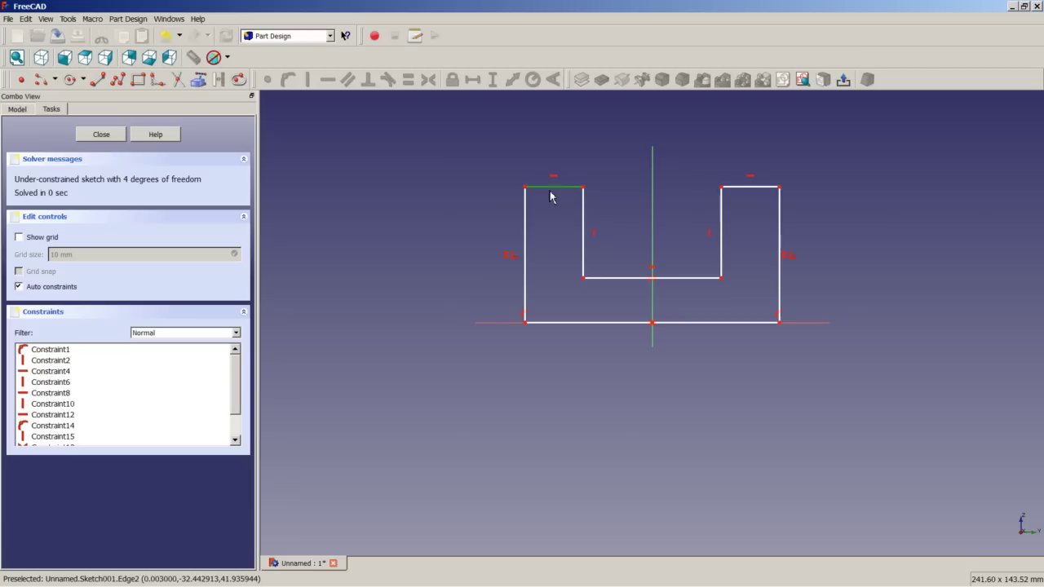
# Step: Dimension the left arm's top edge at 15 mm and the overall profile width at 75 mm, placing the overall dimension higher
pyautogui.click(475, 84)
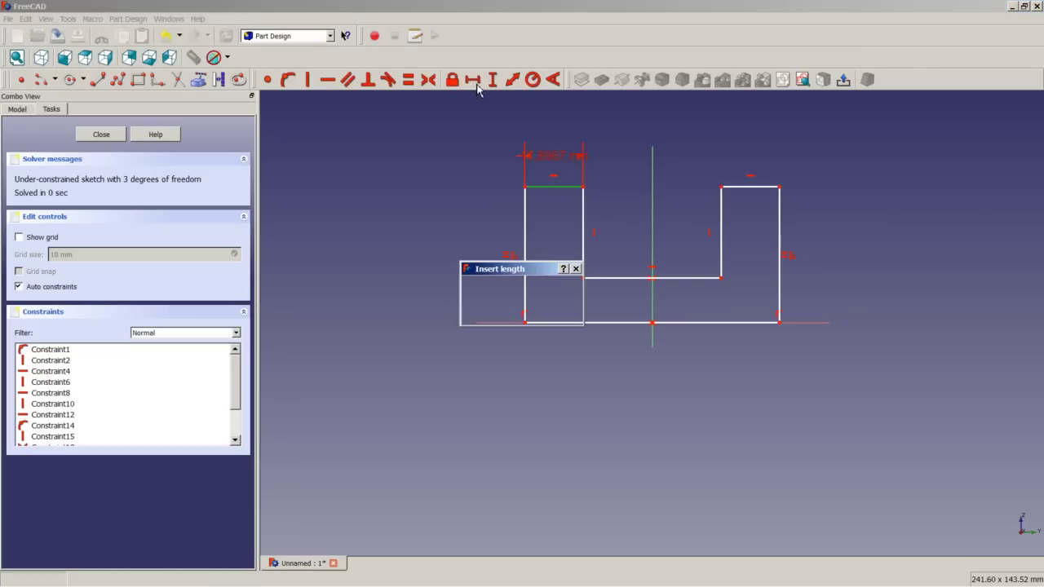
pyautogui.write('15')
pyautogui.press('Return')
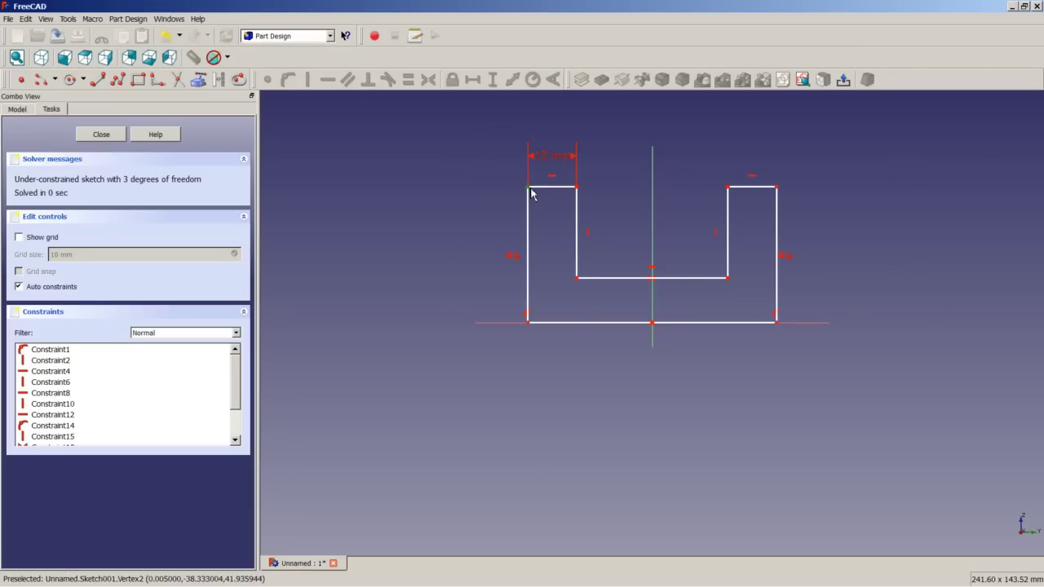
pyautogui.click(777, 188)
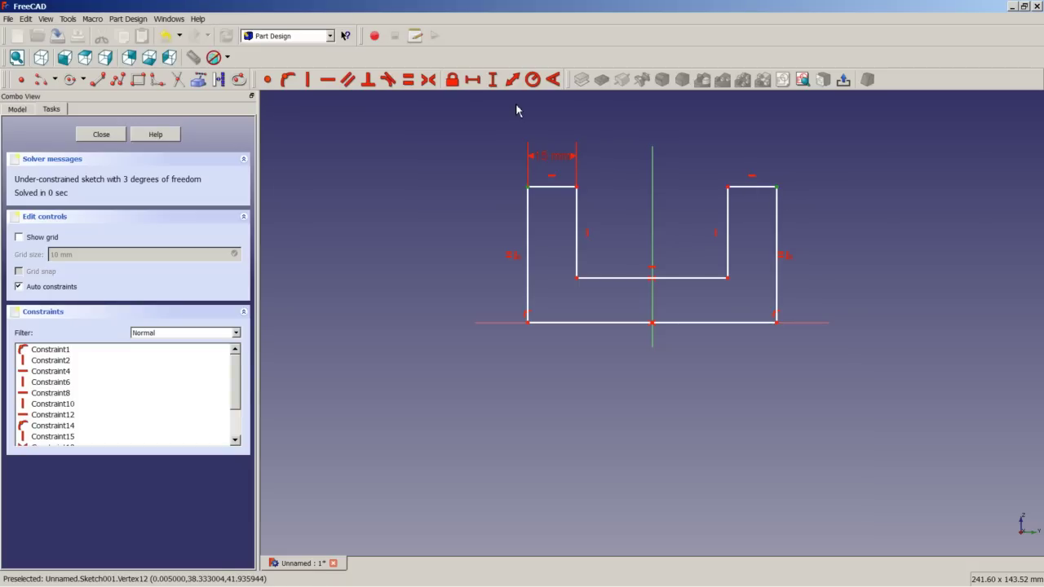
pyautogui.click(475, 81)
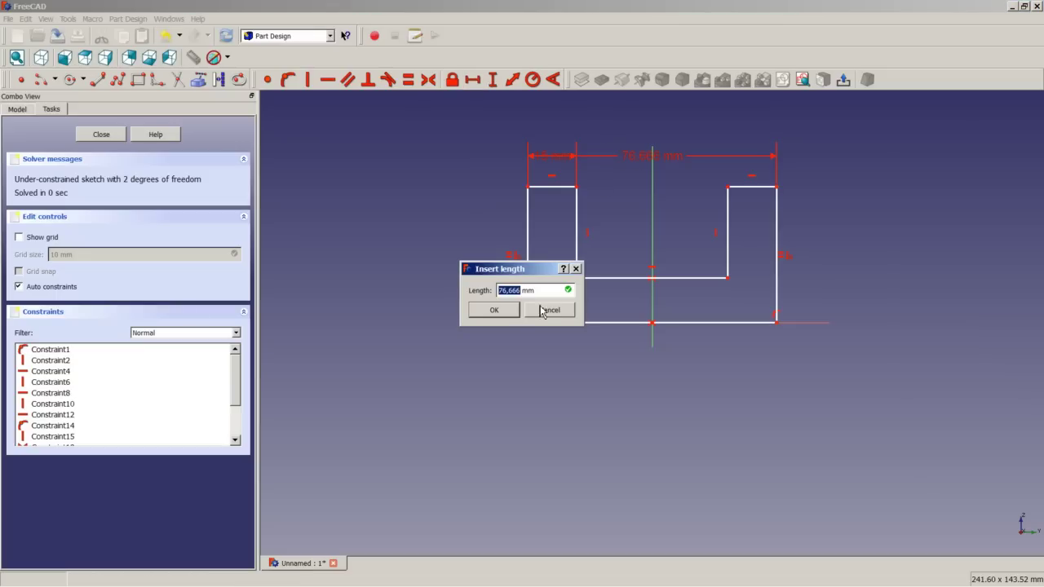
pyautogui.write('75')
pyautogui.press('Return')
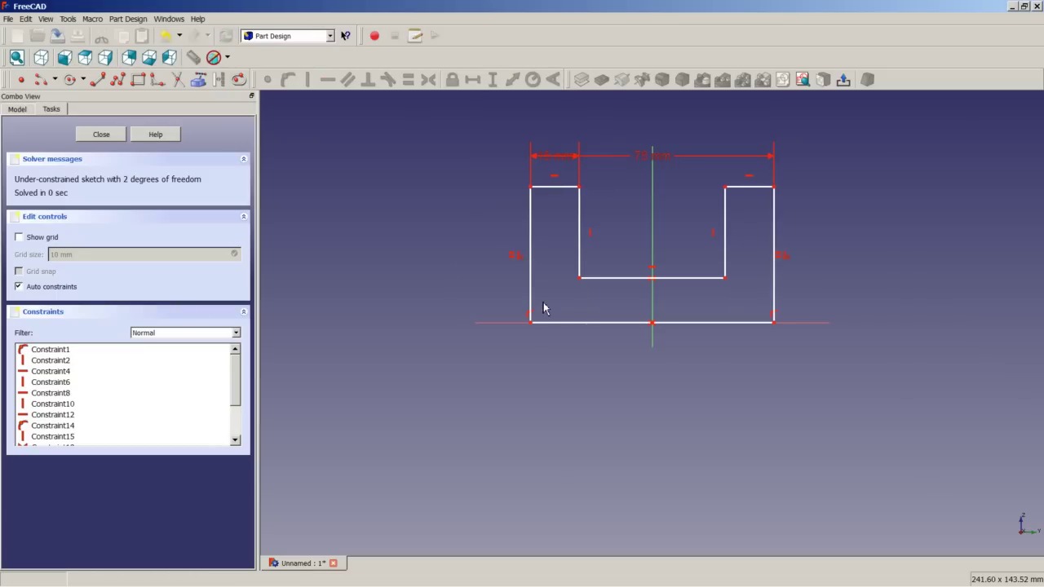
pyautogui.moveTo(647, 161); pyautogui.dragTo(647, 111)
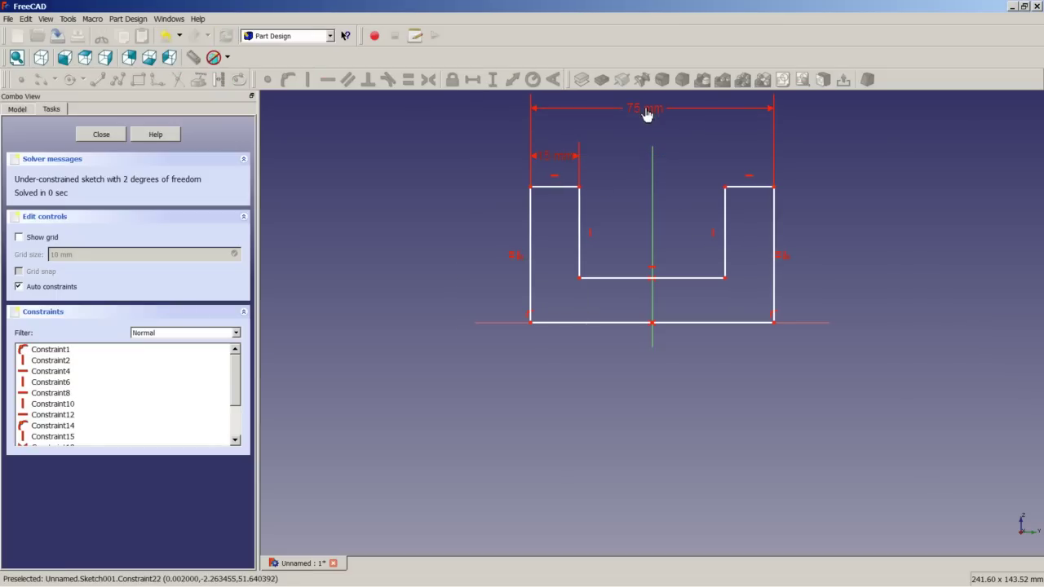
# Step: Set the height of the left outer side of the U-profile to 70 mm
pyautogui.click(531, 231)
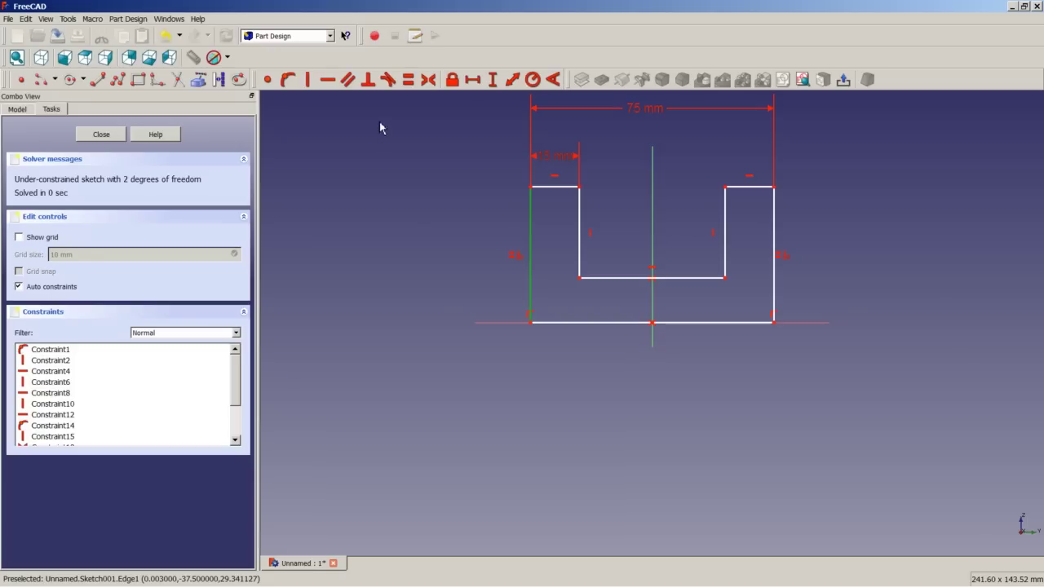
pyautogui.click(492, 81)
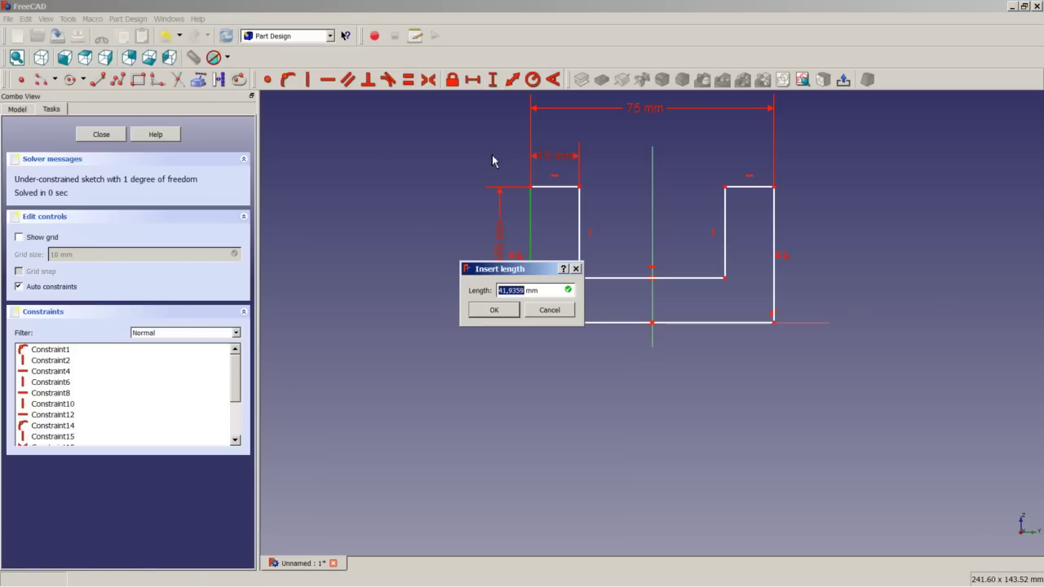
pyautogui.write('70')
pyautogui.press('Return')
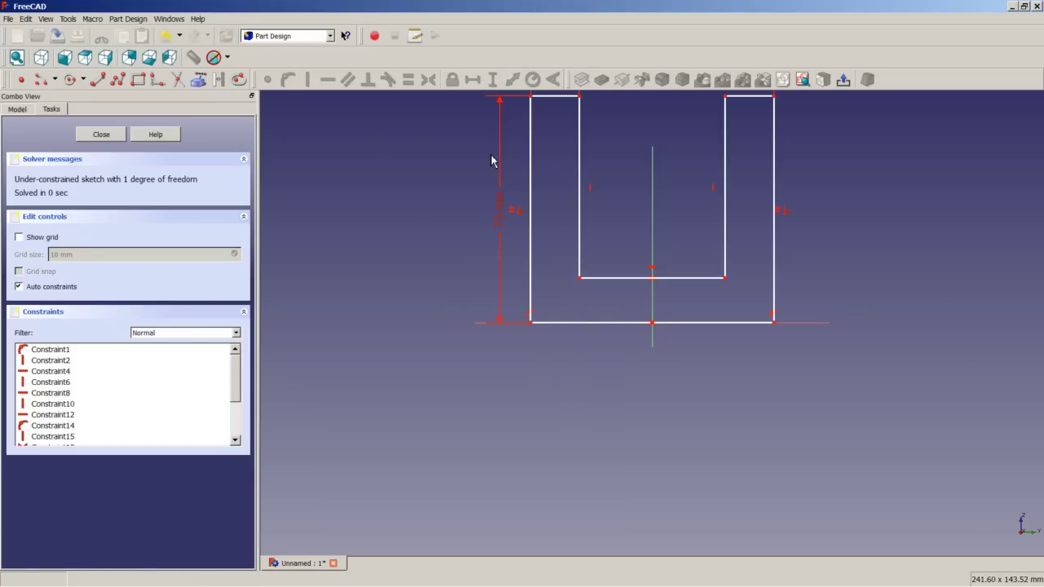
# Step: Set the vertical distance between the inner floor's left corner and the outer bottom-left corner to 27 mm
pyautogui.scroll(-5, 552, 194)
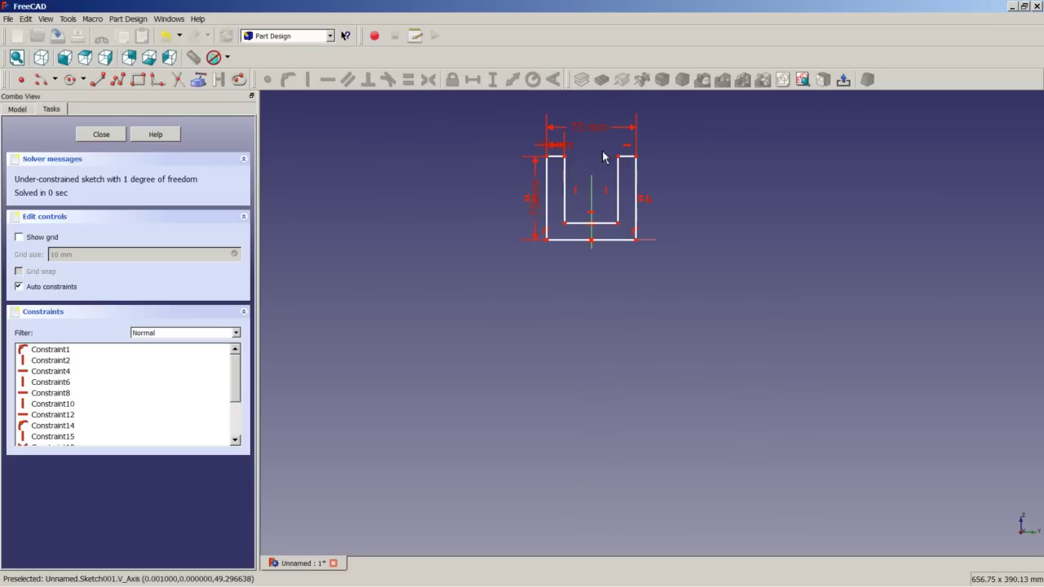
pyautogui.scroll(5, 603, 145)
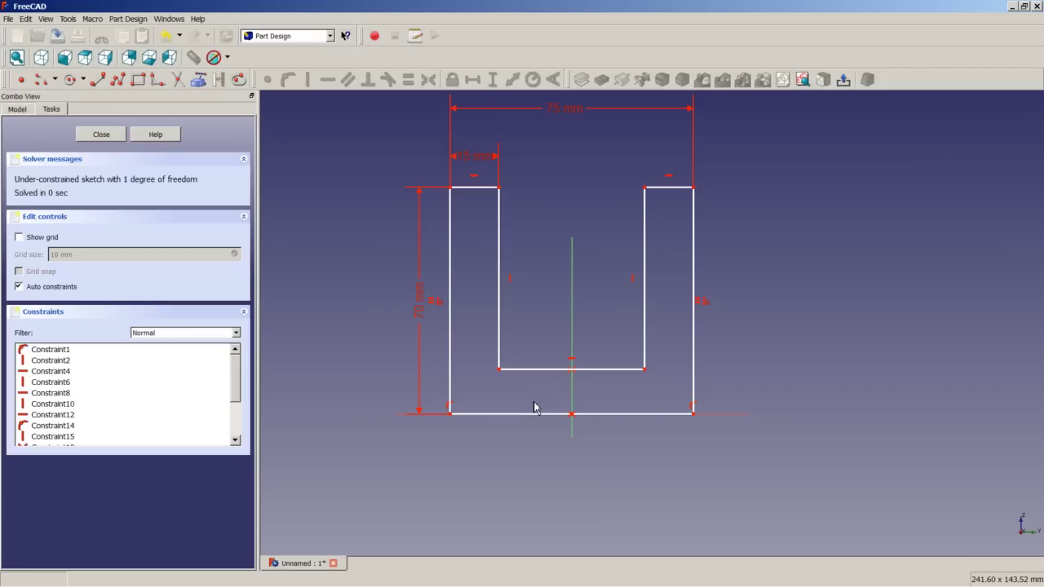
pyautogui.click(499, 371)
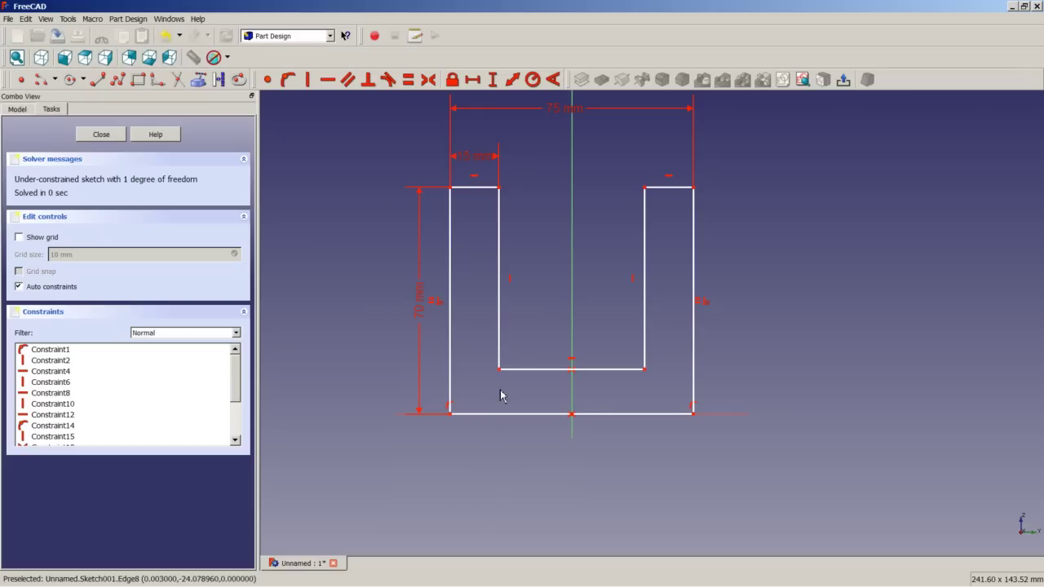
pyautogui.click(500, 393)
pyautogui.click(499, 371)
pyautogui.click(450, 415)
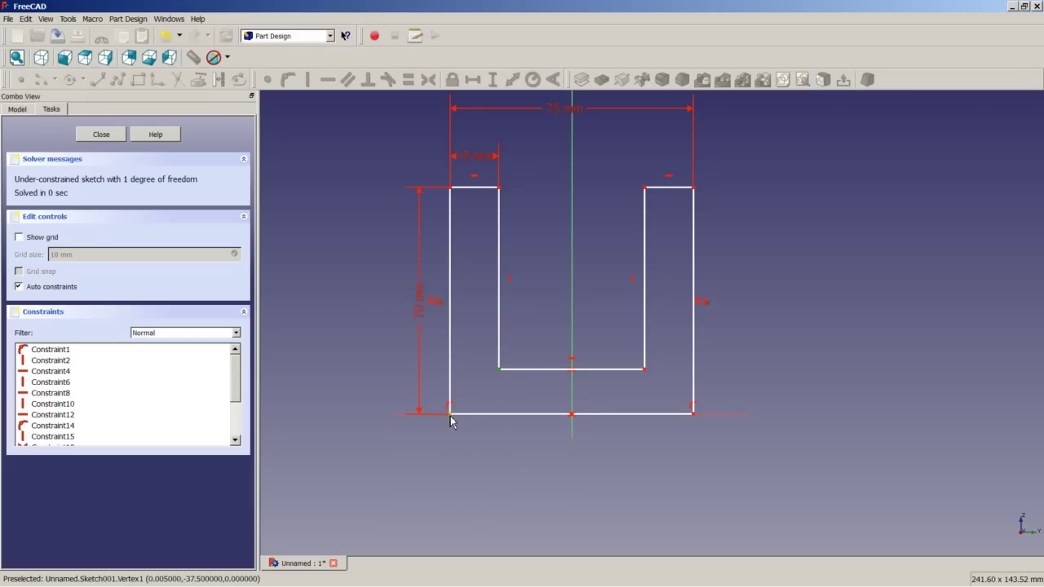
pyautogui.click(493, 80)
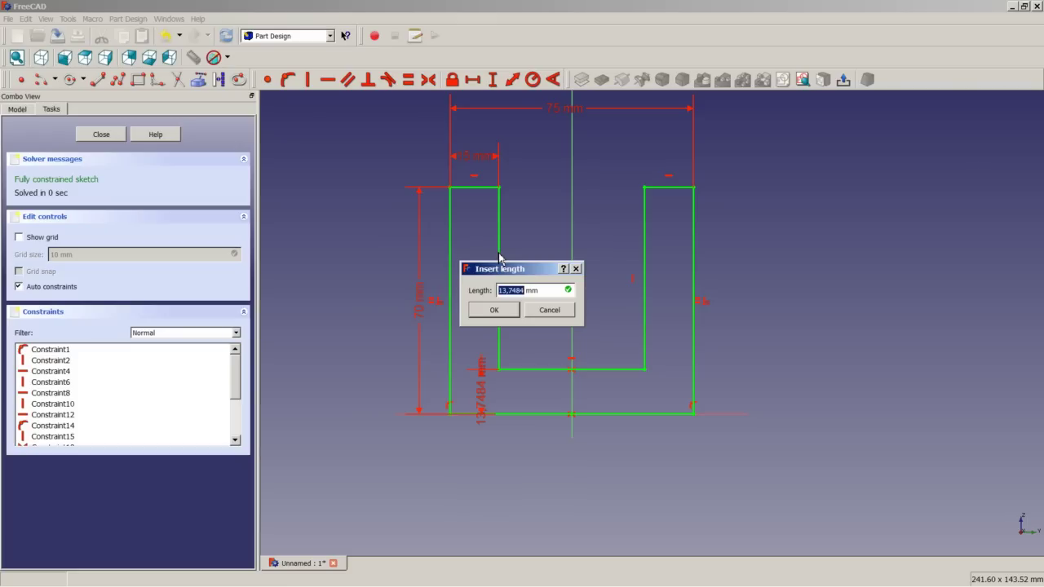
pyautogui.write('27')
pyautogui.press('Return')
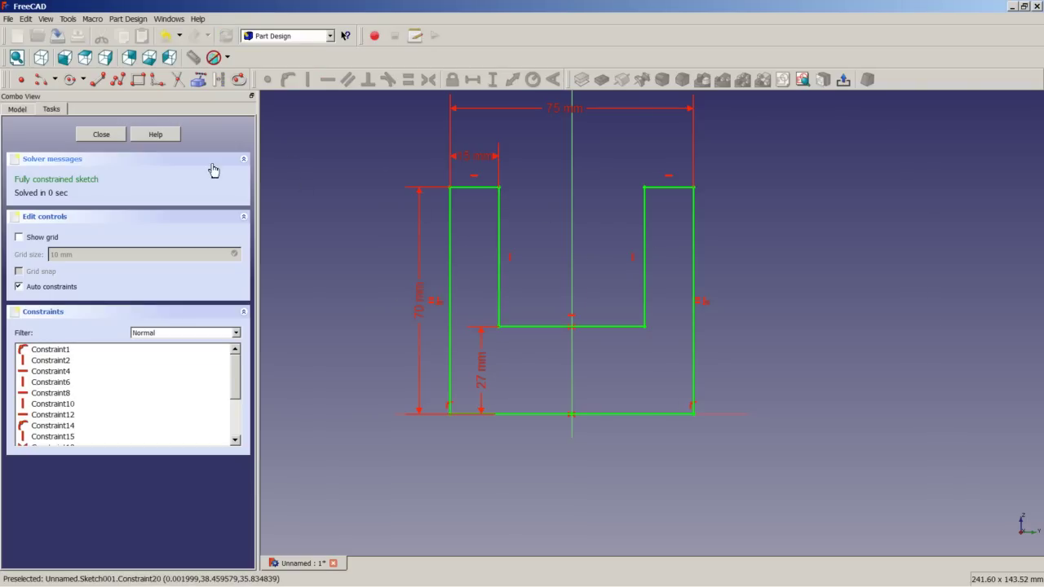
# Step: Finish the fork sketch and pad it 40 mm symmetric to the plane
pyautogui.click(115, 137)
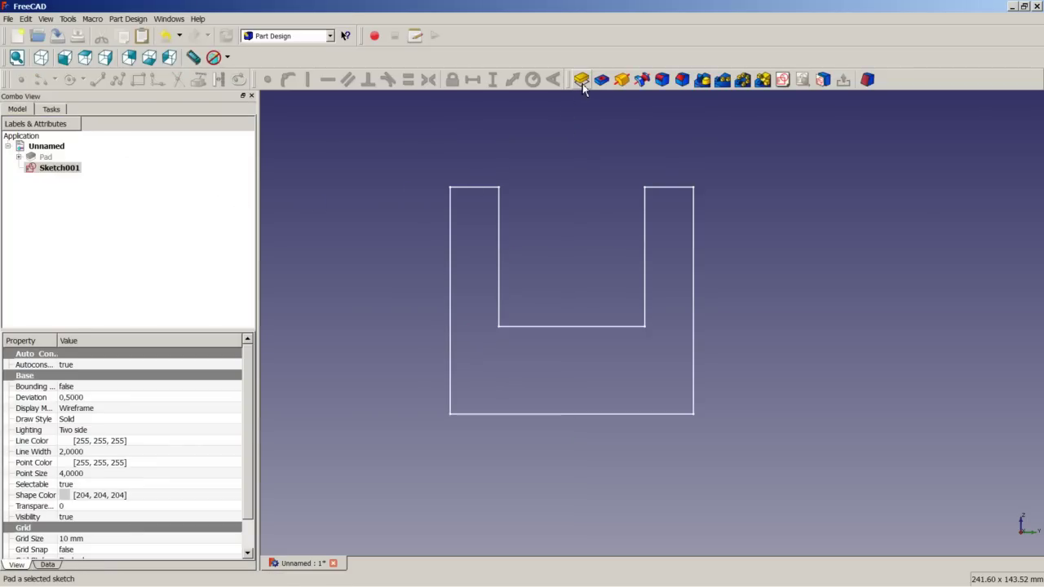
pyautogui.click(580, 79)
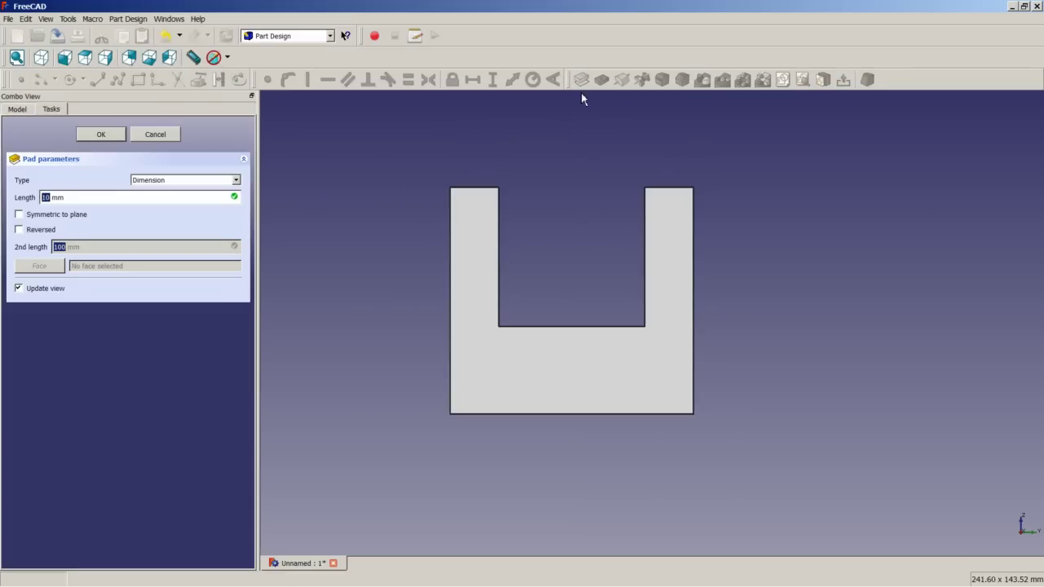
pyautogui.click(39, 215)
pyautogui.write('40')
pyautogui.click(125, 136)
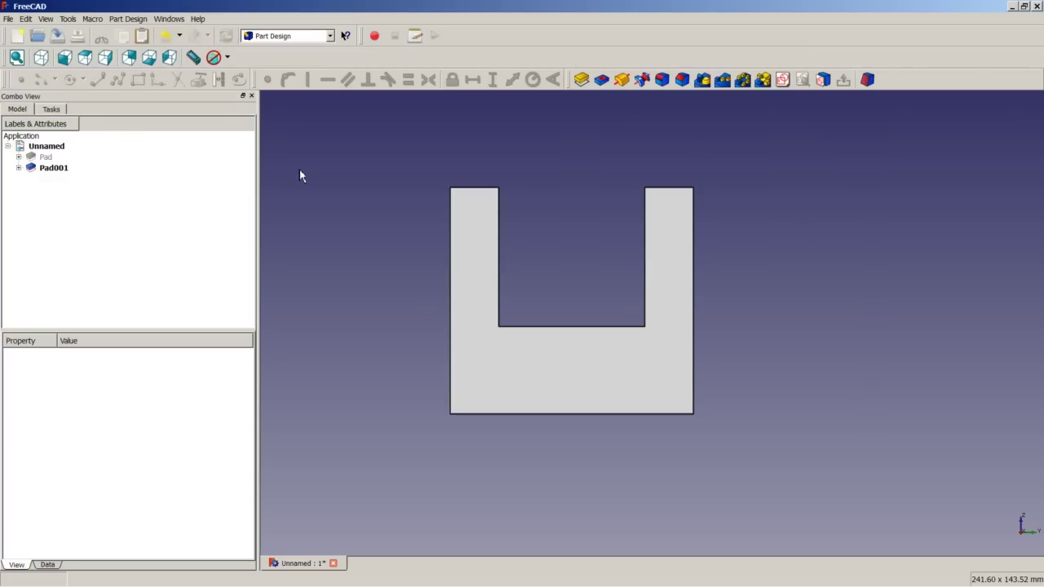
# Step: Show the hidden base pad together with the fork in an axonometric view
pyautogui.rightClick(55, 159)
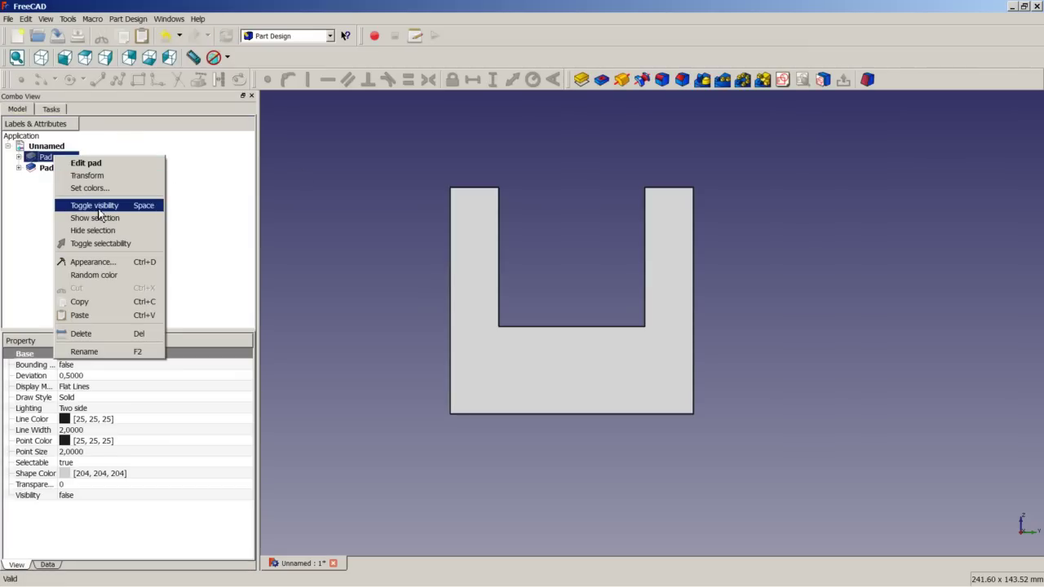
pyautogui.click(99, 209)
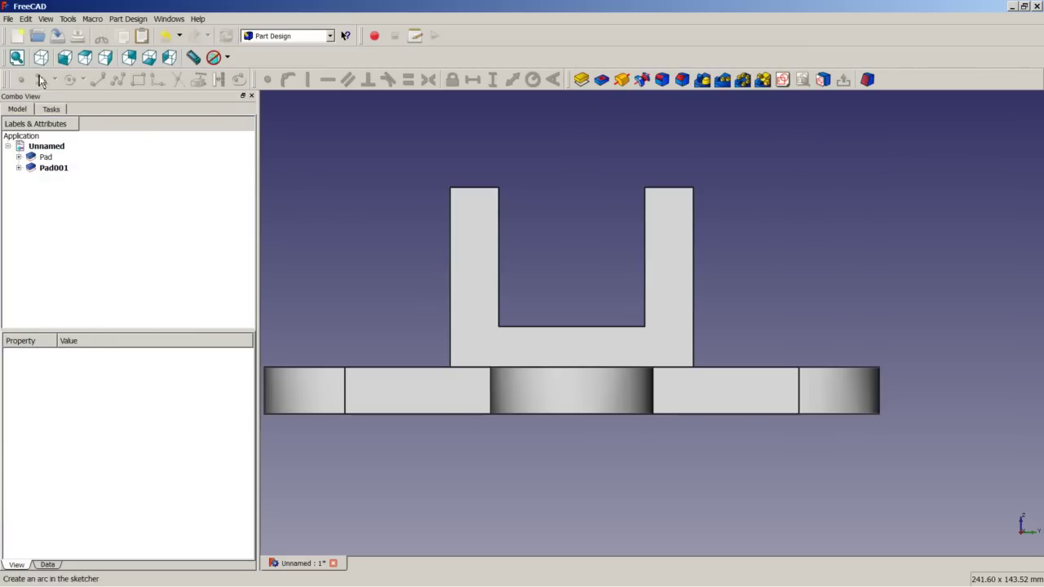
pyautogui.click(40, 57)
pyautogui.rightClick(343, 193)
pyautogui.click(369, 202)
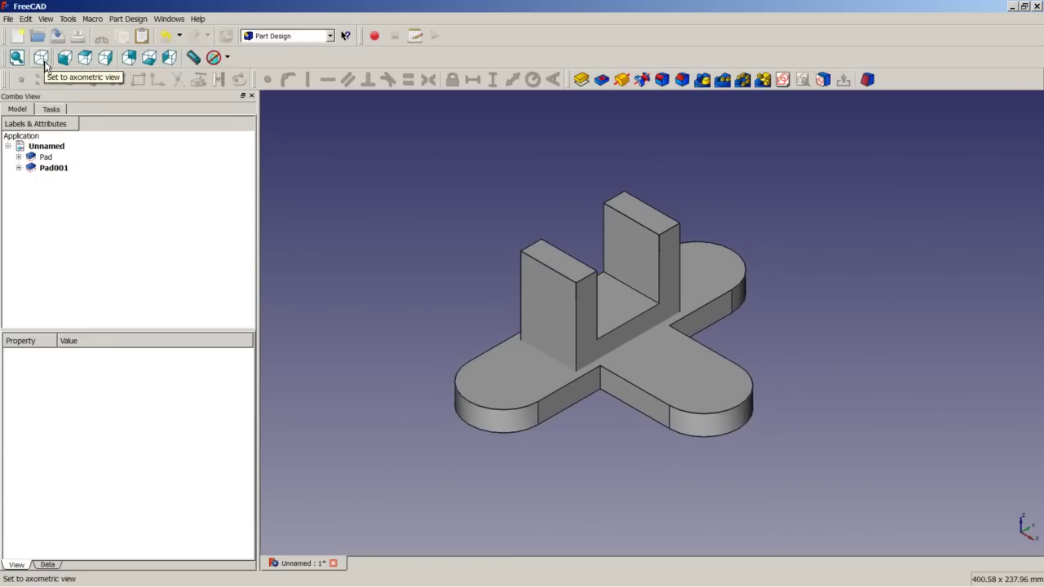
pyautogui.rightClick(447, 267)
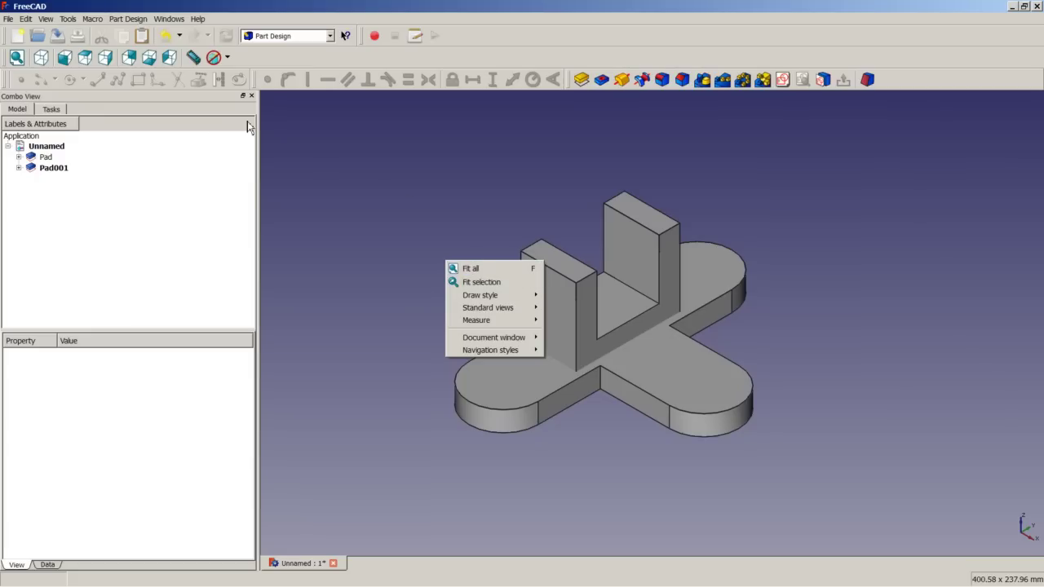
pyautogui.click(459, 206)
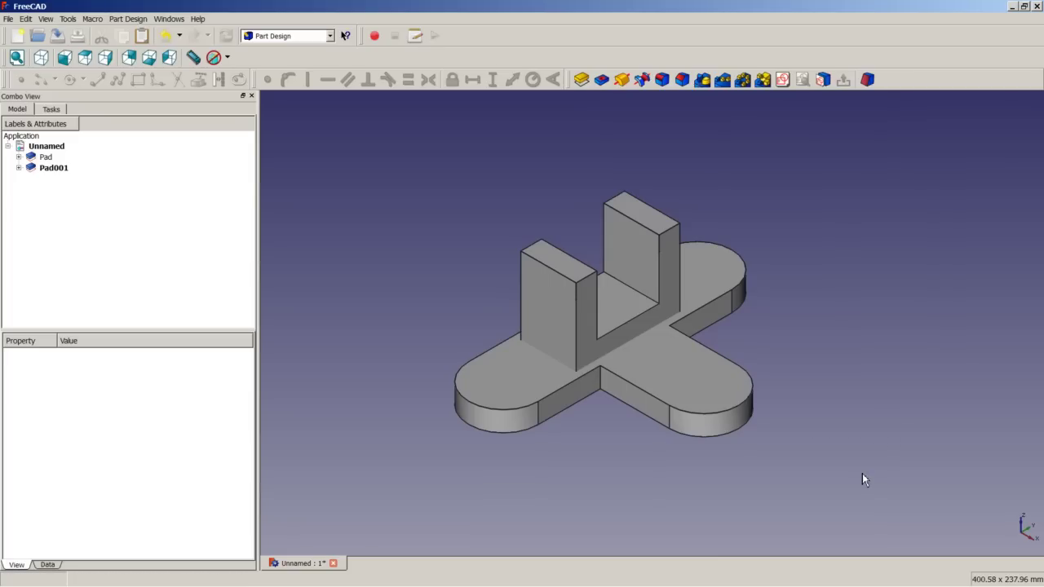
# Step: Hide both the three-armed base pad and the U-shaped fork pad
pyautogui.click(47, 158)
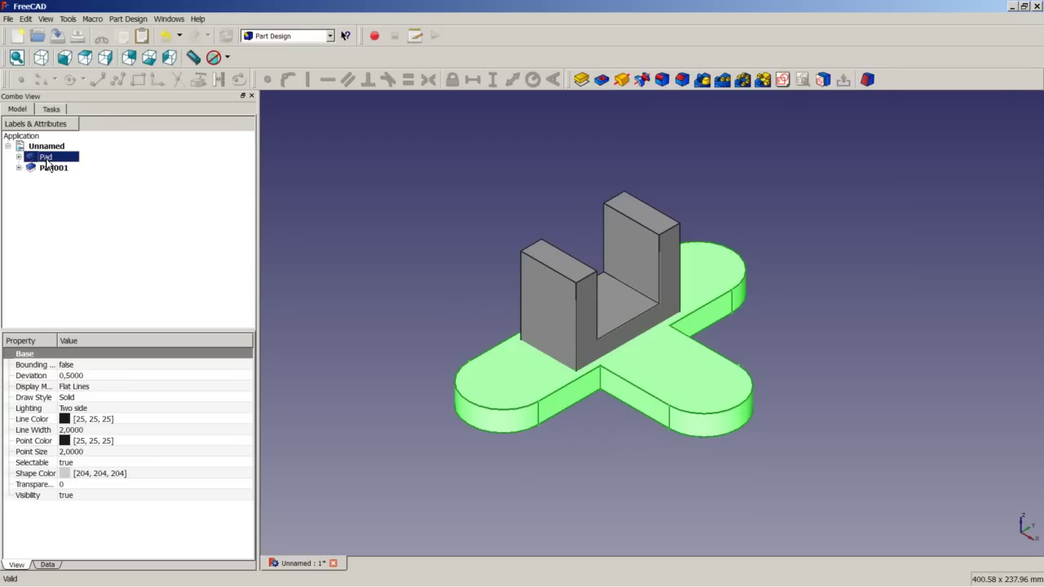
pyautogui.keyDown('ctrl'); pyautogui.click(53, 168); pyautogui.keyUp('ctrl')
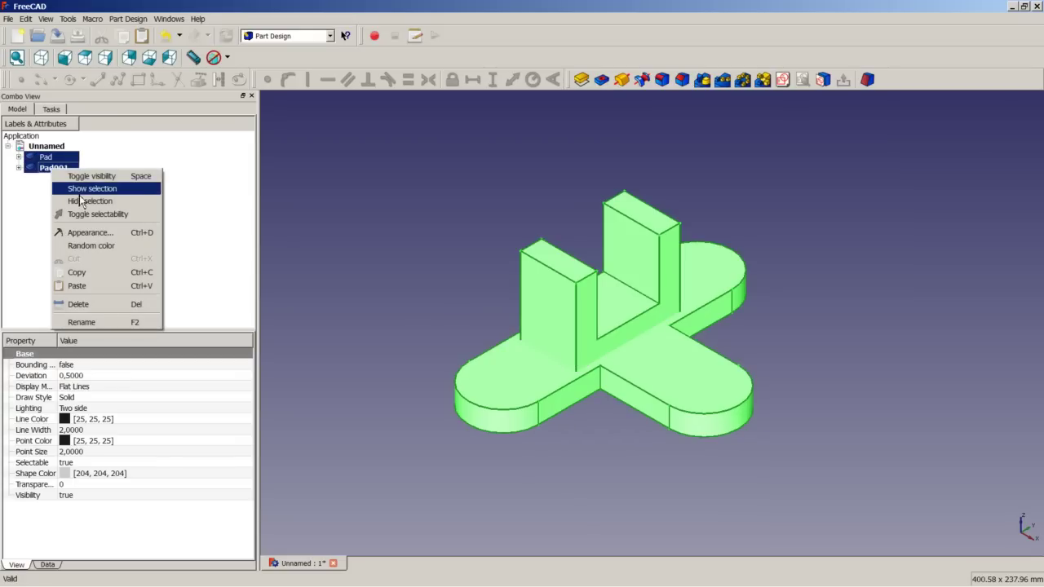
pyautogui.click(84, 177)
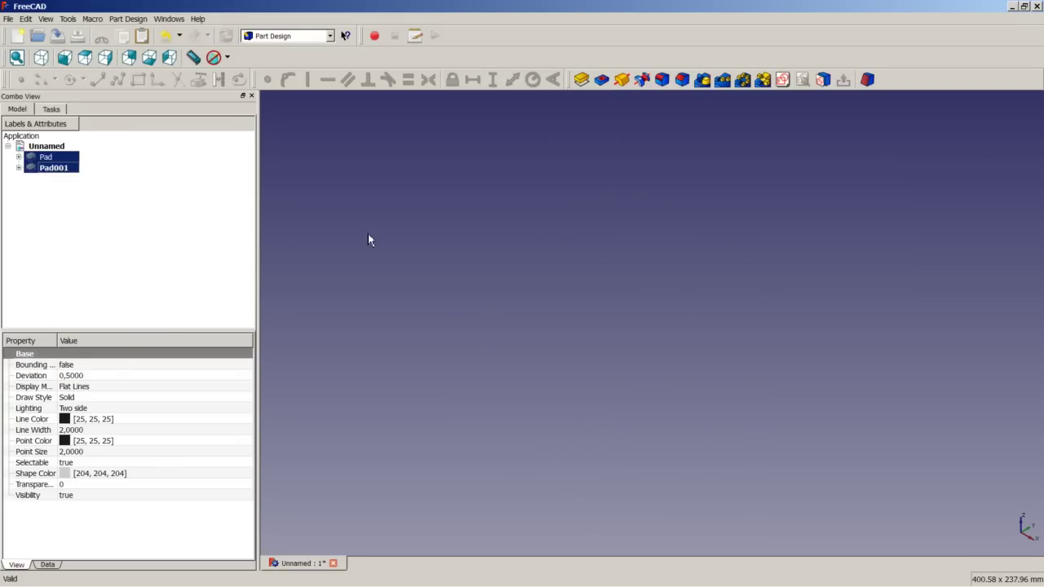
pyautogui.click(588, 343)
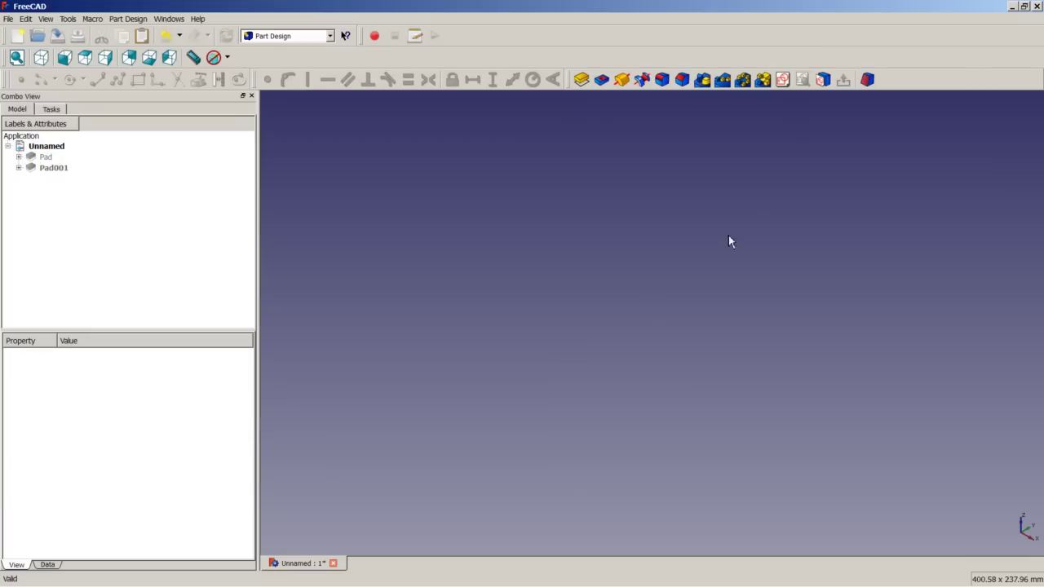
# Step: Create a new sketch on the YZ-Plane with zero offset
pyautogui.click(782, 80)
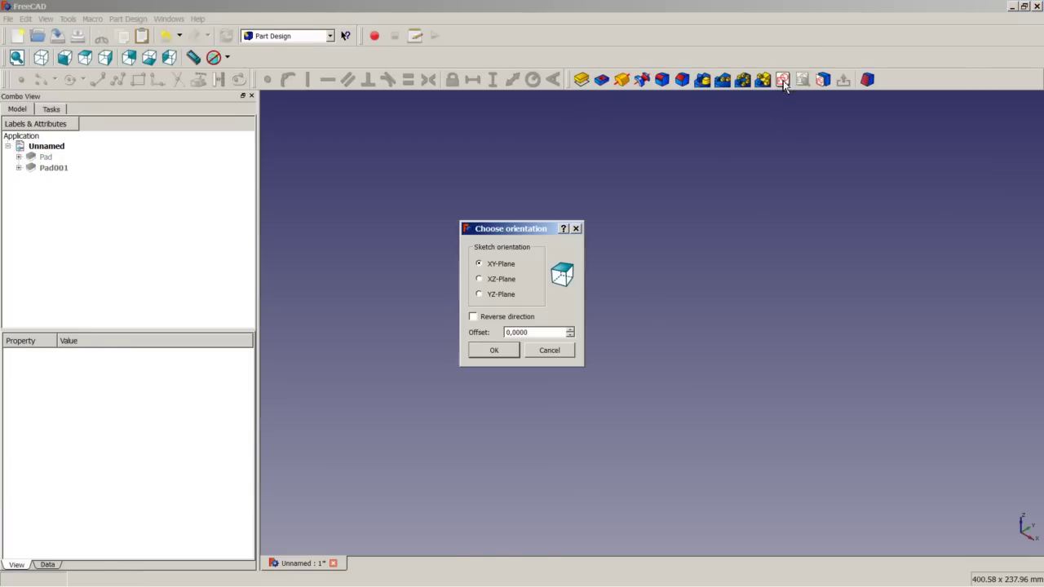
pyautogui.click(489, 295)
pyautogui.click(494, 351)
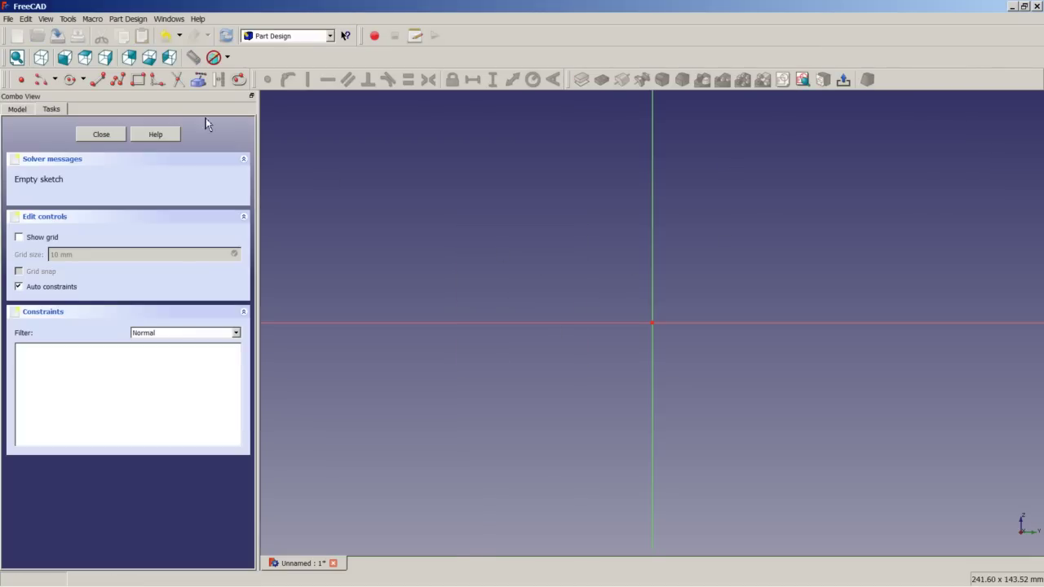
# Step: Sketch a closed right triangle about 10 mm wide and 17 mm high left of the vertical axis, its upright side facing the axis
pyautogui.click(117, 79)
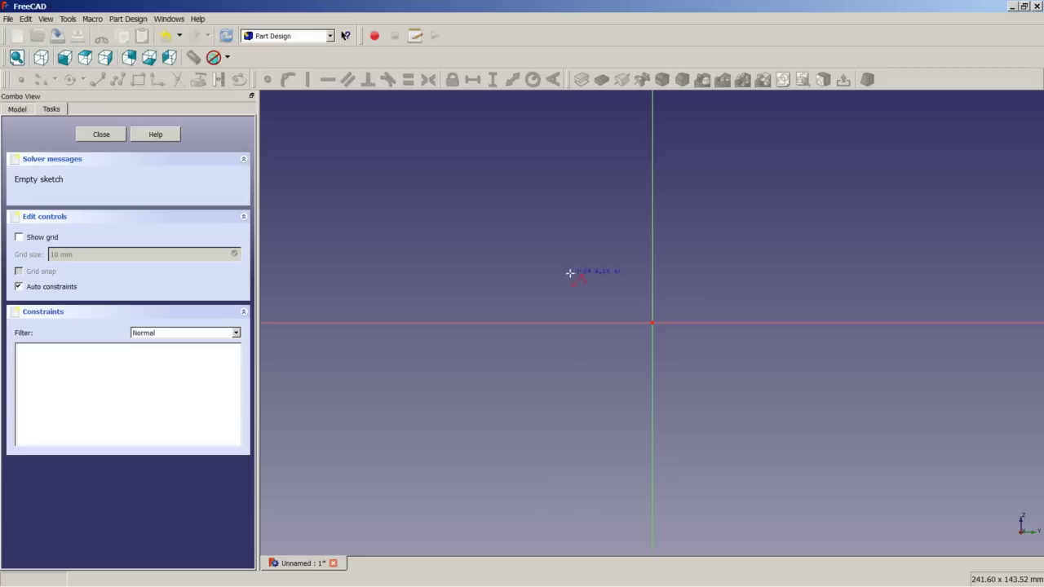
pyautogui.click(517, 267)
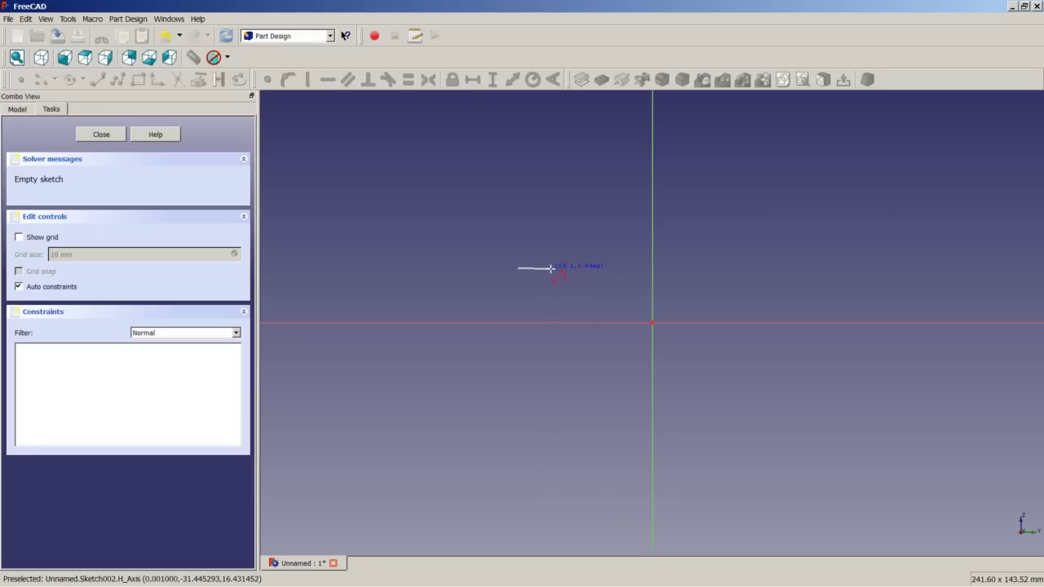
pyautogui.click(550, 267)
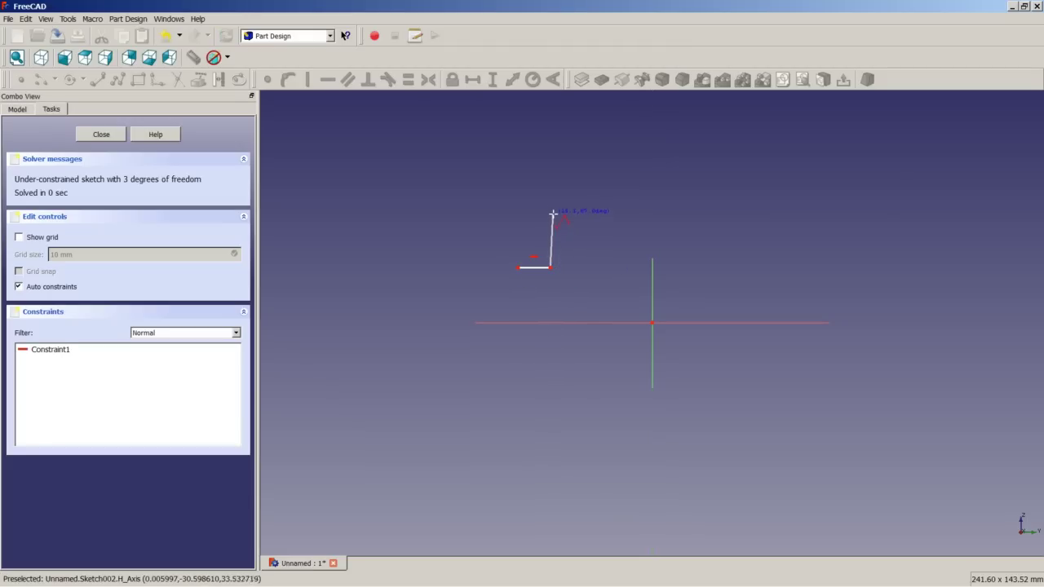
pyautogui.click(550, 212)
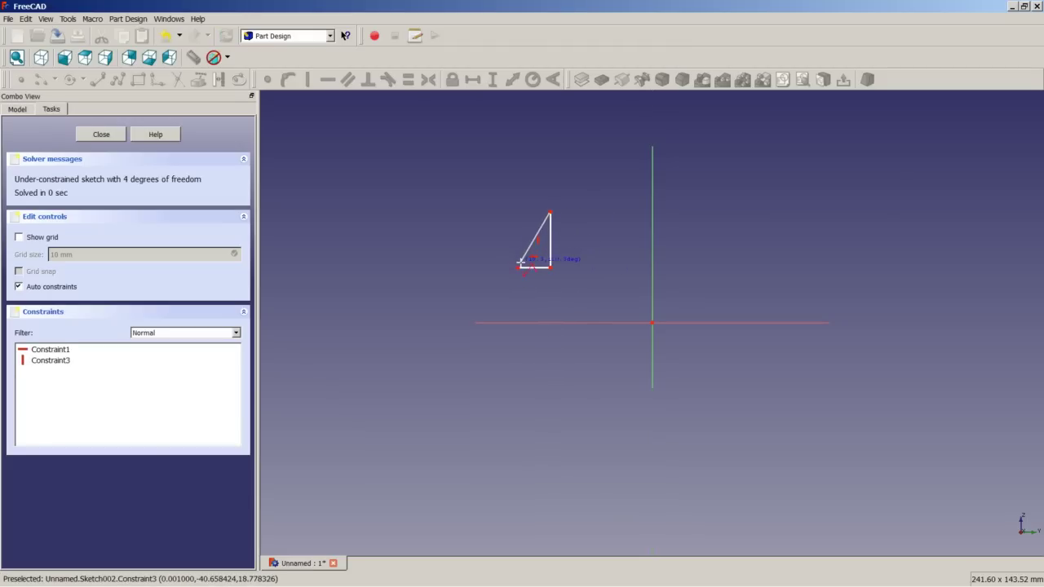
pyautogui.click(518, 267)
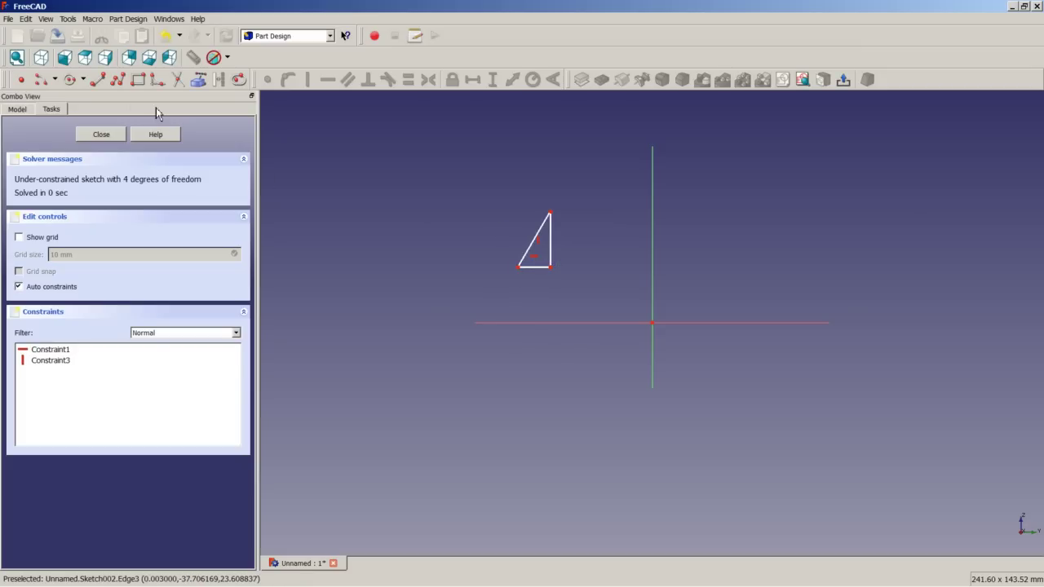
# Step: Sketch a mirrored right triangle about 12 mm wide and 18 mm high right of the vertical axis, its upright side facing the axis
pyautogui.click(704, 215)
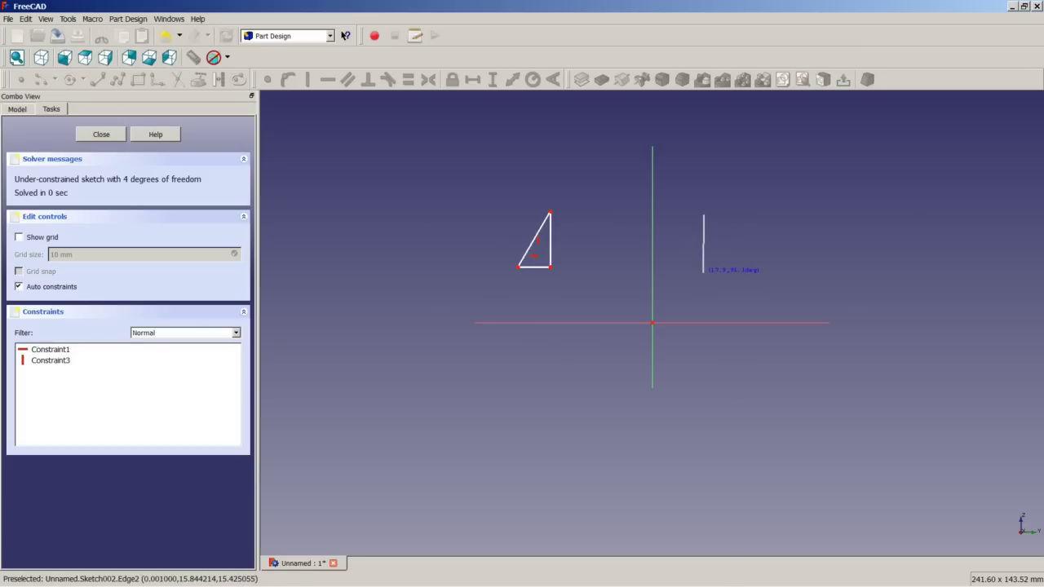
pyautogui.click(704, 271)
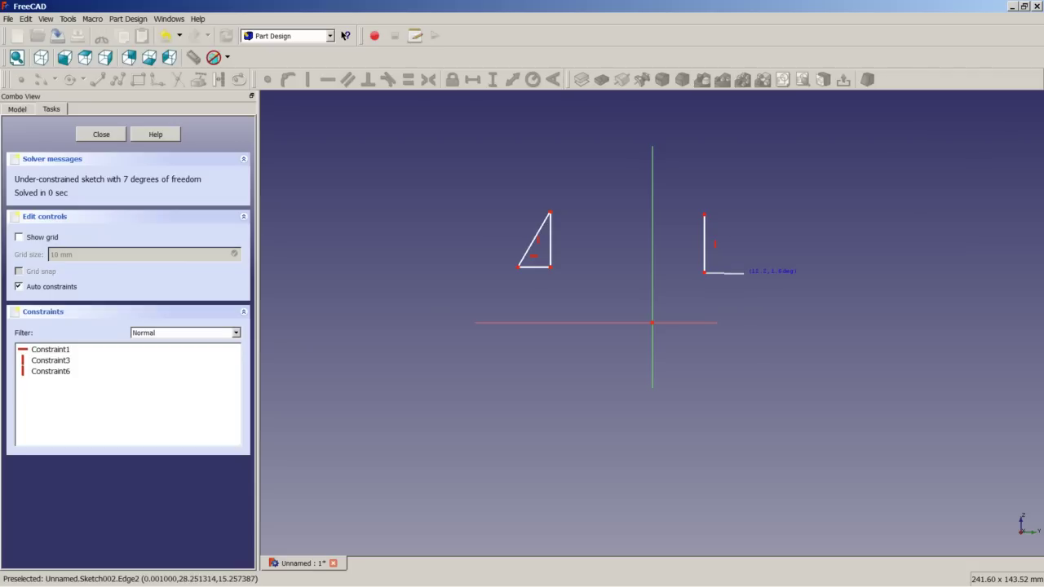
pyautogui.click(742, 272)
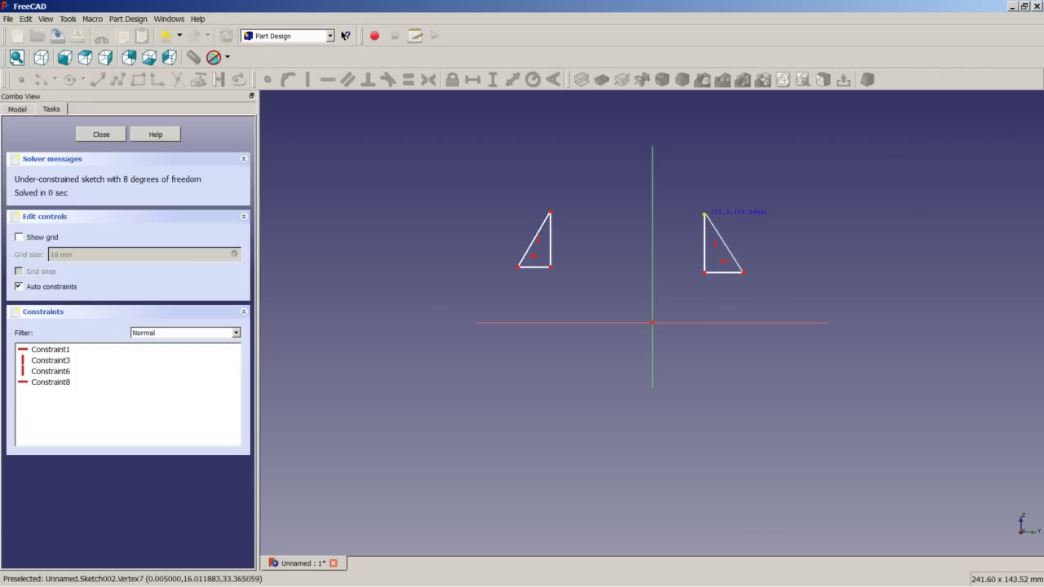
pyautogui.click(704, 213)
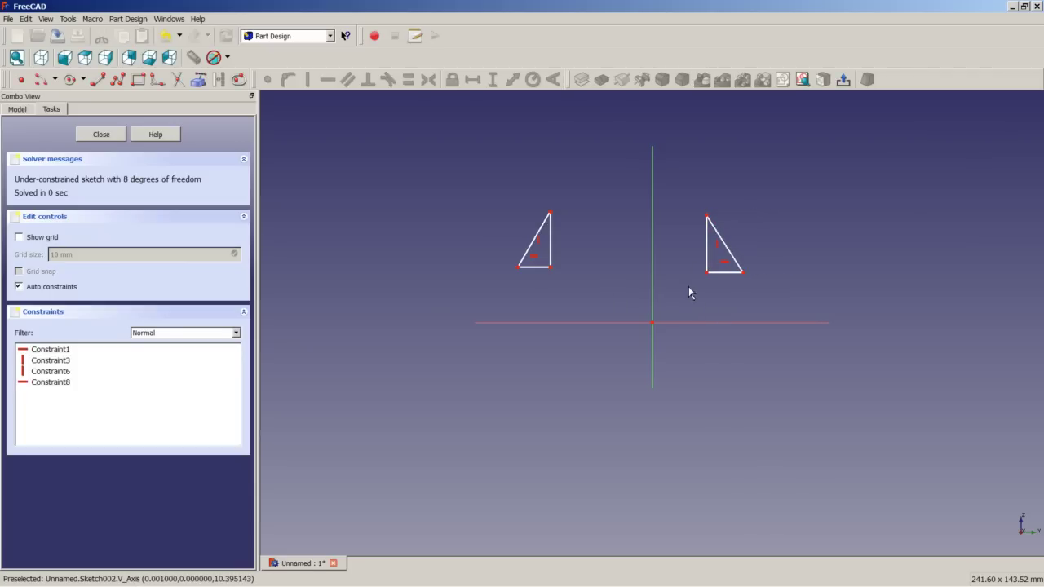
# Step: Constrain the inner bottom corners of the two triangles symmetric about the vertical axis
pyautogui.scroll(1, 691, 269)
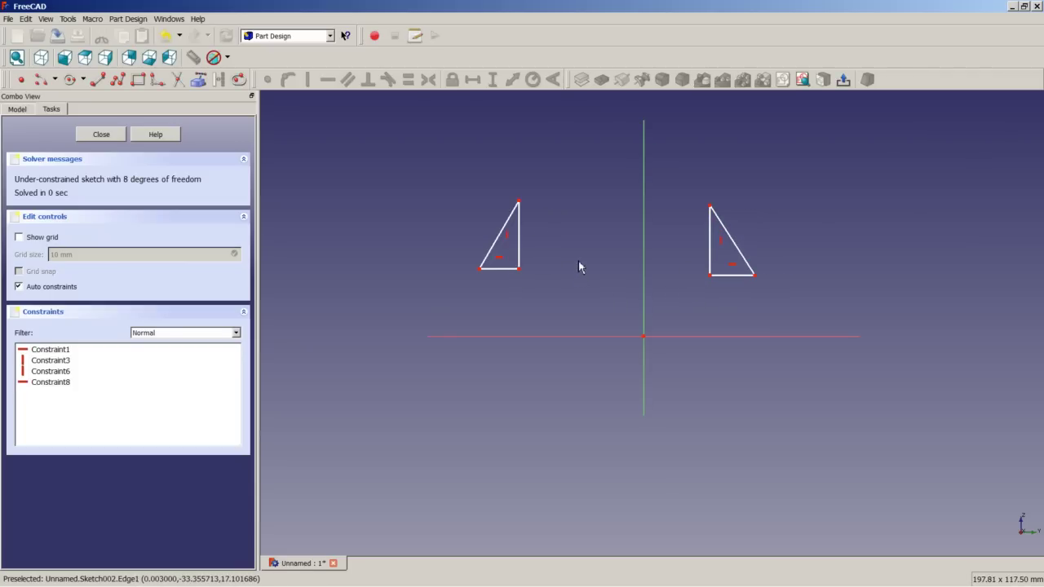
pyautogui.click(519, 269)
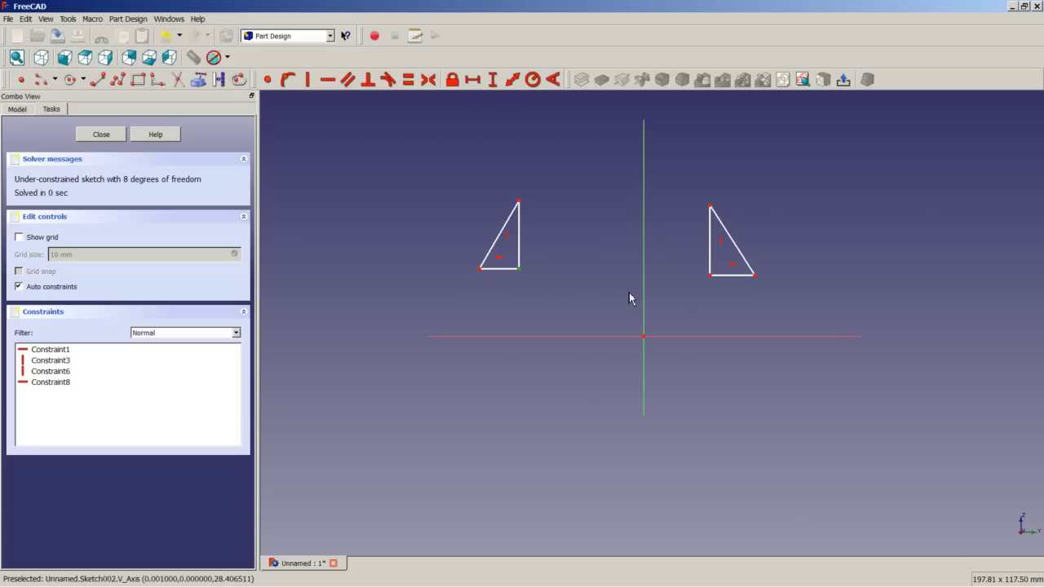
pyautogui.click(711, 276)
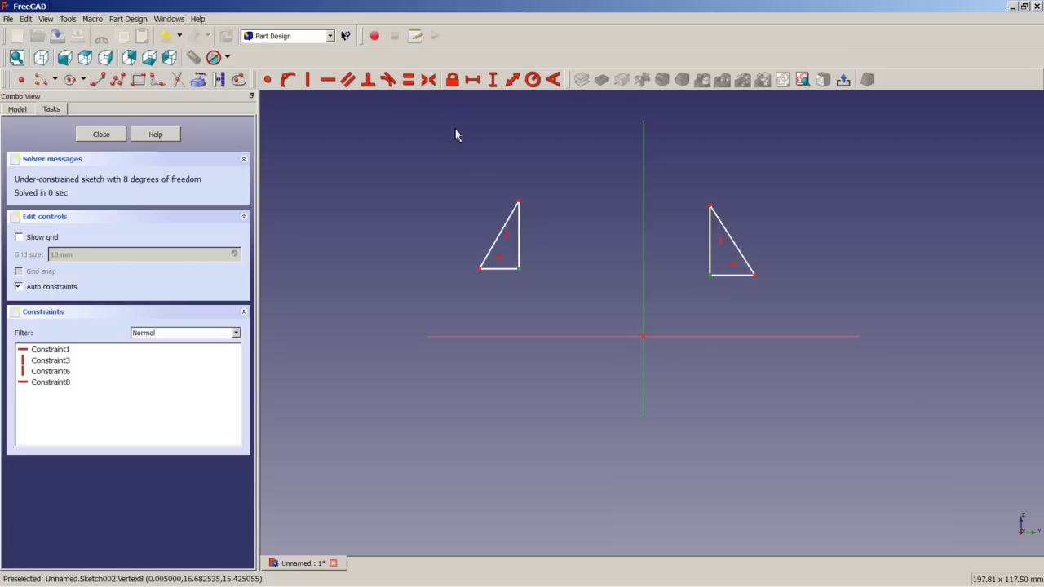
pyautogui.click(430, 82)
pyautogui.click(624, 317)
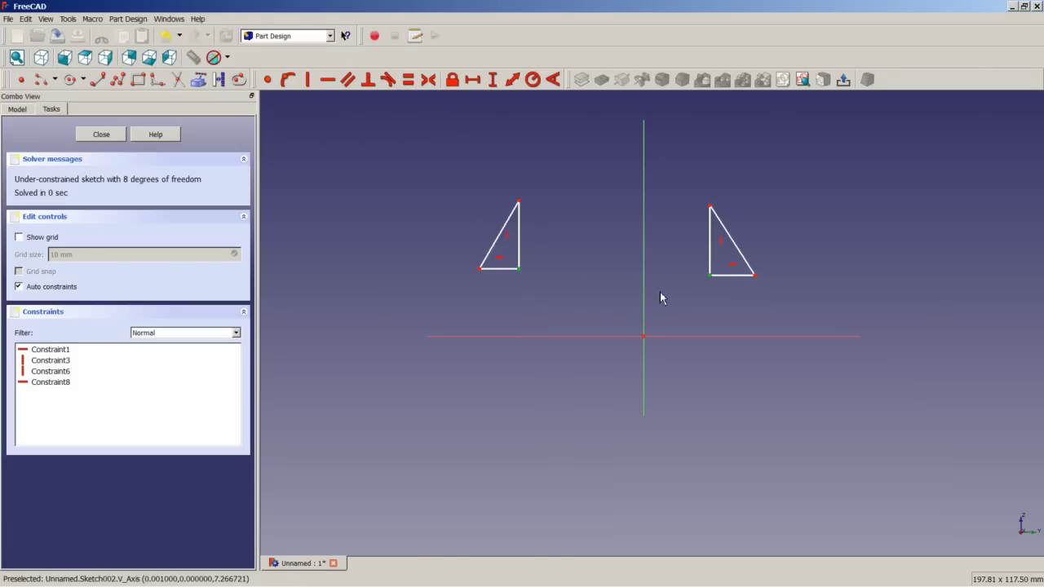
pyautogui.click(645, 276)
pyautogui.click(428, 79)
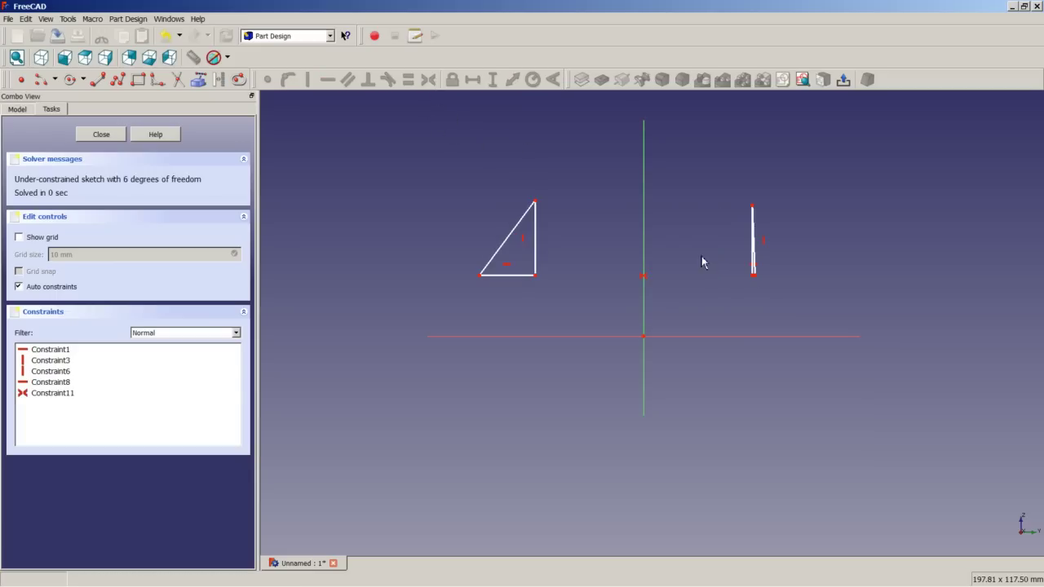
# Step: Pull the right triangle's outer corner outward and constrain the outer bottom corners of both triangles symmetric about the vertical axis
pyautogui.scroll(3, 743, 268)
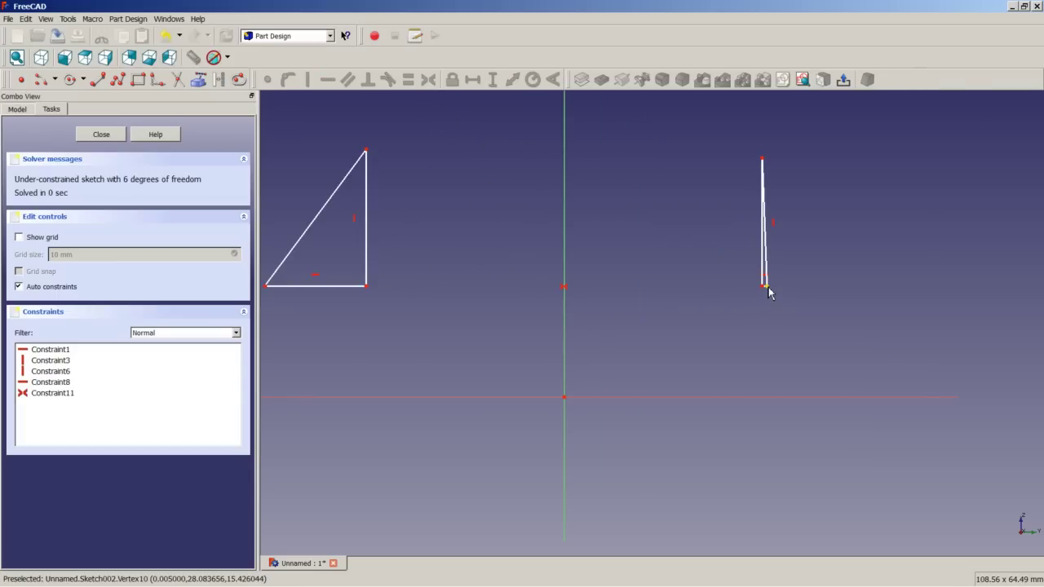
pyautogui.moveTo(769, 292); pyautogui.dragTo(827, 296)
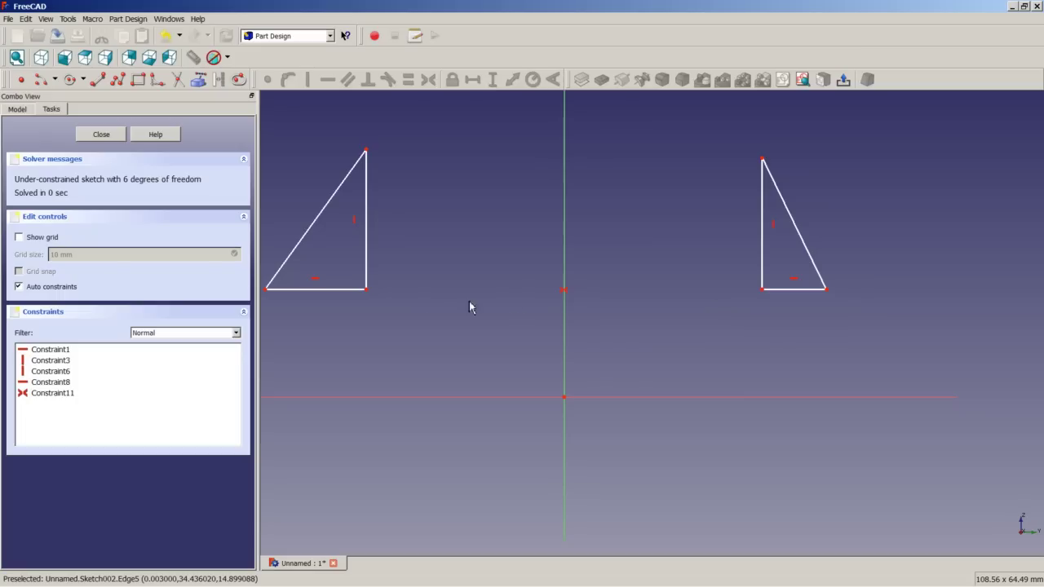
pyautogui.click(267, 289)
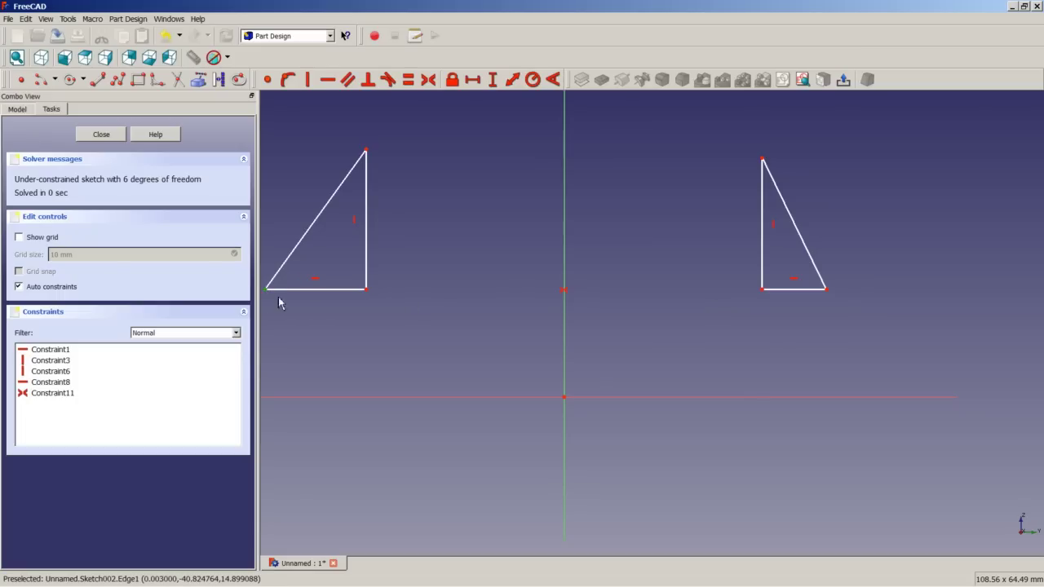
pyautogui.click(564, 338)
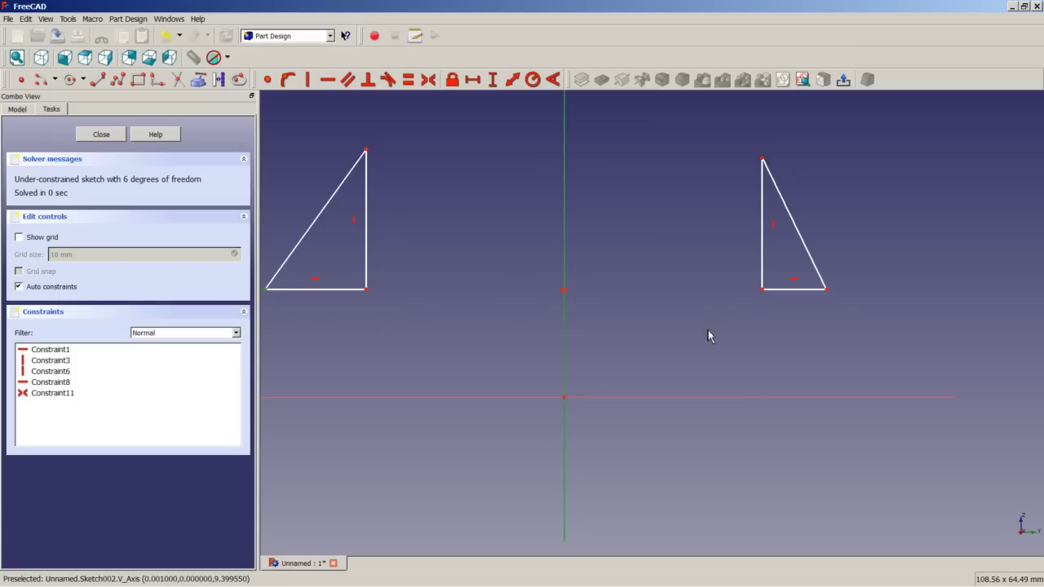
pyautogui.click(826, 290)
pyautogui.click(428, 79)
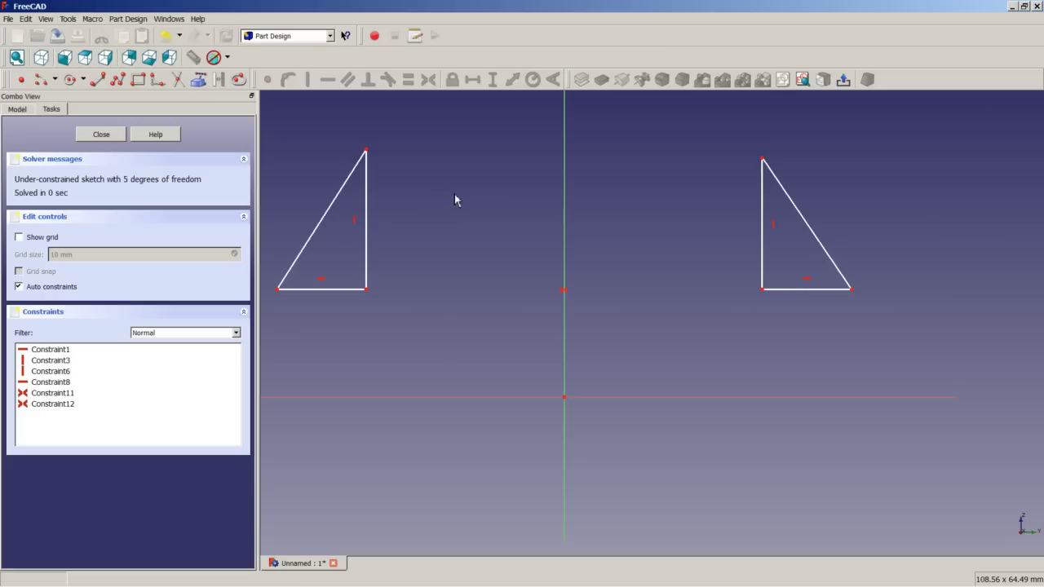
# Step: Constrain the top corners of the two triangles symmetric about the vertical axis
pyautogui.click(366, 151)
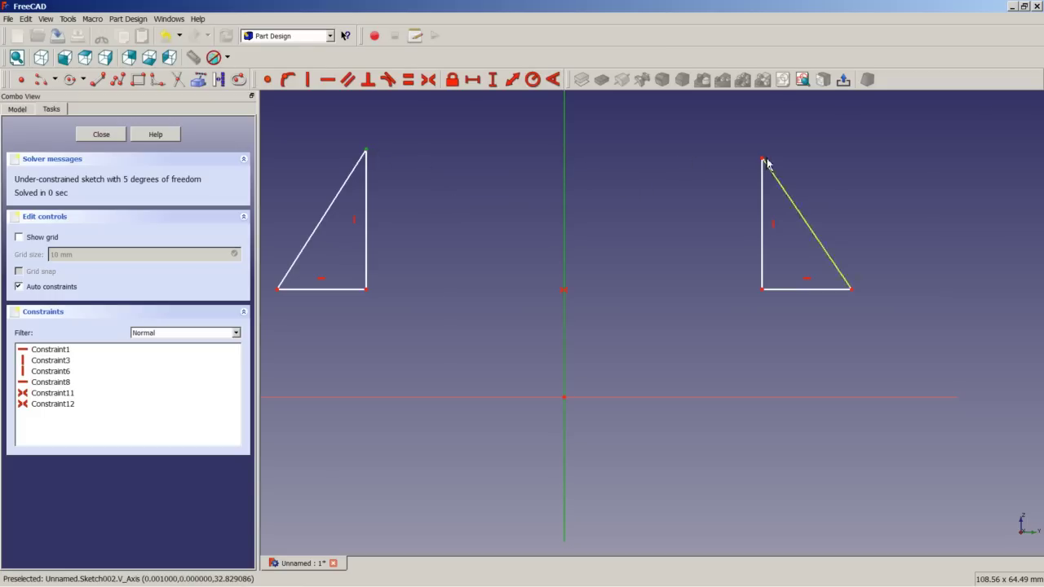
pyautogui.click(685, 164)
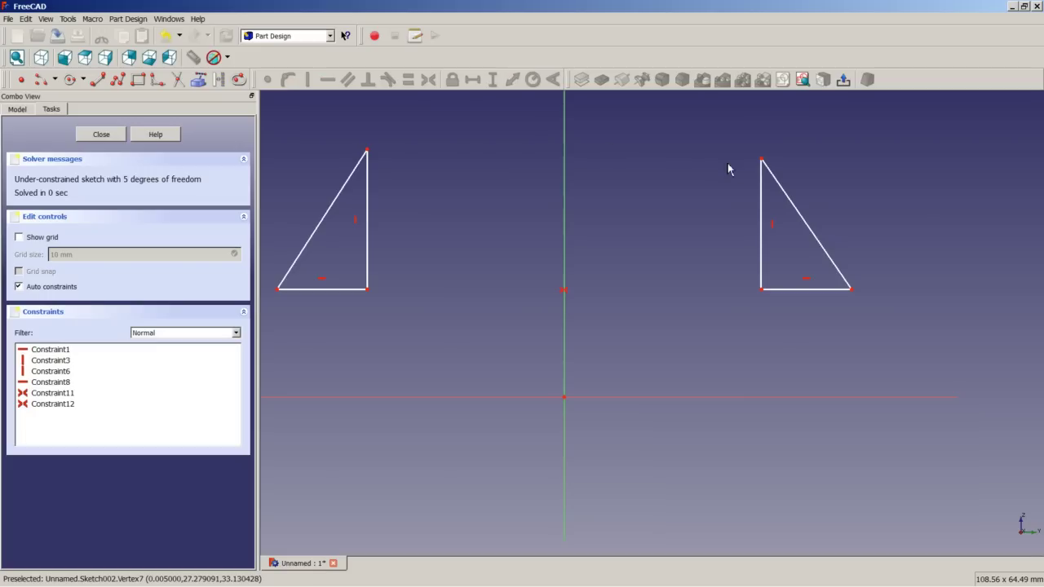
pyautogui.click(761, 160)
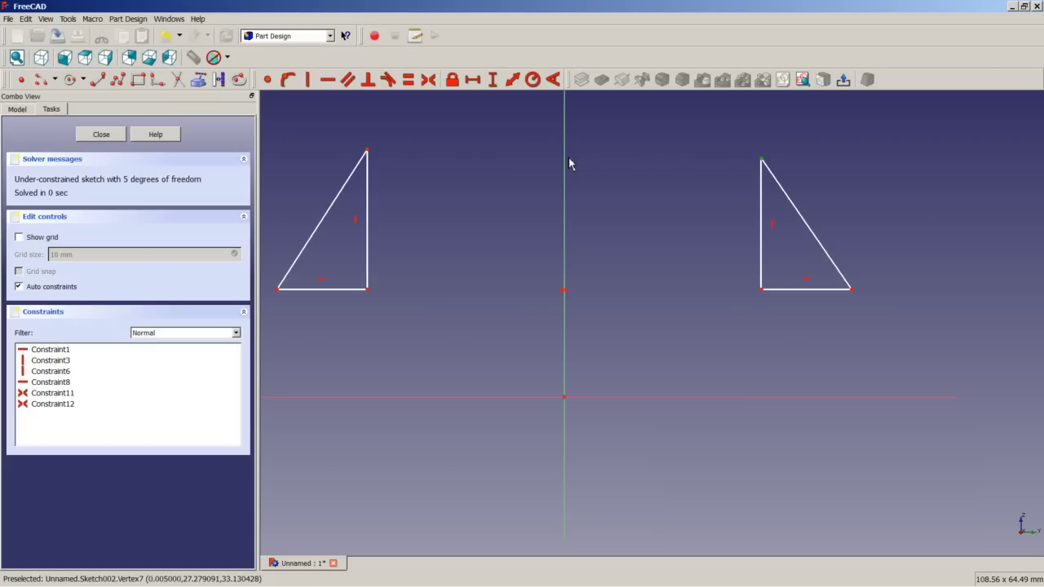
pyautogui.click(565, 163)
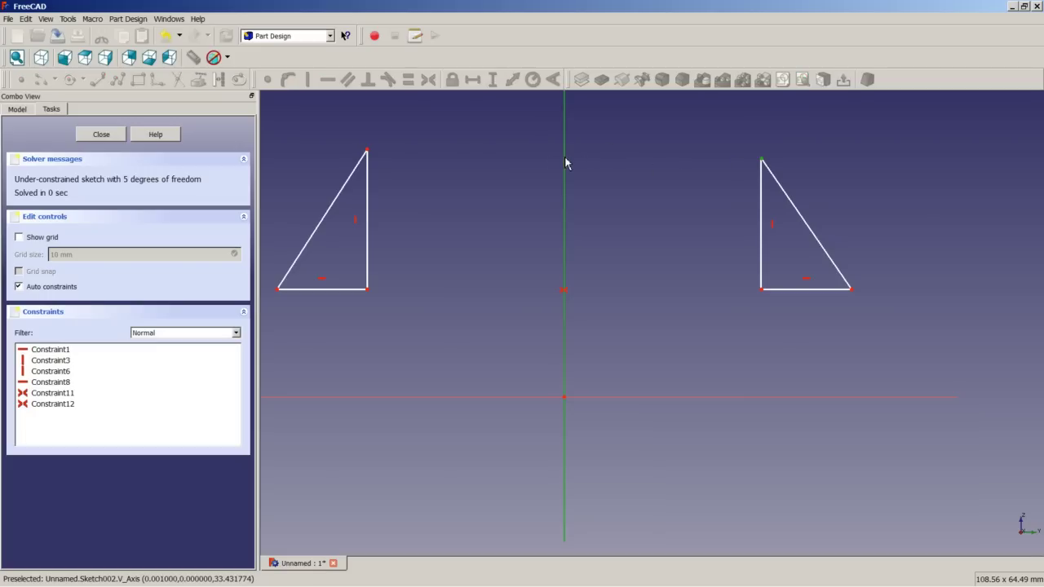
pyautogui.click(367, 151)
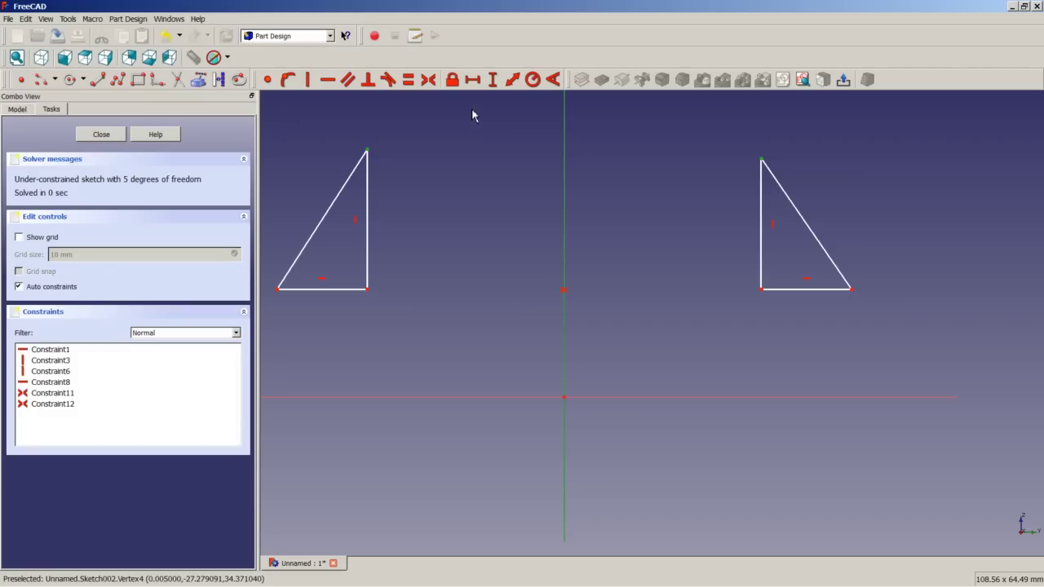
pyautogui.click(428, 79)
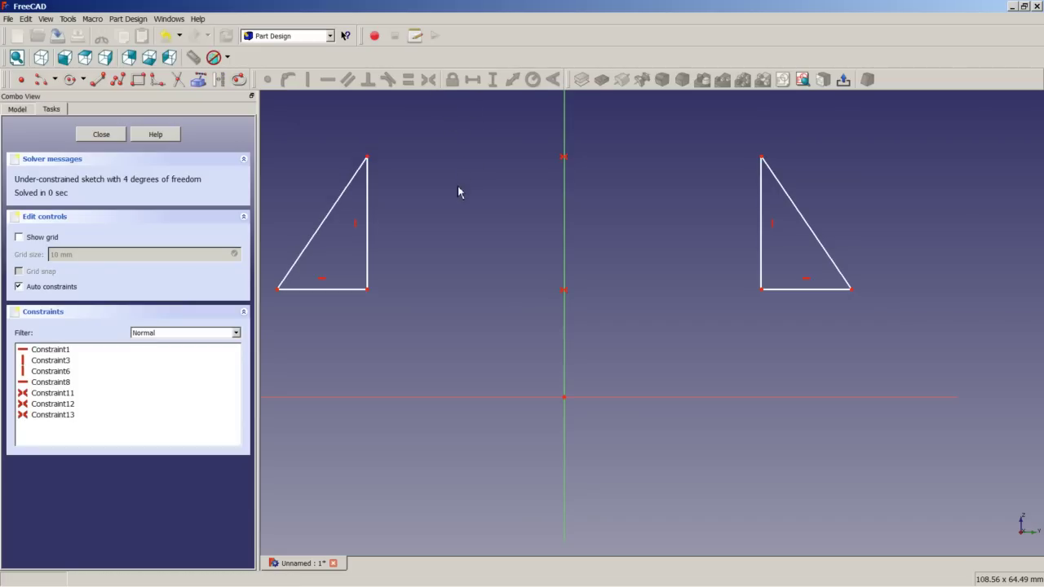
# Step: Set the horizontal length of the left triangle's base to 12 mm
pyautogui.scroll(-1, 449, 230)
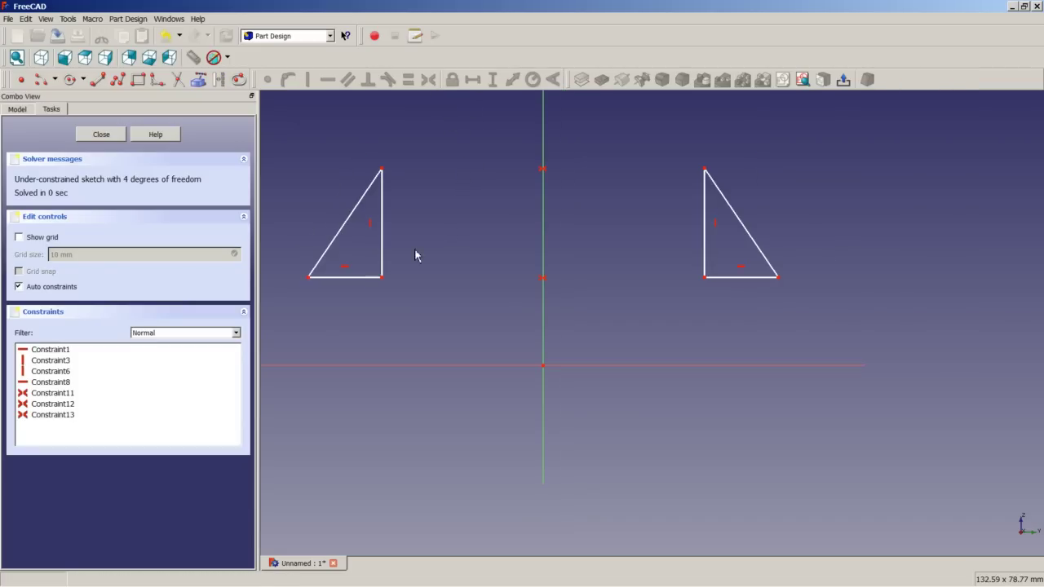
pyautogui.click(378, 269)
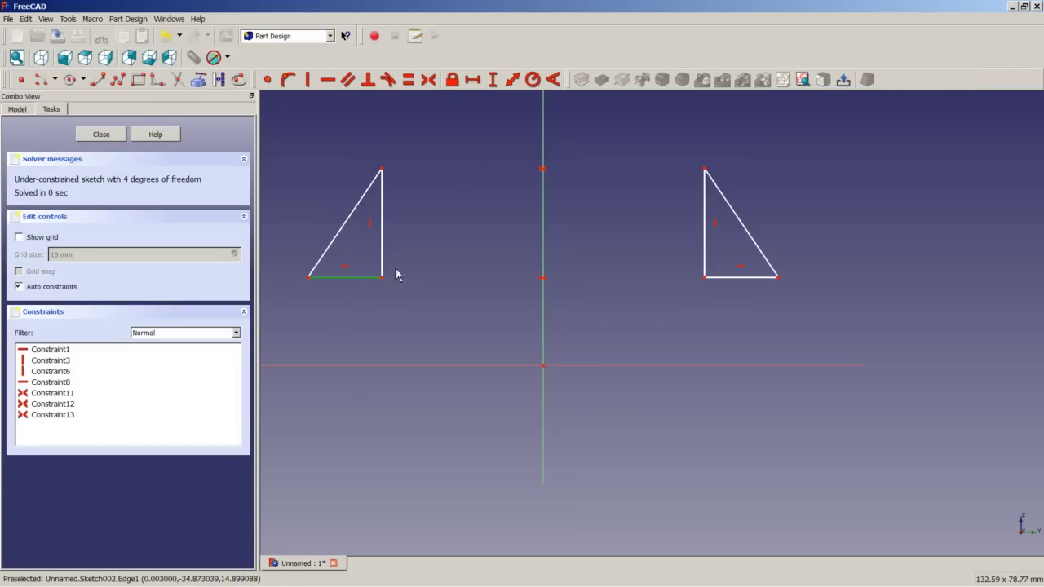
pyautogui.click(472, 79)
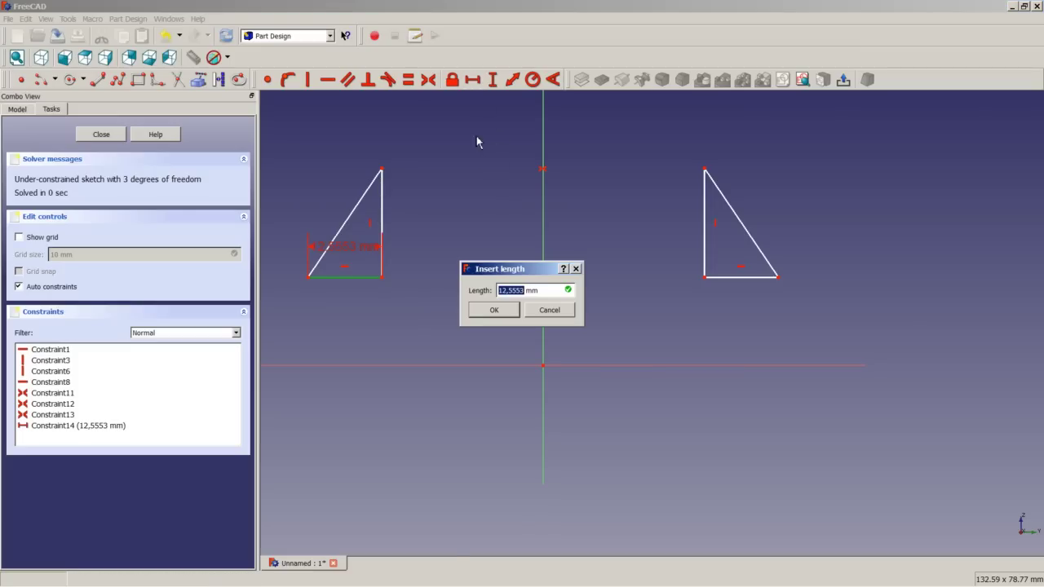
pyautogui.write('12')
pyautogui.press('Return')
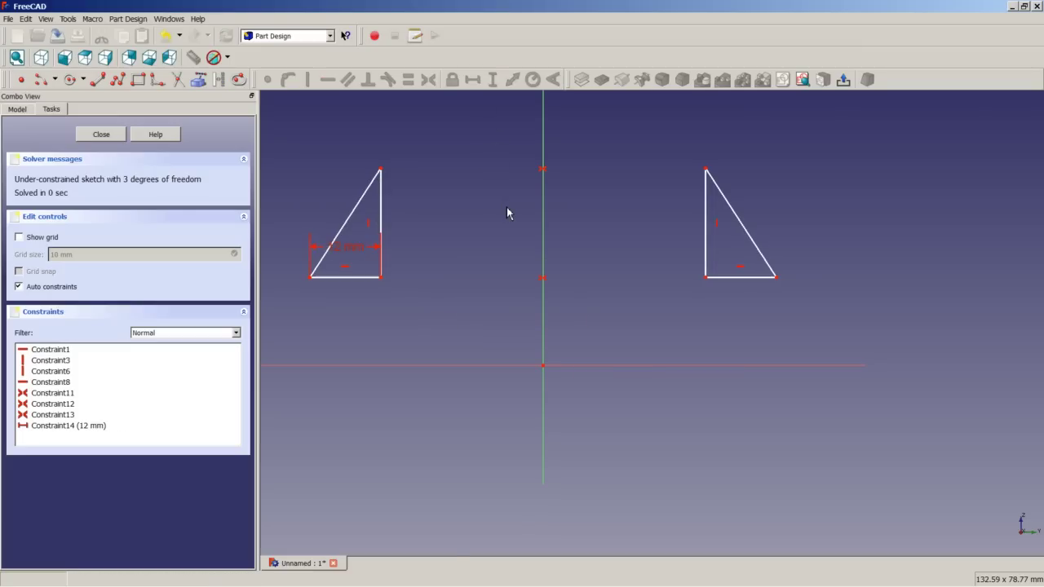
# Step: Set the left triangle's vertical side to 35 mm and place its base and height dimensions clear of the outline
pyautogui.moveTo(343, 249); pyautogui.dragTo(345, 318)
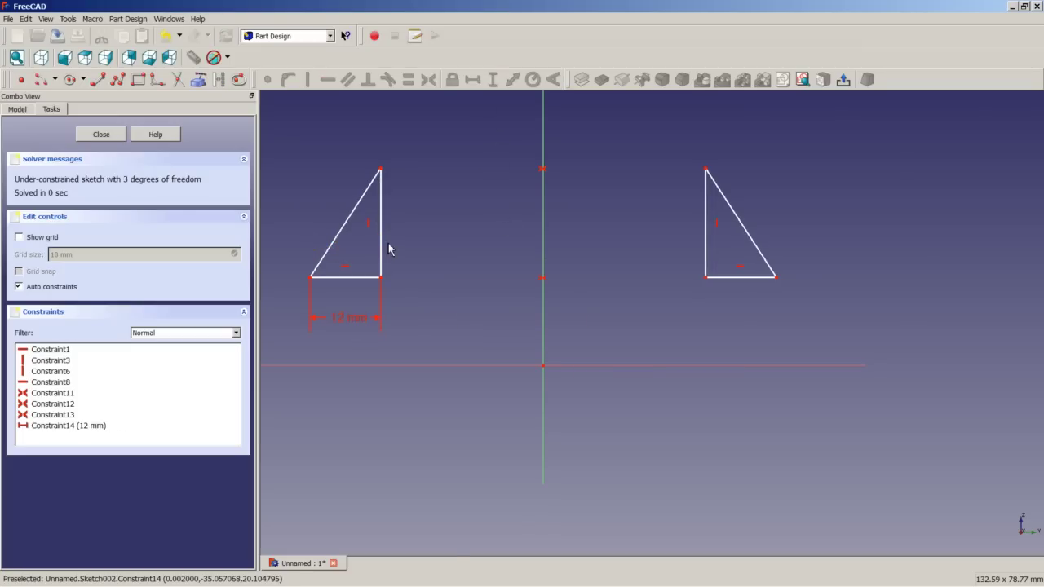
pyautogui.click(382, 246)
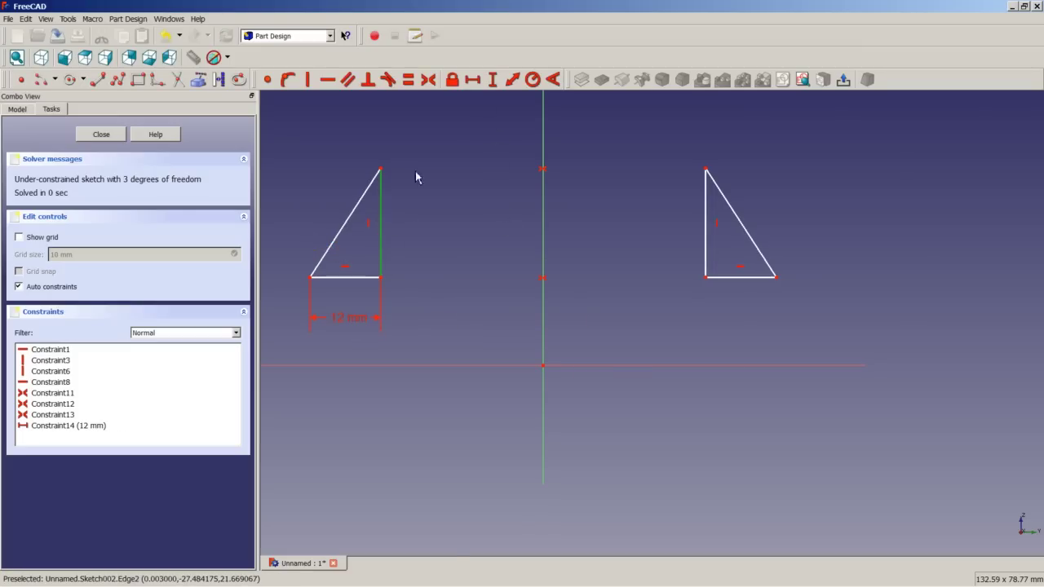
pyautogui.click(494, 81)
pyautogui.write('35')
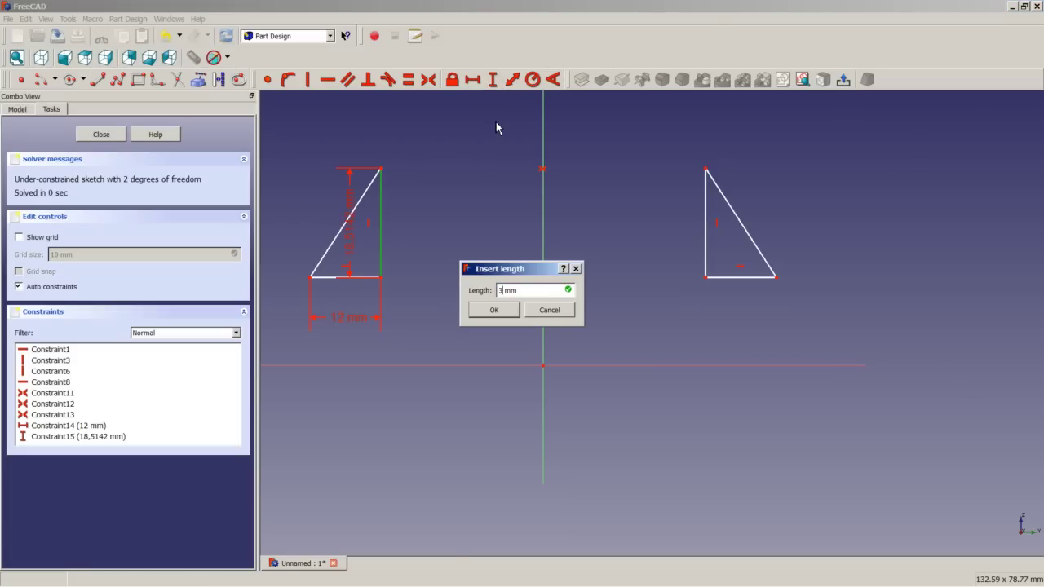
pyautogui.press('Return')
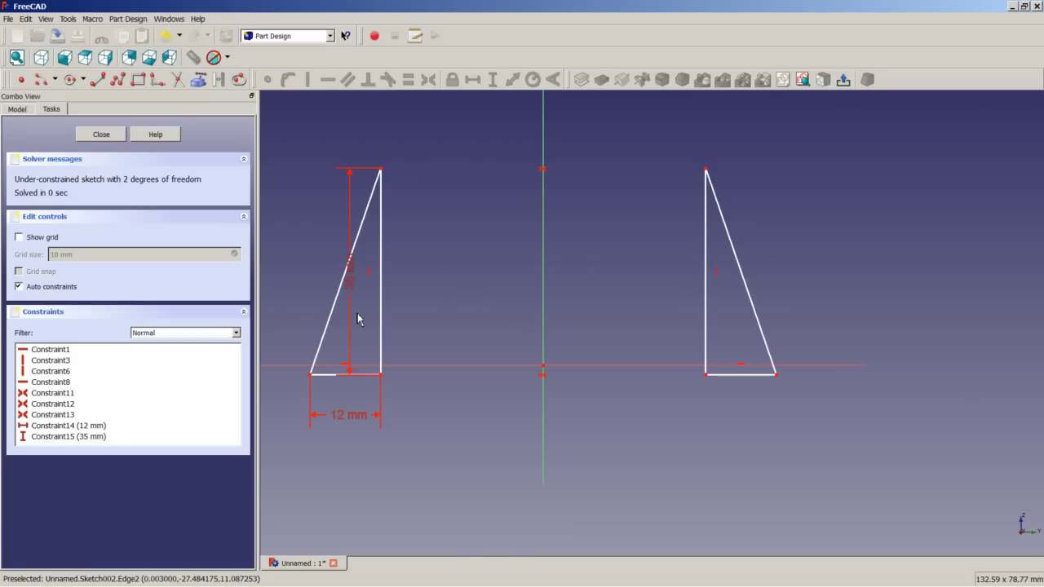
pyautogui.moveTo(356, 285); pyautogui.dragTo(462, 284)
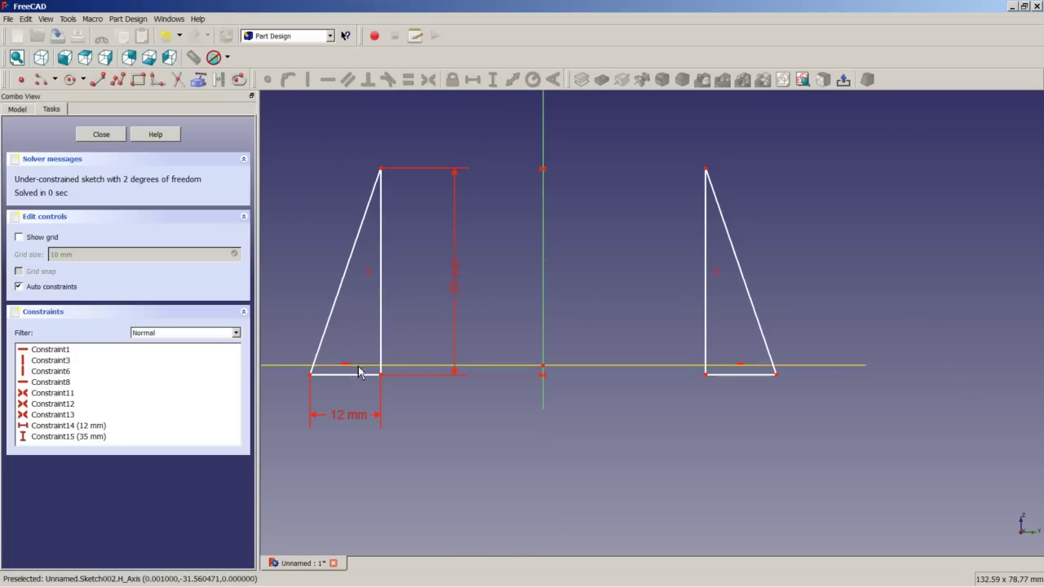
# Step: Raise the triangles above the horizontal axis and set the vertical distance from the left triangle's outer bottom corner to the origin to 14.5 mm
pyautogui.moveTo(362, 382); pyautogui.dragTo(366, 291)
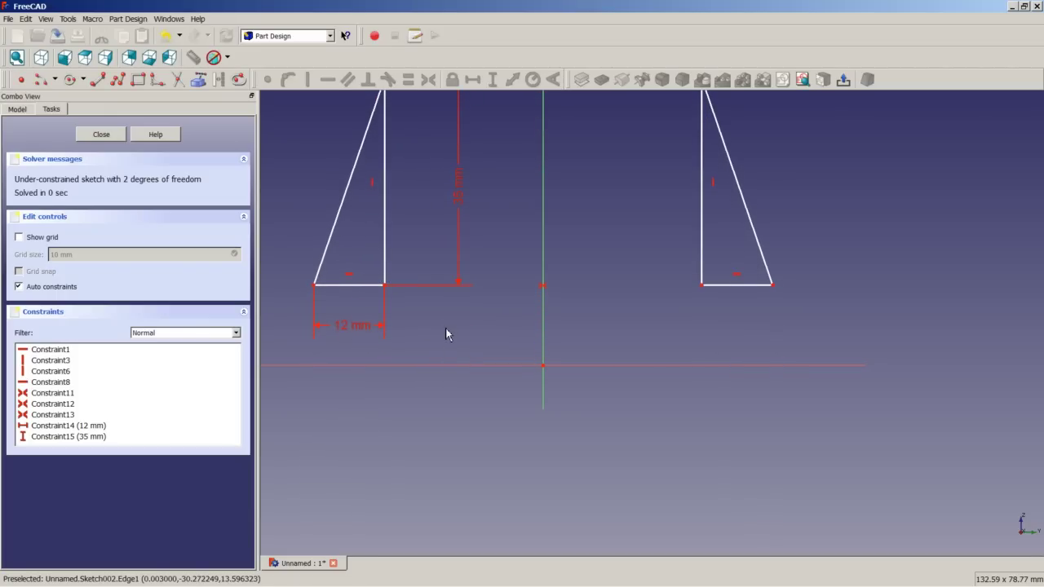
pyautogui.click(314, 287)
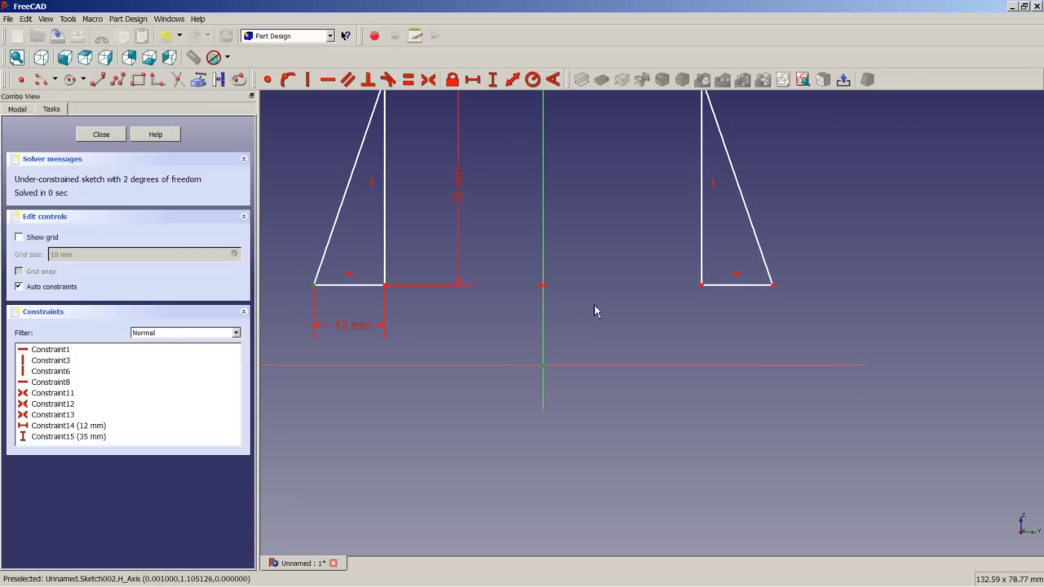
pyautogui.click(494, 81)
pyautogui.write('14,5')
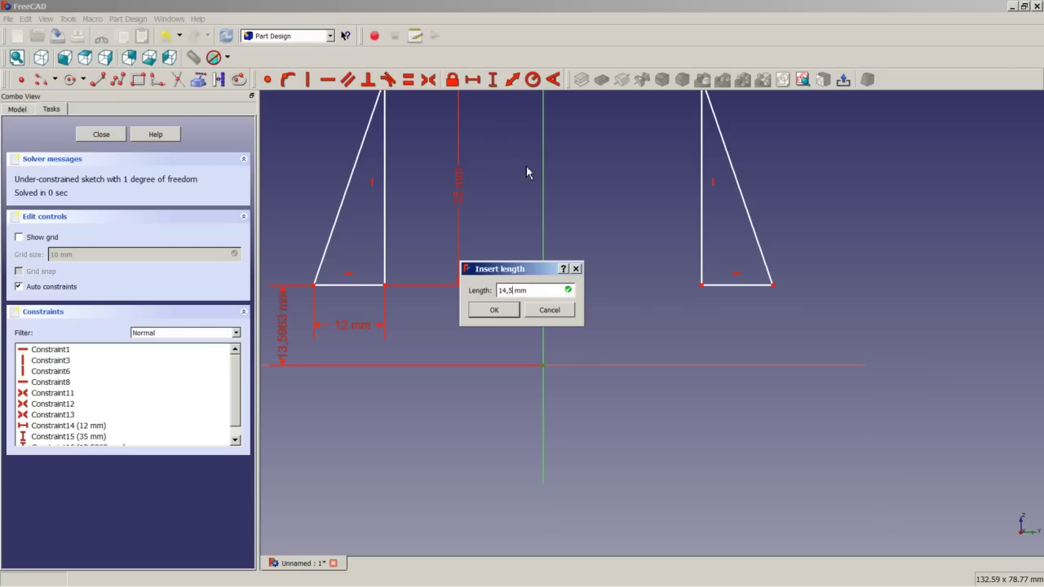
pyautogui.press('Return')
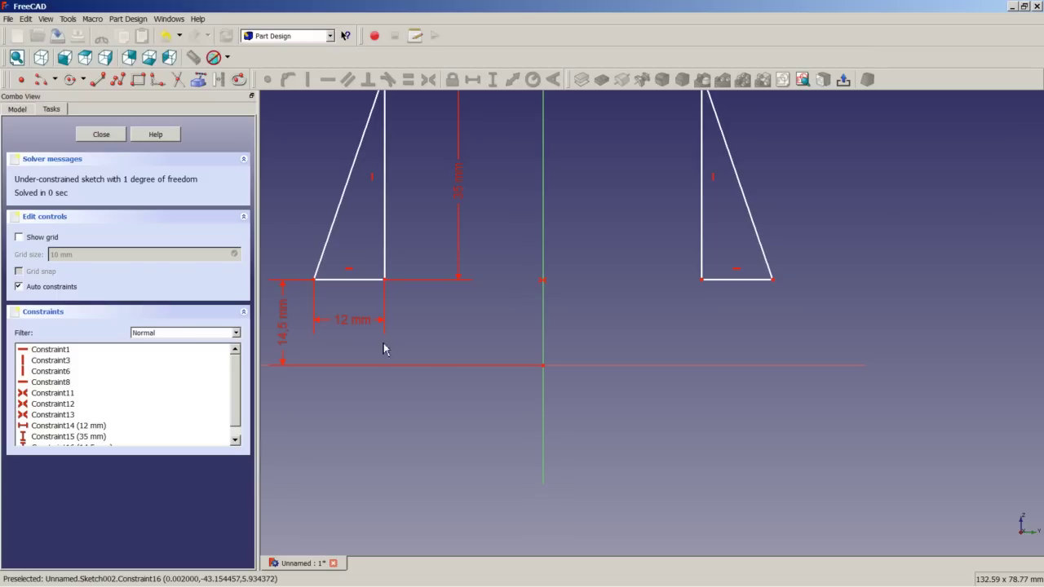
# Step: Set the horizontal distance from the left triangle's inner bottom corner to the origin to 37.5 mm
pyautogui.click(387, 285)
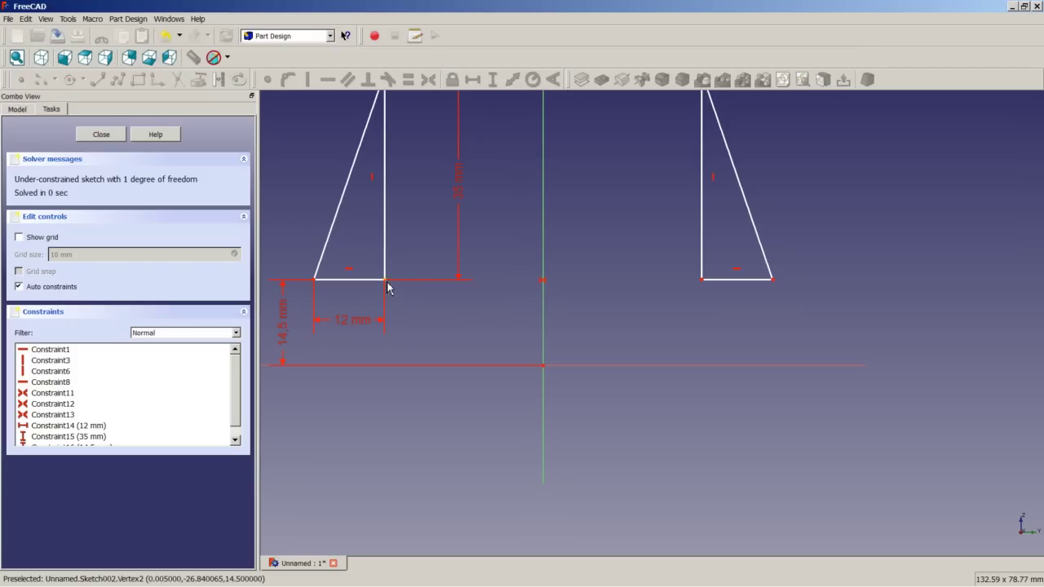
pyautogui.click(544, 366)
pyautogui.click(482, 82)
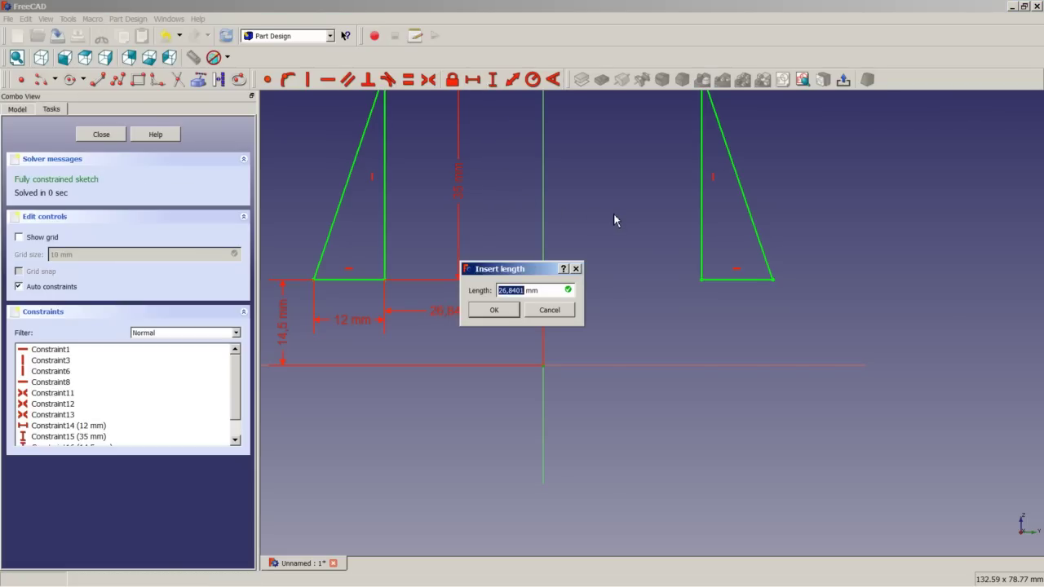
pyautogui.write('37,5')
pyautogui.press('Return')
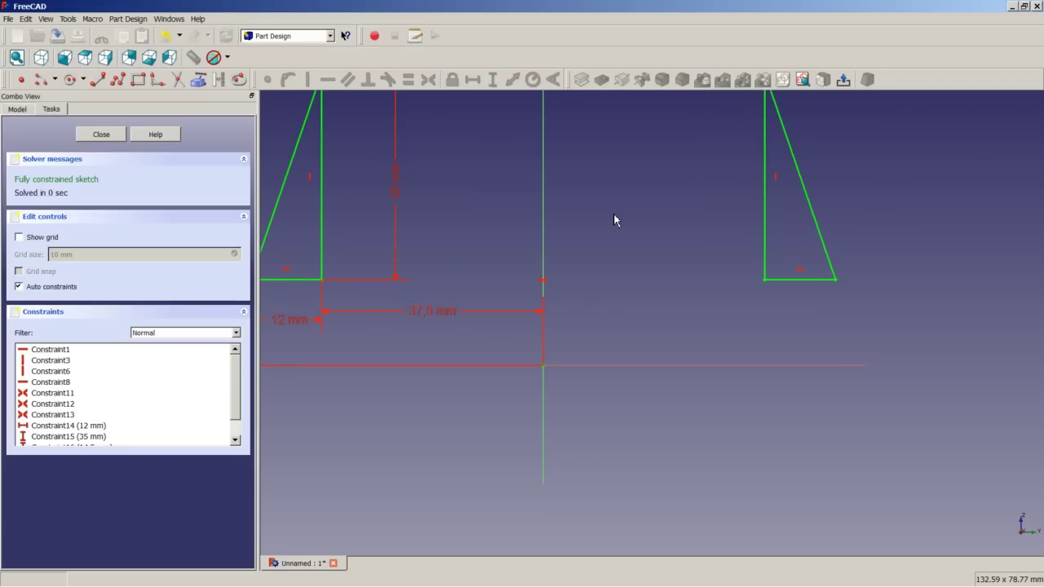
pyautogui.scroll(-2, 538, 225)
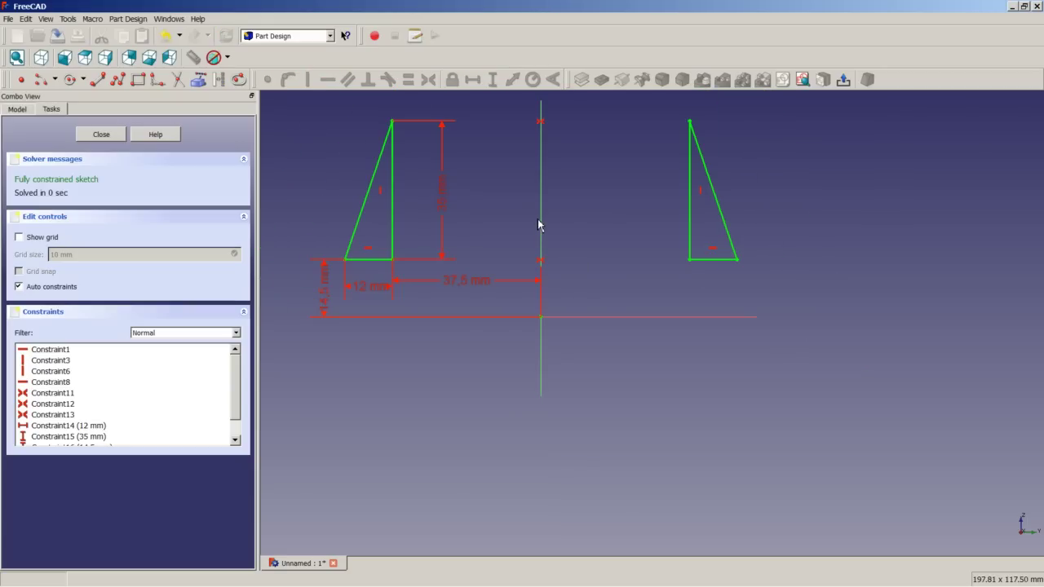
# Step: Finish the rib sketch and pad both triangles symmetric to the sketch plane
pyautogui.click(117, 139)
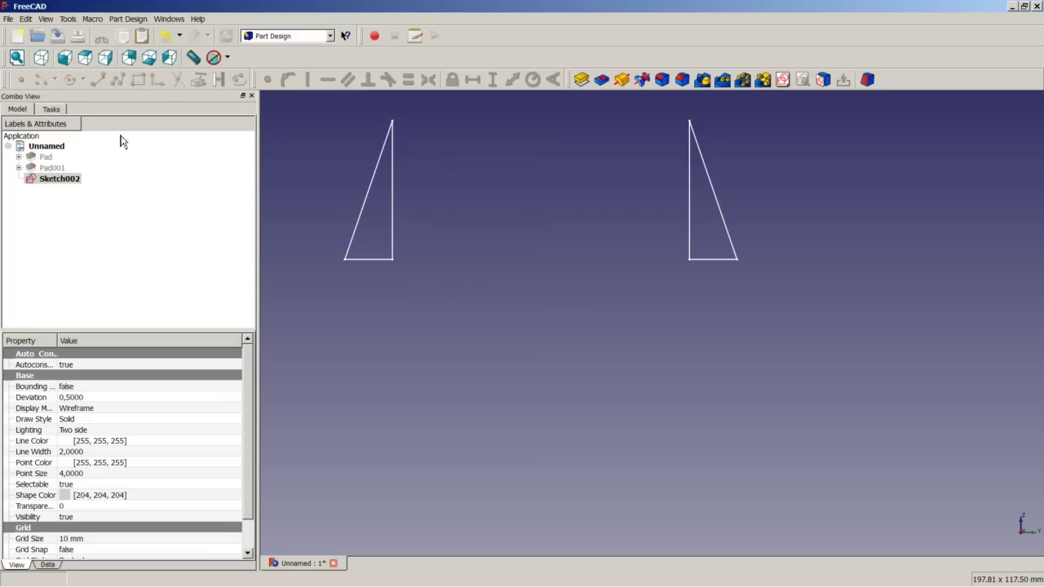
pyautogui.click(582, 79)
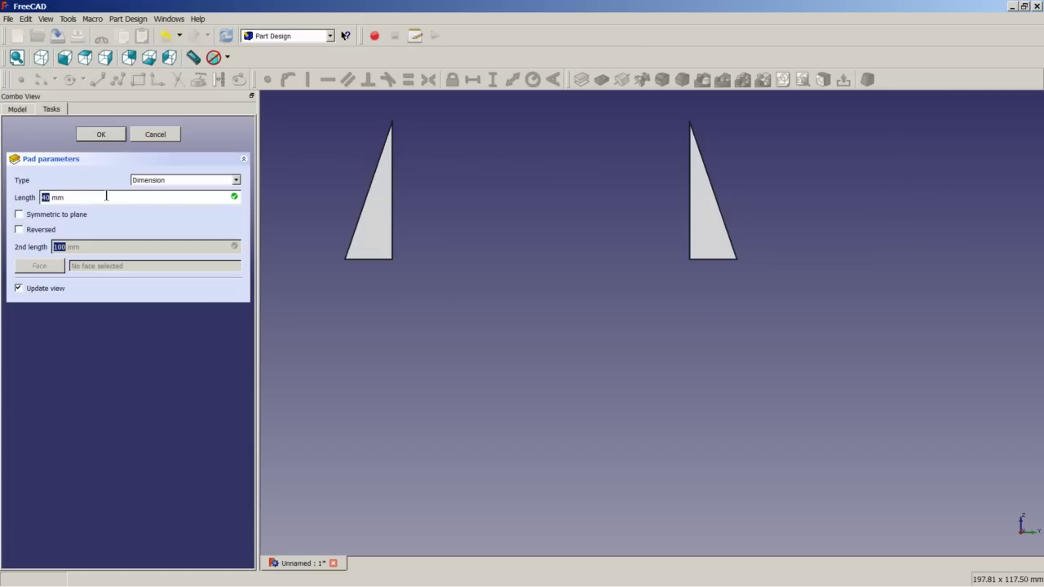
pyautogui.click(22, 216)
pyautogui.click(101, 135)
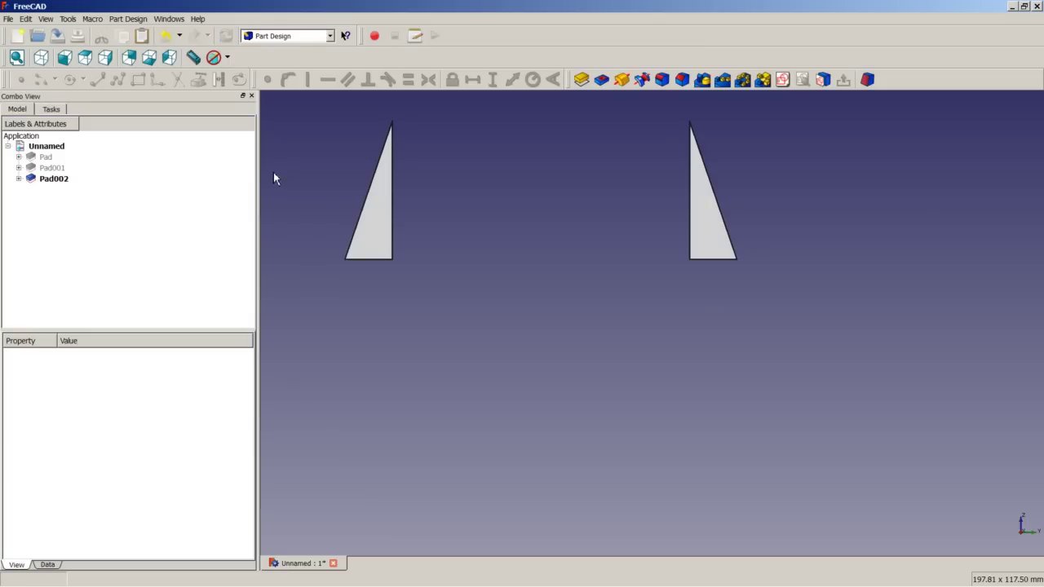
# Step: Show the hidden base and fork pads together with the ribs
pyautogui.click(50, 158)
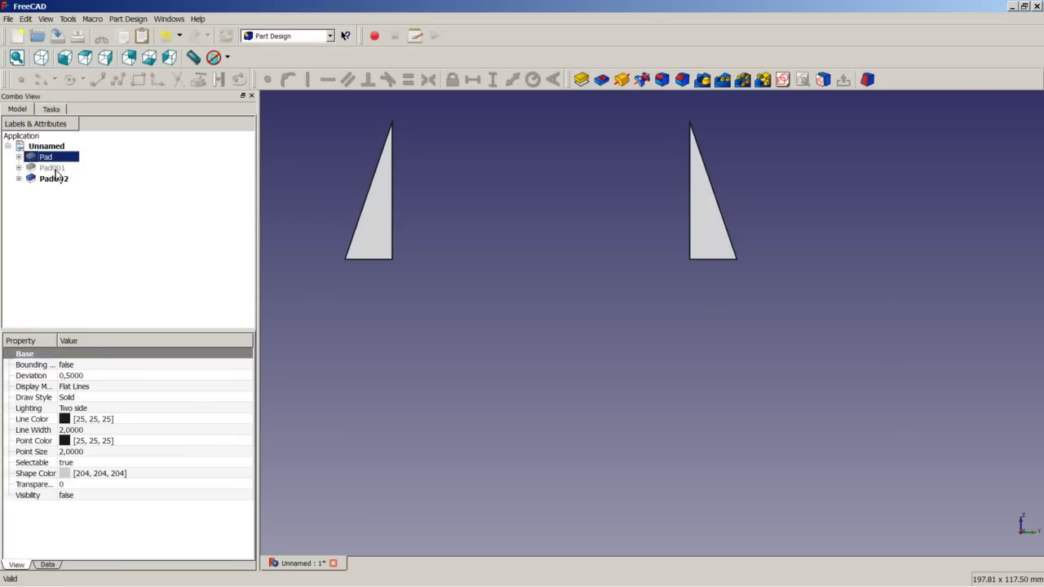
pyautogui.keyDown('ctrl'); pyautogui.click(54, 168); pyautogui.keyUp('ctrl')
pyautogui.rightClick(57, 168)
pyautogui.click(84, 186)
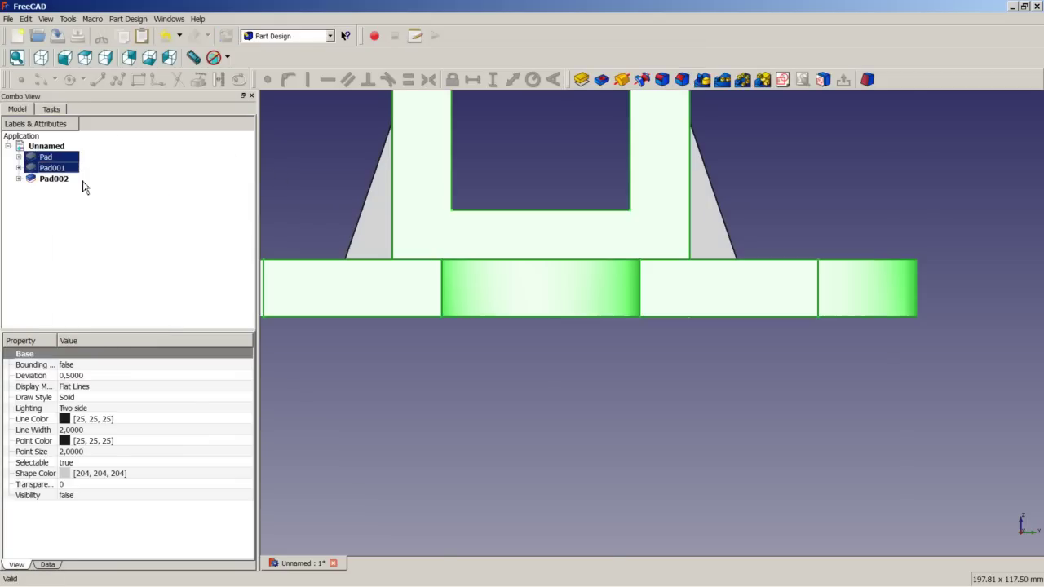
# Step: Examine how both ribs sit against the fork and base, from several angles and in the fitted isometric view
pyautogui.click(45, 60)
pyautogui.rightClick(336, 223)
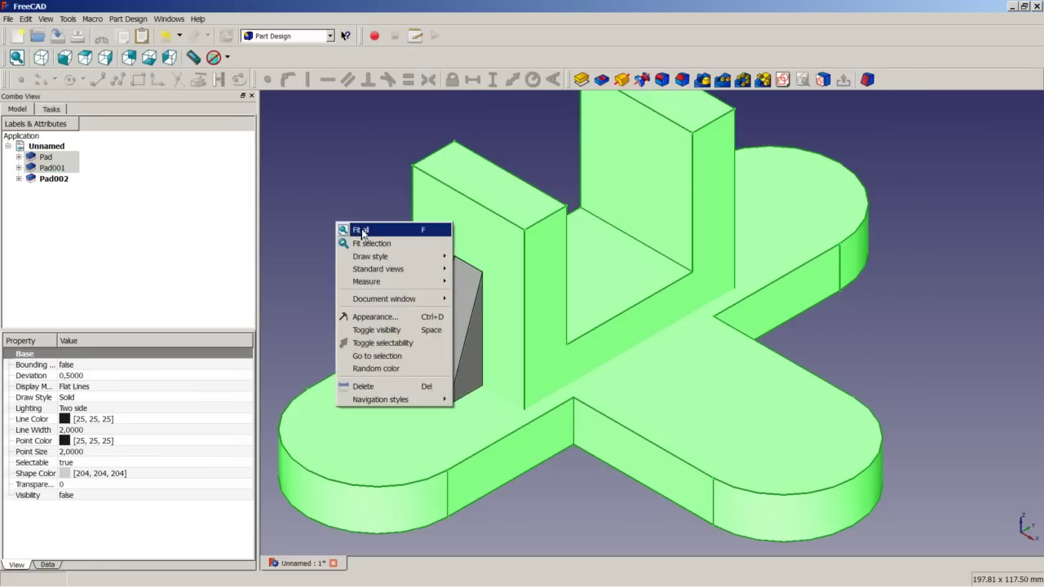
pyautogui.click(362, 235)
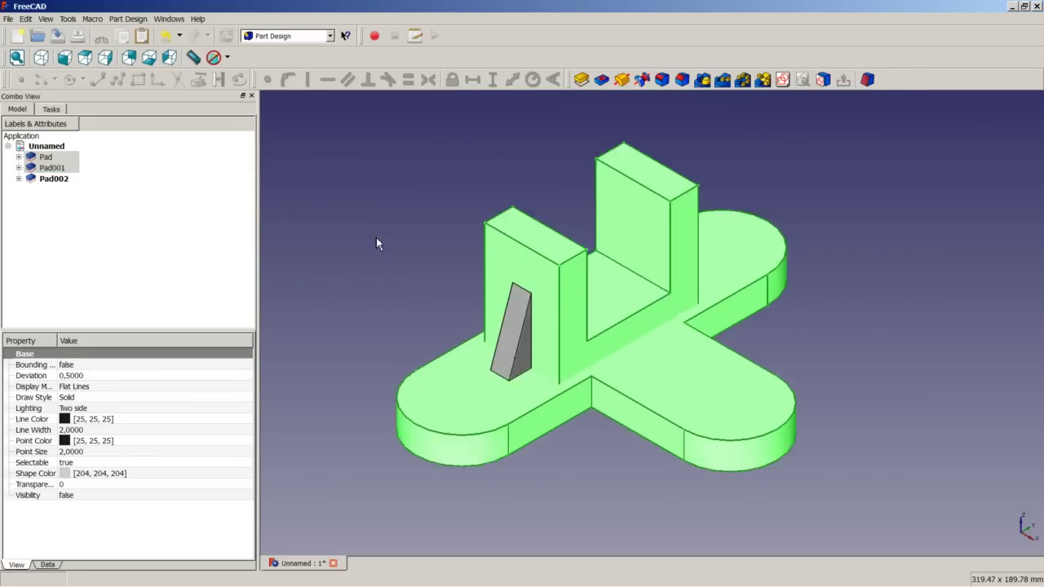
pyautogui.click(447, 279)
pyautogui.moveTo(657, 395); pyautogui.dragTo(552, 357, button='middle')
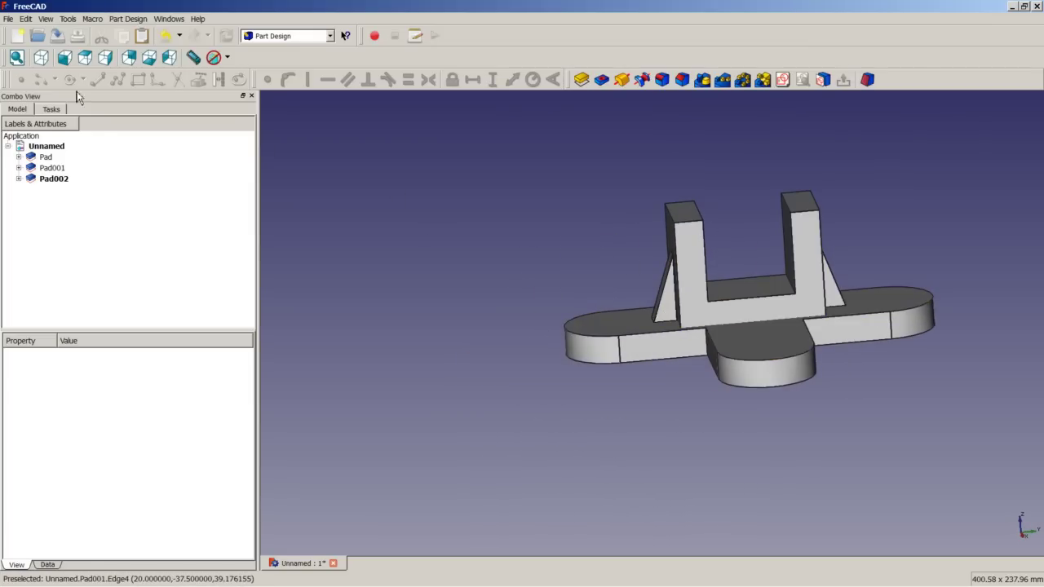
pyautogui.click(40, 57)
pyautogui.rightClick(538, 226)
pyautogui.click(563, 235)
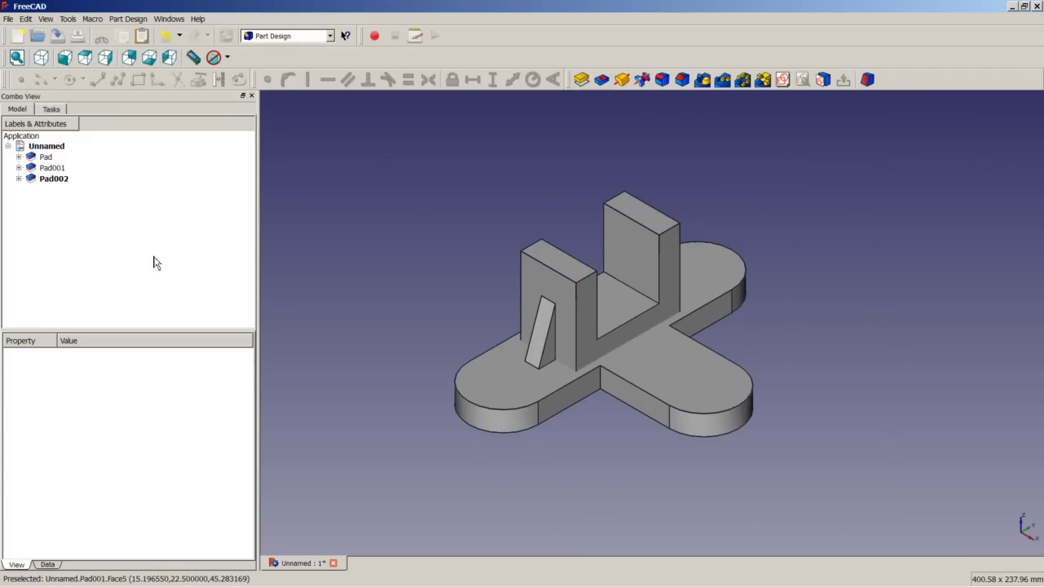
# Step: Hide the base, fork and rib pads to clear the view for the next sketch
pyautogui.click(61, 179)
pyautogui.keyDown('shift'); pyautogui.click(47, 159); pyautogui.keyUp('shift')
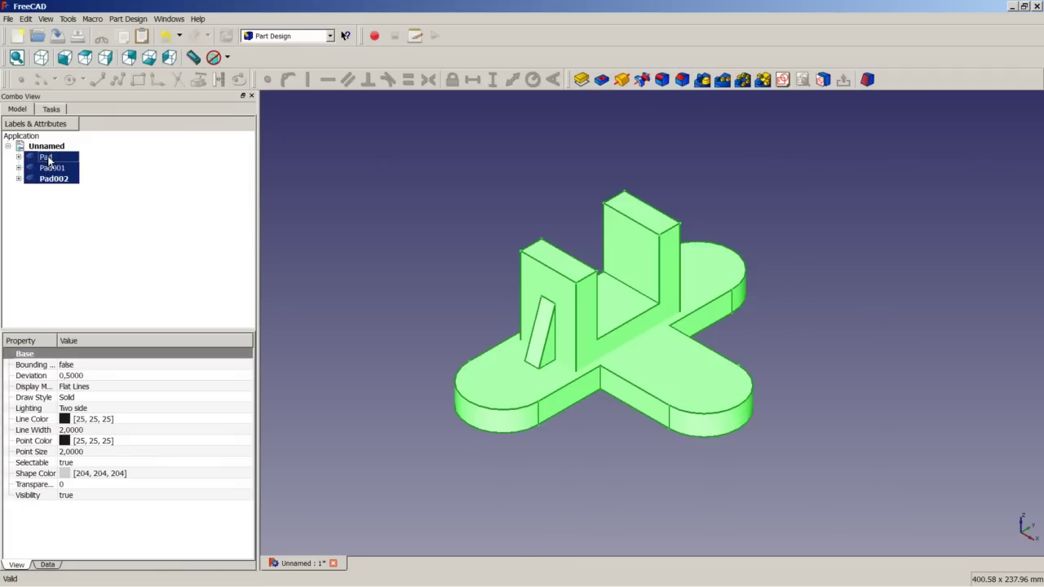
pyautogui.rightClick(48, 159)
pyautogui.click(82, 162)
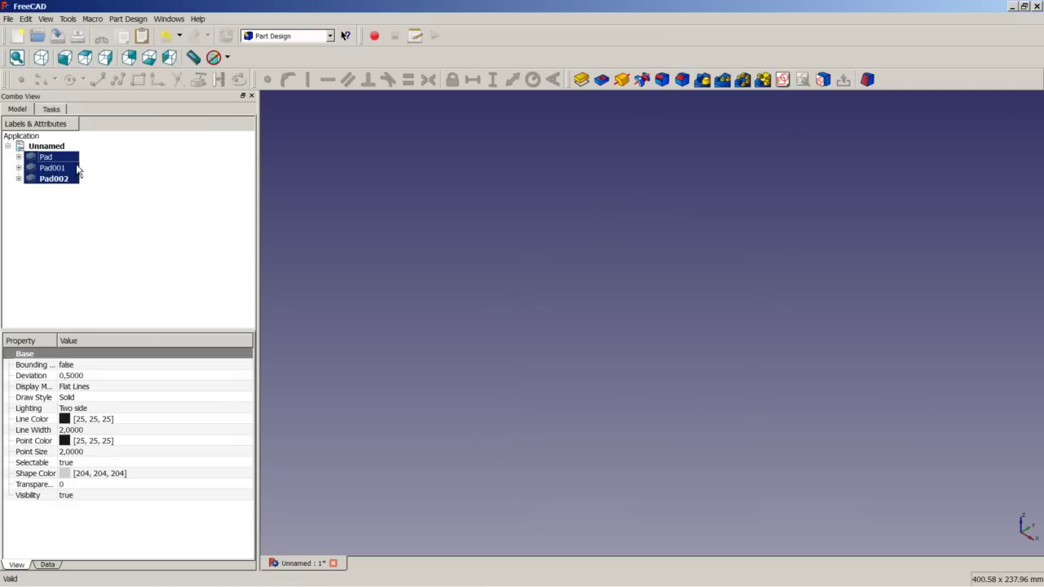
pyautogui.click(360, 204)
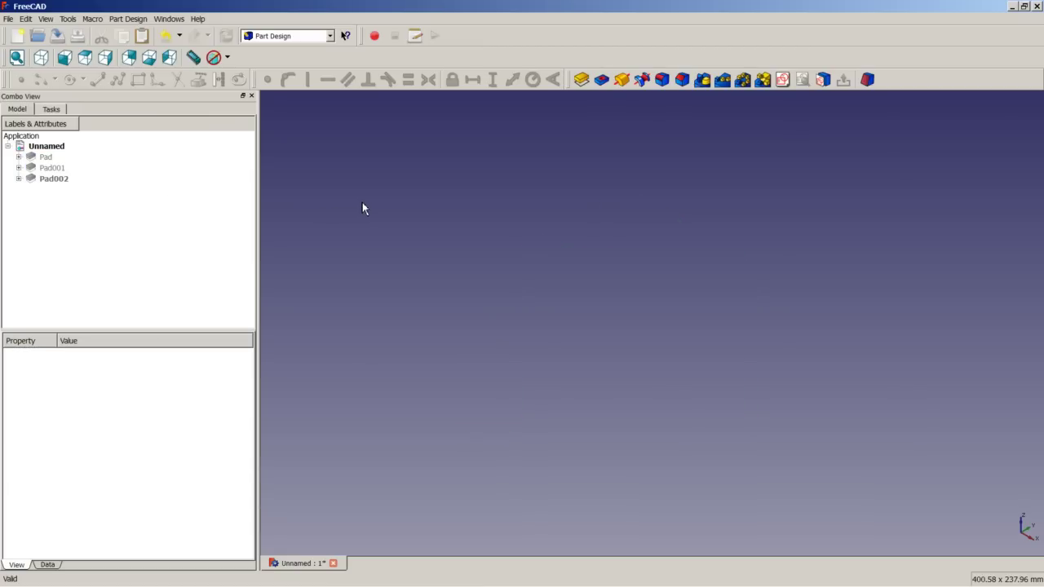
# Step: Create a new sketch on the XZ-plane with zero offset
pyautogui.click(782, 80)
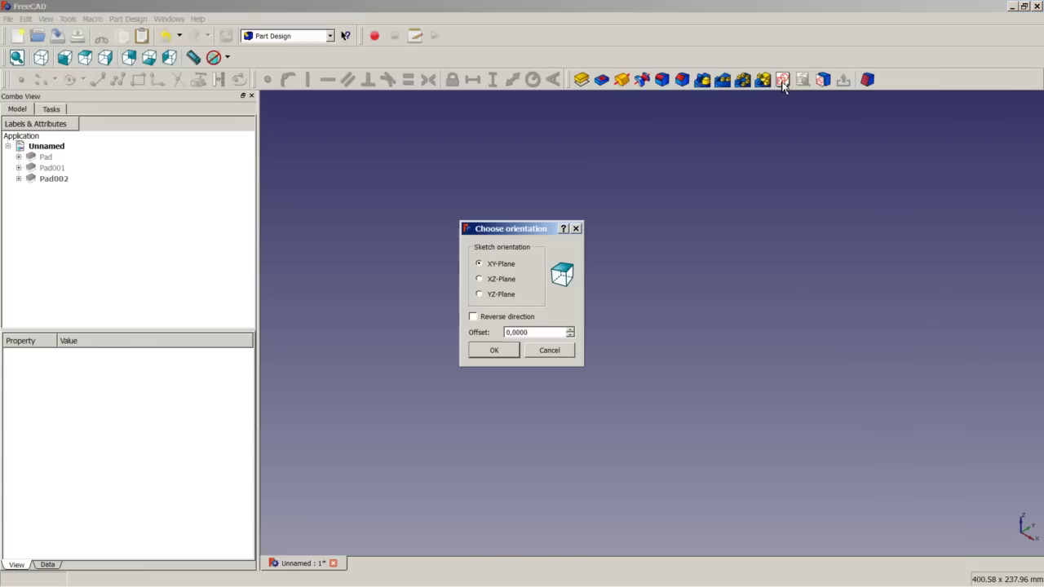
pyautogui.click(503, 285)
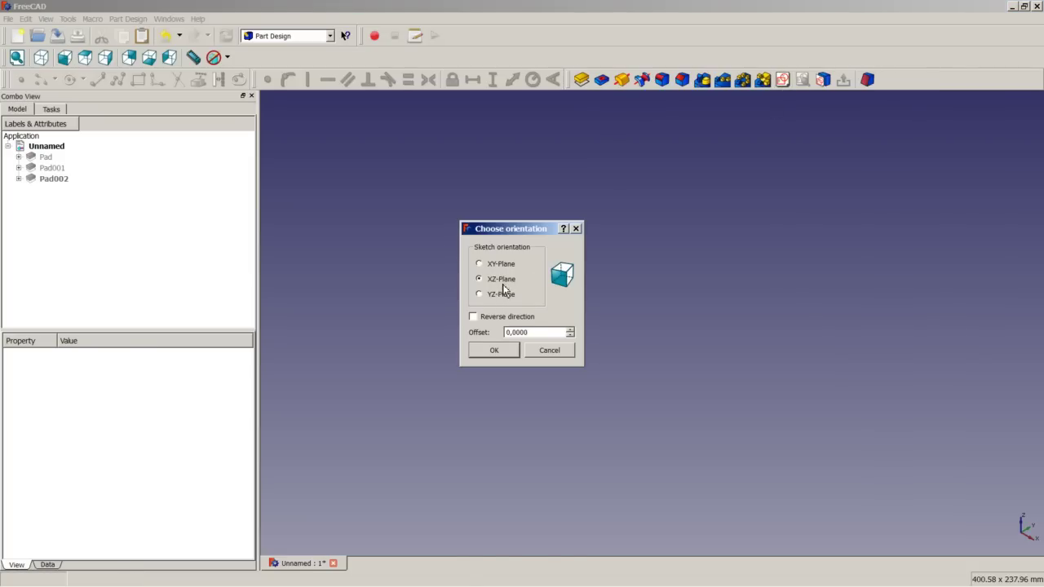
pyautogui.click(499, 352)
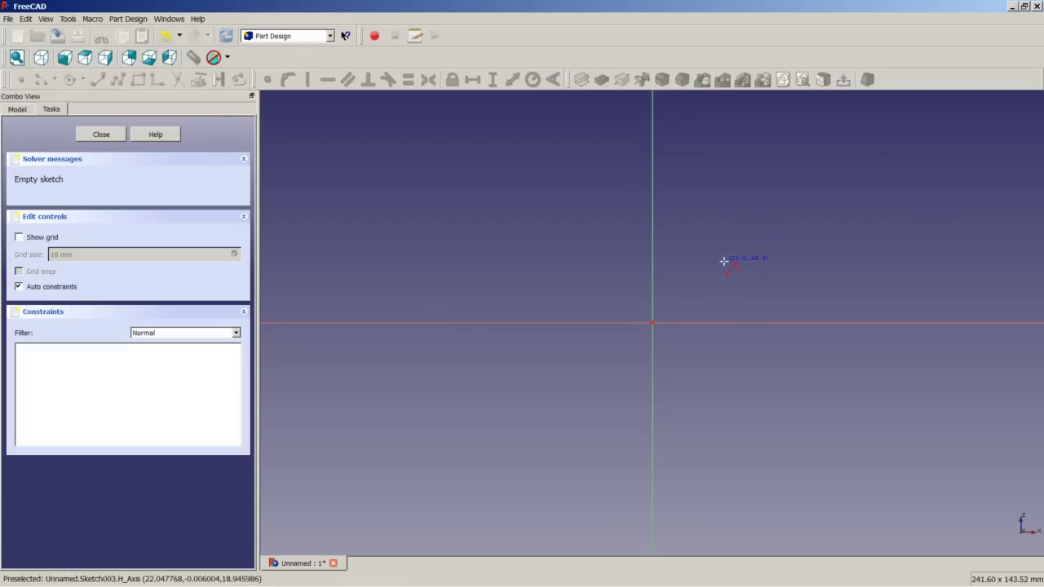
# Step: Sketch a closed right trapezoid in the upper right quadrant, about 33 mm wide at the base and 13 mm high, with its slanted side facing outward
pyautogui.click(731, 258)
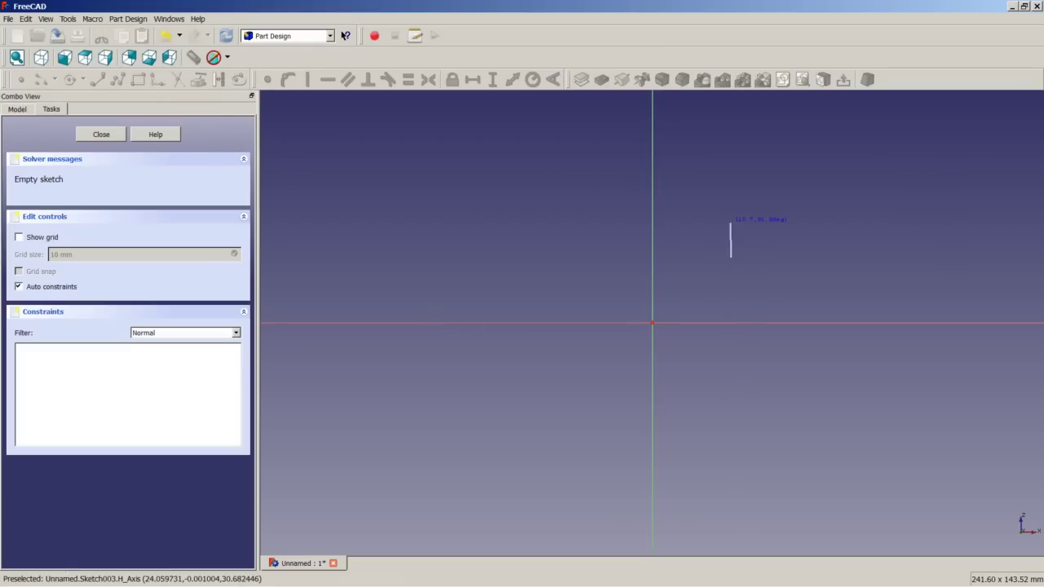
pyautogui.click(731, 217)
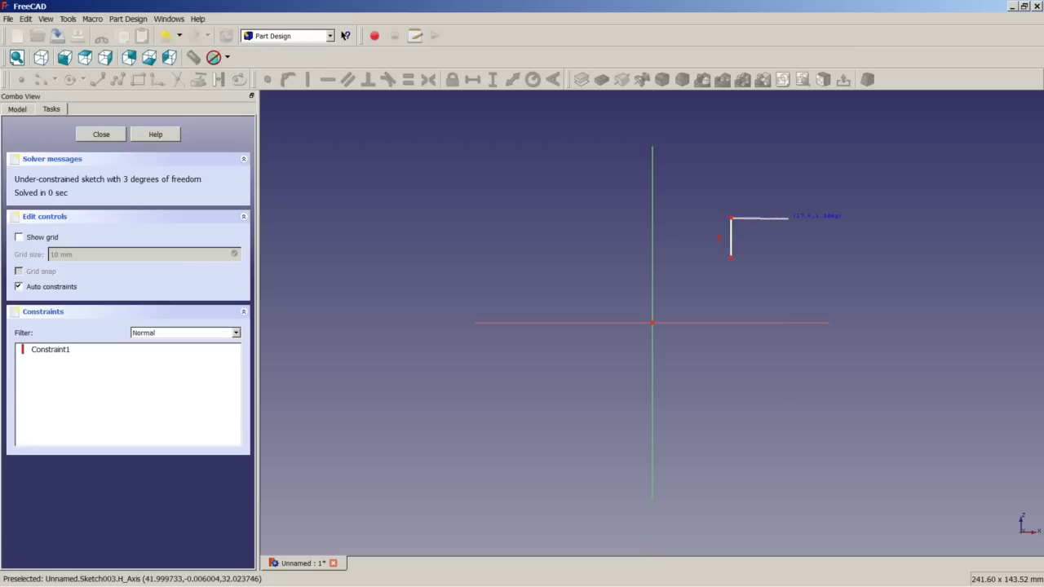
pyautogui.click(789, 216)
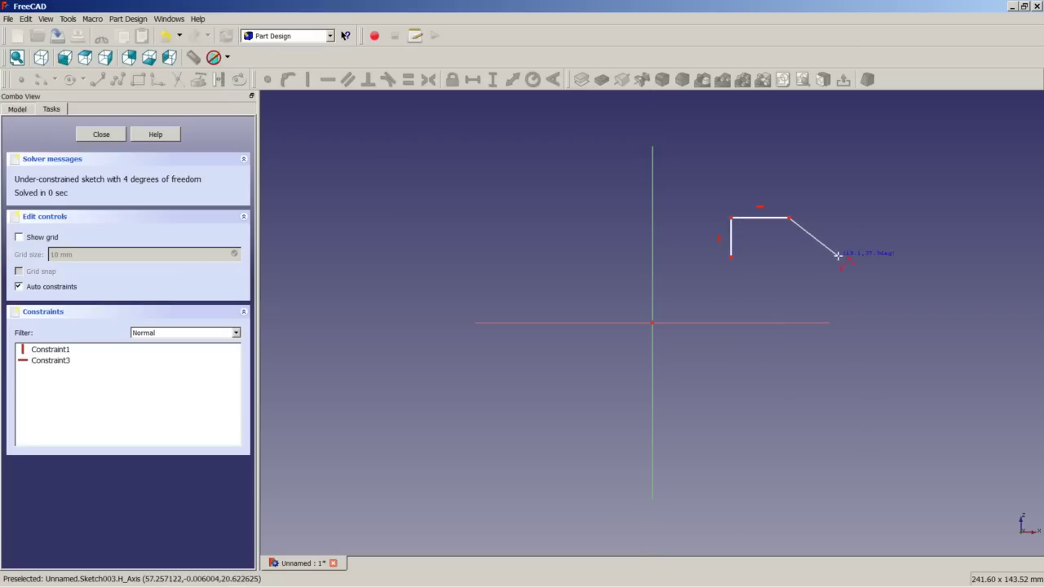
pyautogui.click(839, 259)
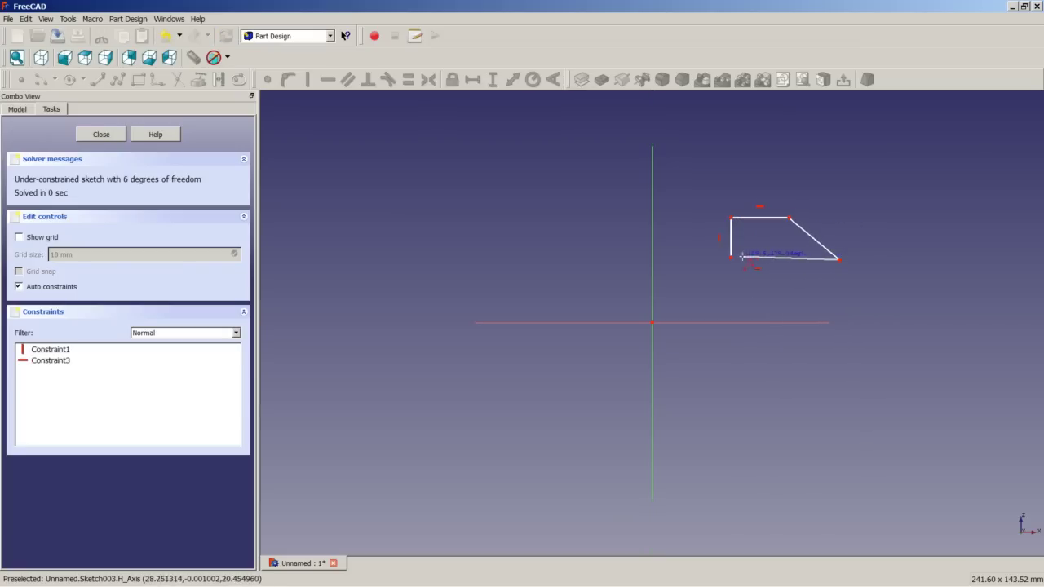
pyautogui.click(732, 258)
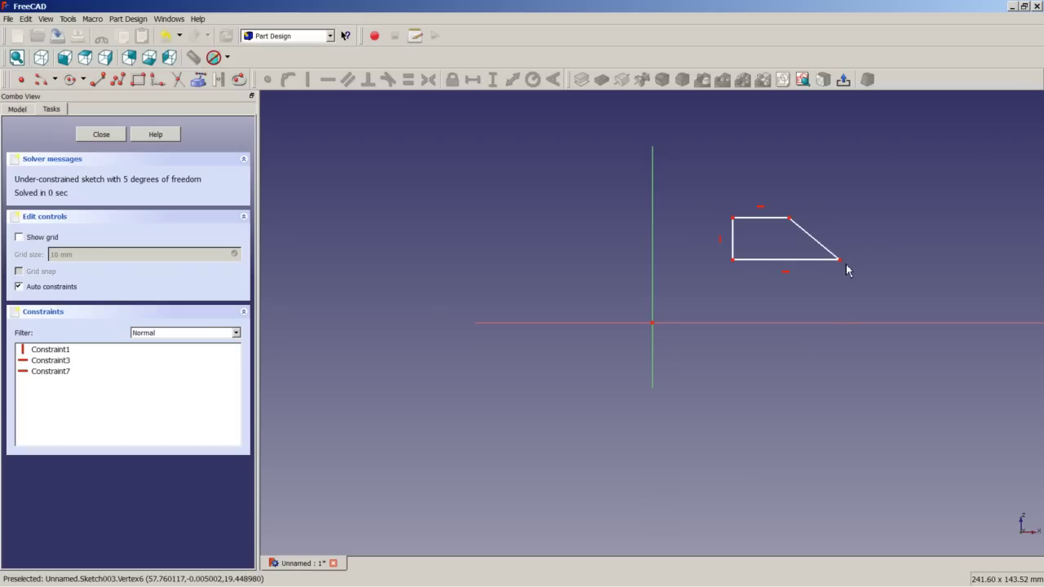
# Step: Constrain the trapezoid's lower inner corner to a horizontal distance of 20 mm from the origin, and place the dimension below the profile
pyautogui.click(733, 259)
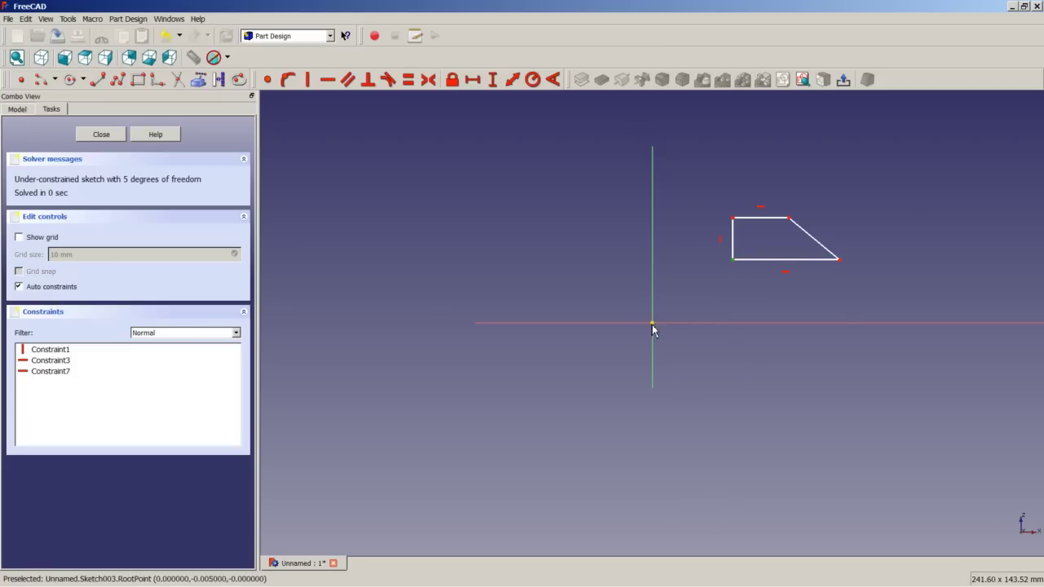
pyautogui.click(654, 324)
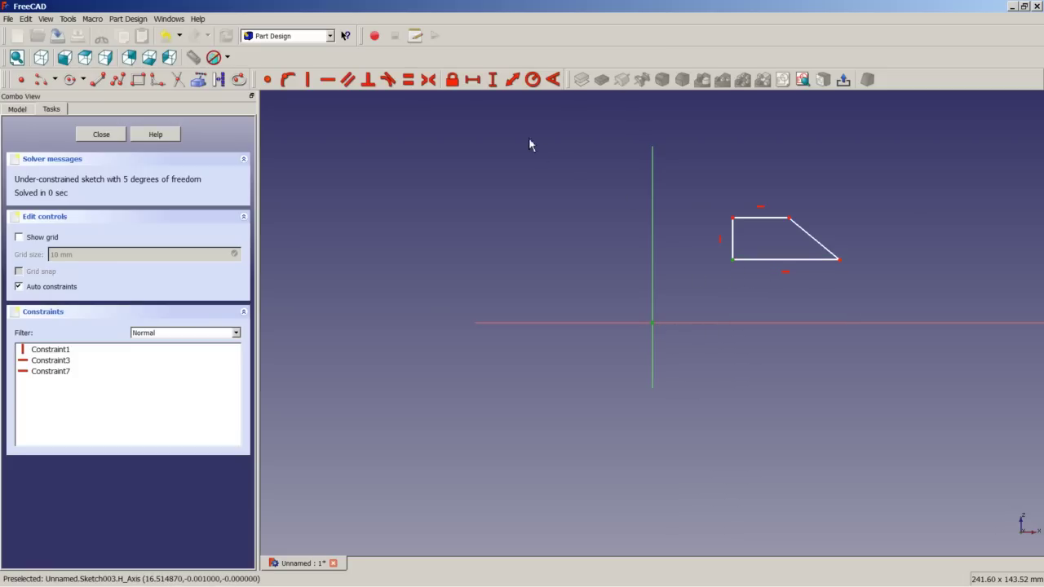
pyautogui.click(472, 79)
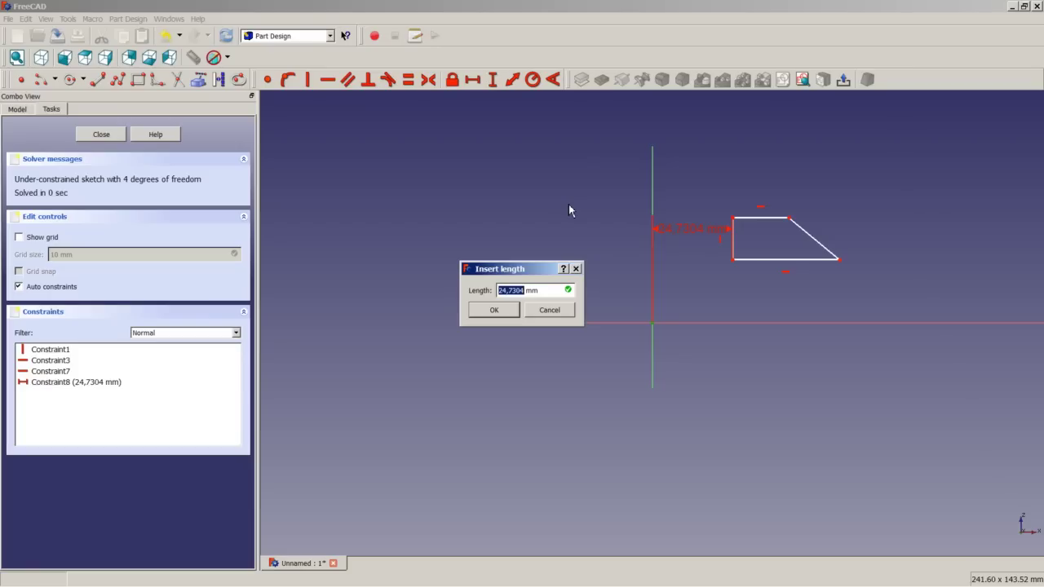
pyautogui.write('20')
pyautogui.press('Return')
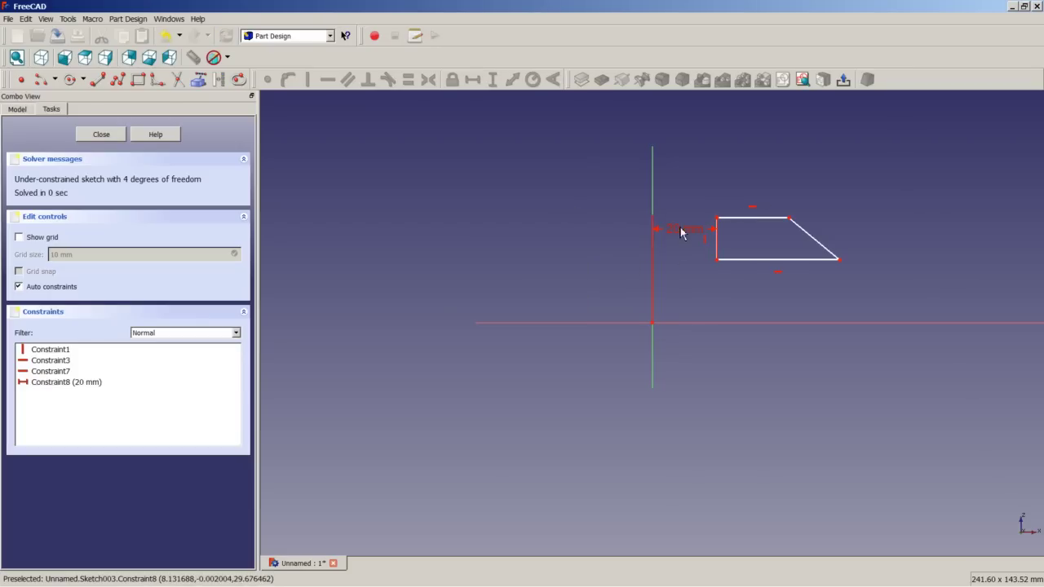
pyautogui.moveTo(685, 242); pyautogui.dragTo(684, 338)
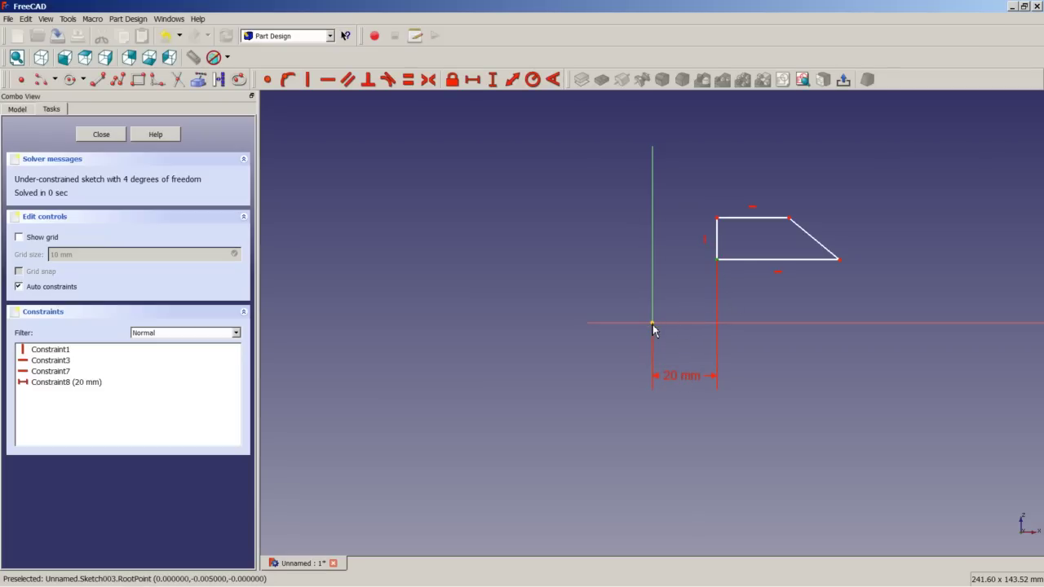
# Step: Constrain the same corner to a vertical distance of 14.5 mm from the origin, and place the dimension beside the vertical axis
pyautogui.click(492, 79)
pyautogui.write('14,5')
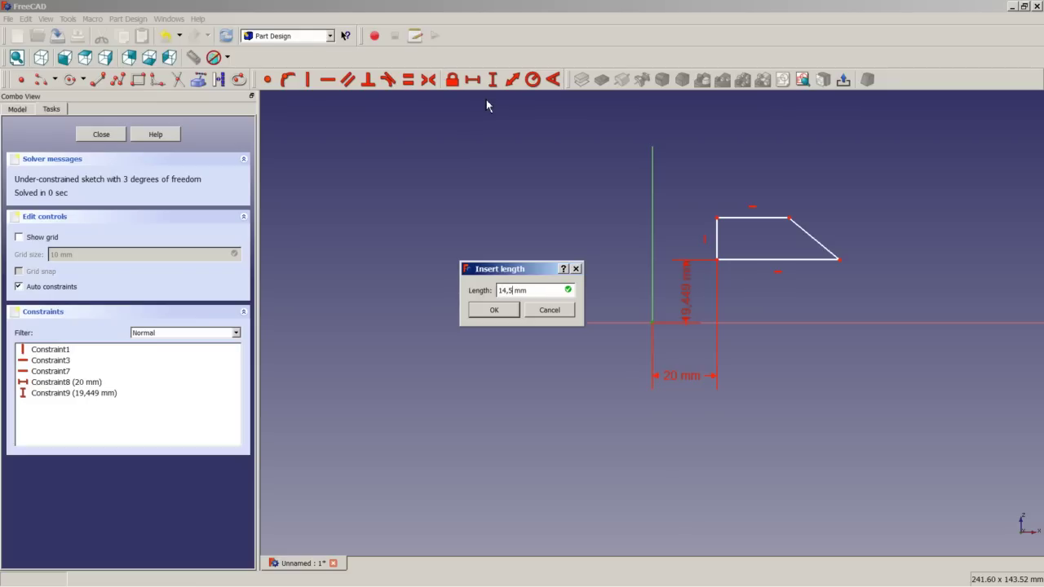
pyautogui.press('Return')
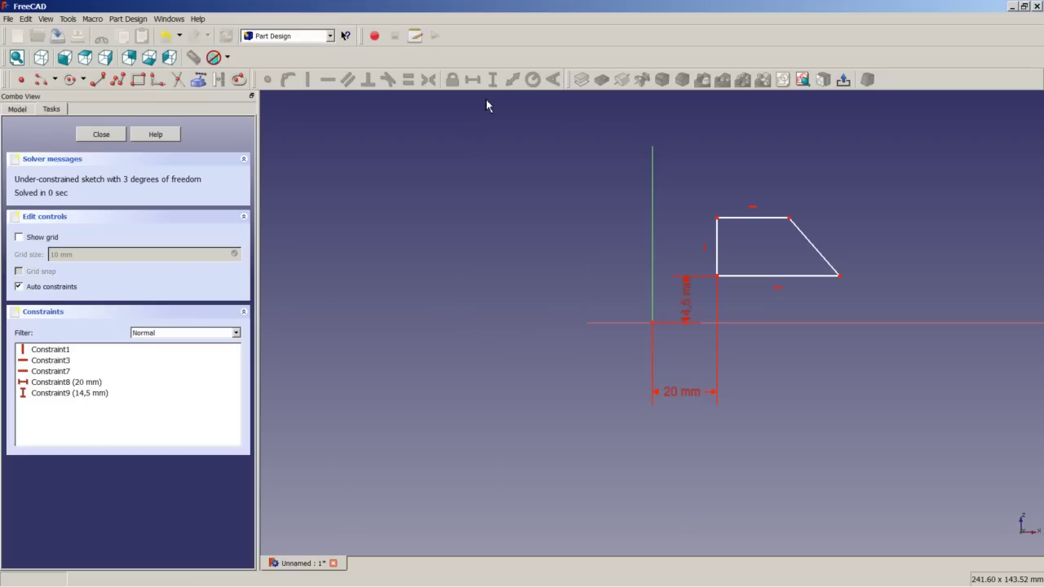
pyautogui.moveTo(689, 310)
pyautogui.mouseDown()
pyautogui.moveTo(596, 245)
pyautogui.moveTo(611, 242)
pyautogui.mouseUp()
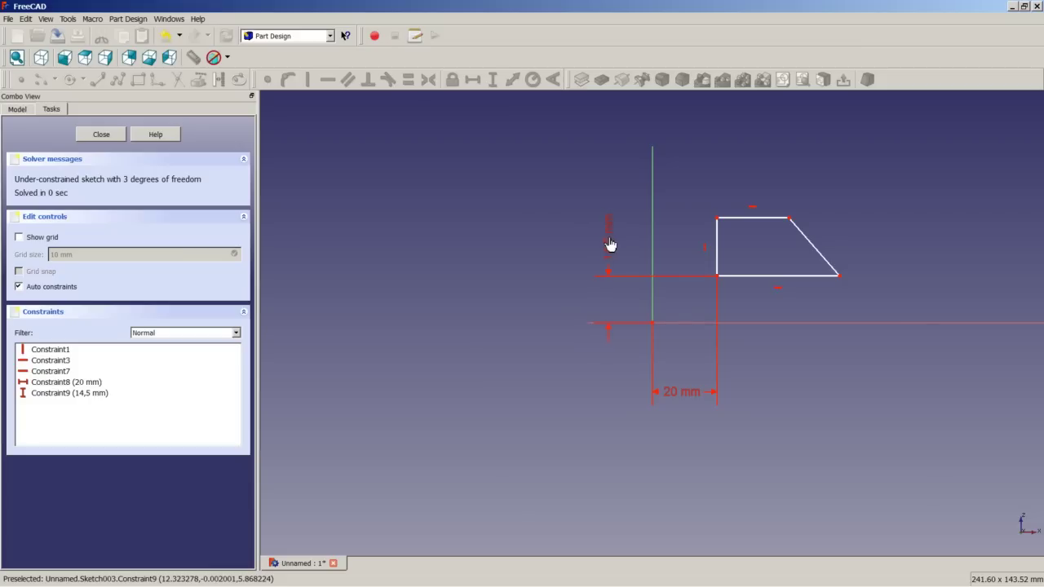
# Step: Dimension the trapezoid's horizontal edges: 34 mm for the lower edge and 6 mm for the upper edge
pyautogui.click(762, 279)
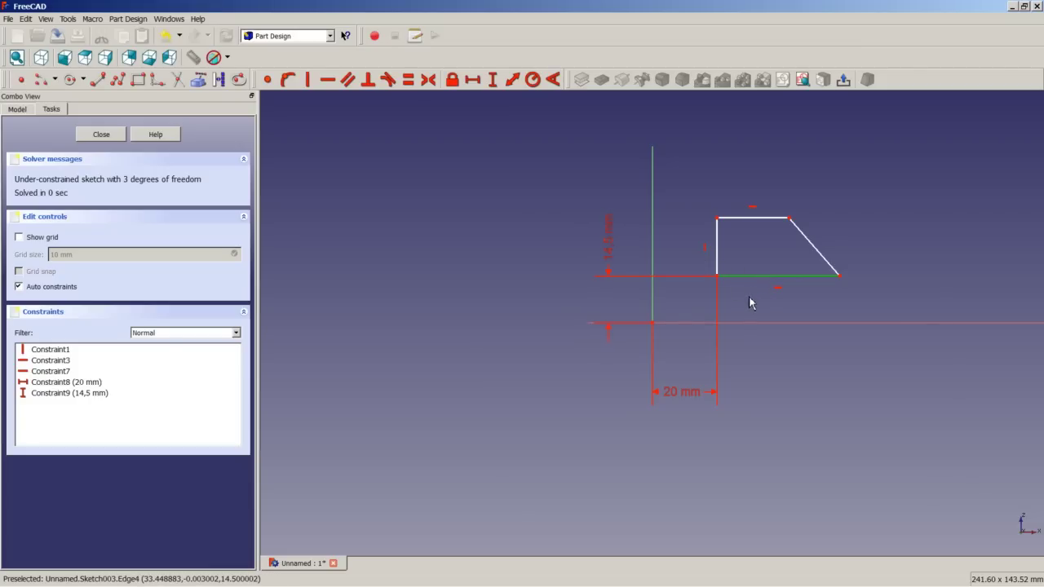
pyautogui.click(472, 80)
pyautogui.write('34')
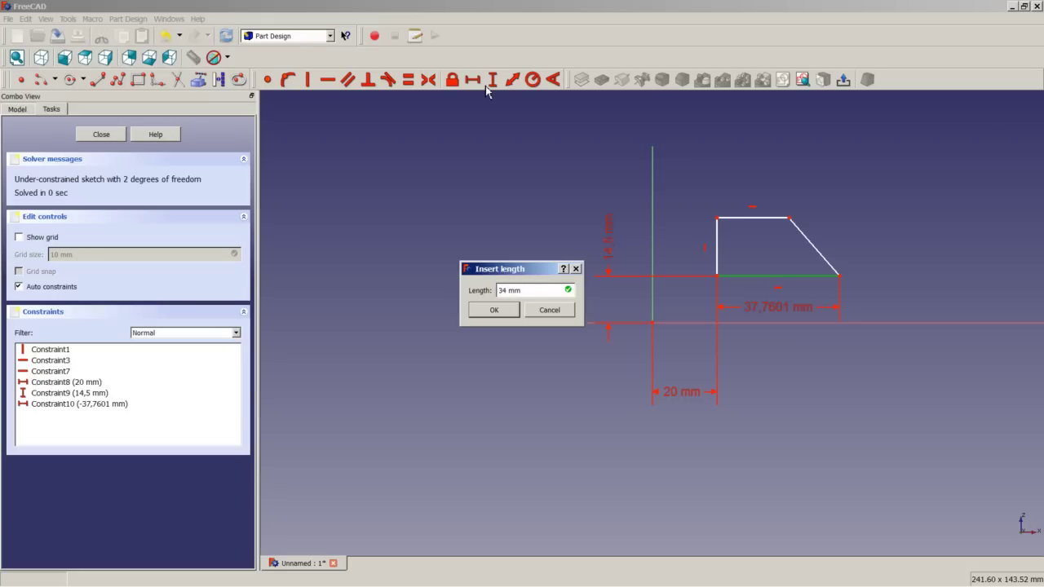
pyautogui.press('Return')
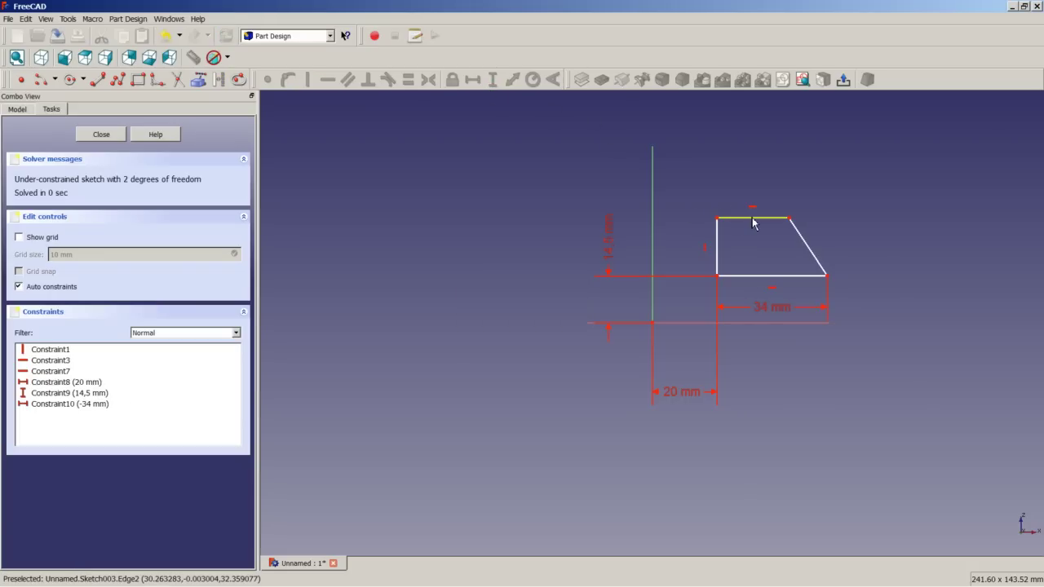
pyautogui.click(725, 215)
pyautogui.click(472, 79)
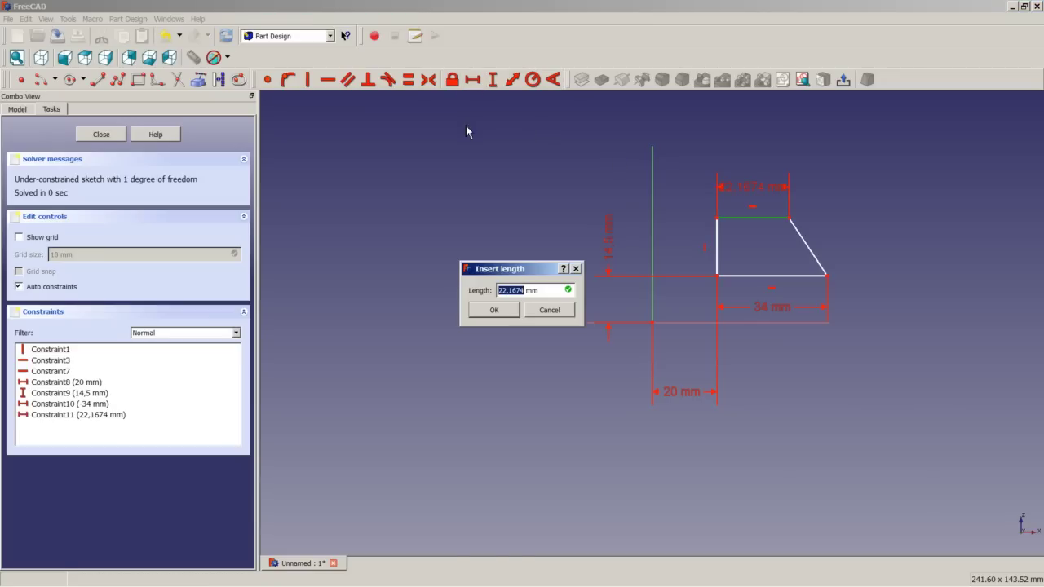
pyautogui.write('6')
pyautogui.press('Return')
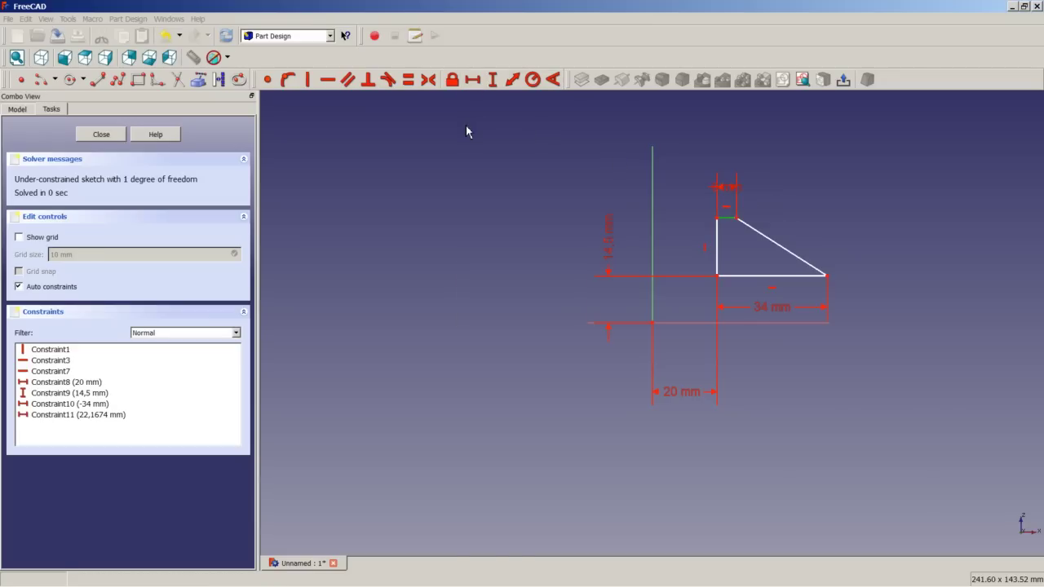
# Step: Constrain the trapezoid's upper inner corner to a vertical distance of 27 mm from the origin, and finish the sketch
pyautogui.click(720, 220)
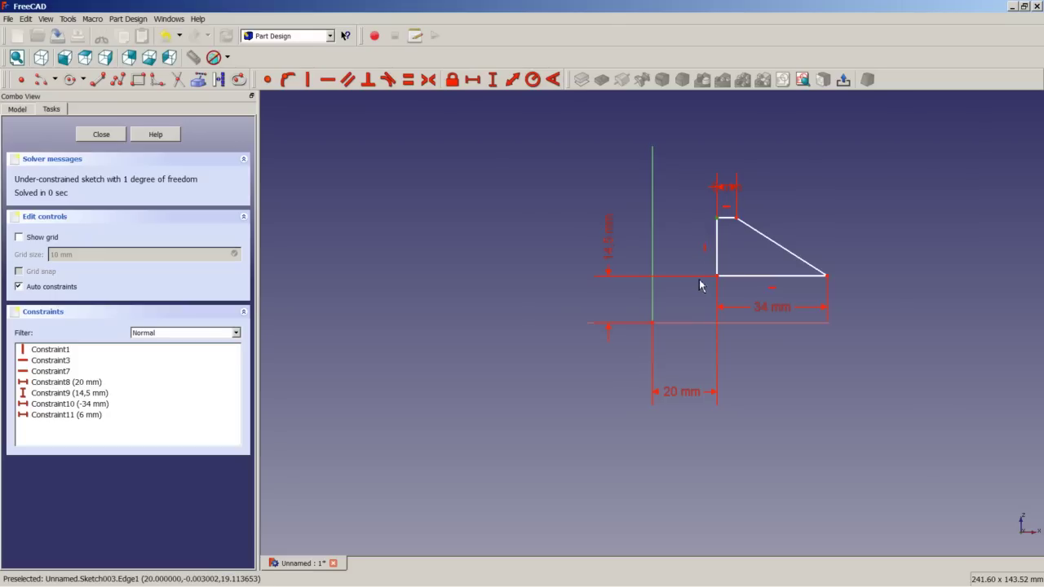
pyautogui.click(656, 331)
pyautogui.click(493, 79)
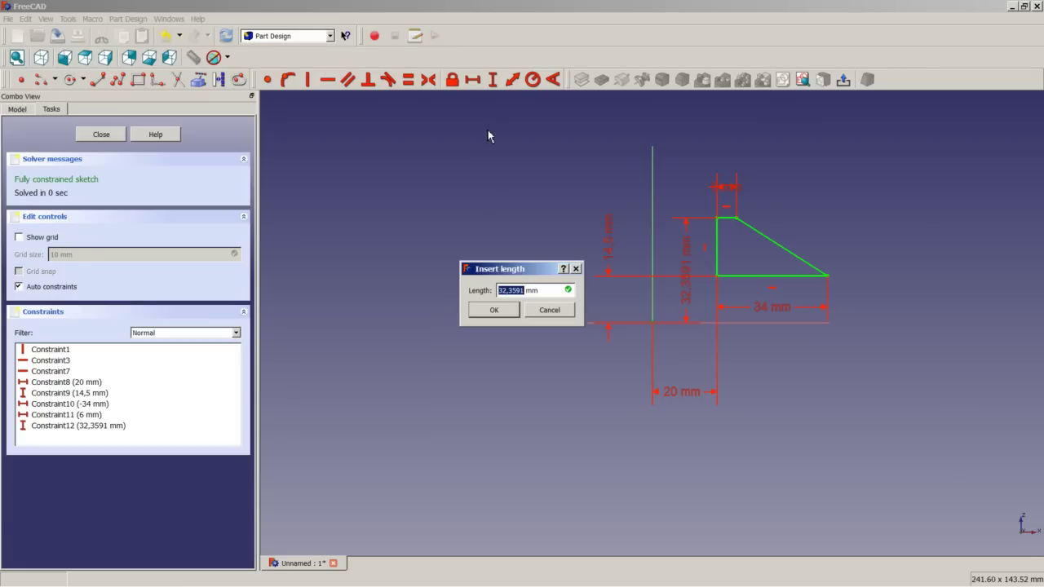
pyautogui.write('27')
pyautogui.click(511, 312)
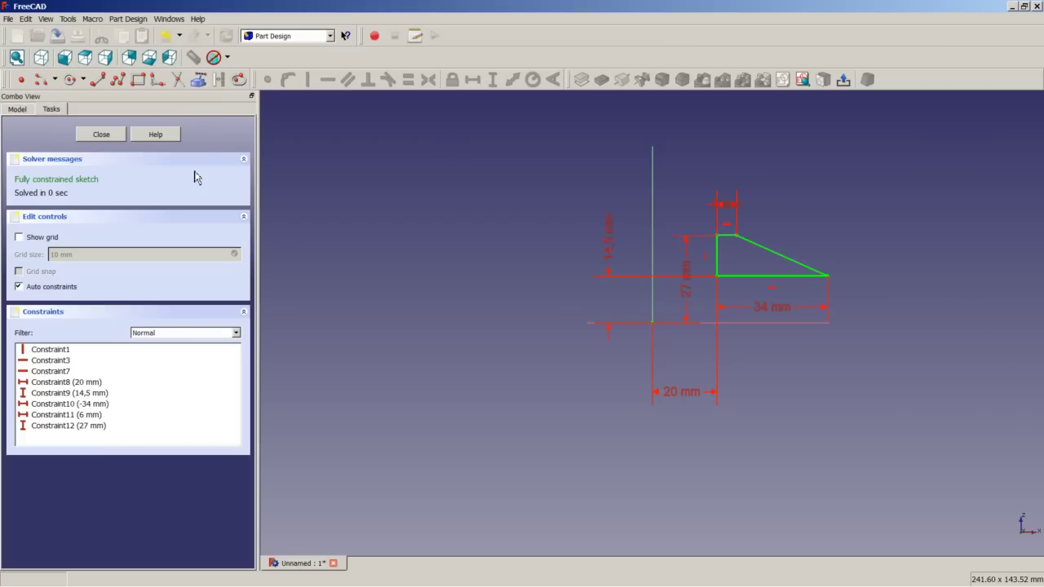
pyautogui.click(102, 135)
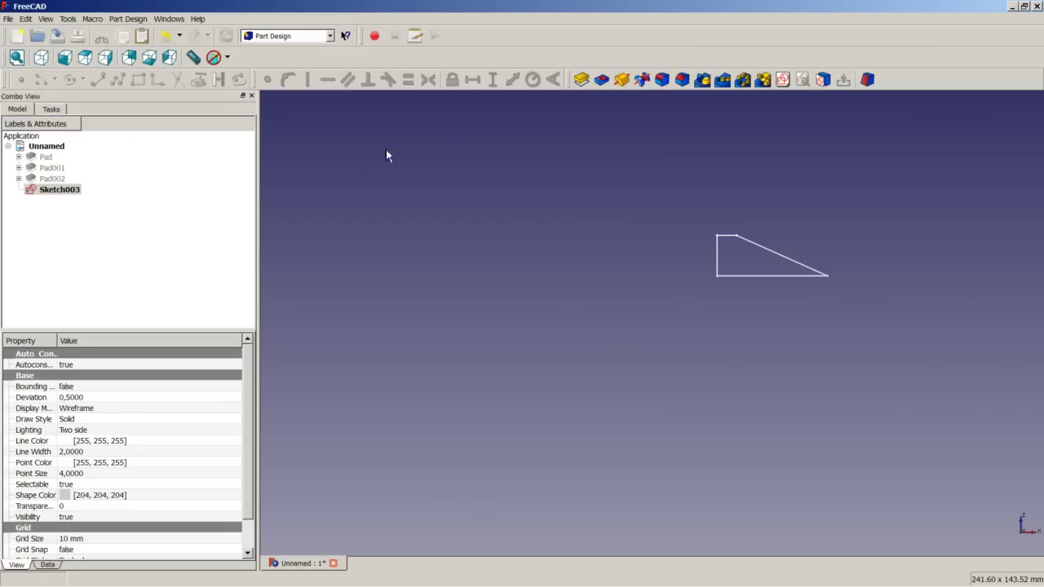
# Step: Pad the trapezoid sketch to a length of 10 mm, symmetric to the sketch plane
pyautogui.click(581, 80)
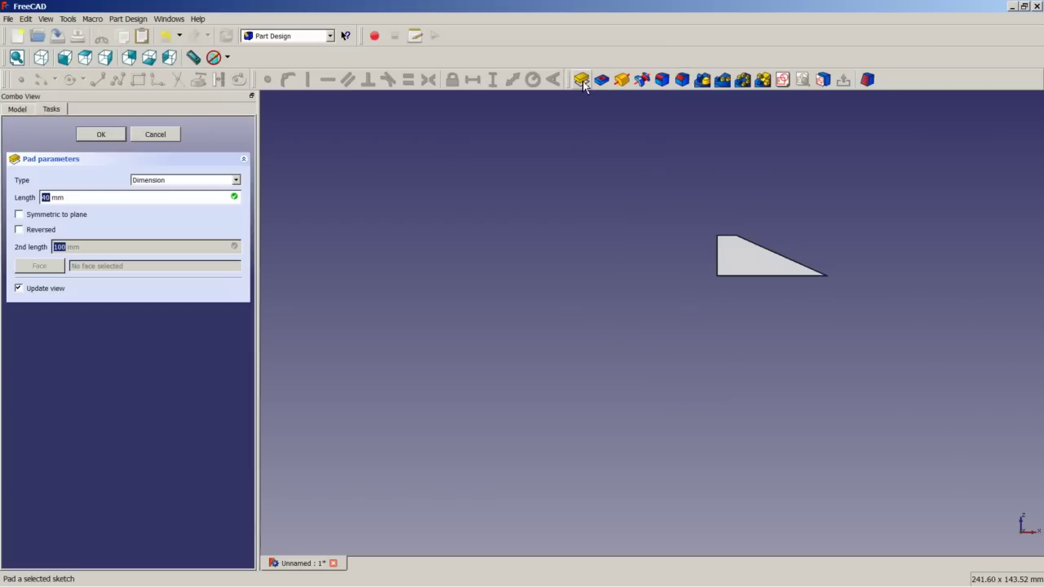
pyautogui.write('5')
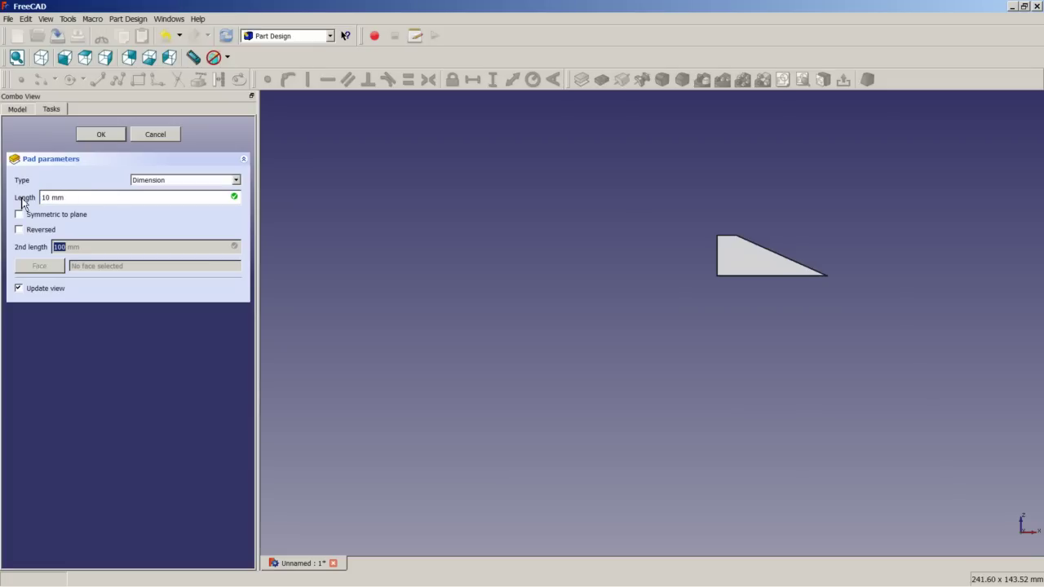
pyautogui.click(35, 216)
pyautogui.click(101, 135)
# Step: Make the hidden base, fork and side rib pads visible again alongside the new rib
pyautogui.click(54, 179)
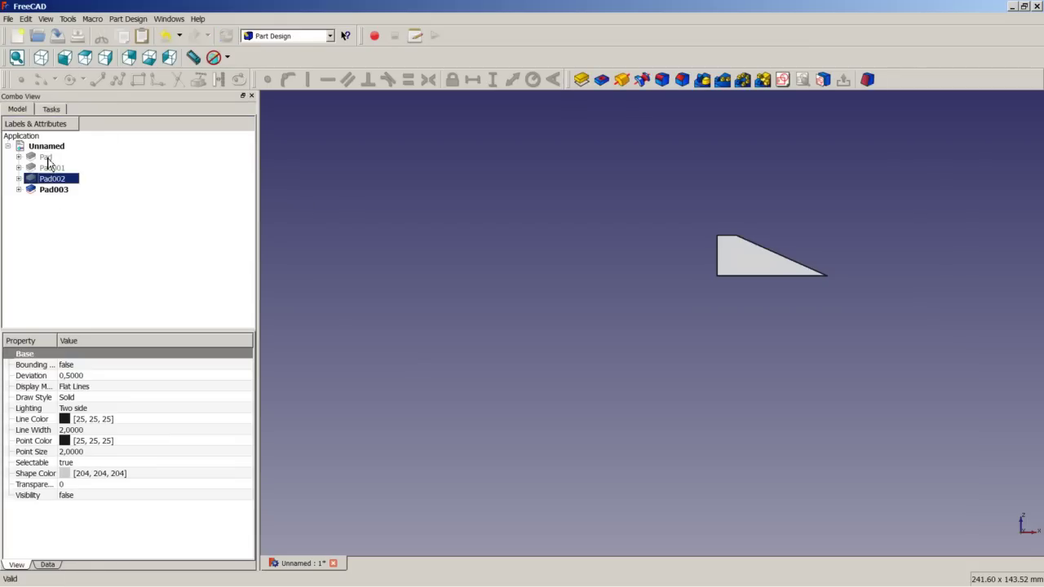
pyautogui.keyDown('shift'); pyautogui.click(47, 157); pyautogui.keyUp('shift')
pyautogui.rightClick(48, 163)
pyautogui.click(81, 169)
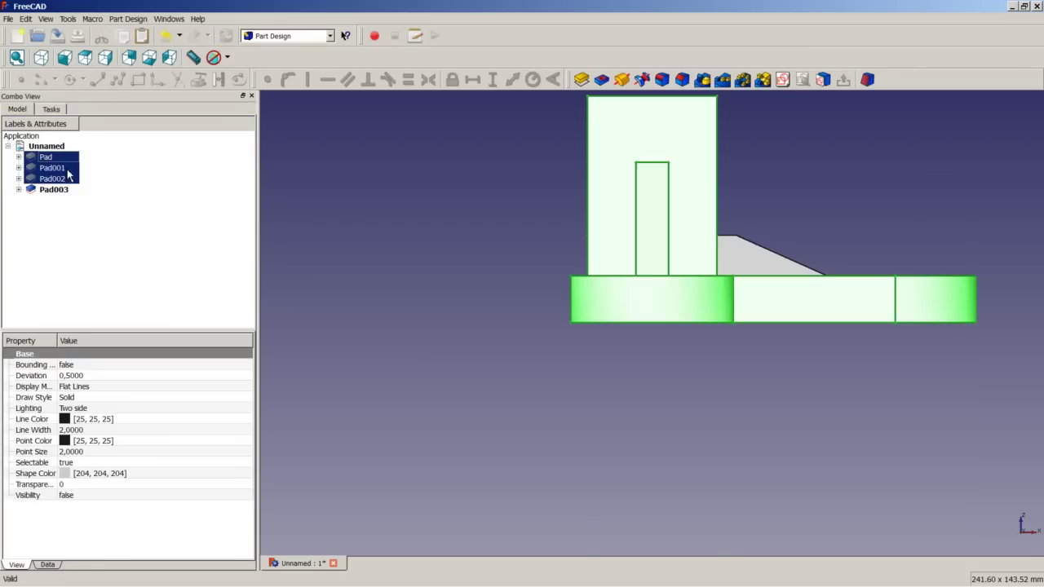
pyautogui.click(362, 211)
# Step: Fit the whole model in the isometric view and save the document
pyautogui.click(41, 57)
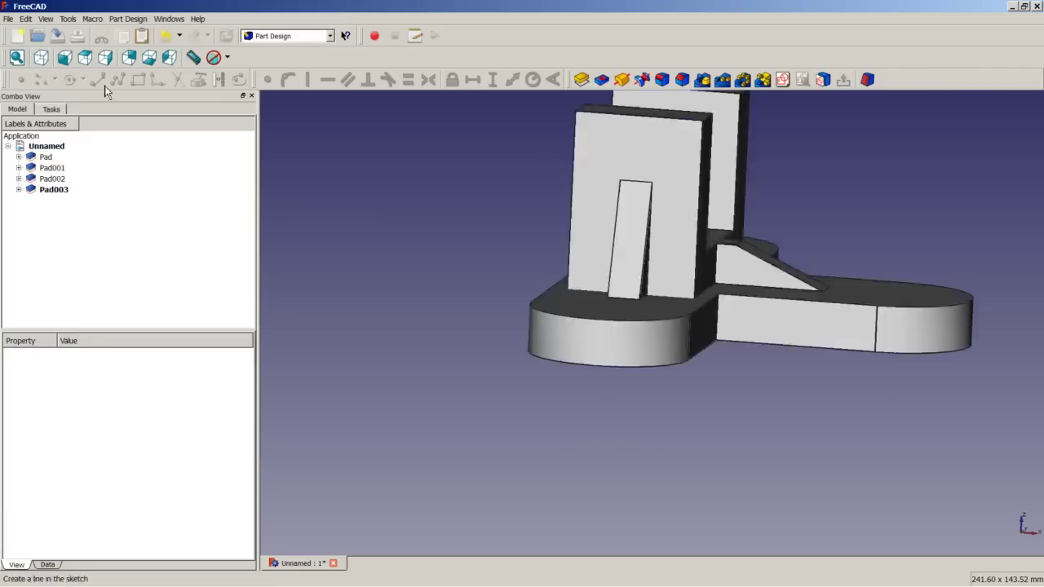
pyautogui.rightClick(369, 204)
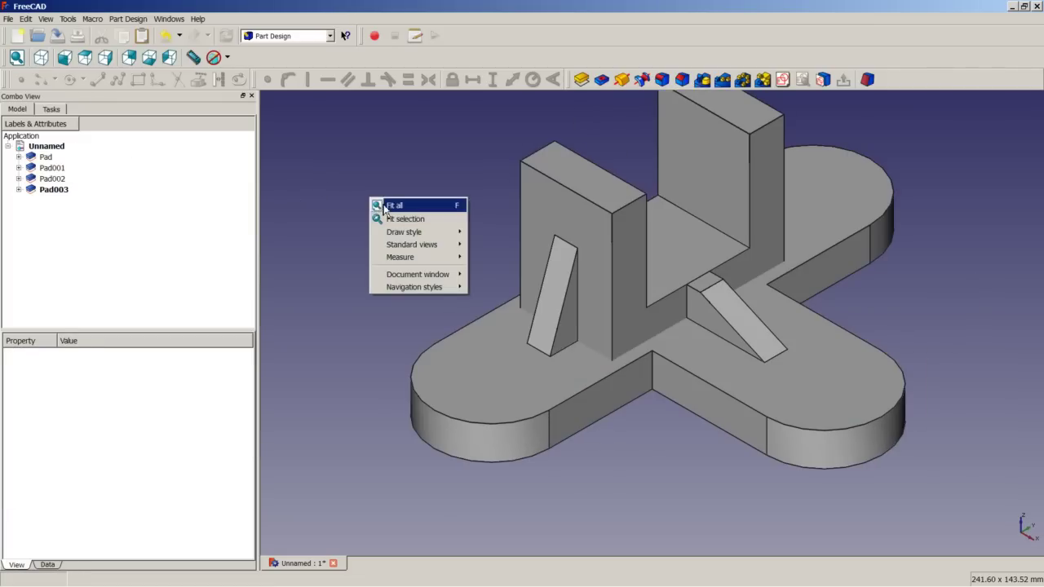
pyautogui.click(395, 203)
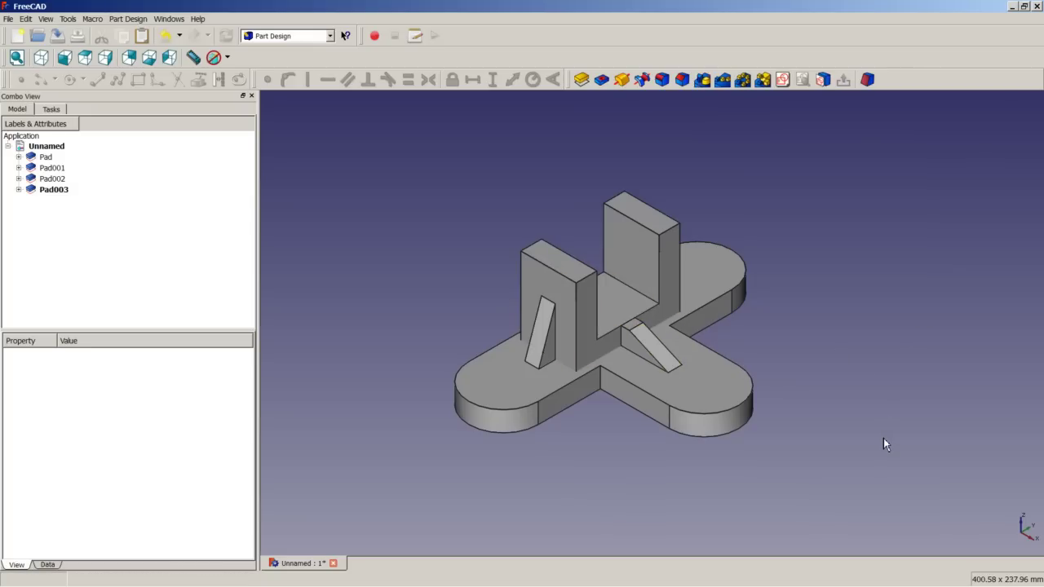
pyautogui.hotkey('ctrl', 's')
# Step: Hide all four pads, from the base to the newest rib, to clear the view
pyautogui.click(44, 192)
pyautogui.keyDown('shift'); pyautogui.click(47, 158); pyautogui.keyUp('shift')
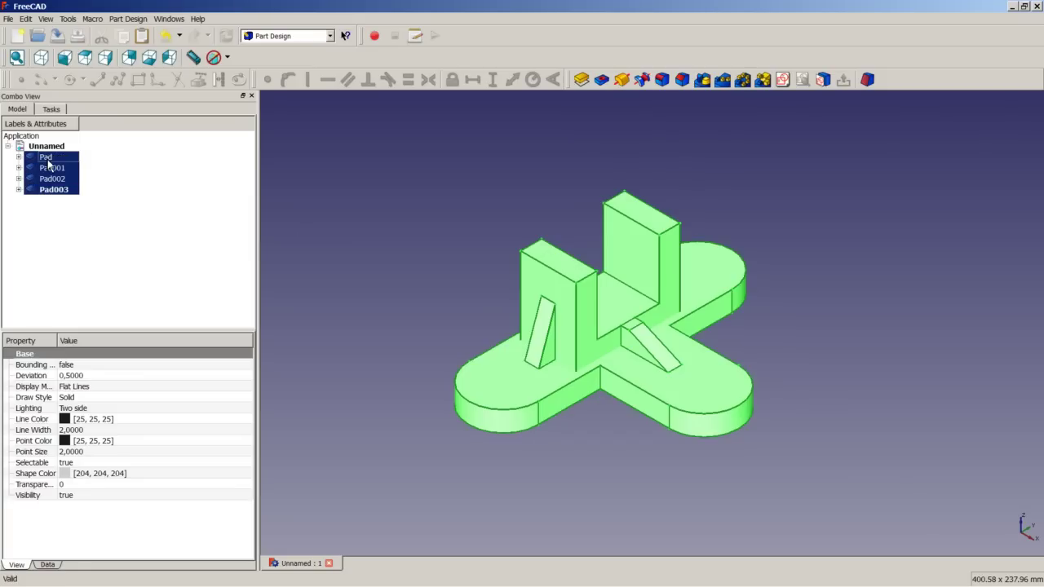
pyautogui.rightClick(49, 165)
pyautogui.click(81, 172)
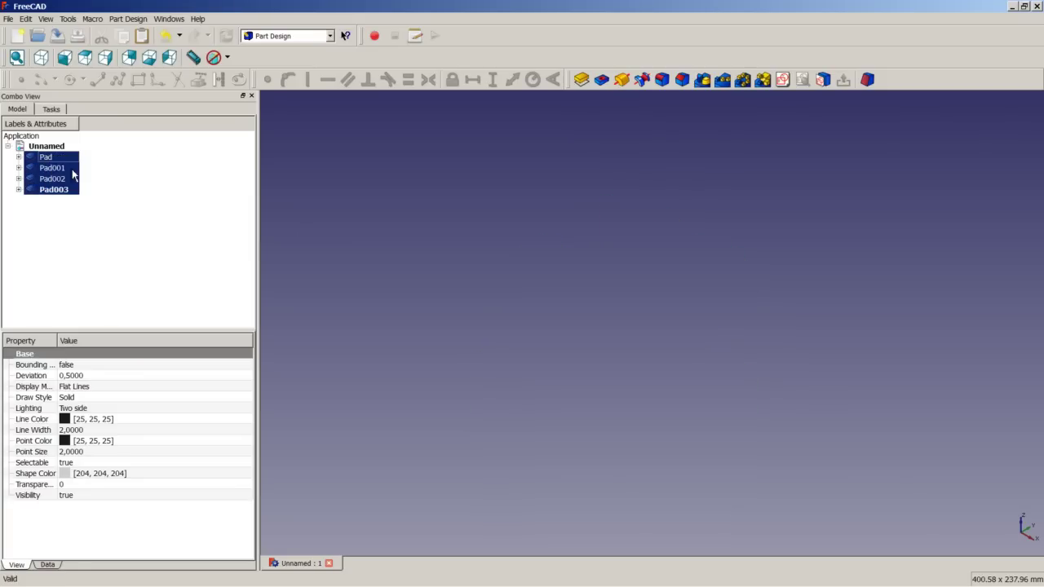
pyautogui.click(614, 338)
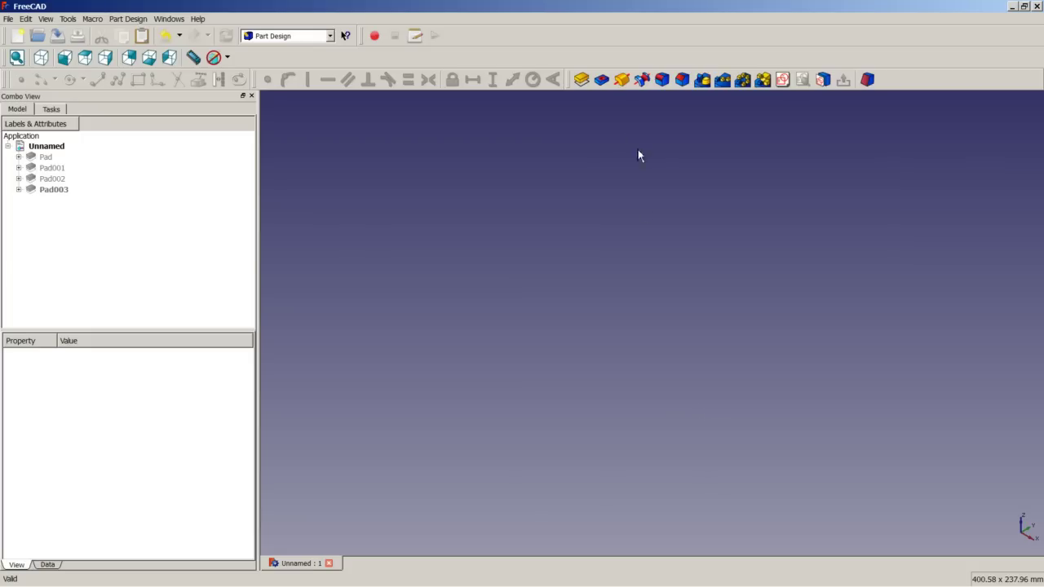
# Step: Create a new sketch on the YZ-plane with zero offset
pyautogui.click(782, 80)
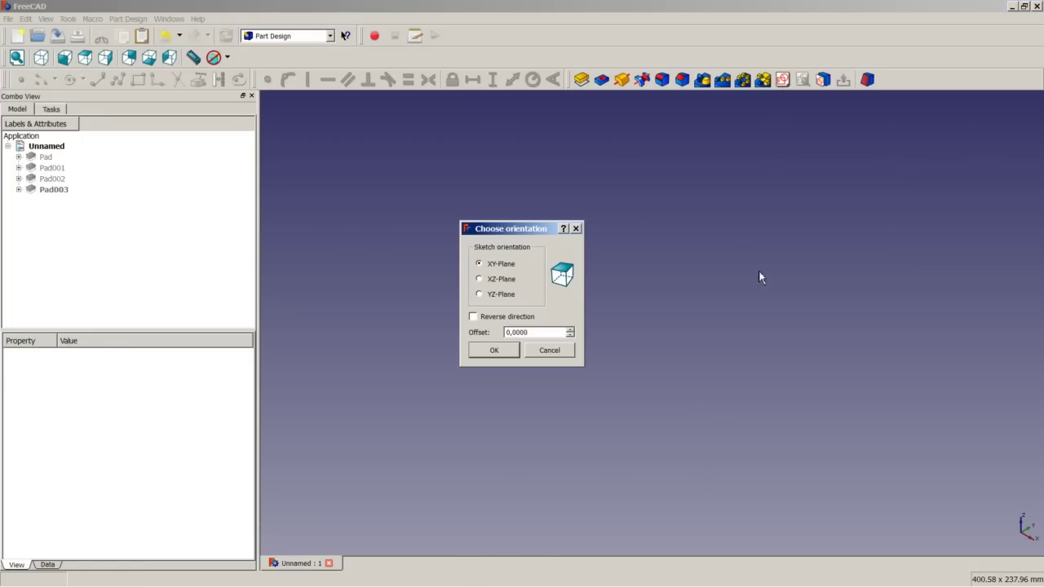
pyautogui.click(507, 295)
pyautogui.click(503, 351)
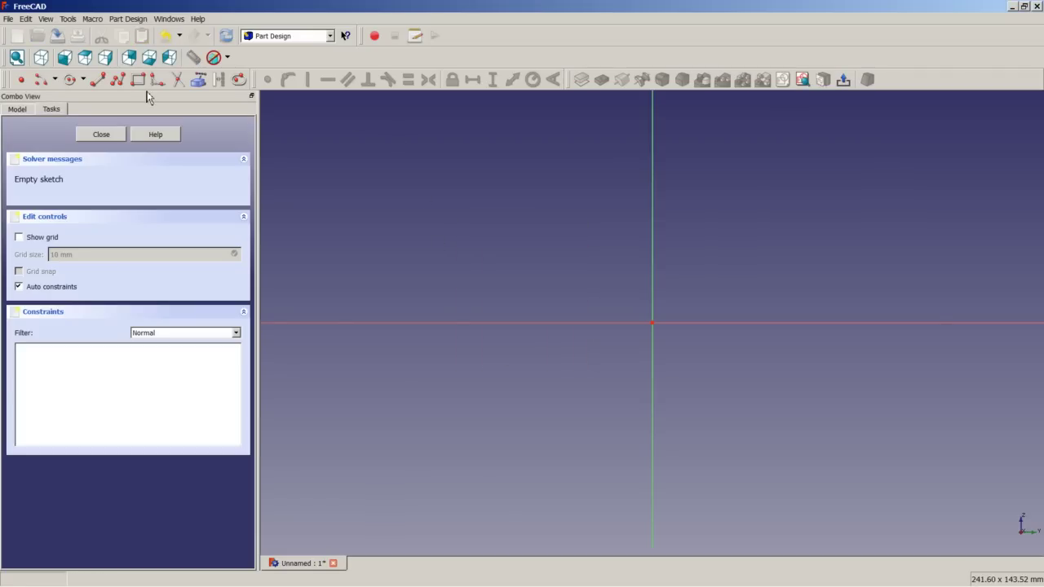
# Step: Sketch a closed six-sided profile in the upper left quadrant, about 14 mm wide and 15 mm high, a rectangle with both upper corners cut off diagonally
pyautogui.click(118, 79)
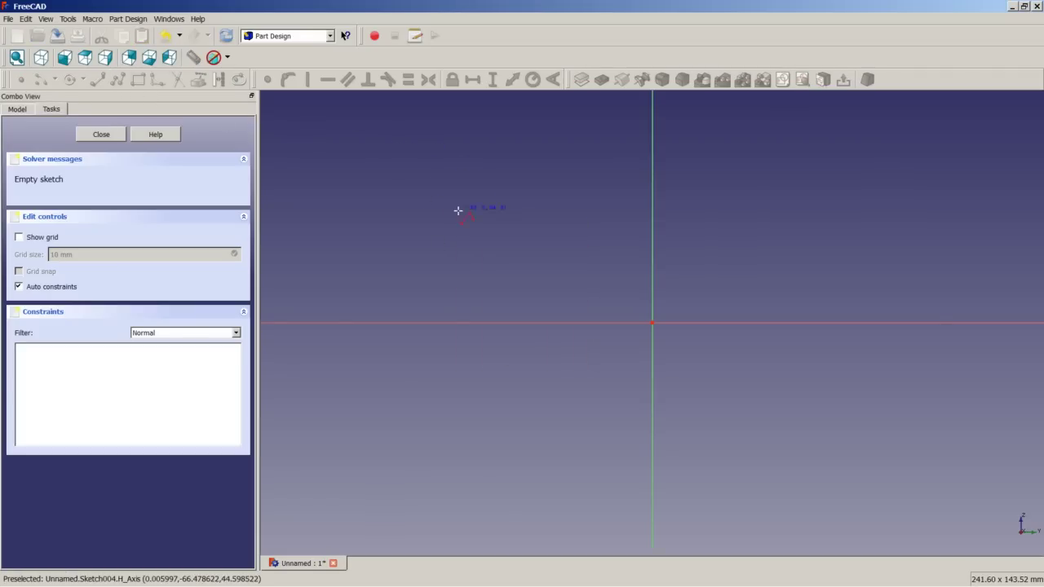
pyautogui.click(477, 231)
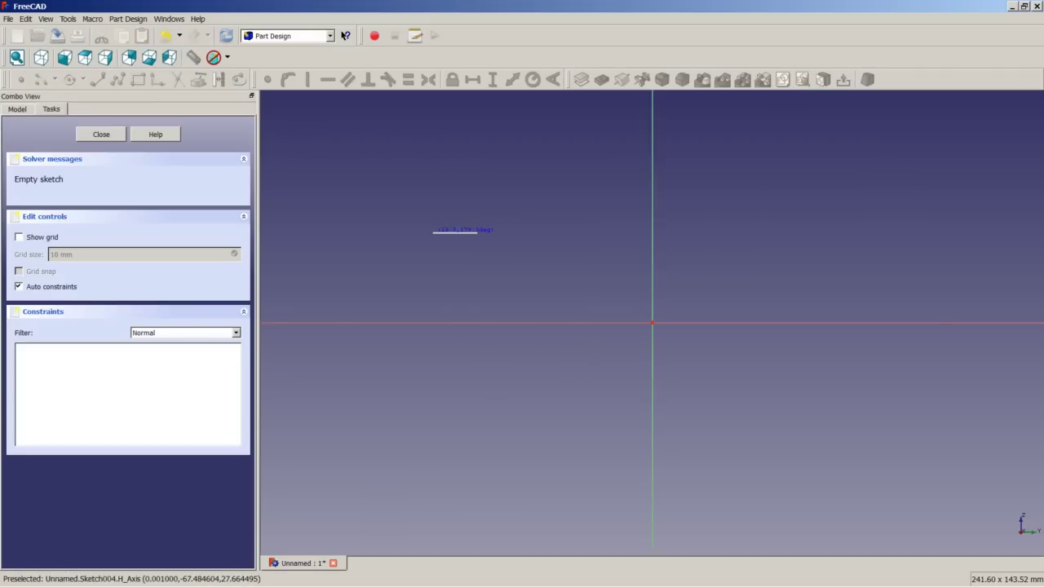
pyautogui.click(432, 232)
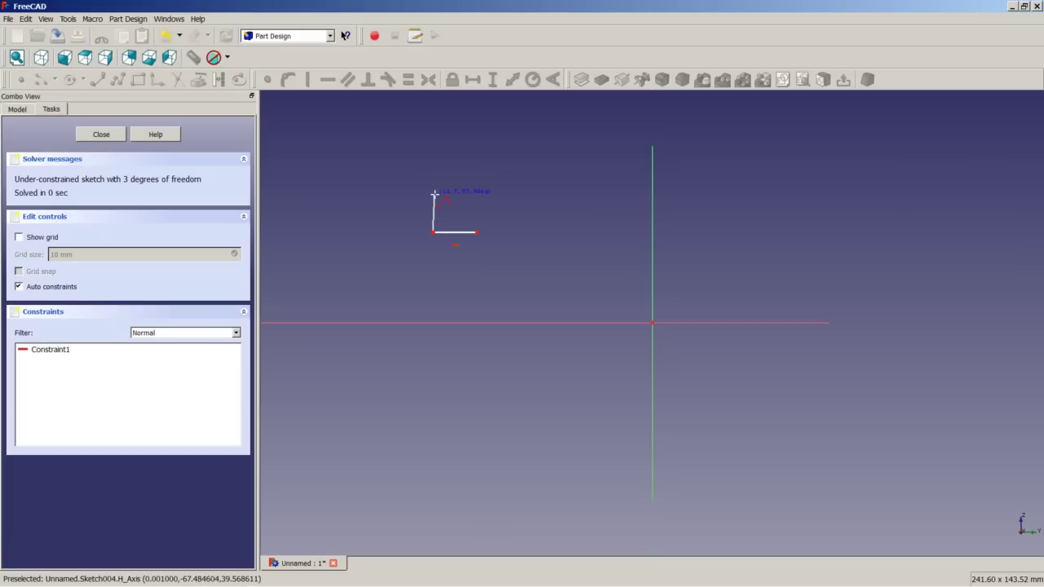
pyautogui.click(432, 193)
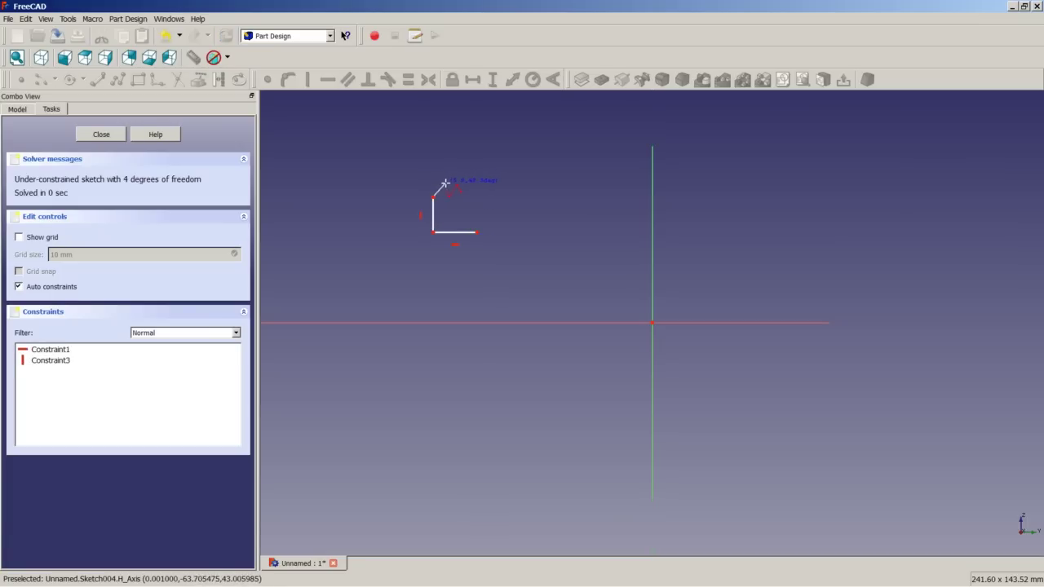
pyautogui.click(441, 183)
pyautogui.click(467, 183)
pyautogui.click(480, 196)
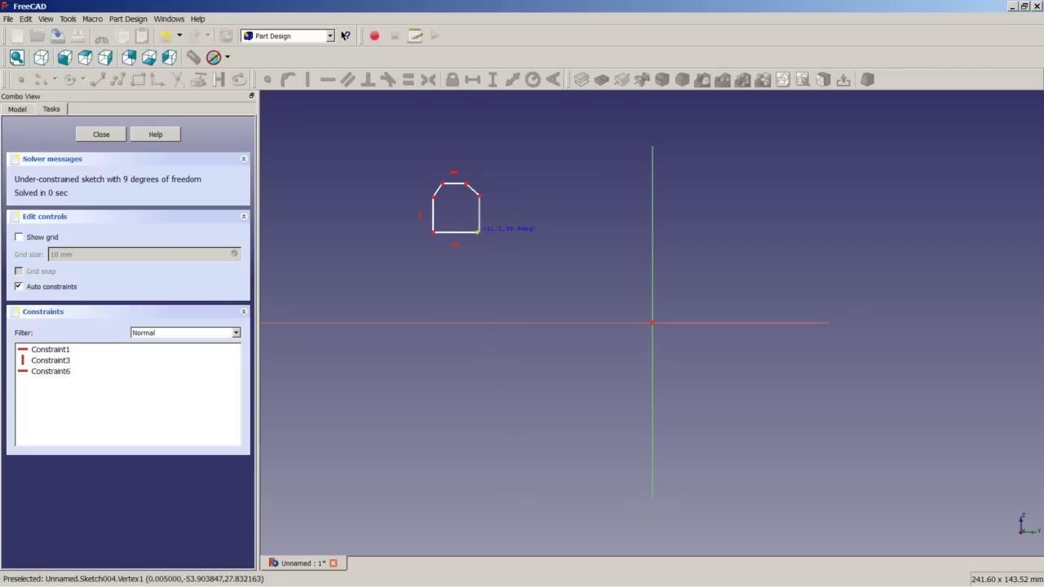
pyautogui.click(479, 232)
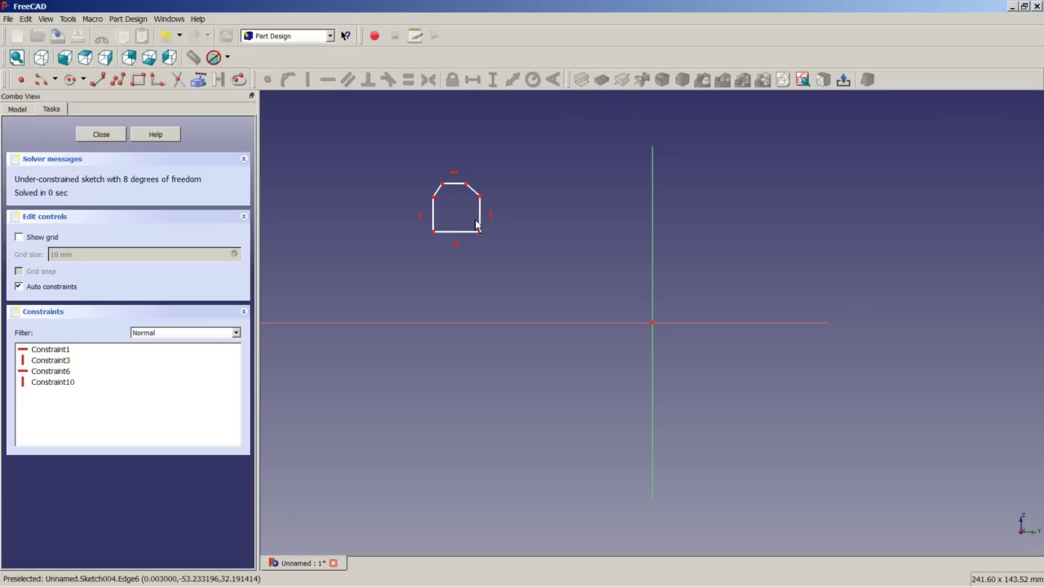
# Step: Constrain the two diagonal corner edges equal to each other and the two vertical side edges equal to each other
pyautogui.scroll(2, 464, 211)
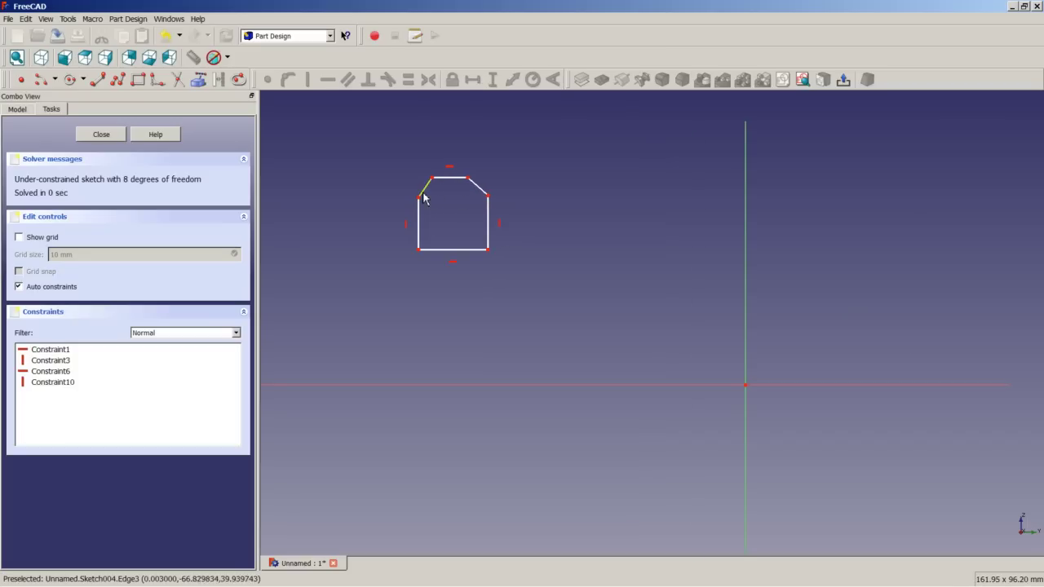
pyautogui.click(427, 187)
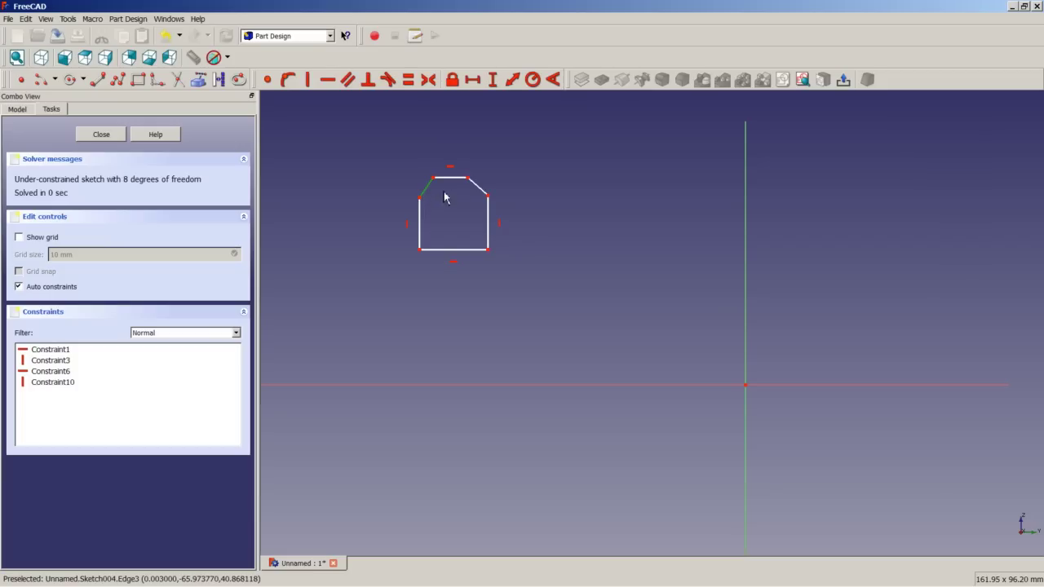
pyautogui.click(478, 188)
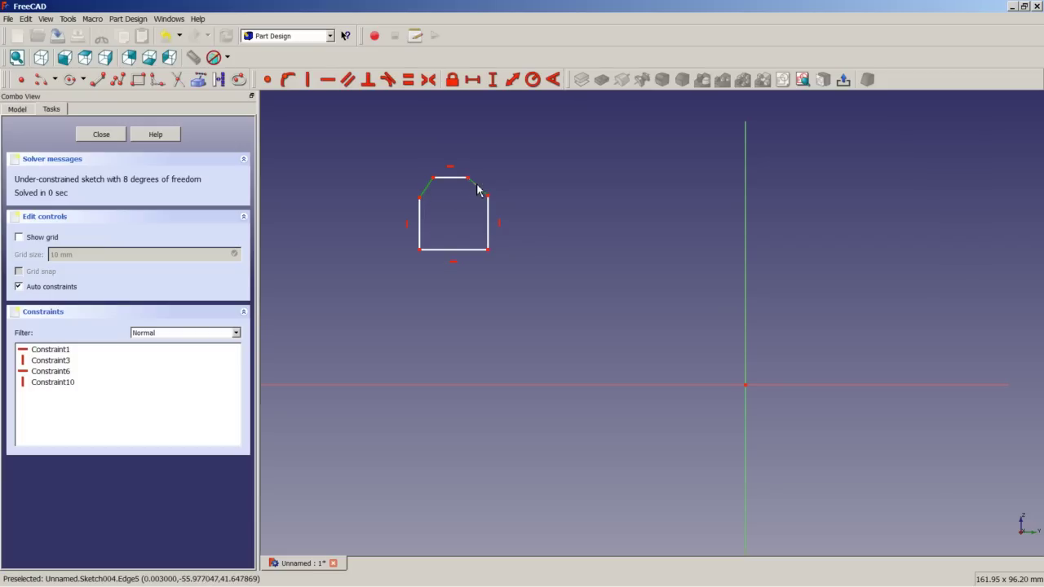
pyautogui.click(410, 81)
pyautogui.click(420, 230)
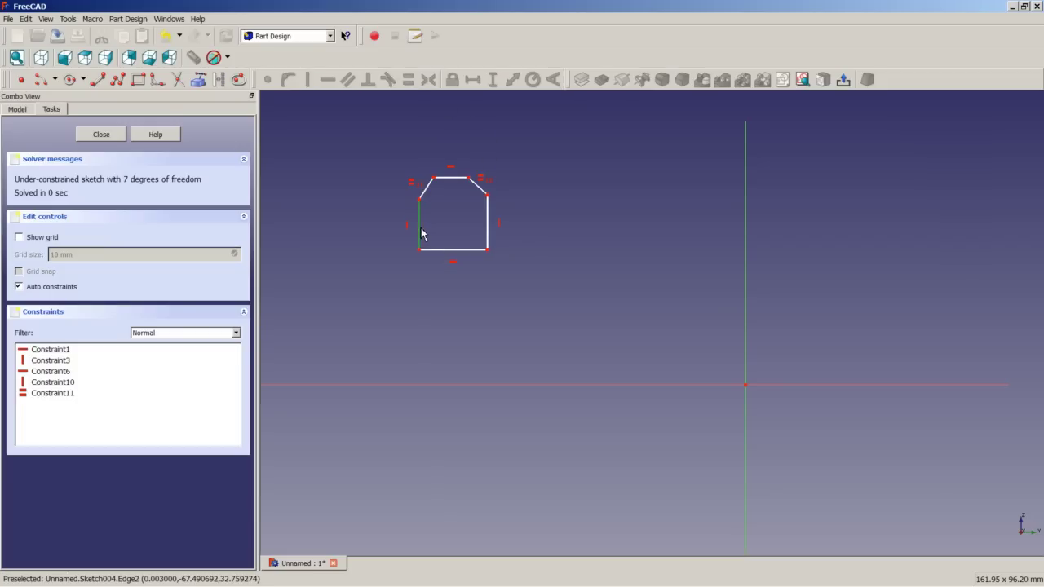
pyautogui.click(487, 231)
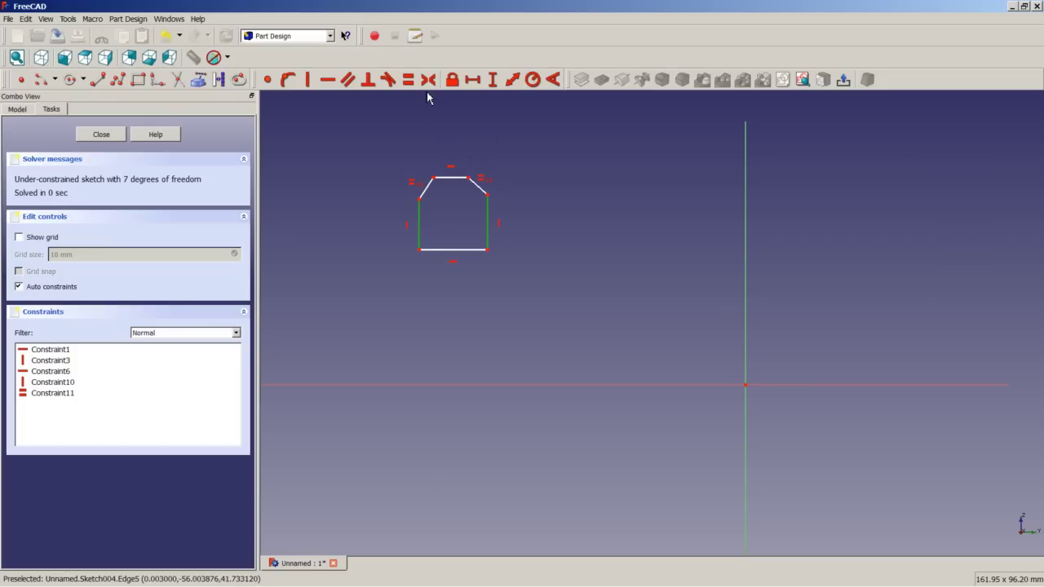
pyautogui.click(408, 79)
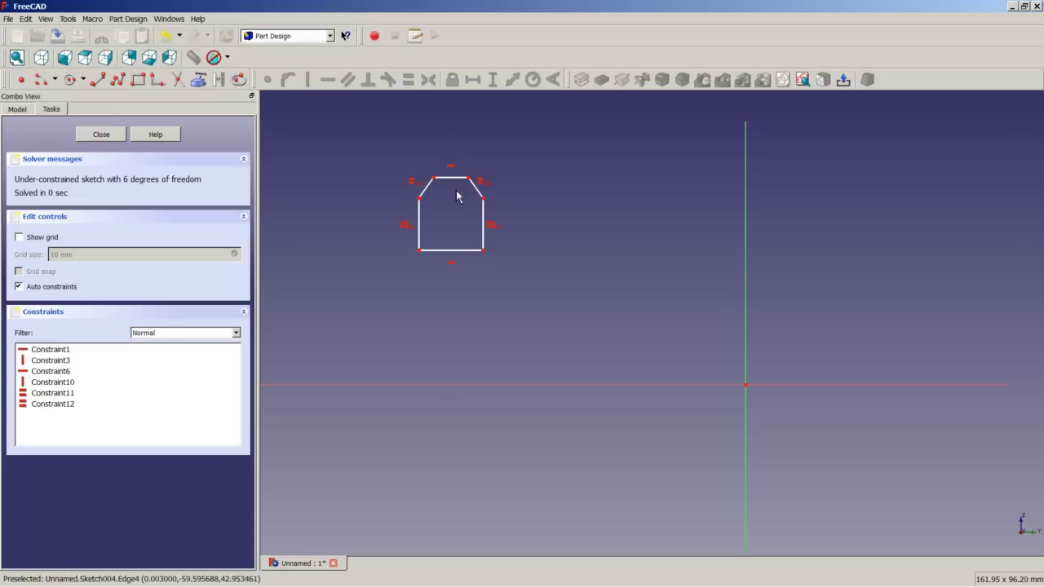
# Step: Dimension the profile's bottom edge with a horizontal length of 20 mm
pyautogui.click(435, 251)
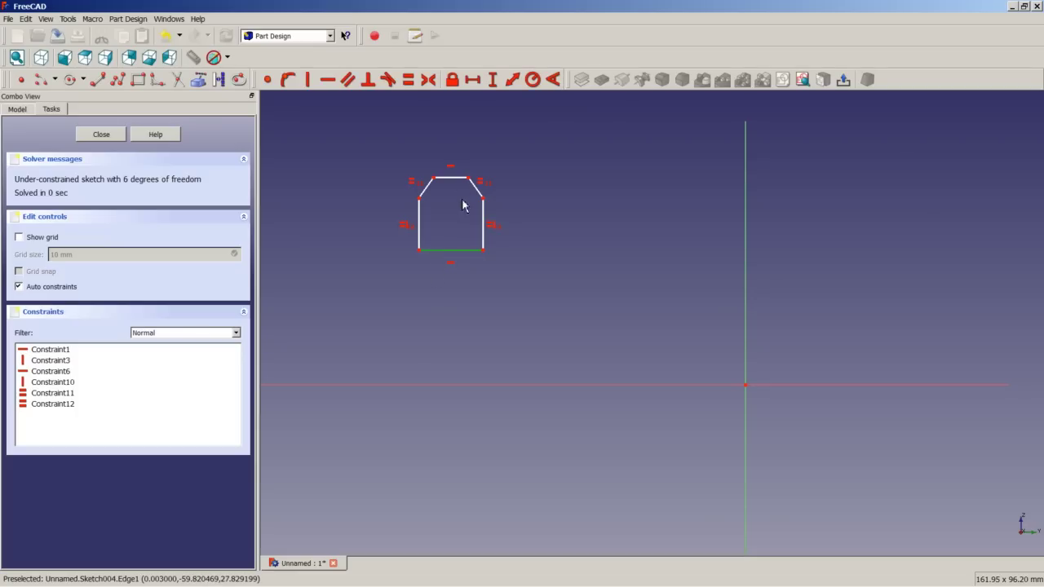
pyautogui.click(472, 80)
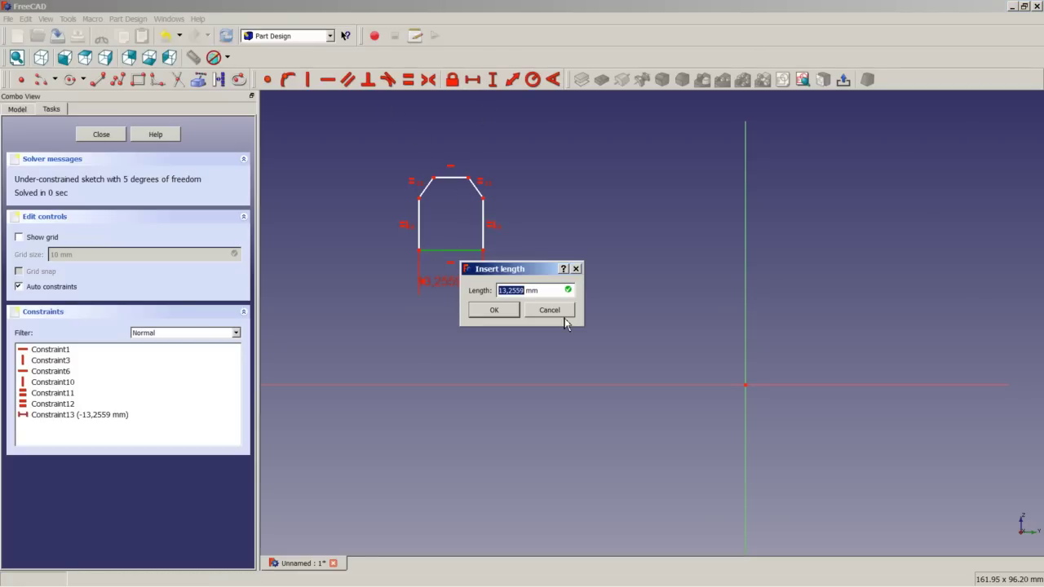
pyautogui.write('20')
pyautogui.press('Return')
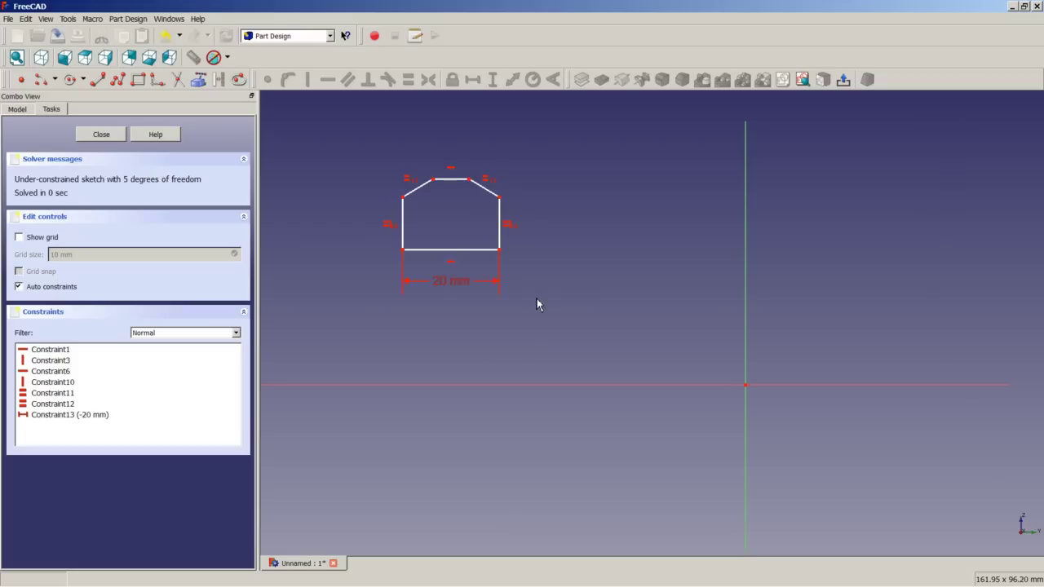
# Step: Dimension the profile's upper left diagonal edge 2,5 mm horizontally and 2,5 mm vertically, moving both dimension labels away from the outline
pyautogui.click(427, 196)
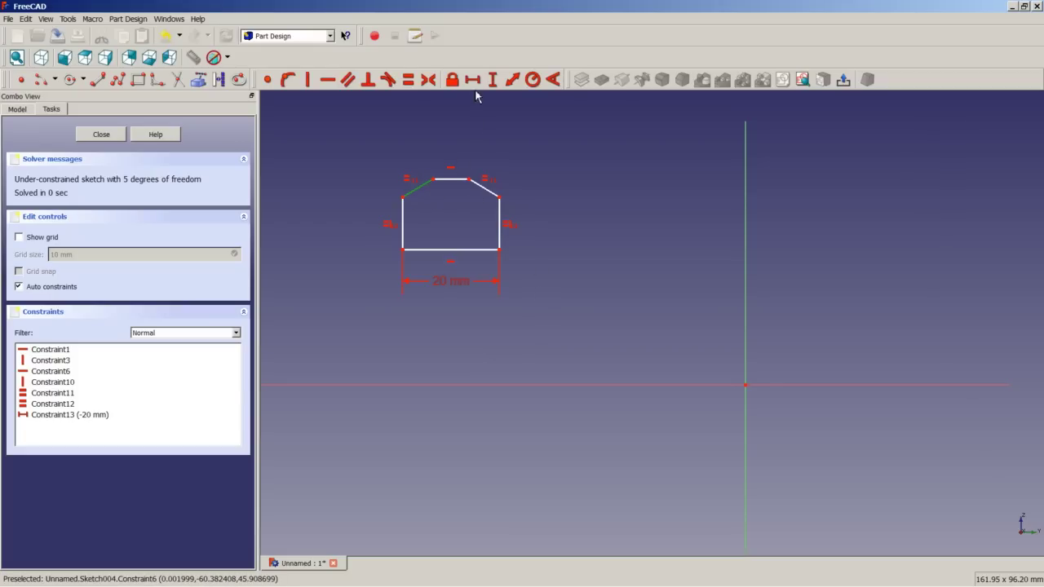
pyautogui.click(473, 81)
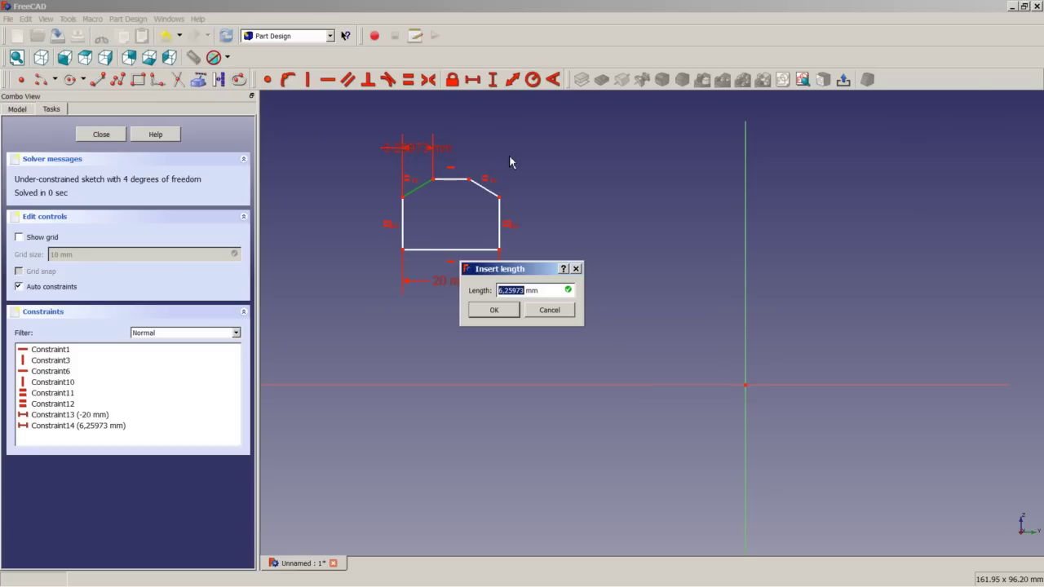
pyautogui.write('2,5')
pyautogui.press('Return')
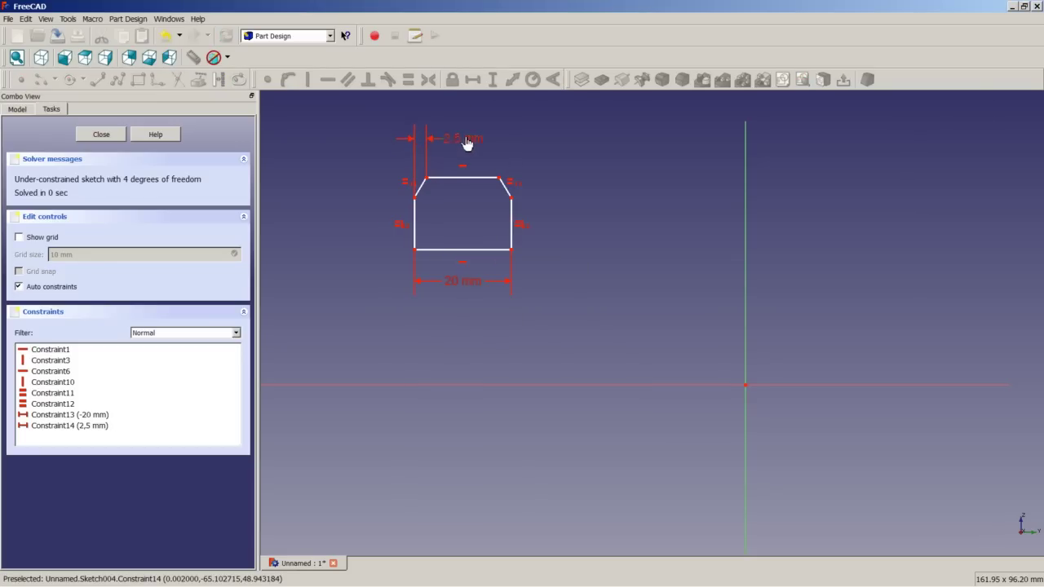
pyautogui.moveTo(467, 144); pyautogui.dragTo(475, 137)
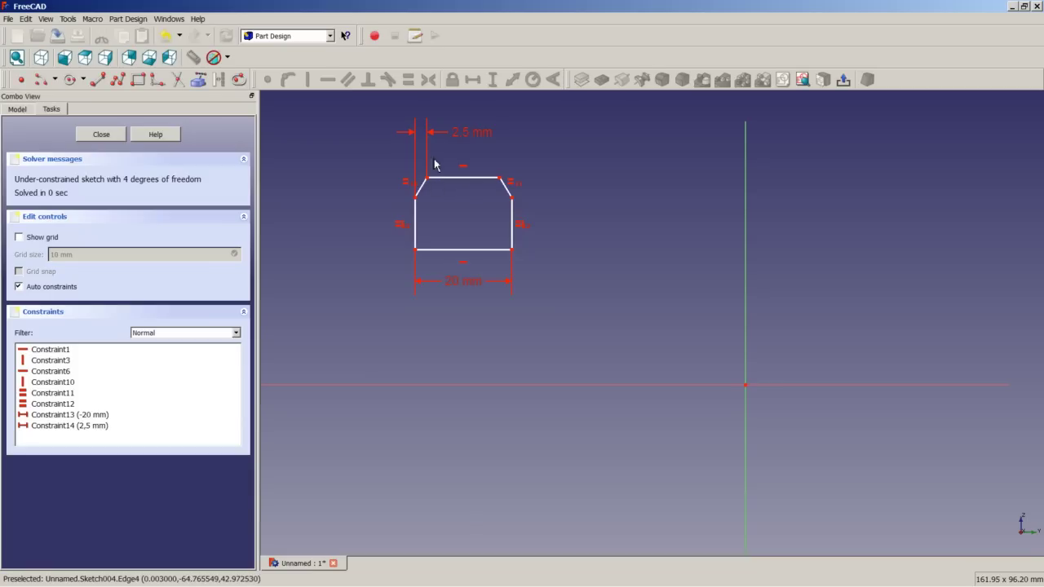
pyautogui.click(421, 187)
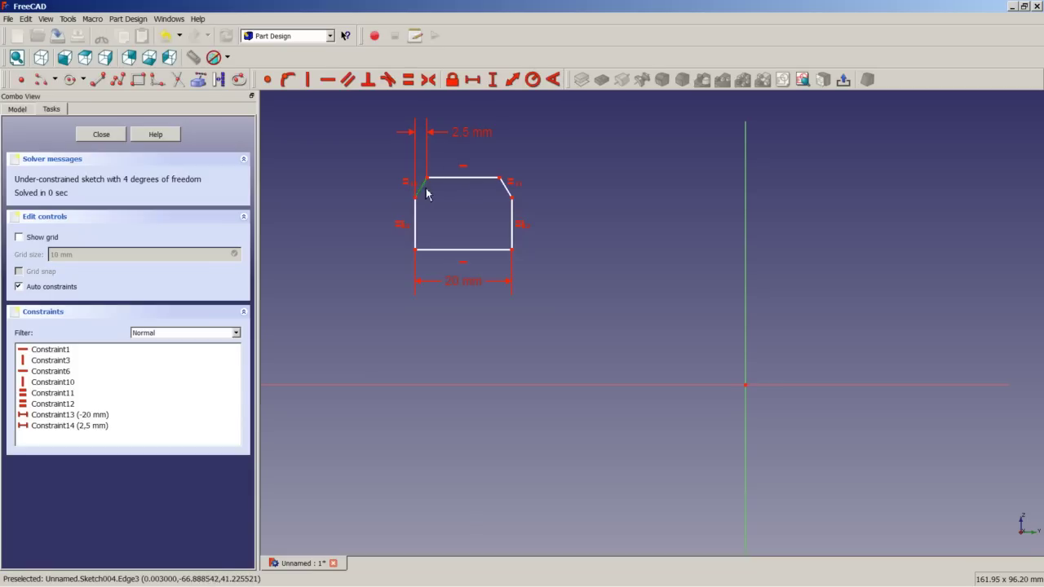
pyautogui.click(493, 79)
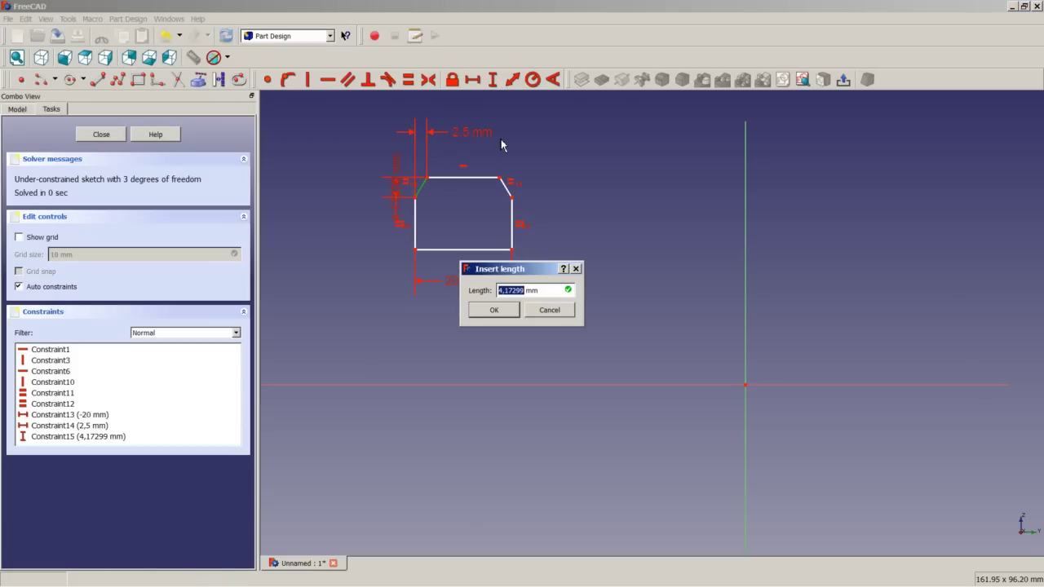
pyautogui.write('2,5')
pyautogui.press('Return')
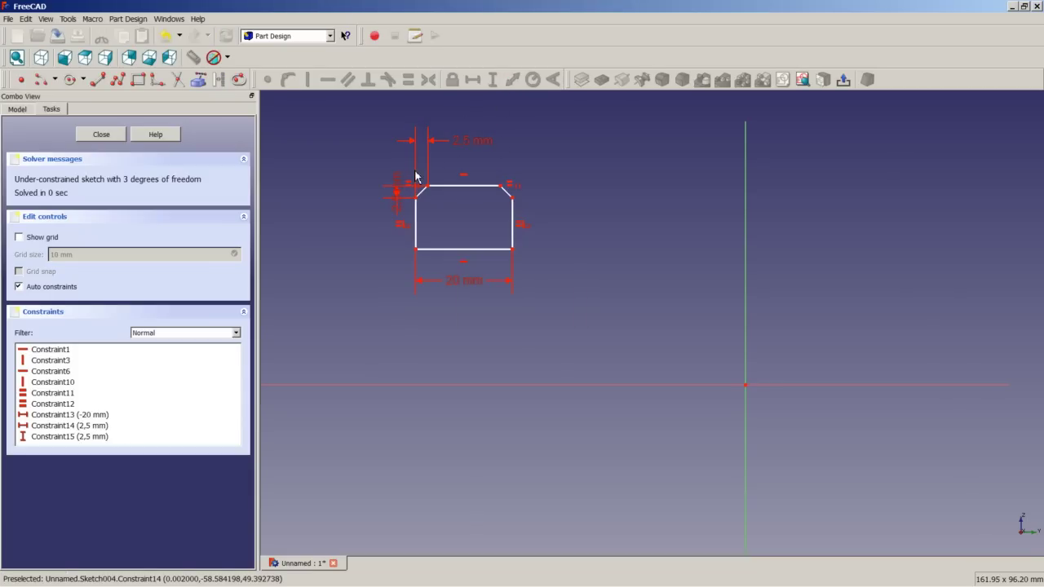
pyautogui.moveTo(396, 187); pyautogui.dragTo(360, 141)
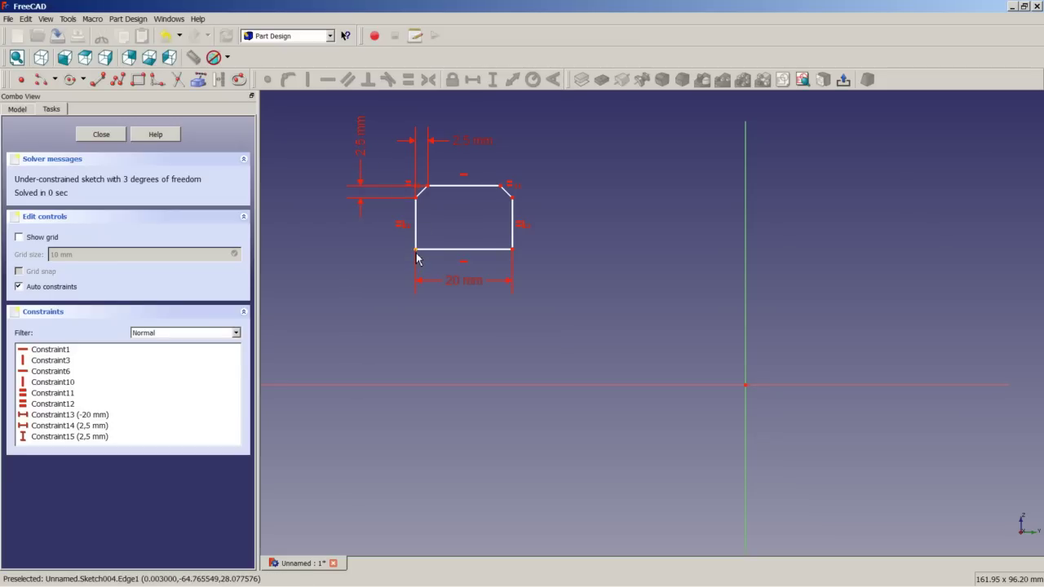
# Step: Set the profile's overall height to 20 mm from the lower left corner to the top edge, moving the dimension label clear
pyautogui.click(415, 251)
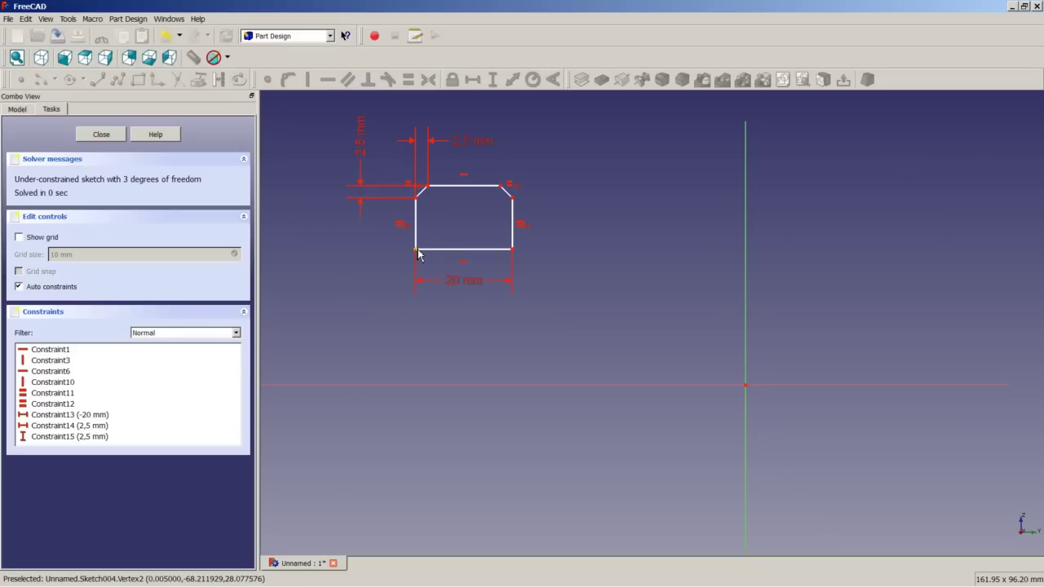
pyautogui.click(429, 187)
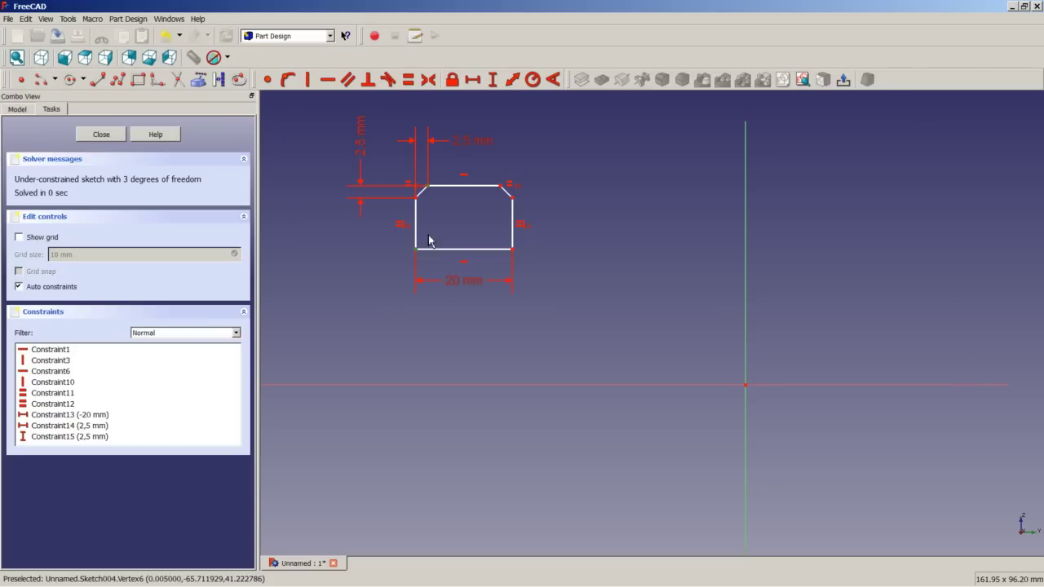
pyautogui.click(494, 82)
pyautogui.write('20')
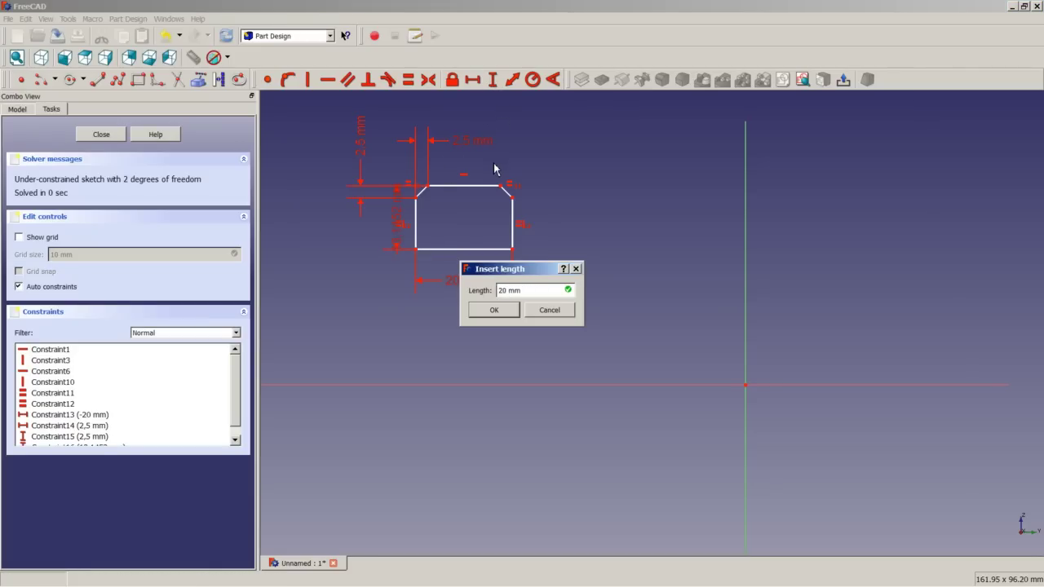
pyautogui.write('0')
pyautogui.press('Return')
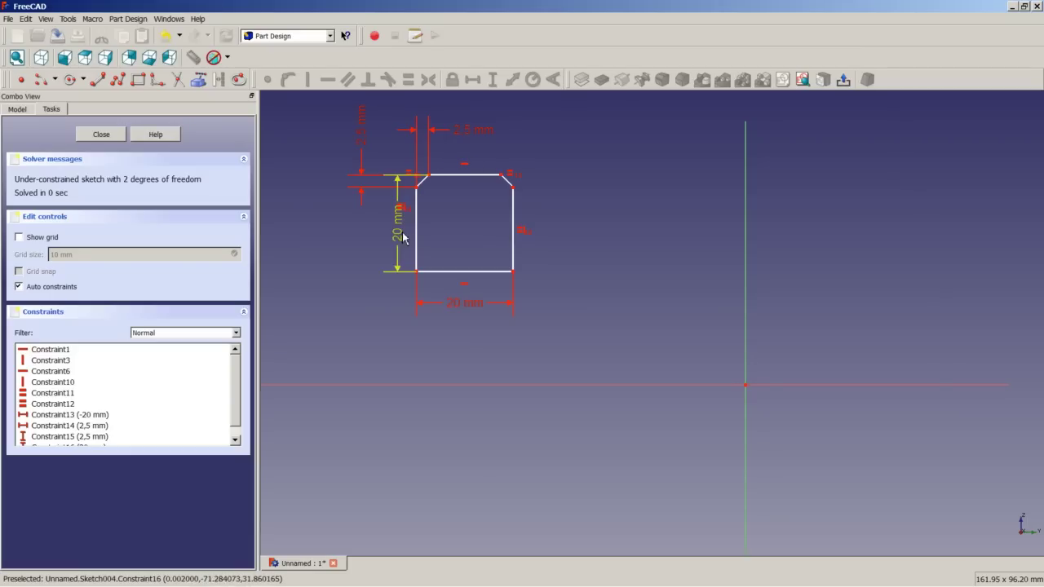
pyautogui.moveTo(403, 236); pyautogui.dragTo(310, 227)
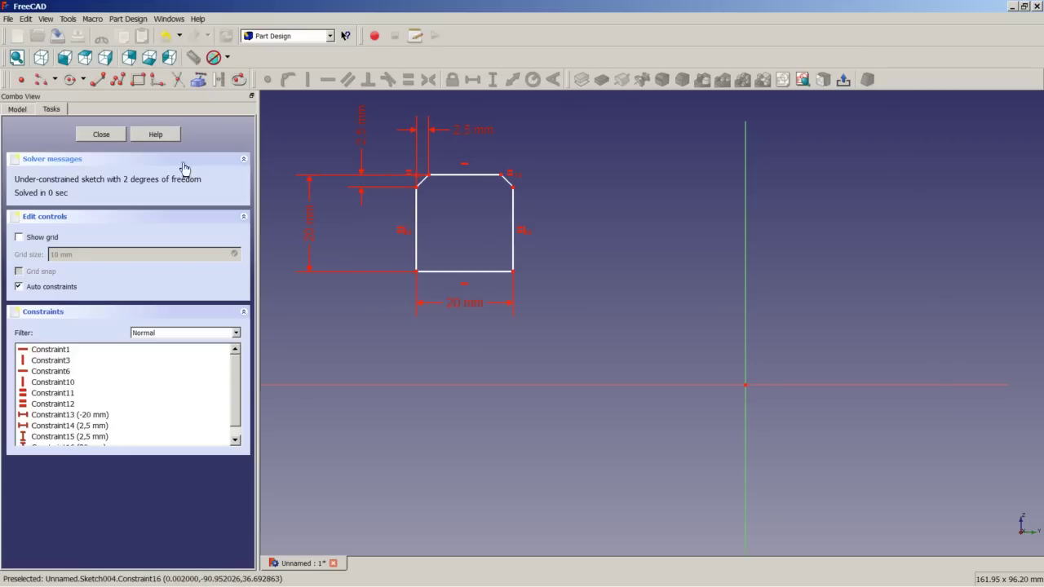
pyautogui.click(102, 135)
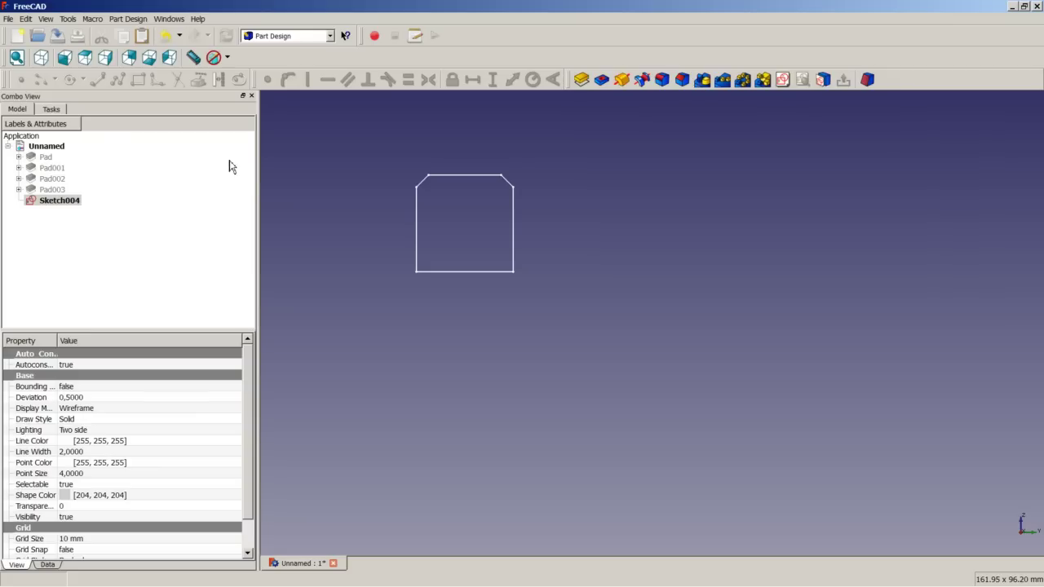
pyautogui.click(622, 81)
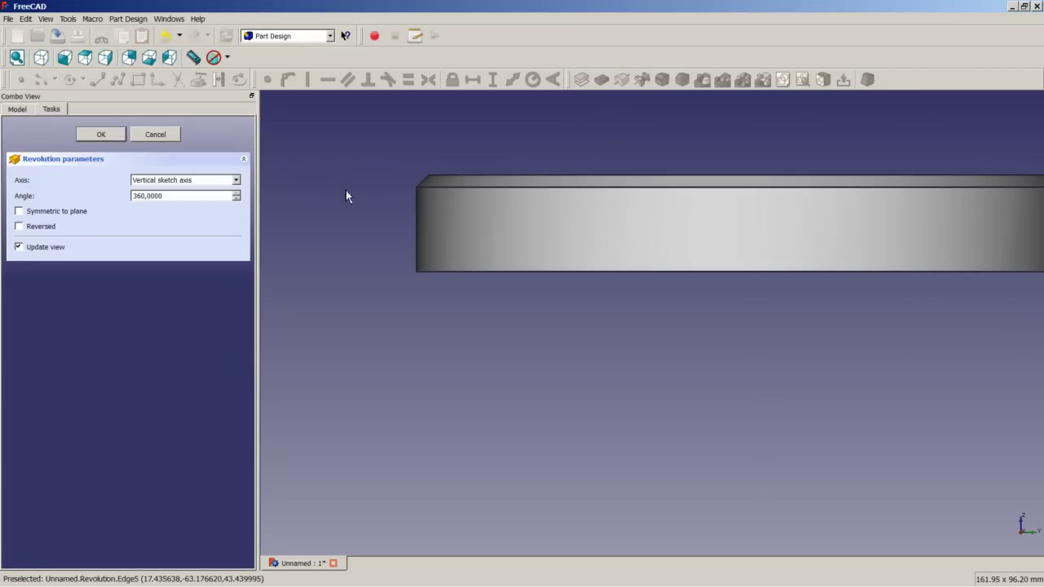
pyautogui.click(238, 180)
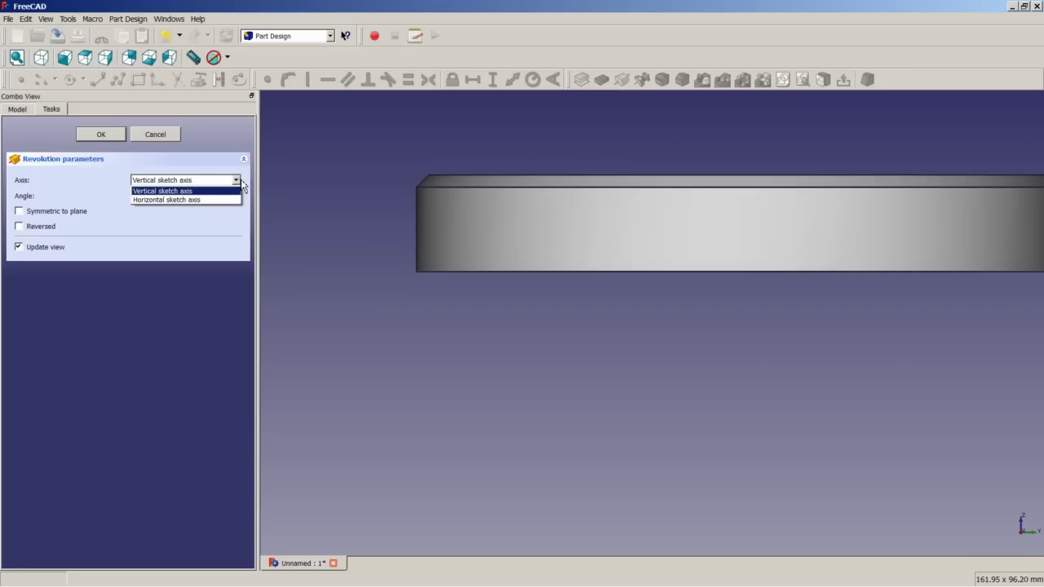
pyautogui.click(189, 201)
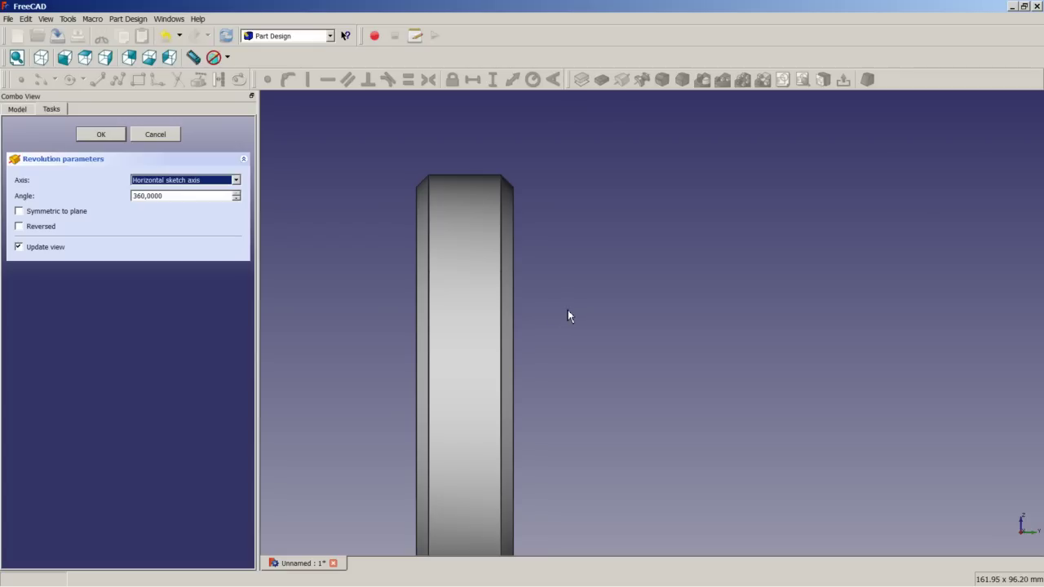
pyautogui.click(155, 135)
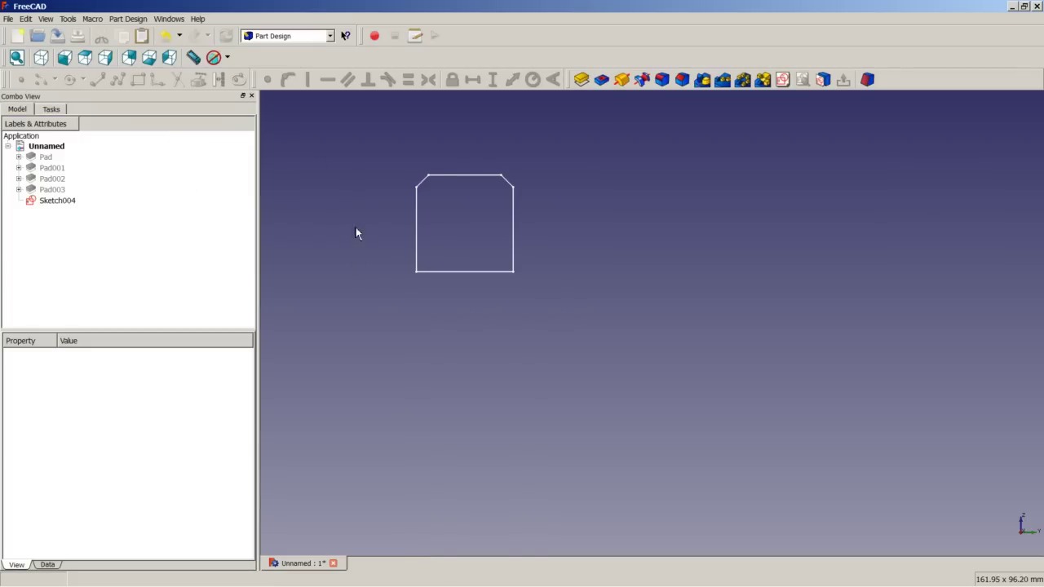
pyautogui.rightClick(68, 204)
pyautogui.click(94, 211)
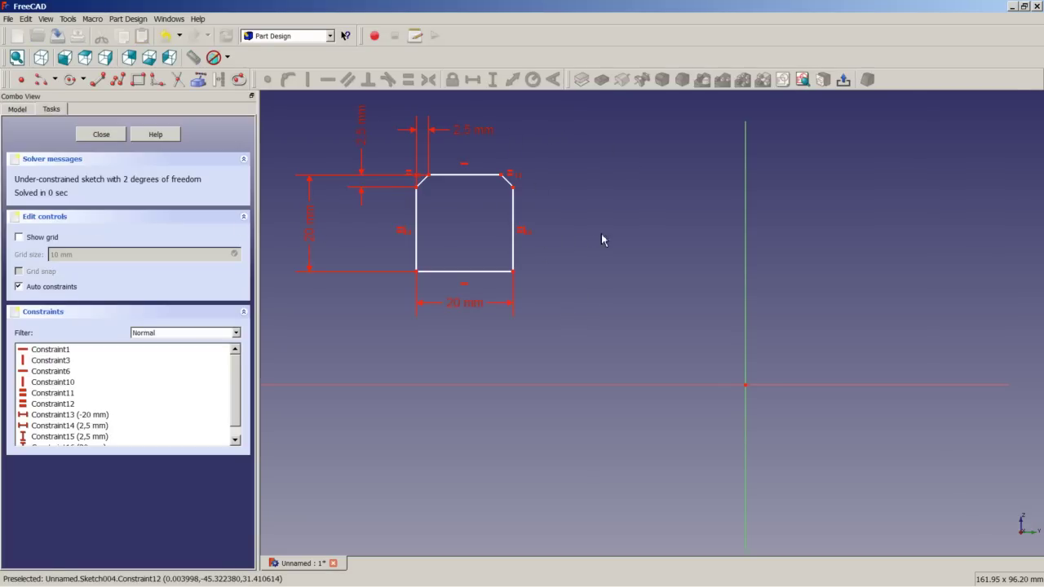
# Step: Draw a horizontal line about 48 mm long from the profile's lower right corner to the vertical axis and convert it to construction geometry
pyautogui.click(98, 84)
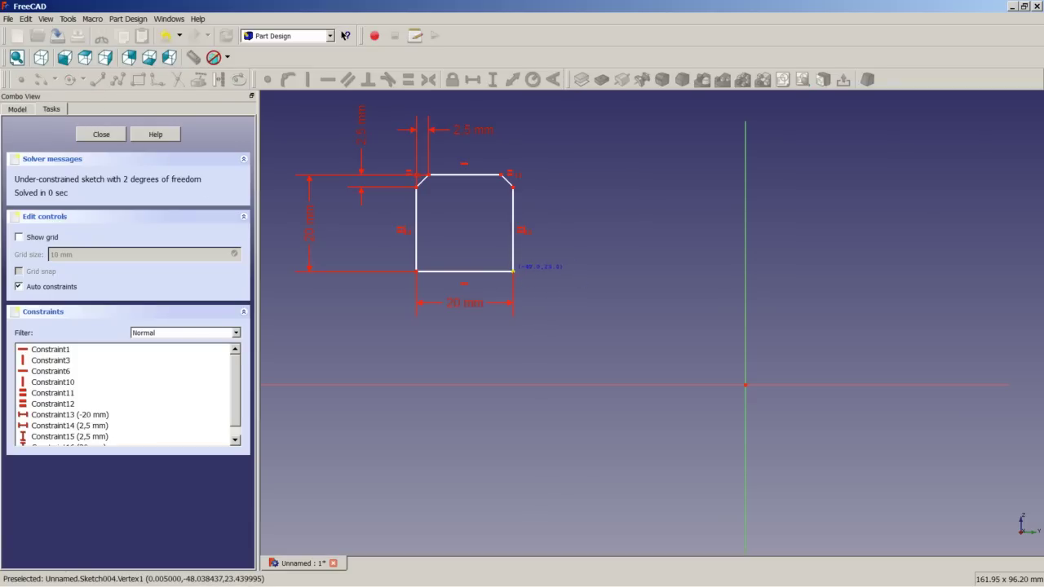
pyautogui.click(513, 270)
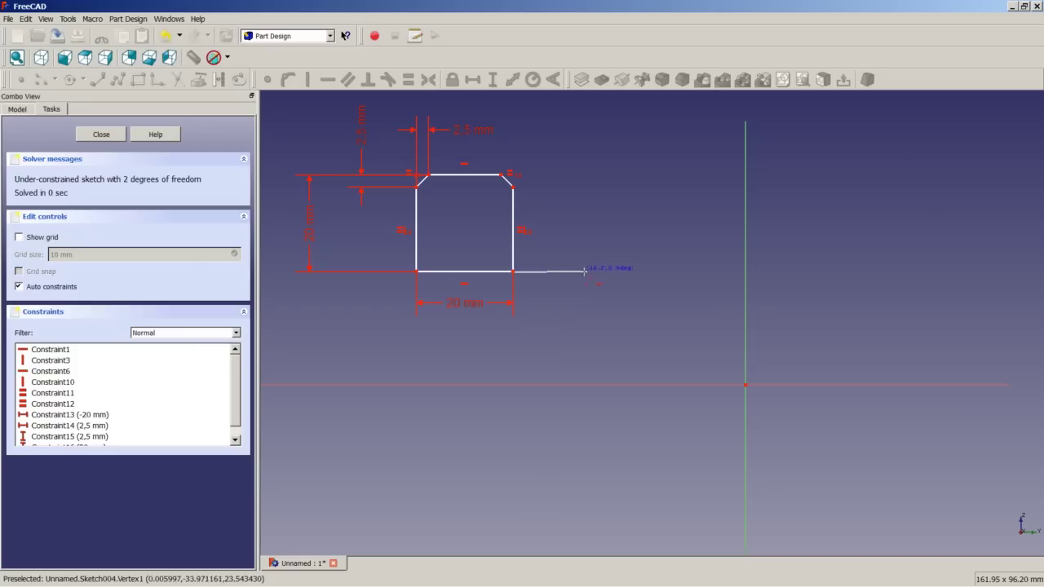
pyautogui.click(745, 272)
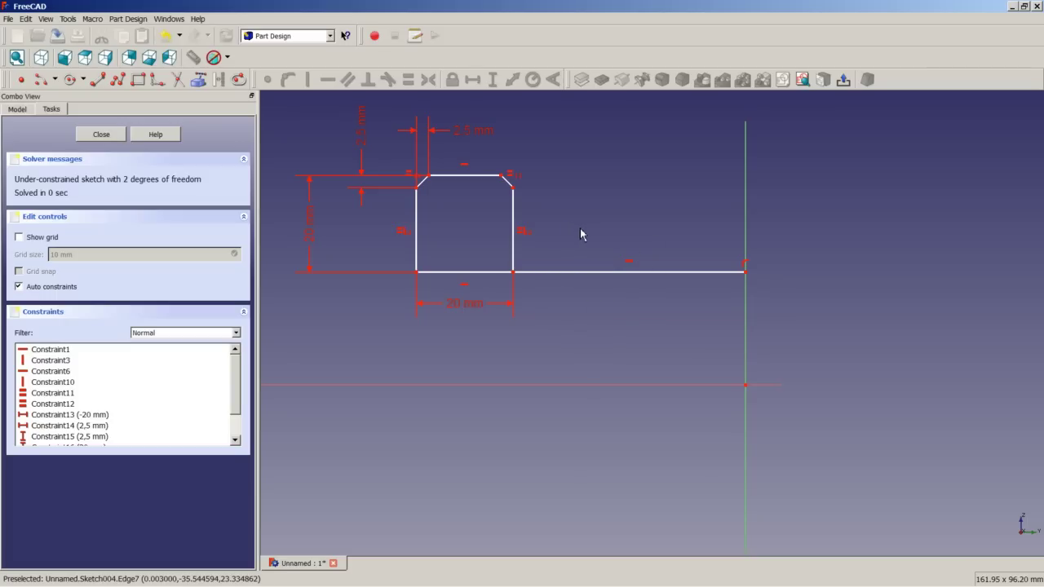
pyautogui.click(586, 274)
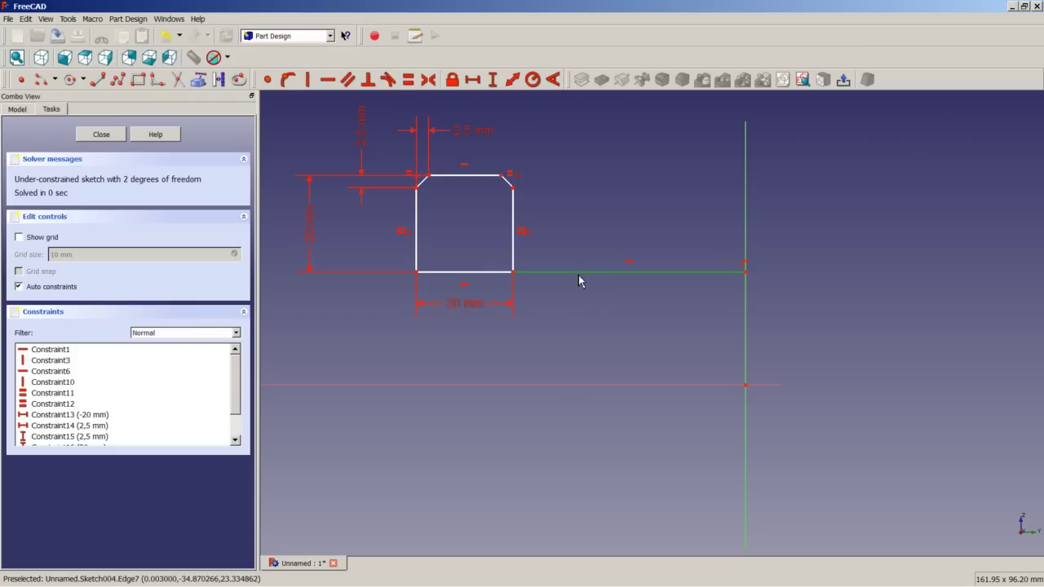
pyautogui.click(219, 80)
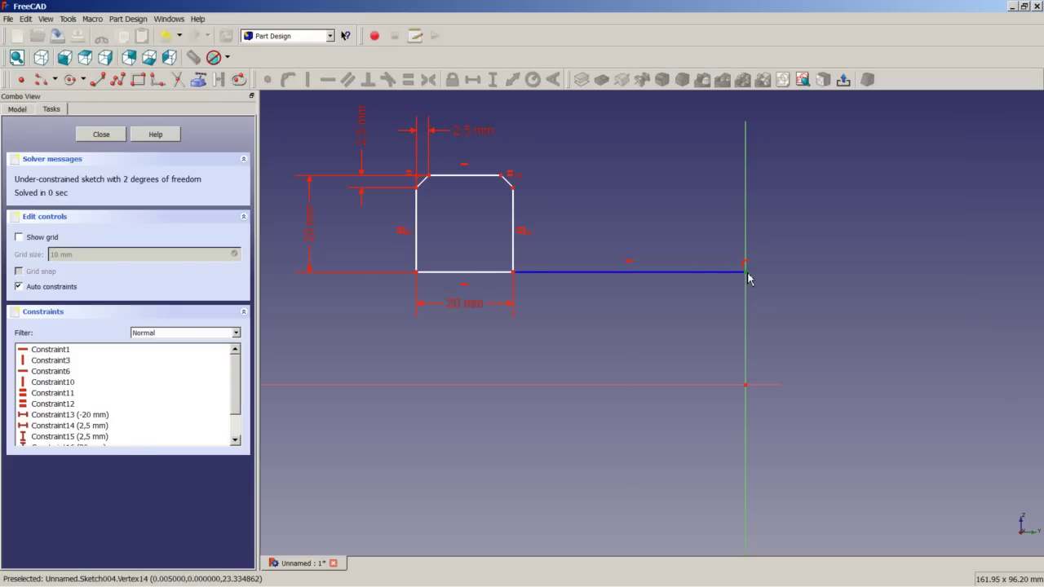
# Step: Set the vertical distance between the construction line's end on the vertical axis and the origin to 70 mm
pyautogui.click(773, 384)
pyautogui.click(493, 79)
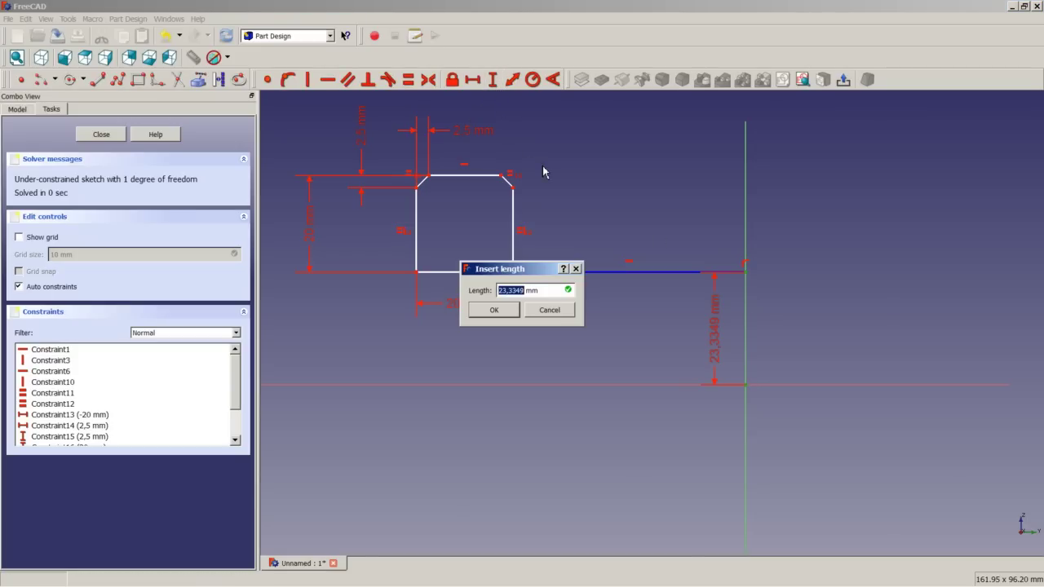
pyautogui.write('70')
pyautogui.press('Return')
pyautogui.scroll(-5, 517, 139)
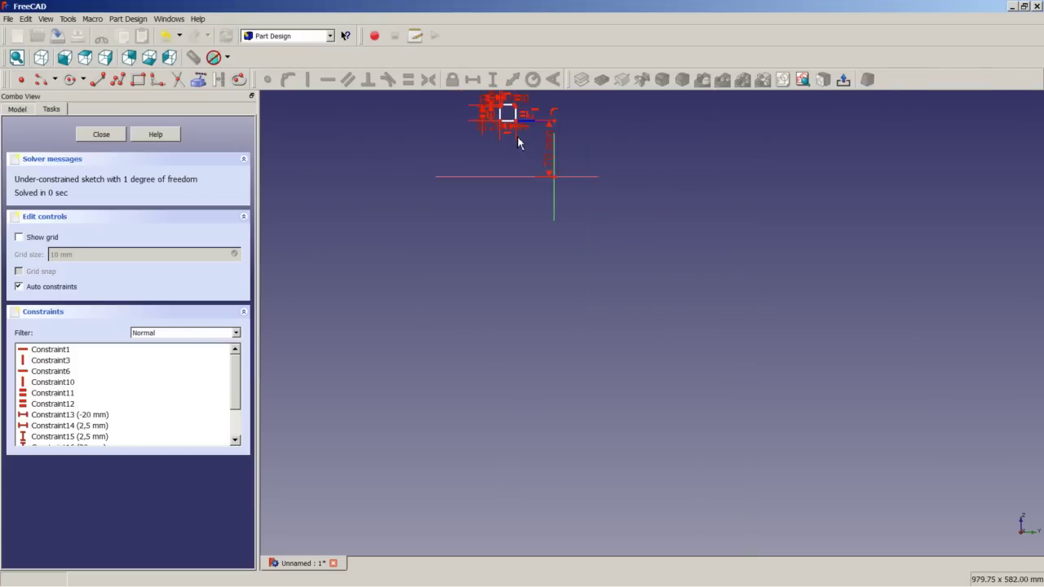
pyautogui.scroll(6, 518, 143)
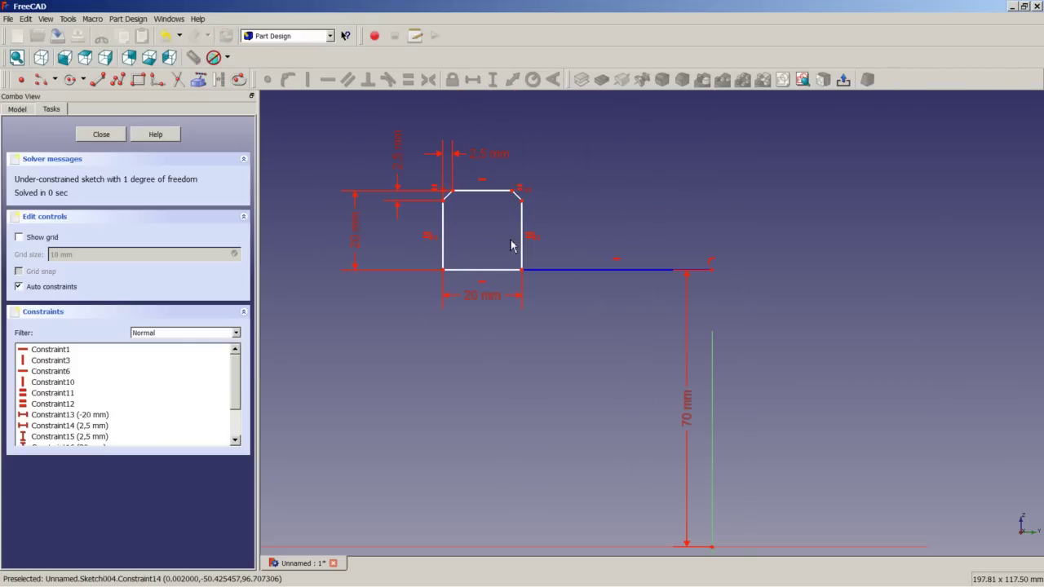
pyautogui.scroll(-1, 512, 244)
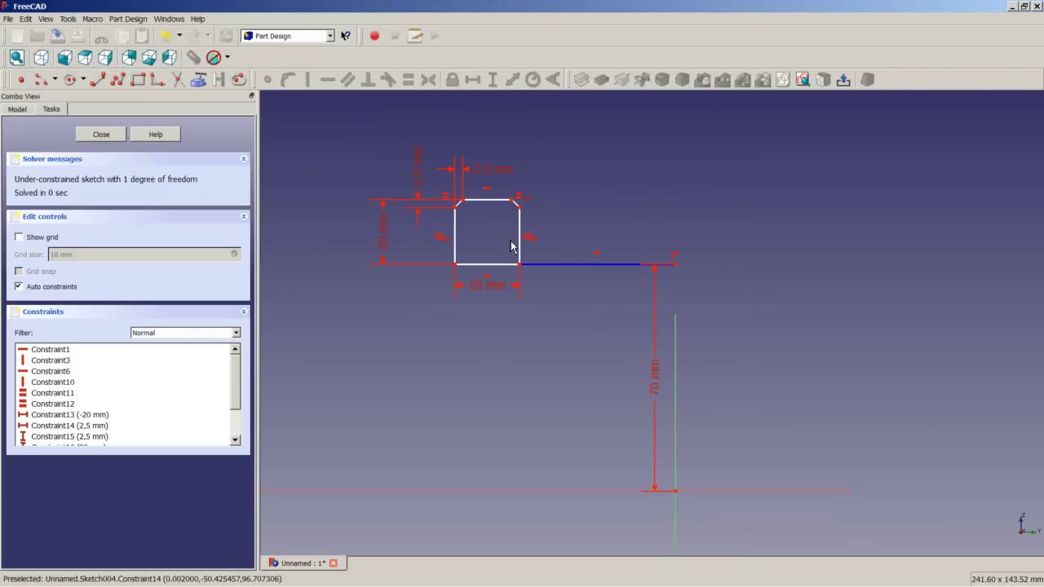
# Step: Select the horizontal construction line between the profile and the vertical axis
pyautogui.click(576, 266)
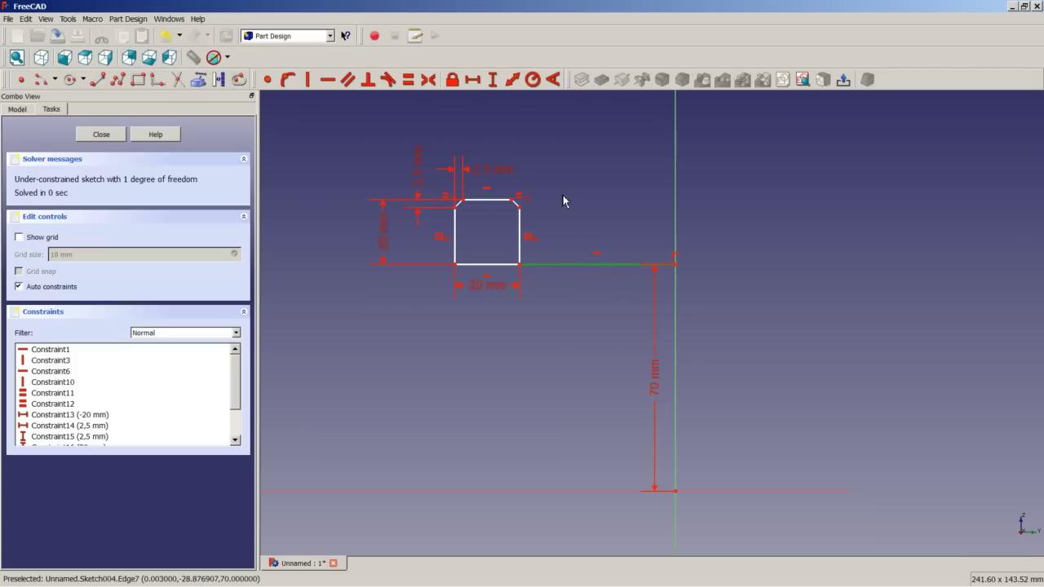
# Step: Constrain the horizontal distance between the chamfered profile and the vertical axis to 20 mm and close the sketch
pyautogui.click(477, 83)
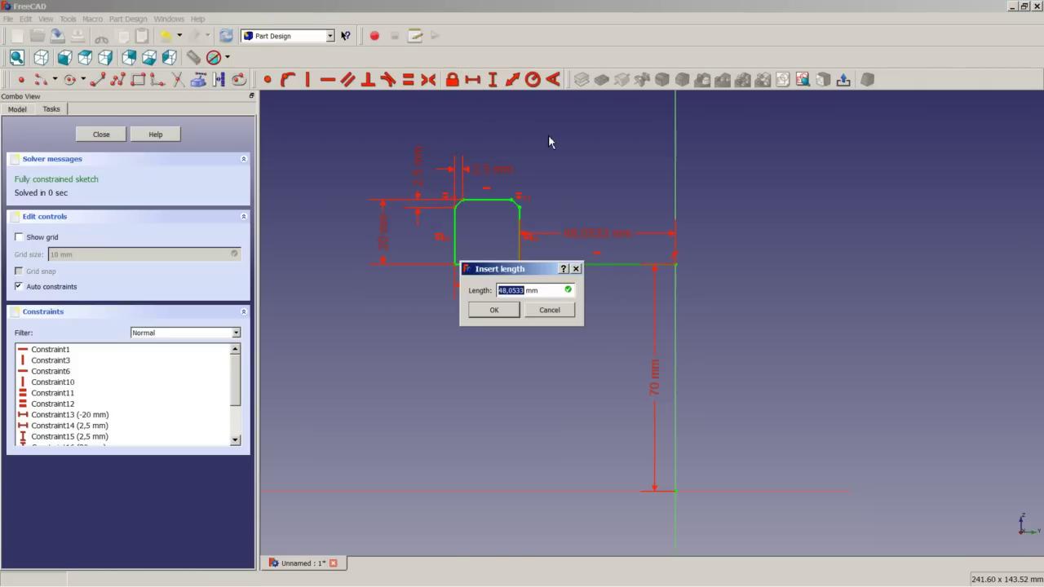
pyautogui.write('20')
pyautogui.press('Return')
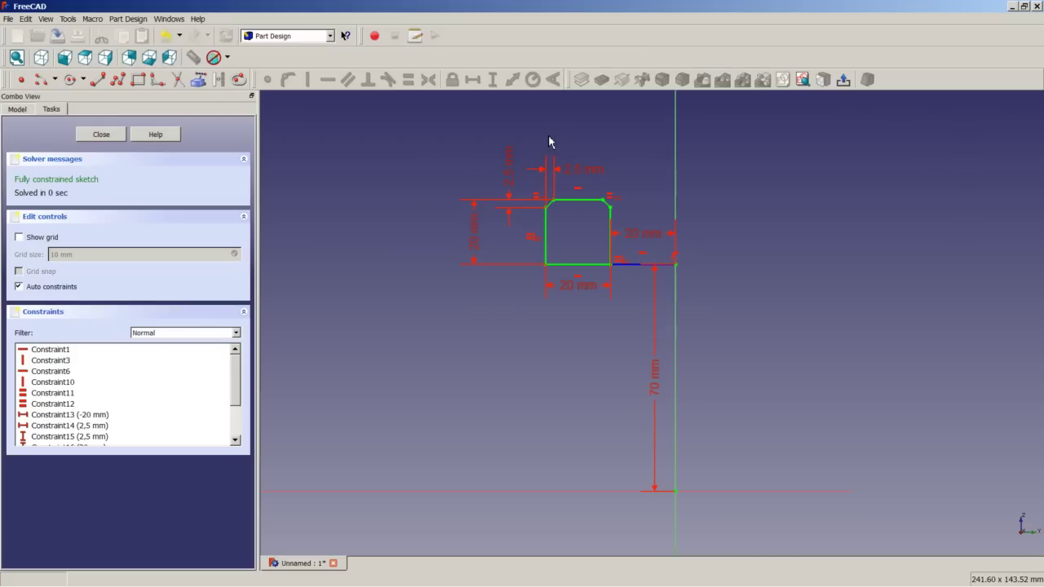
pyautogui.click(101, 134)
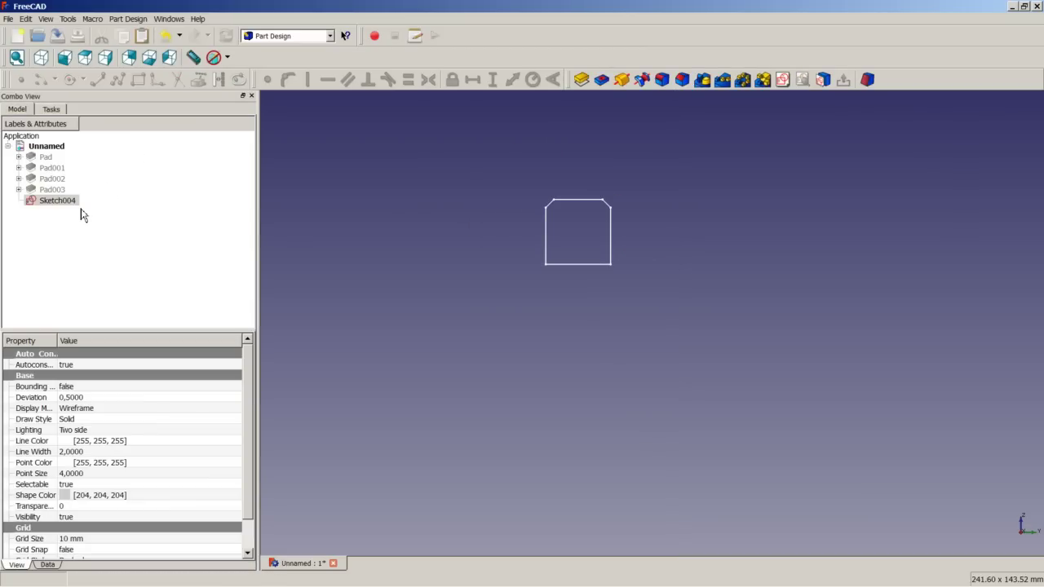
# Step: Revolve the chamfered profile sketch 360° about Sketch axis 0 to form a solid disc
pyautogui.click(621, 79)
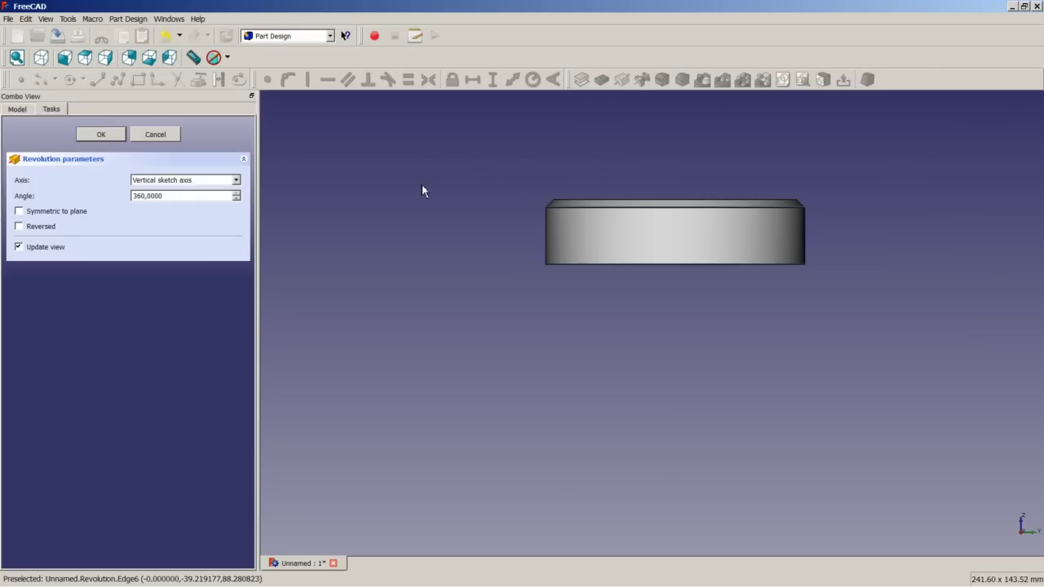
pyautogui.click(236, 180)
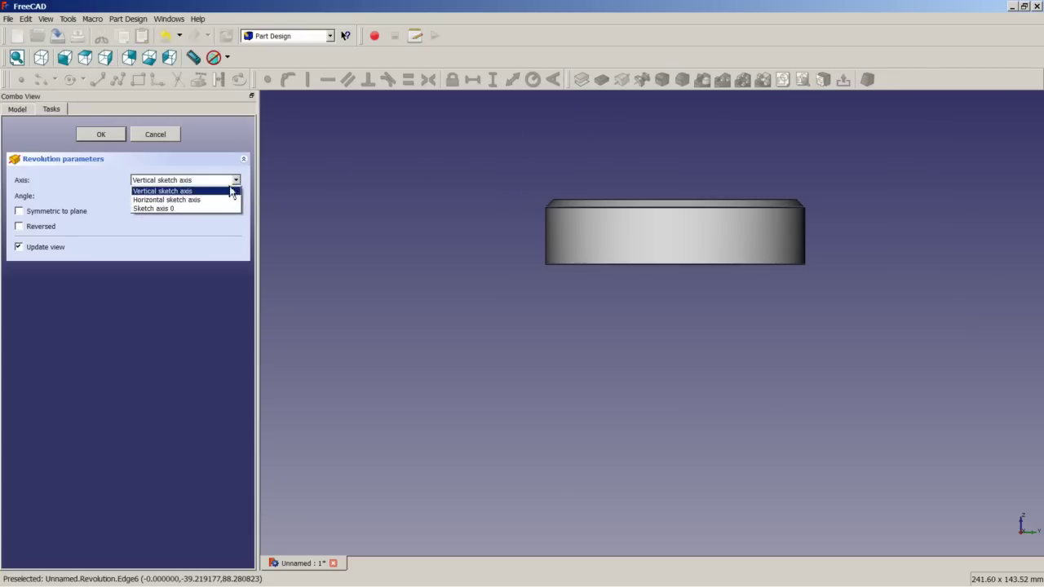
pyautogui.click(181, 209)
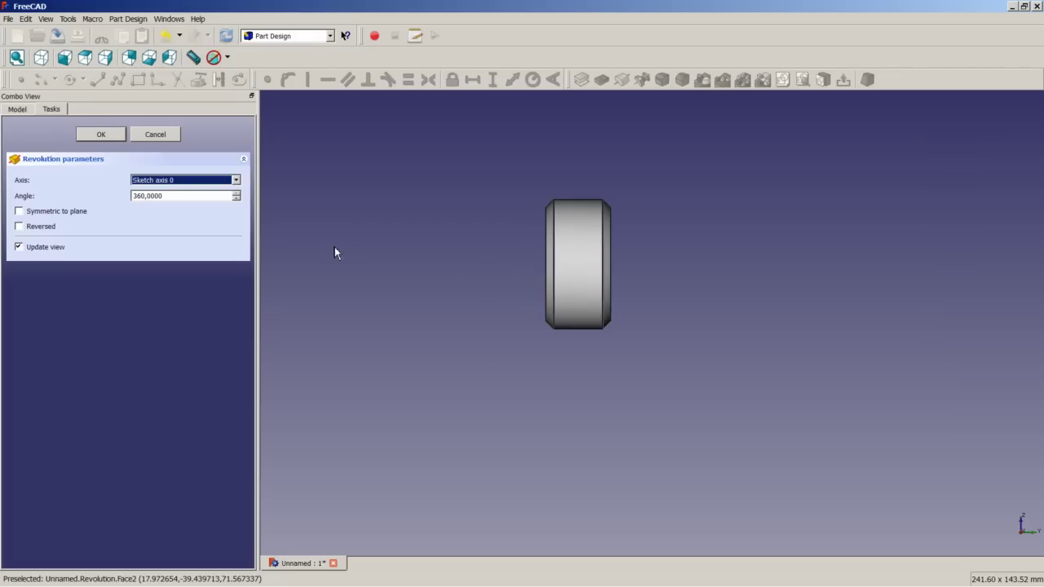
pyautogui.click(102, 133)
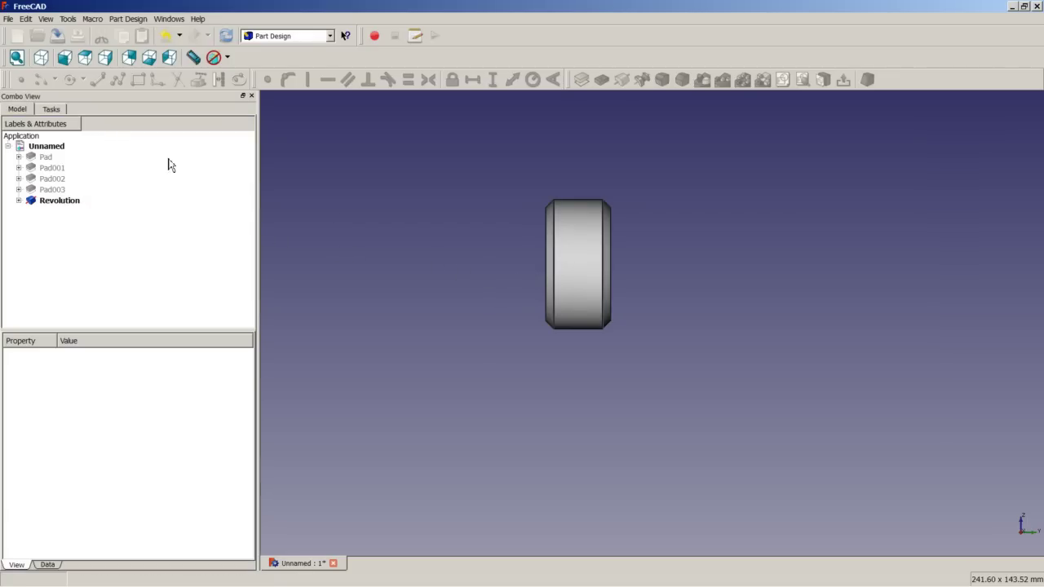
pyautogui.moveTo(493, 255); pyautogui.dragTo(520, 258, button='middle')
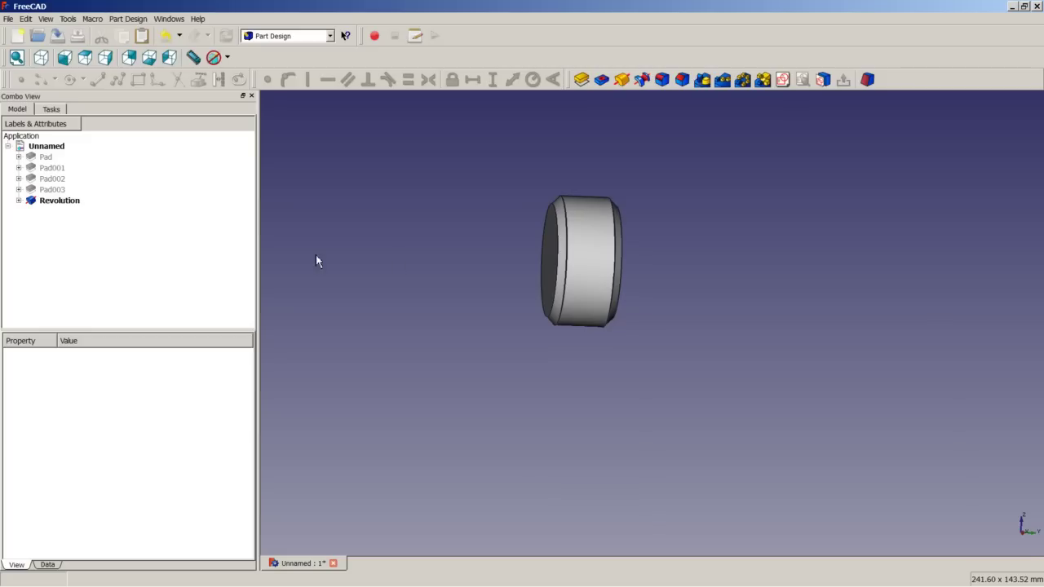
# Step: Make the four hidden pads, Pad to Pad003, visible together with the revolved disc
pyautogui.click(47, 158)
pyautogui.keyDown('shift'); pyautogui.click(52, 189); pyautogui.keyUp('shift')
pyautogui.rightClick(51, 190)
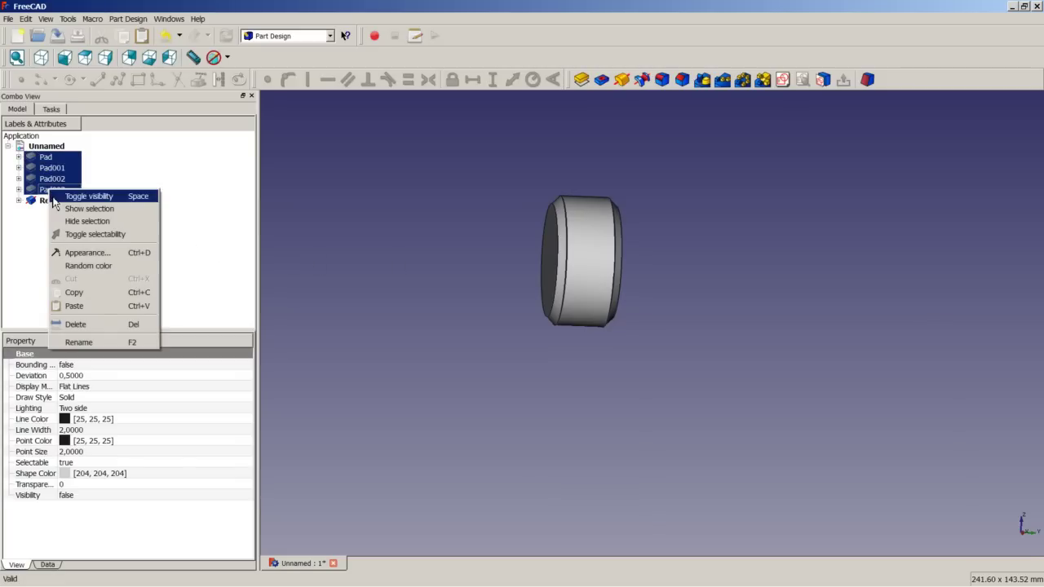
pyautogui.click(72, 200)
pyautogui.click(374, 217)
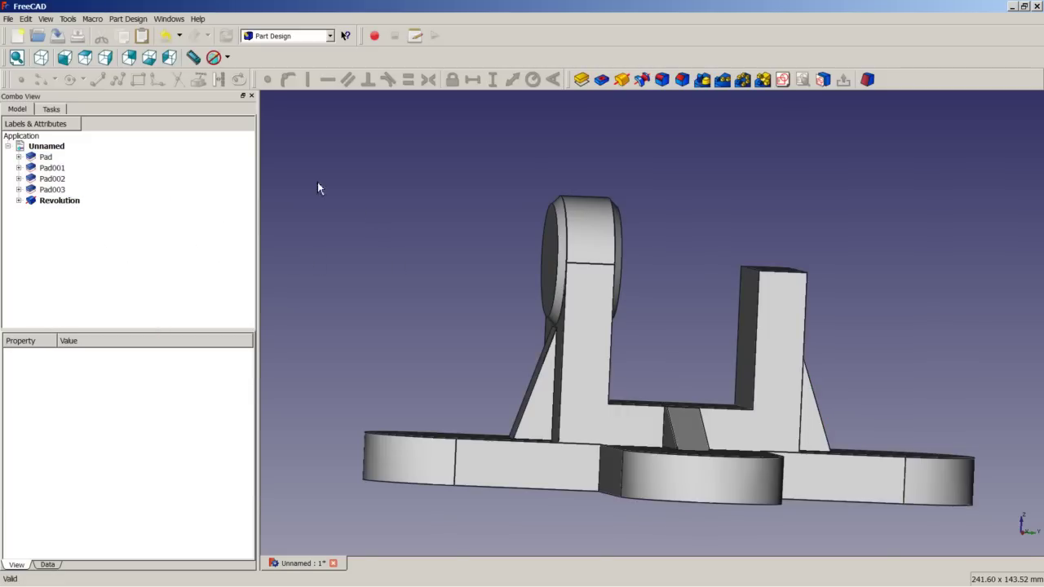
pyautogui.moveTo(465, 225)
pyautogui.mouseDown(button='middle')
pyautogui.moveTo(671, 264)
pyautogui.moveTo(467, 218)
pyautogui.moveTo(660, 247)
pyautogui.moveTo(549, 180)
pyautogui.moveTo(553, 251)
pyautogui.moveTo(498, 269)
pyautogui.moveTo(478, 235)
pyautogui.moveTo(484, 224)
pyautogui.mouseUp(button='middle')
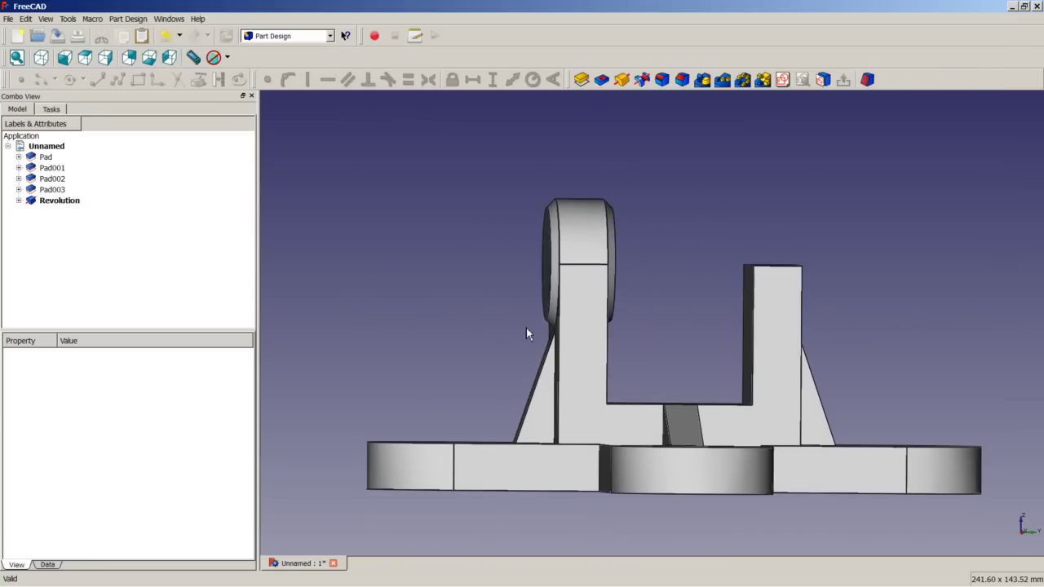
pyautogui.scroll(-3, 527, 328)
pyautogui.moveTo(583, 325); pyautogui.dragTo(634, 326, button='middle')
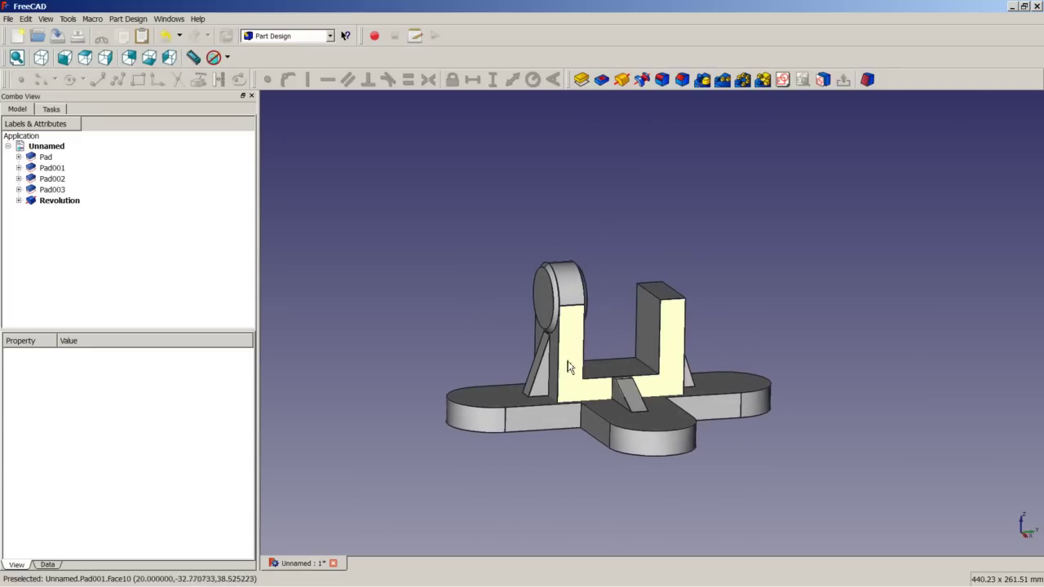
pyautogui.moveTo(585, 388); pyautogui.dragTo(584, 349, button='middle')
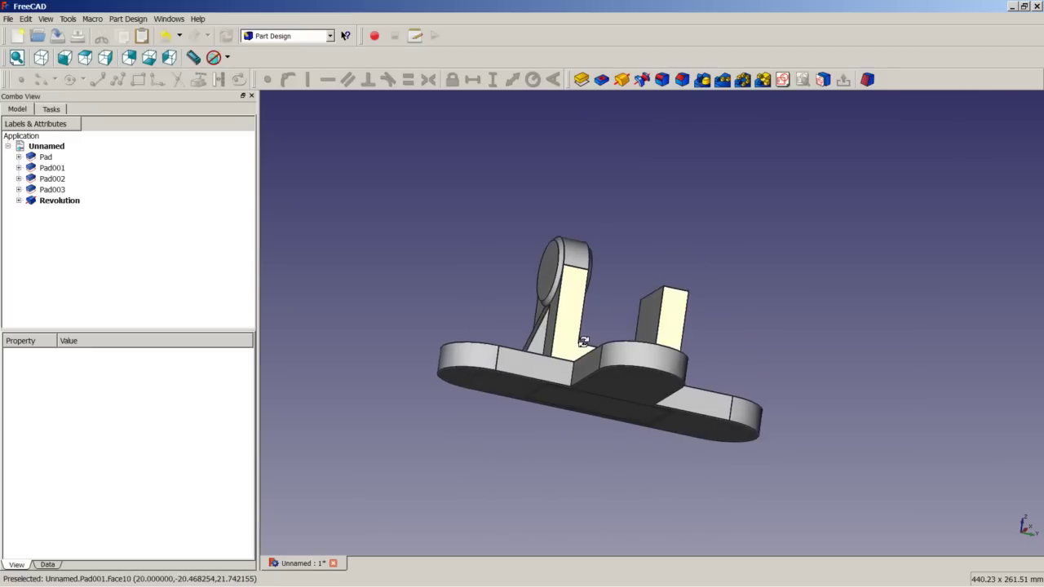
# Step: Select the base's underside and the top face of the upright without the disc, and switch to the Part workbench
pyautogui.click(526, 396)
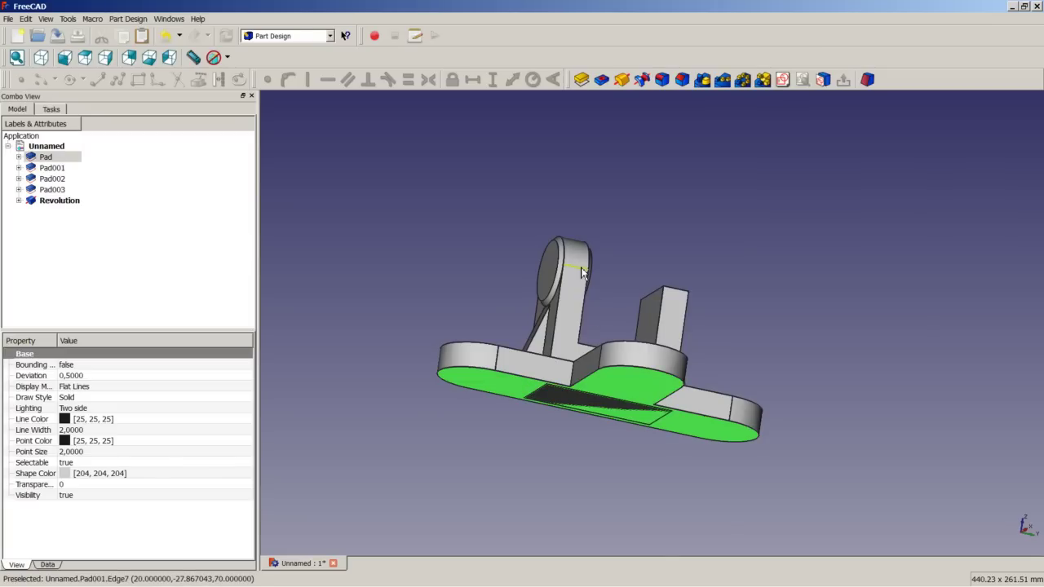
pyautogui.press('0')
pyautogui.keyDown('ctrl'); pyautogui.click(670, 298); pyautogui.keyUp('ctrl')
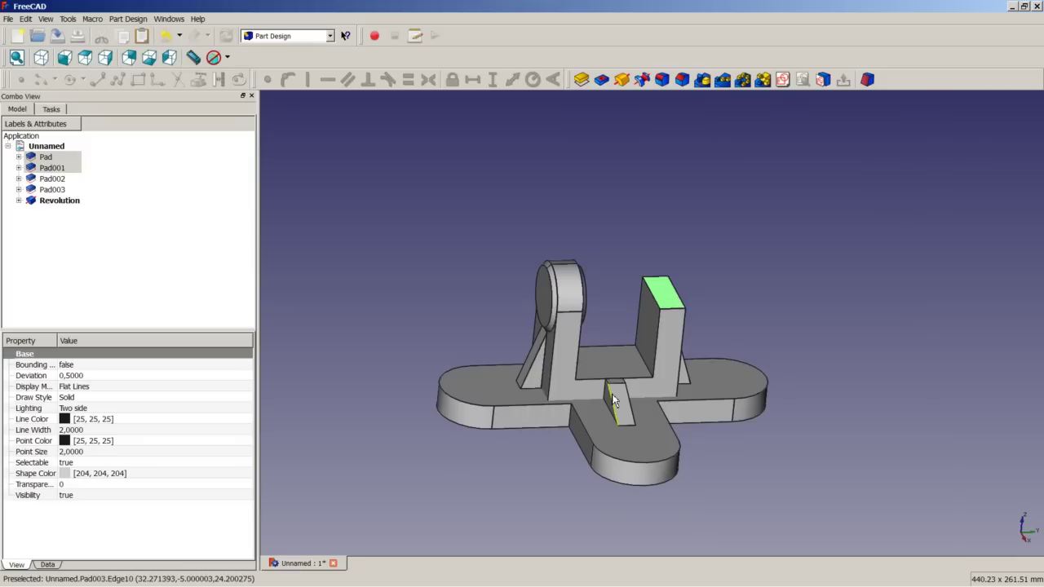
pyautogui.moveTo(613, 399); pyautogui.dragTo(645, 420, button='middle')
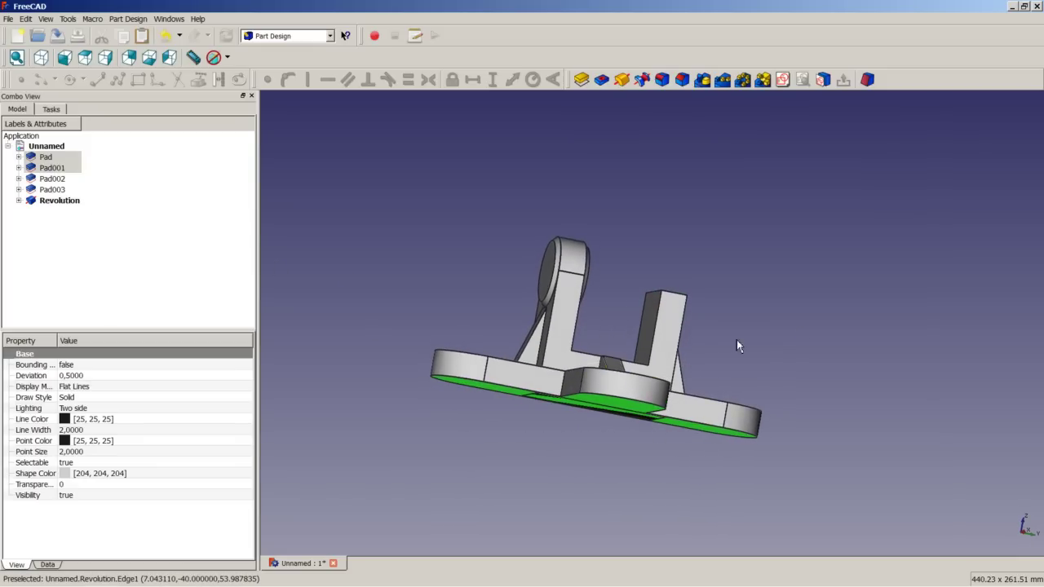
pyautogui.moveTo(737, 346); pyautogui.dragTo(636, 349, button='middle')
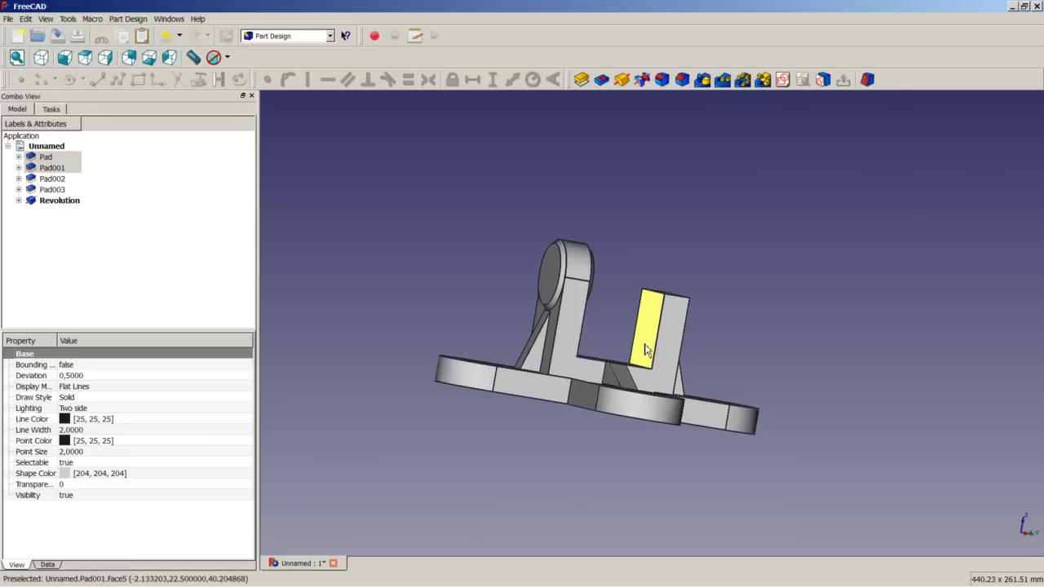
pyautogui.moveTo(713, 347); pyautogui.dragTo(674, 355, button='middle')
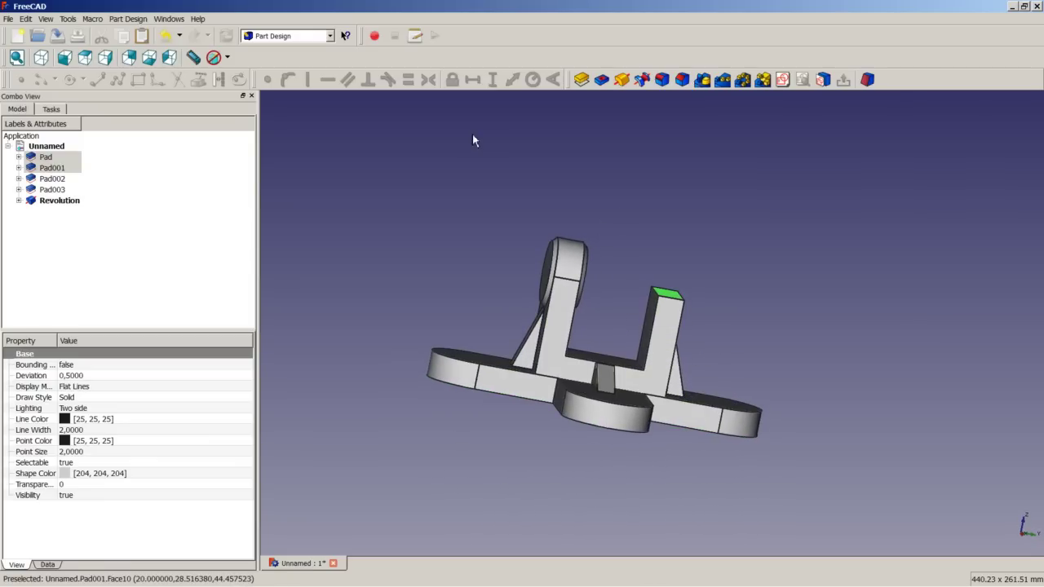
pyautogui.click(329, 36)
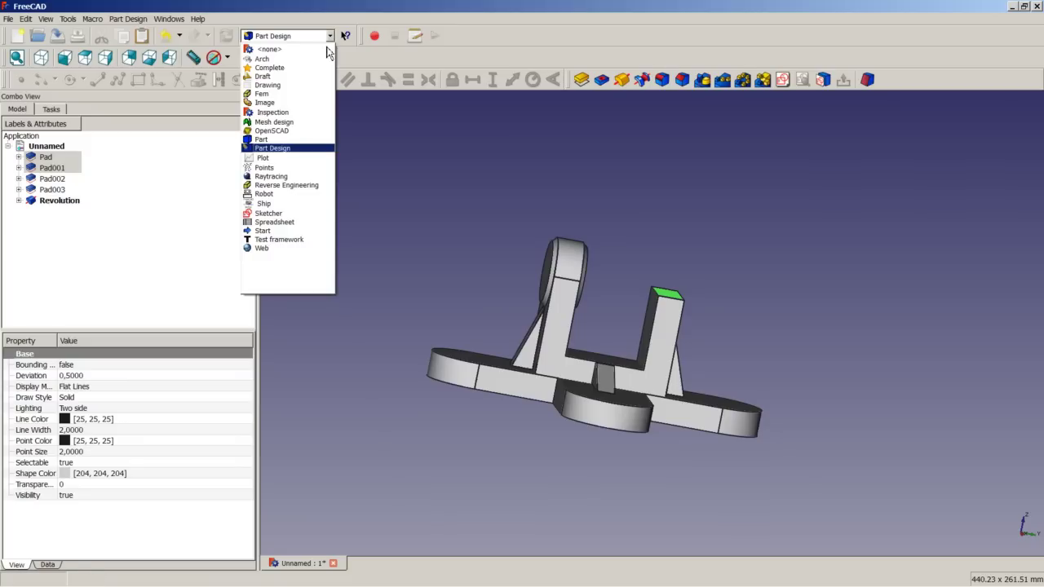
pyautogui.click(297, 143)
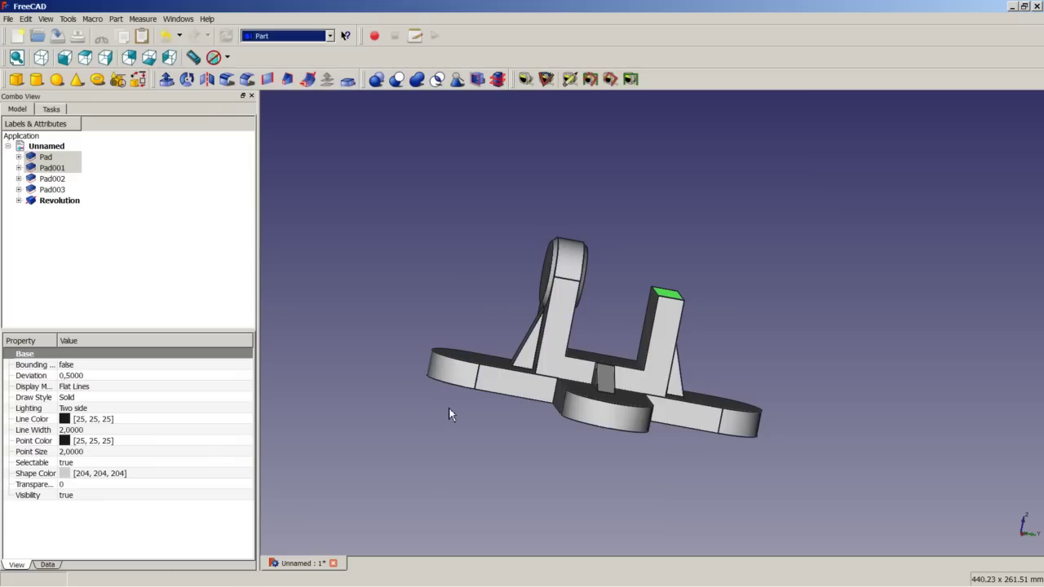
# Step: Measure the distance from a lower corner of the base to the top edge of the disc-side upright, and delete that measurement
pyautogui.click(193, 57)
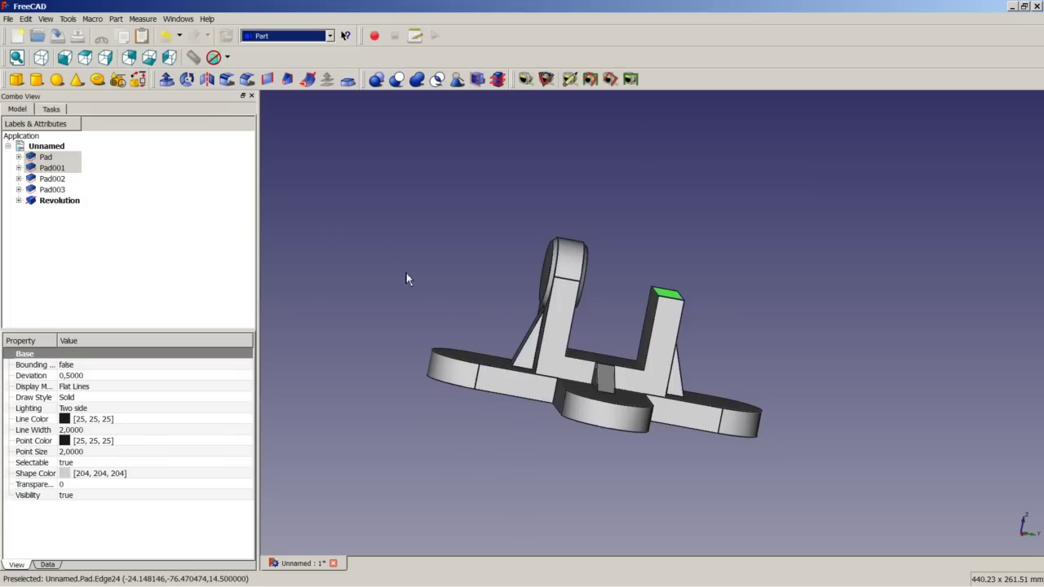
pyautogui.click(475, 397)
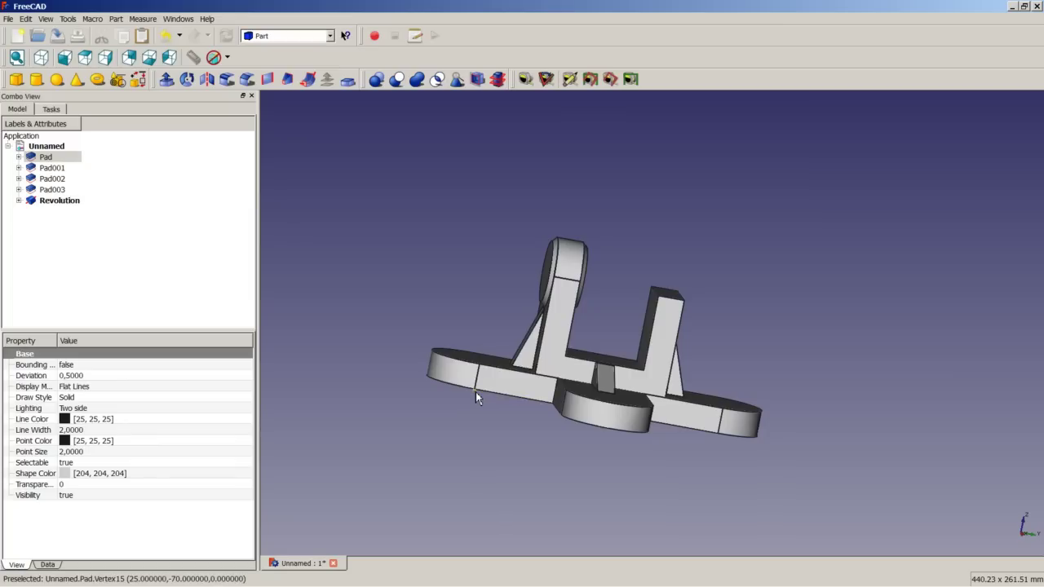
pyautogui.click(568, 279)
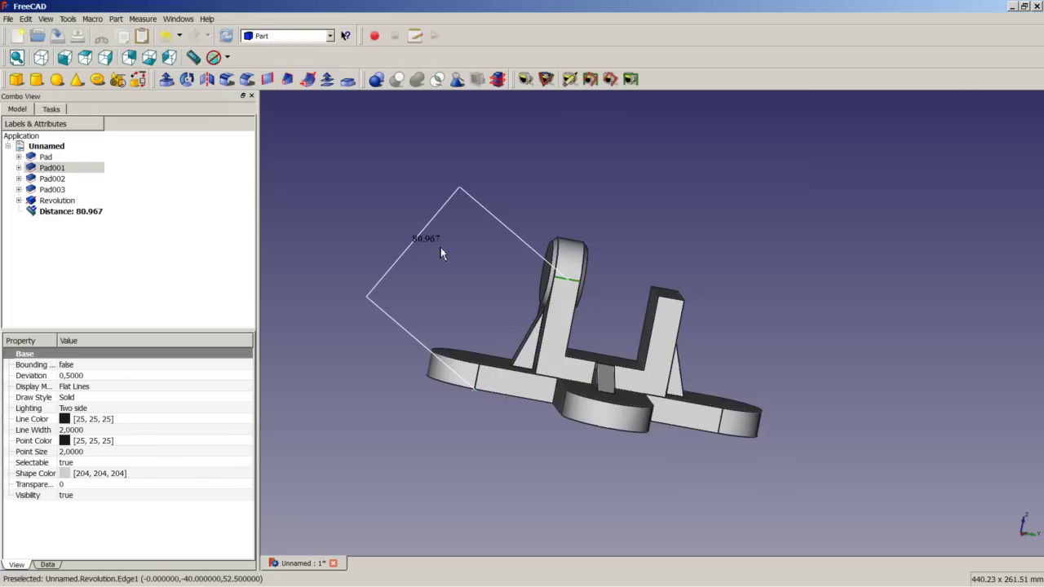
pyautogui.moveTo(492, 372); pyautogui.dragTo(492, 343, button='middle')
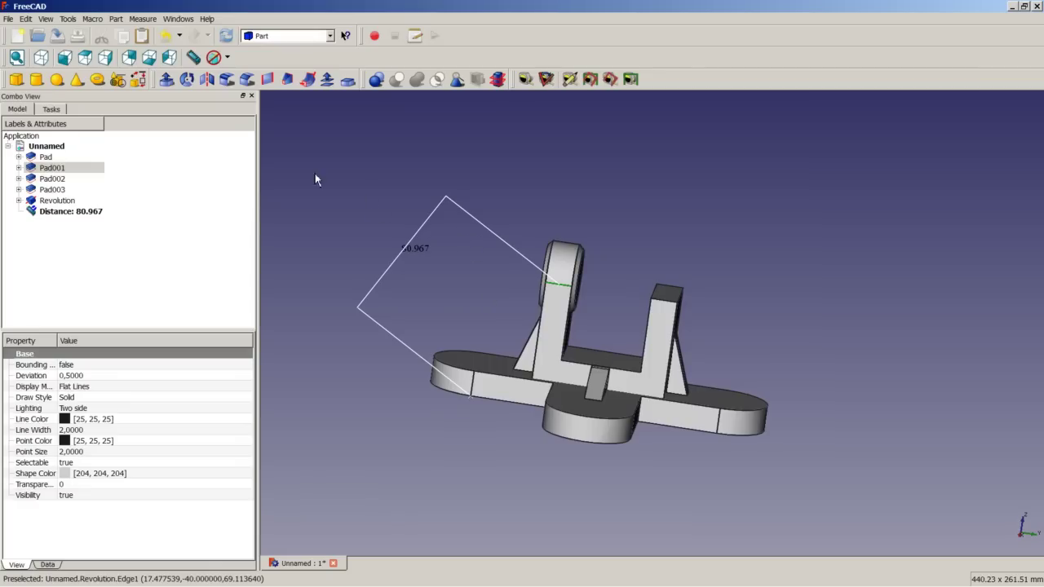
pyautogui.click(87, 216)
pyautogui.rightClick(88, 217)
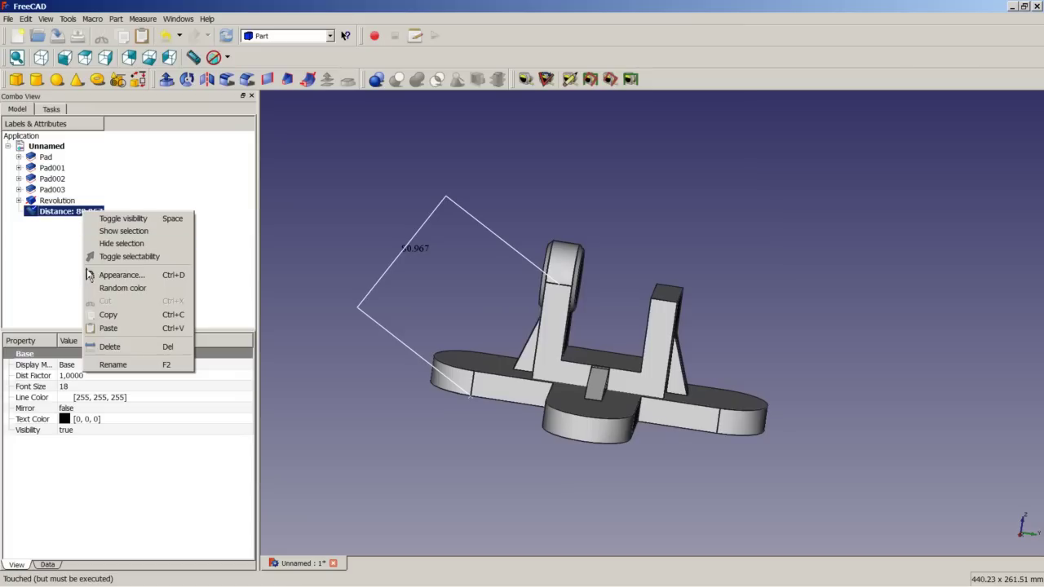
pyautogui.click(110, 346)
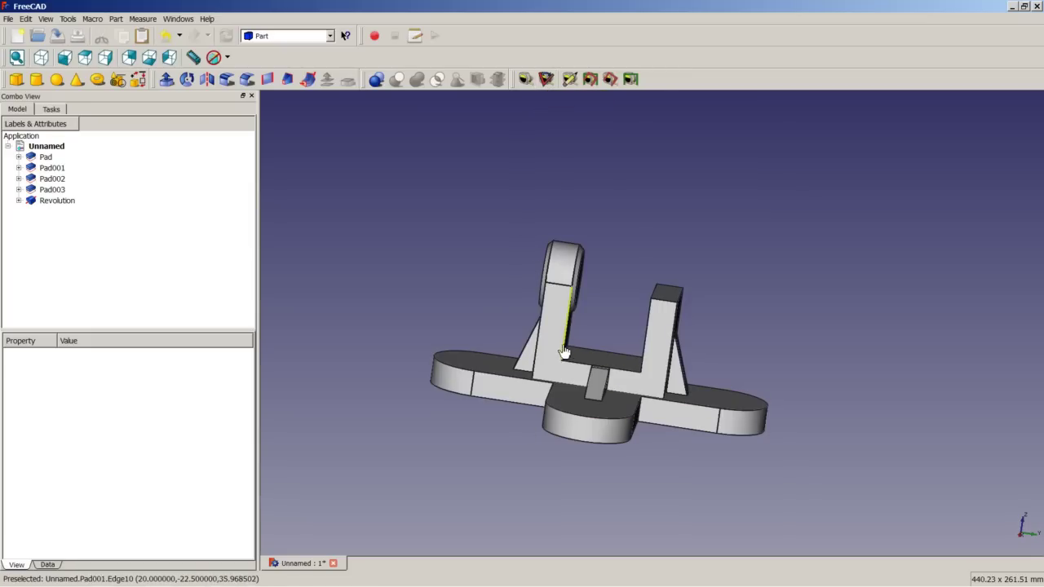
# Step: Measure the linear distance between the top face of the upright without the disc and the base's bottom face
pyautogui.scroll(-3, 571, 318)
pyautogui.scroll(2, 603, 330)
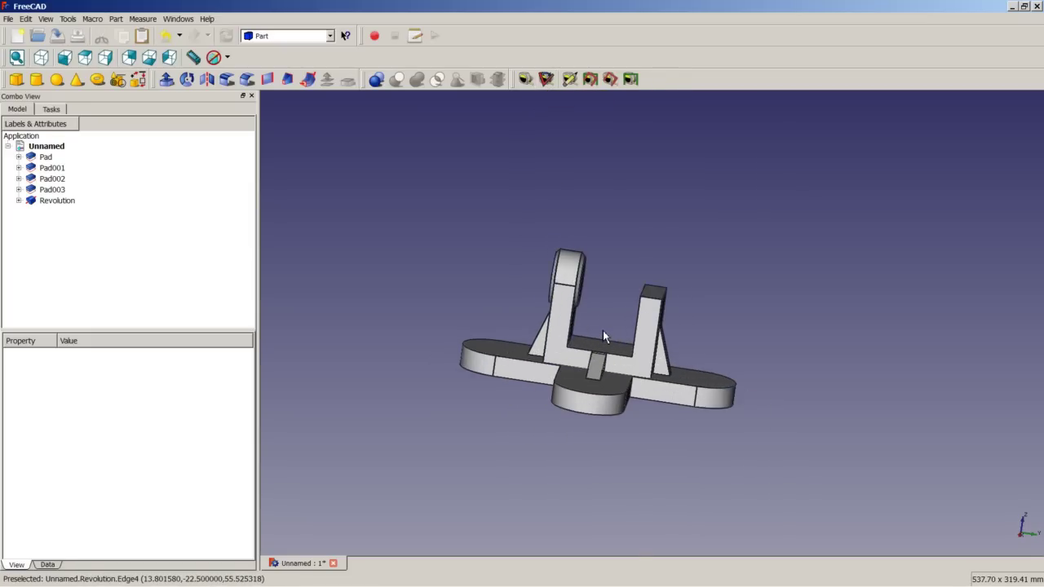
pyautogui.click(526, 80)
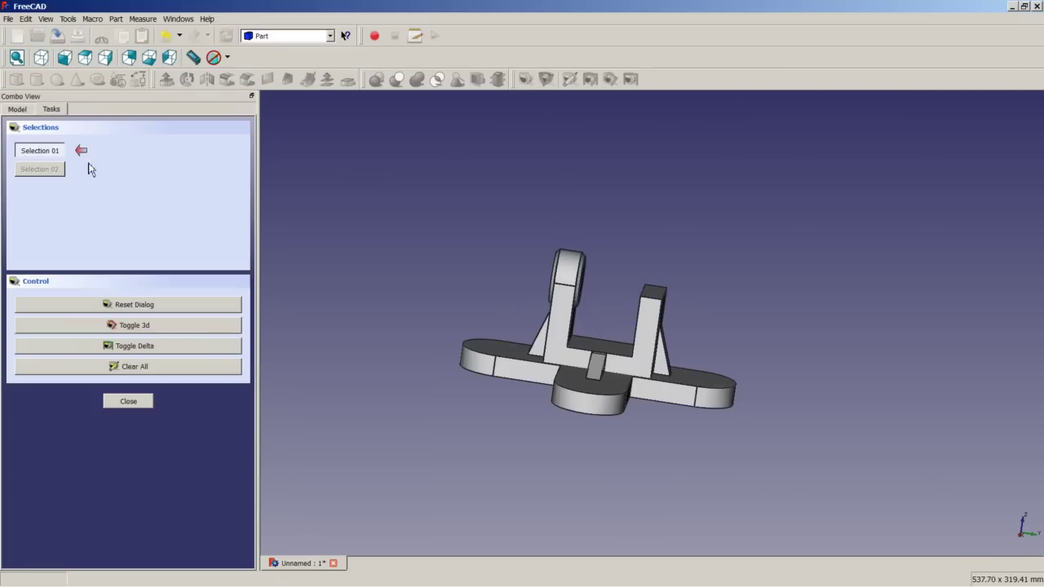
pyautogui.click(655, 295)
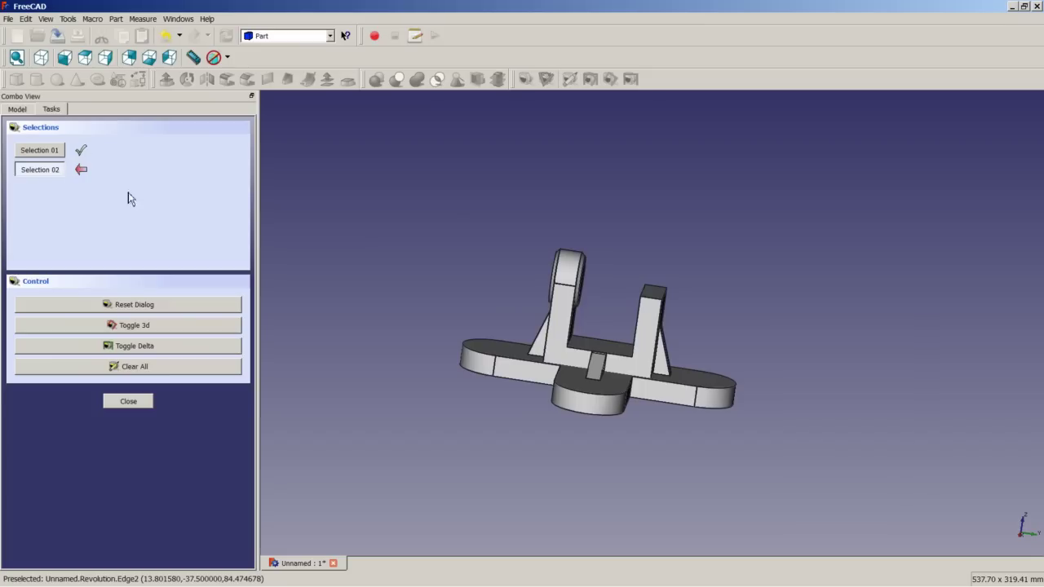
pyautogui.moveTo(599, 367); pyautogui.dragTo(616, 301, button='middle')
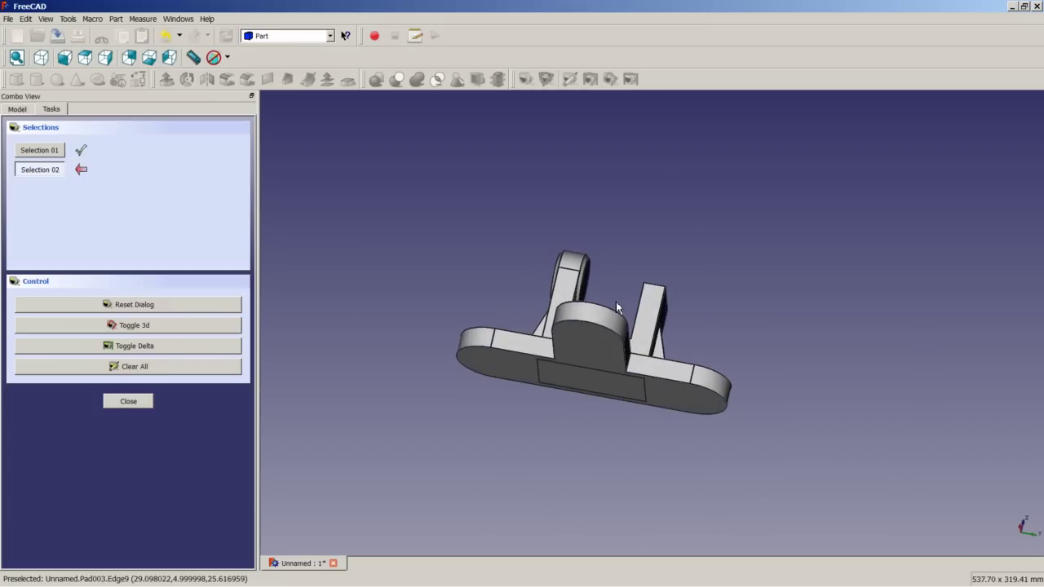
pyautogui.click(491, 369)
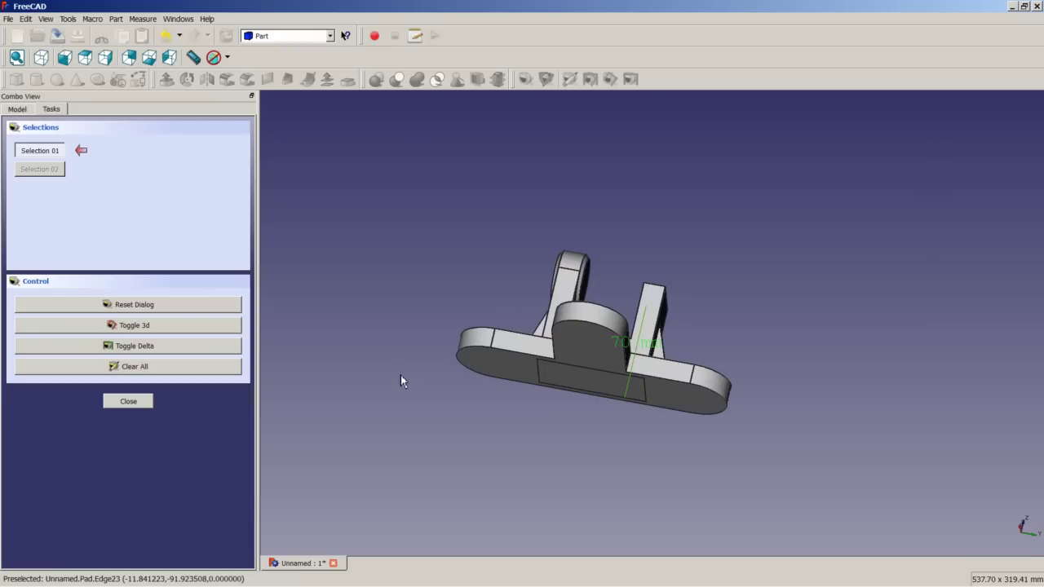
pyautogui.moveTo(644, 375)
pyautogui.mouseDown(button='middle')
pyautogui.moveTo(652, 378)
pyautogui.moveTo(634, 380)
pyautogui.moveTo(643, 375)
pyautogui.mouseUp(button='middle')
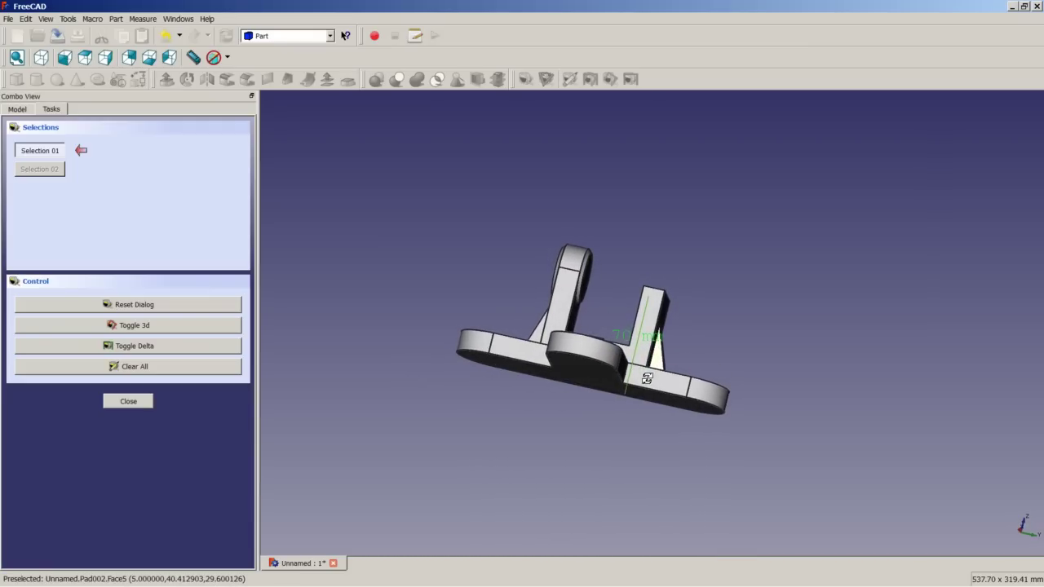
pyautogui.scroll(2, 647, 355)
pyautogui.scroll(1, 647, 356)
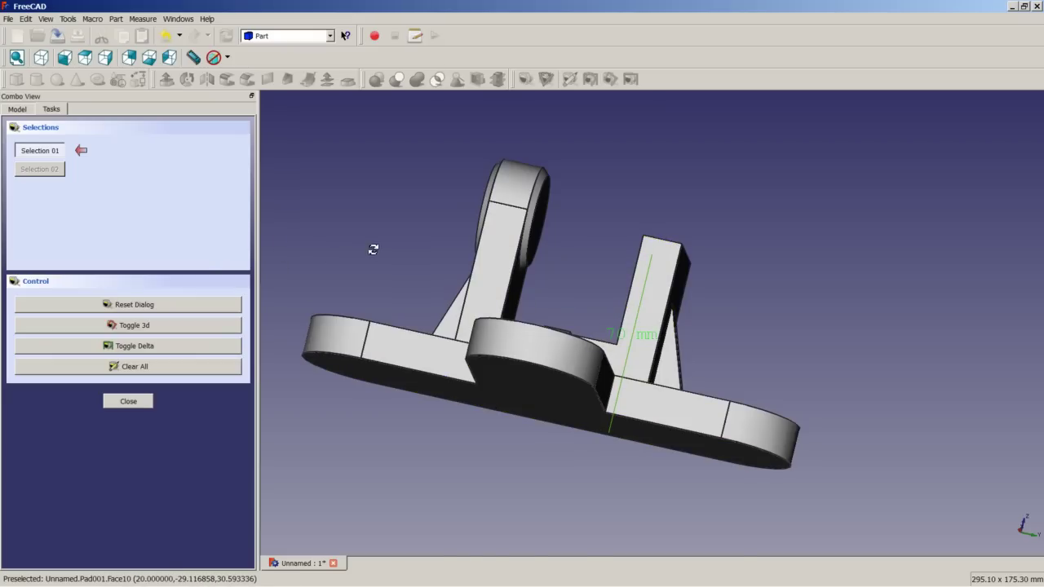
pyautogui.moveTo(372, 250); pyautogui.dragTo(415, 286, button='middle')
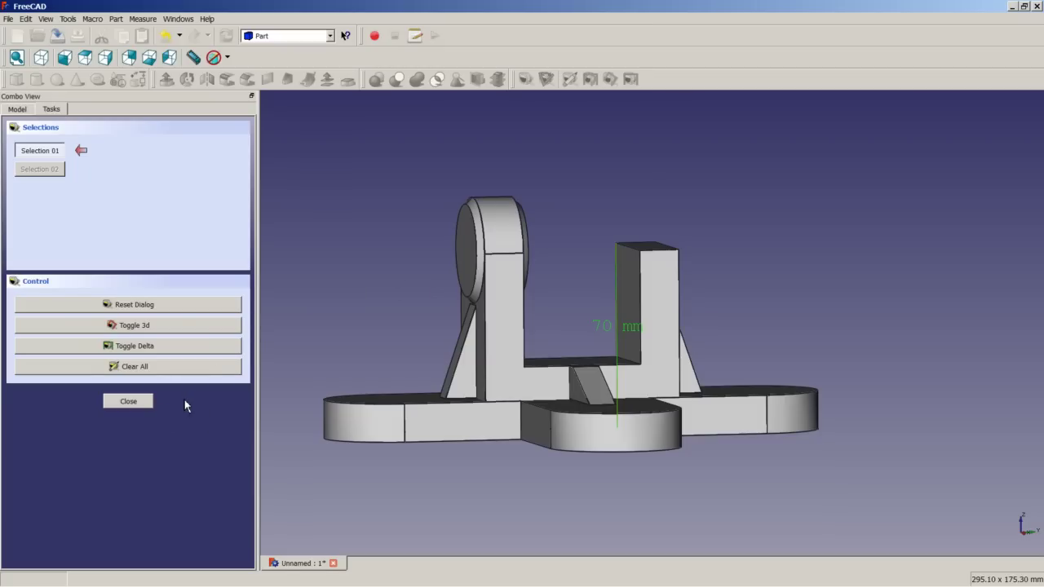
pyautogui.click(130, 402)
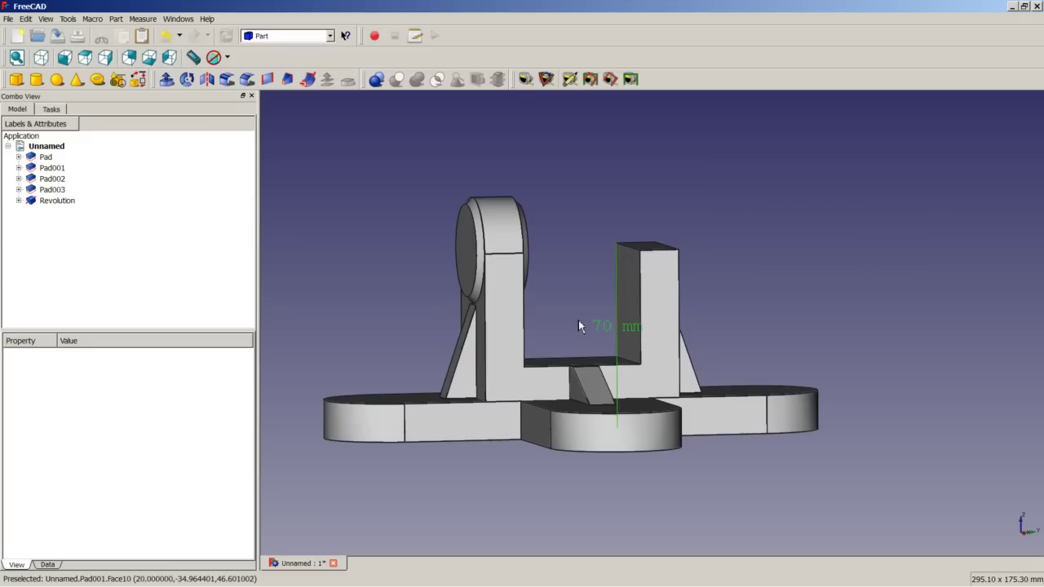
# Step: Clear the distance measurement and fit the whole bracket in an axonometric view
pyautogui.click(571, 80)
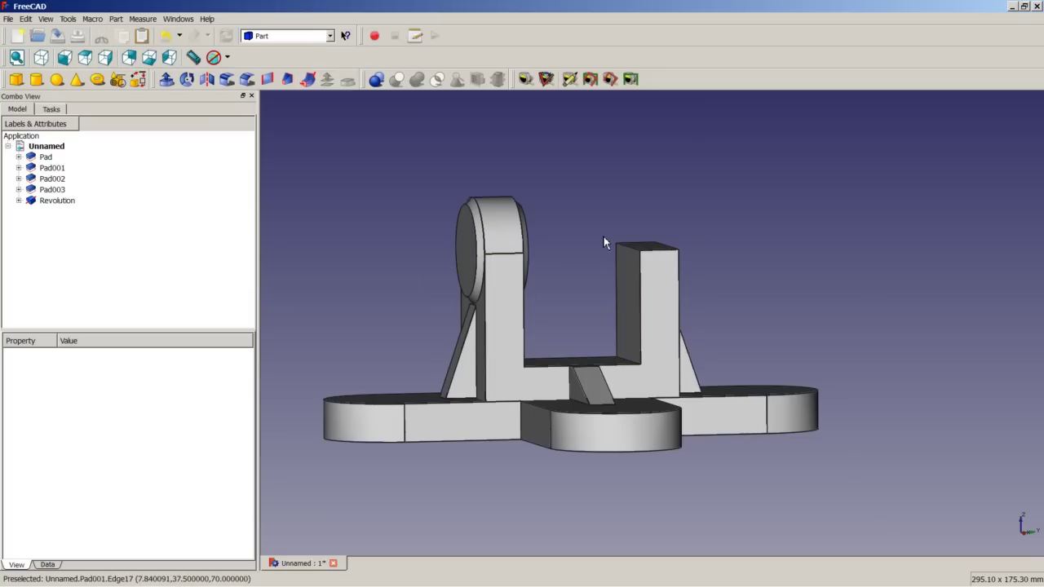
pyautogui.click(40, 57)
pyautogui.rightClick(393, 196)
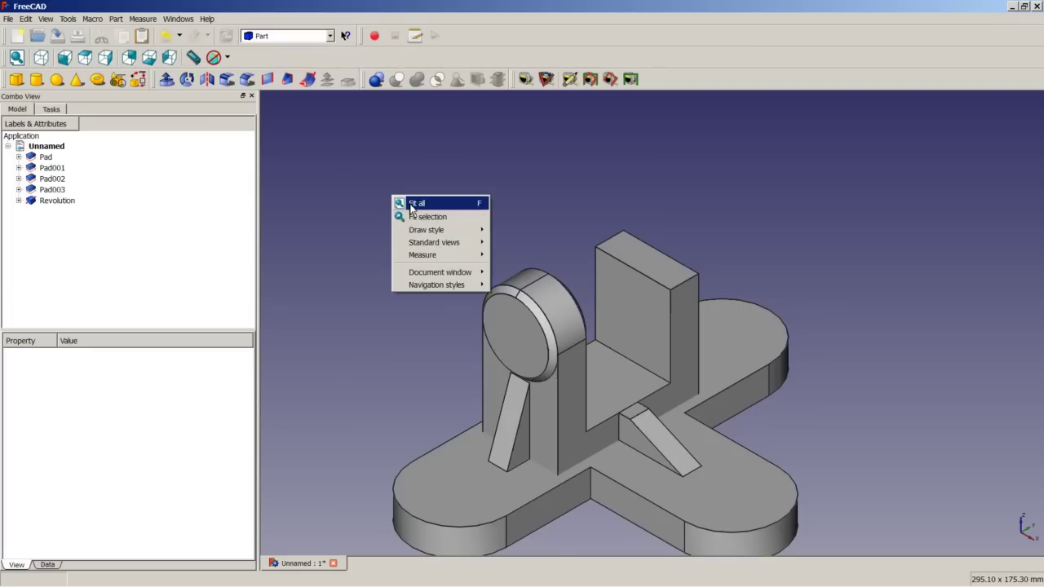
pyautogui.click(420, 201)
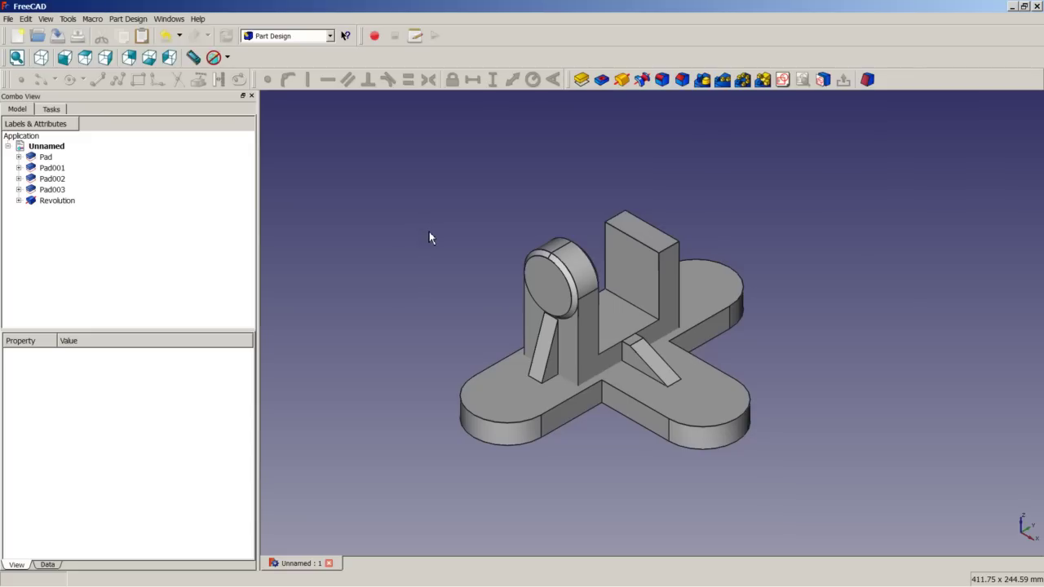
# Step: Duplicate the revolved disc's sketch, Sketch004, by copying it and pasting the copy into the document
pyautogui.click(19, 201)
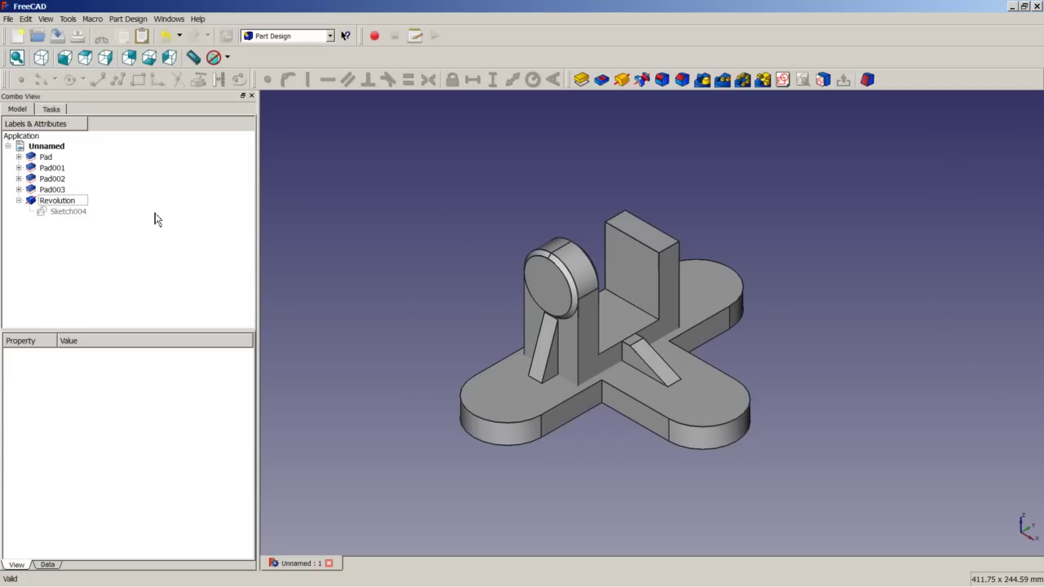
pyautogui.click(65, 212)
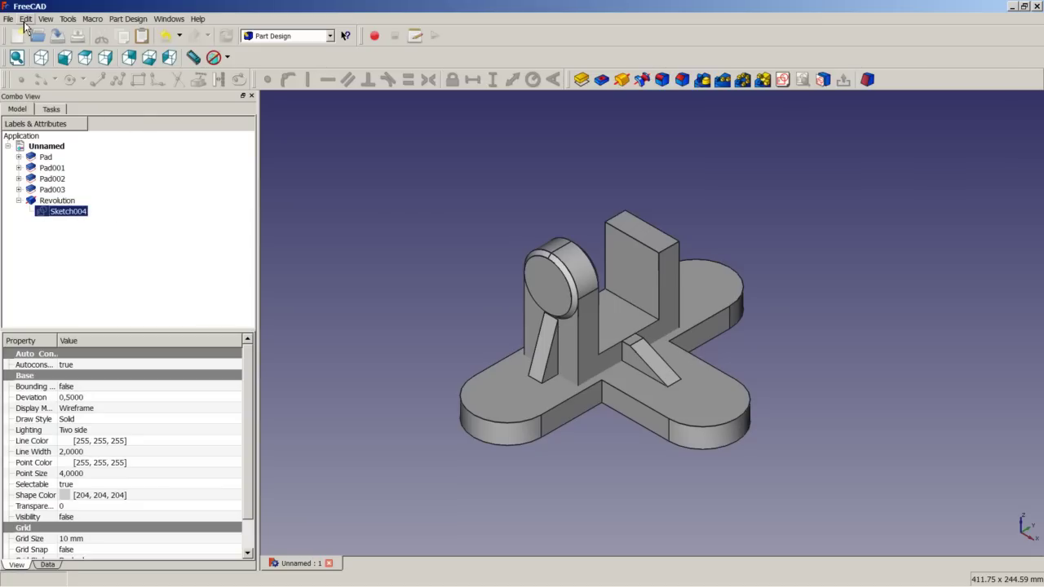
pyautogui.click(25, 20)
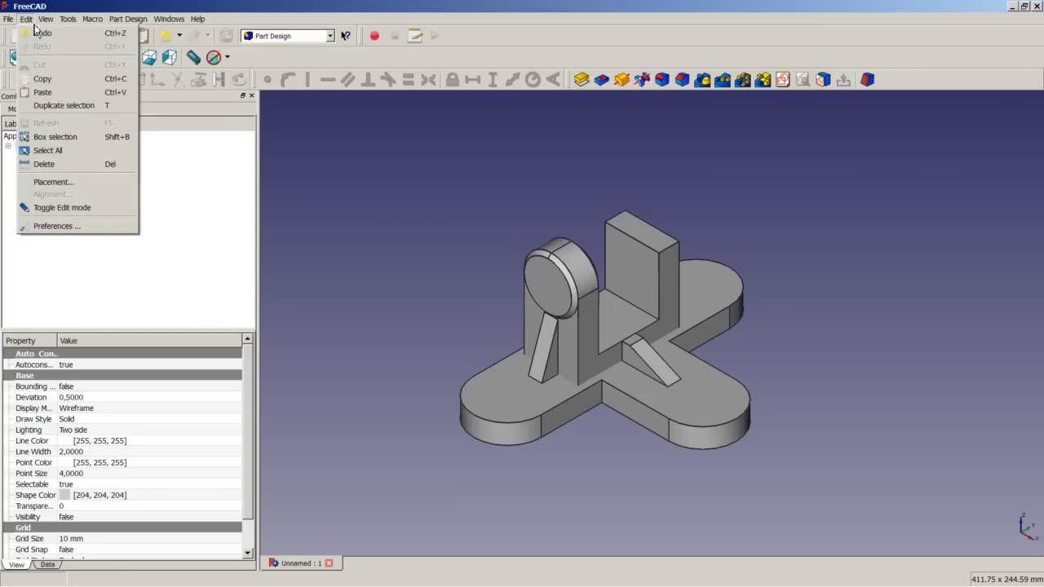
pyautogui.click(55, 81)
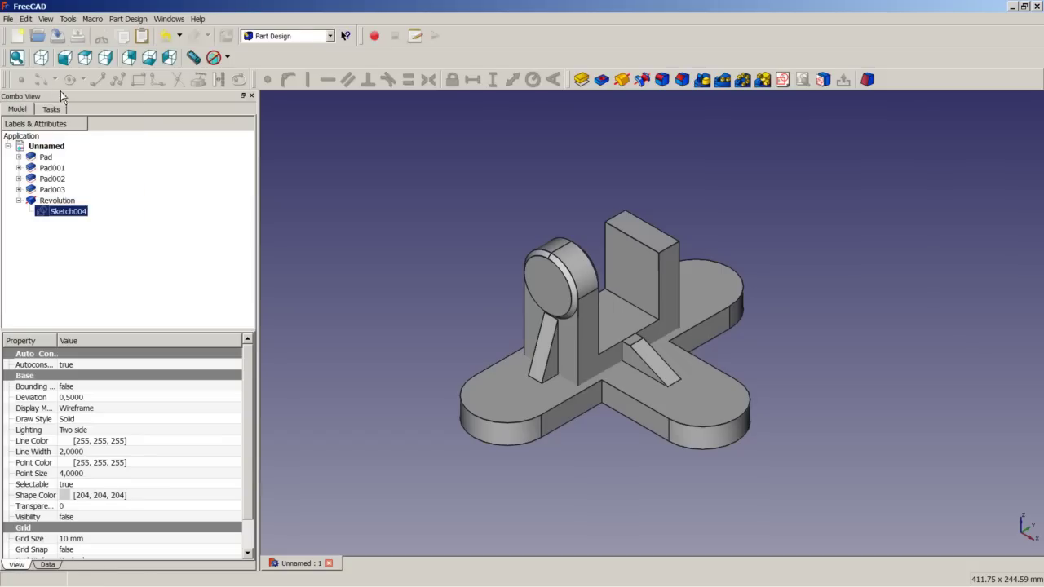
pyautogui.click(324, 207)
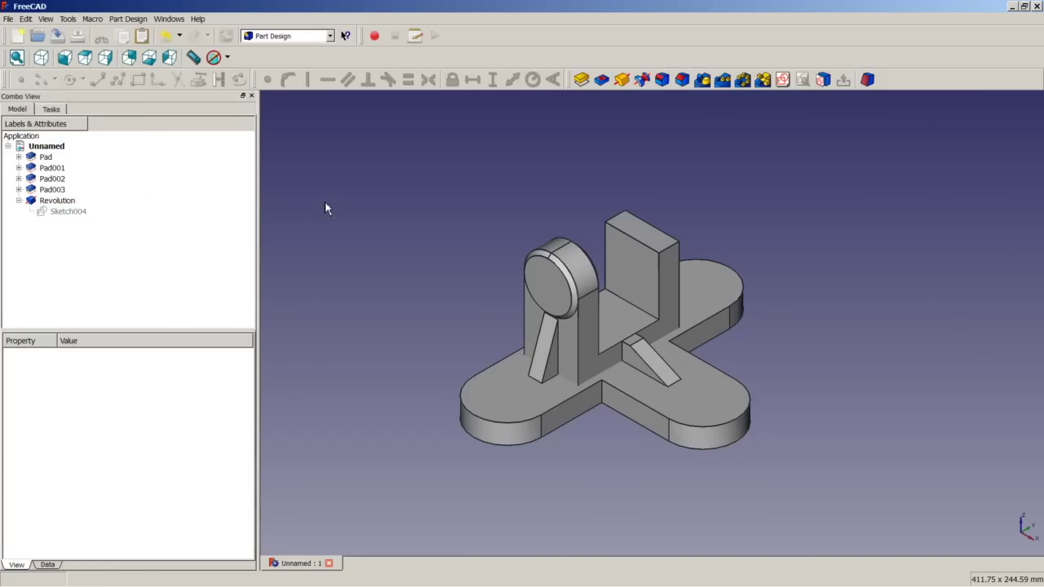
pyautogui.click(27, 19)
pyautogui.click(42, 93)
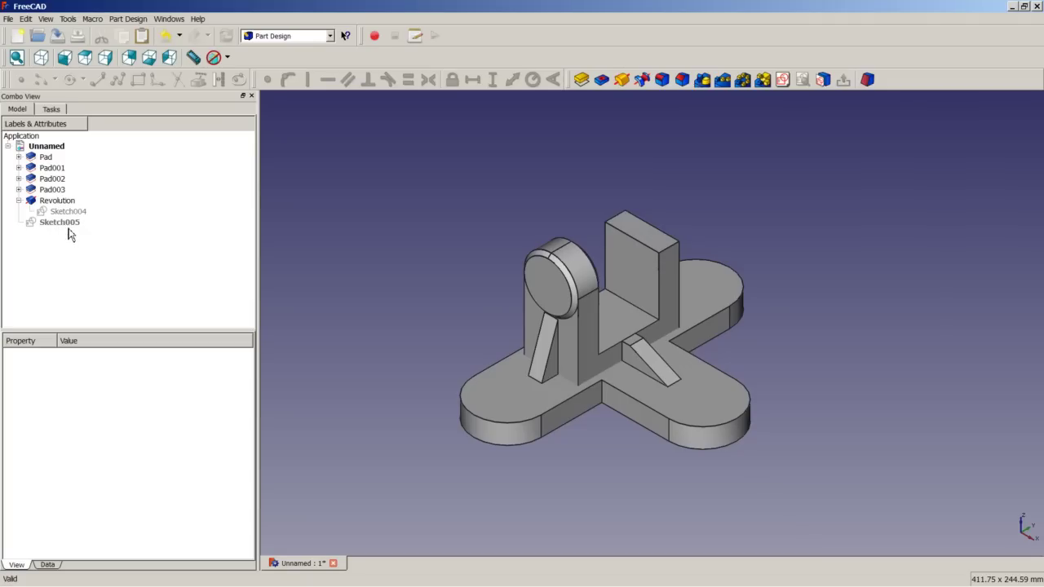
pyautogui.click(19, 200)
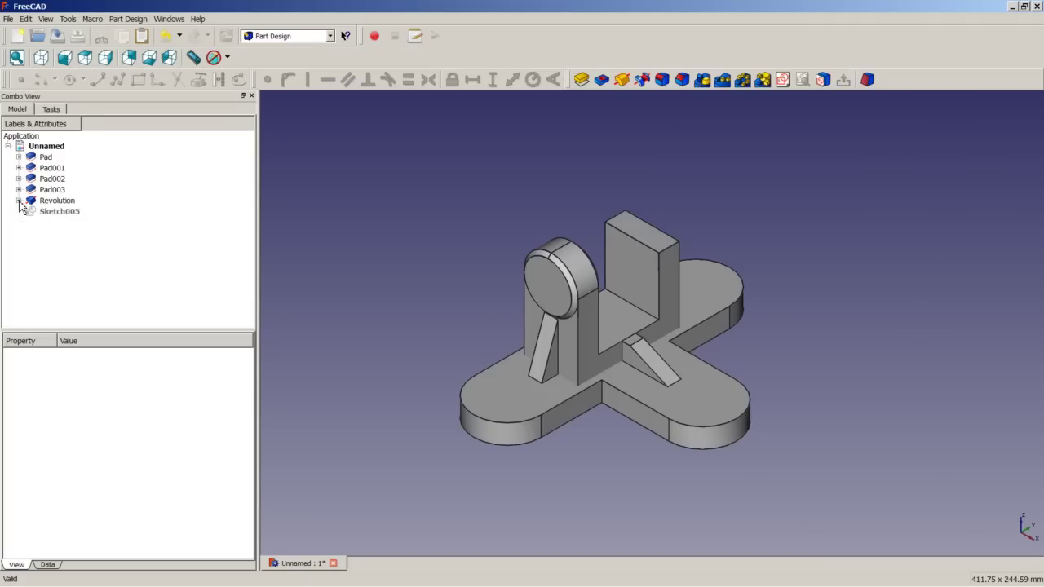
# Step: Hide the four pads, Pad to Pad003, and the first revolved disc
pyautogui.click(64, 200)
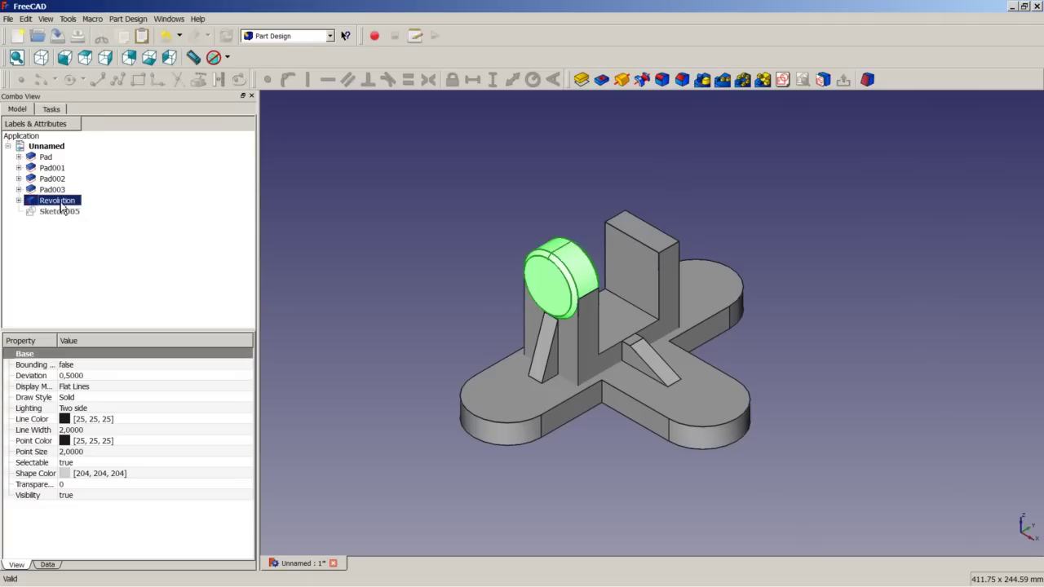
pyautogui.keyDown('shift'); pyautogui.click(49, 157); pyautogui.keyUp('shift')
pyautogui.rightClick(51, 156)
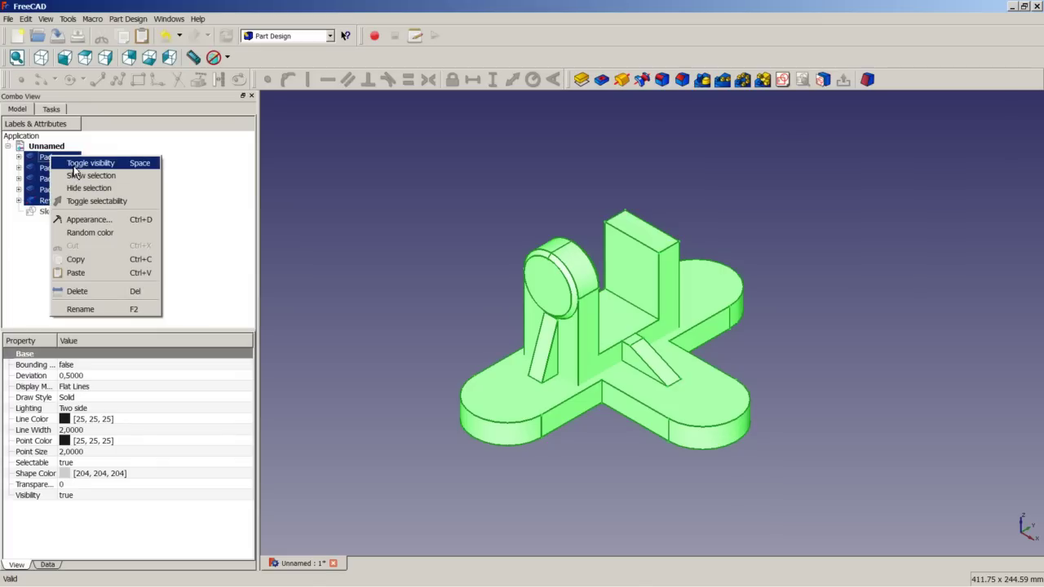
pyautogui.click(74, 167)
# Step: In the copied sketch, Sketch005, delete the construction line and move the chamfered profile to the positive side of the vertical axis
pyautogui.click(57, 214)
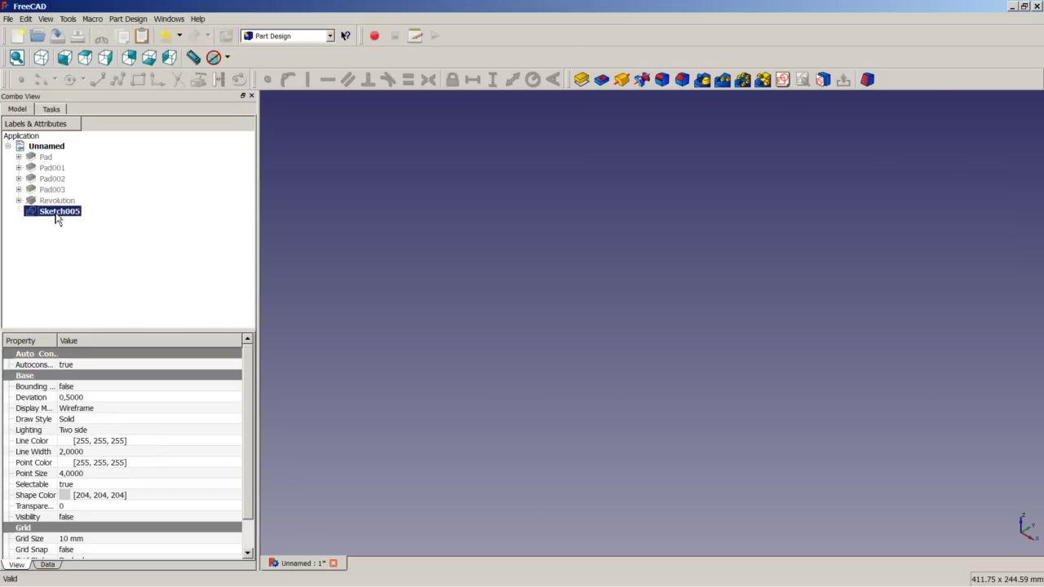
pyautogui.rightClick(57, 218)
pyautogui.click(86, 220)
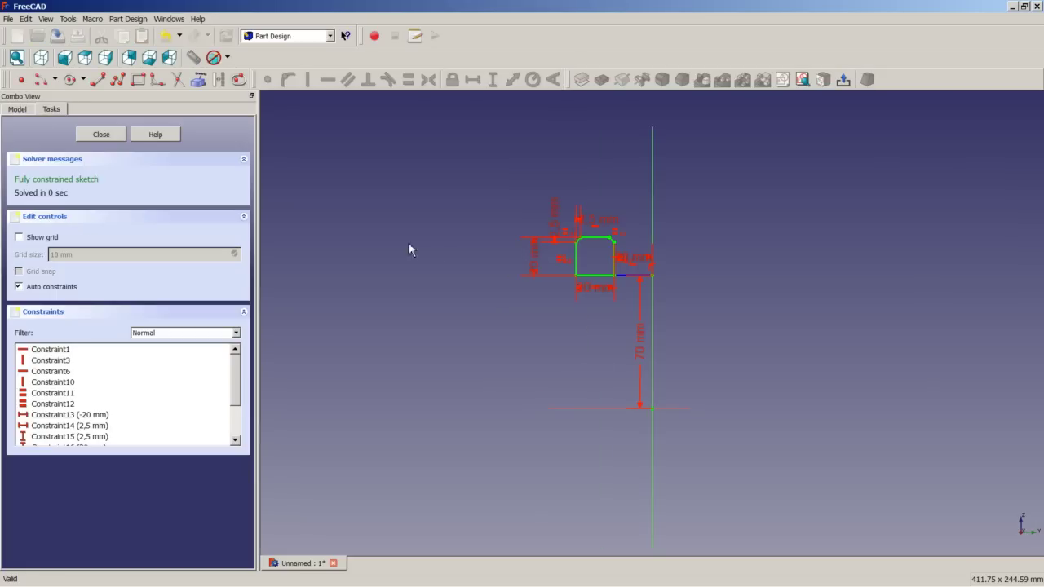
pyautogui.scroll(5, 648, 274)
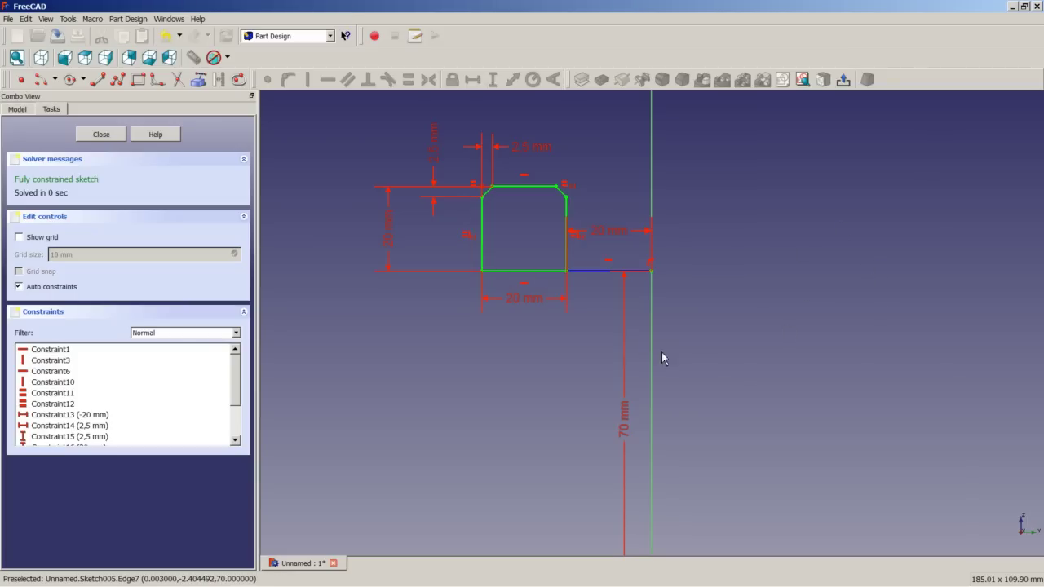
pyautogui.click(597, 272)
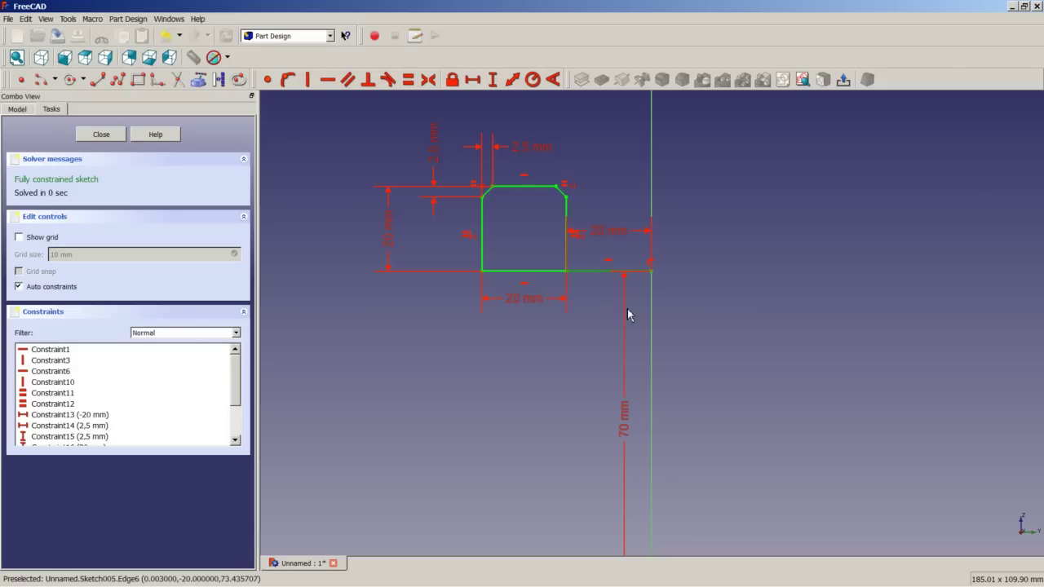
pyautogui.press('Delete')
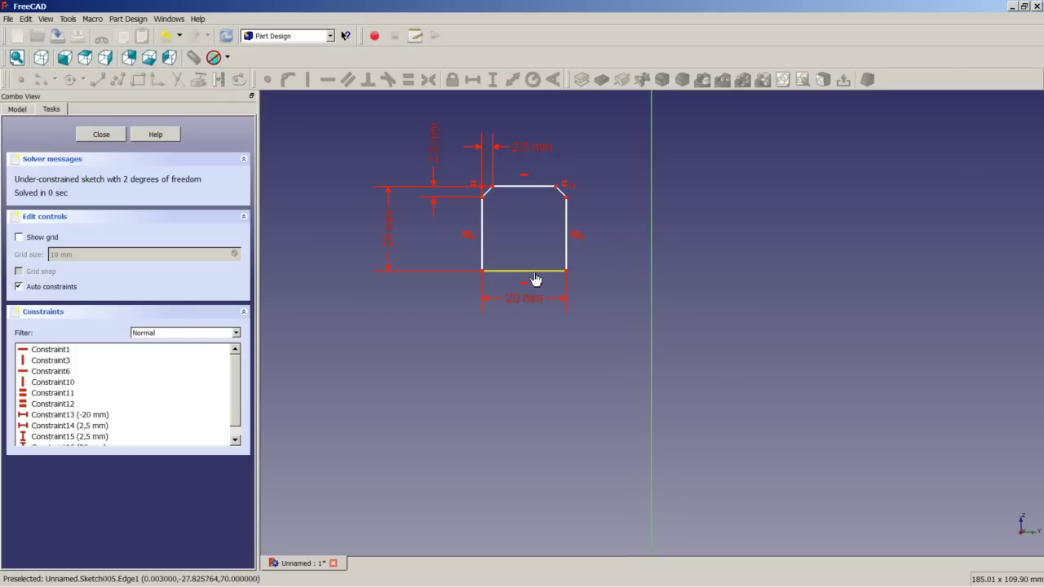
pyautogui.moveTo(535, 279)
pyautogui.mouseDown()
pyautogui.moveTo(753, 289)
pyautogui.moveTo(940, 278)
pyautogui.mouseUp()
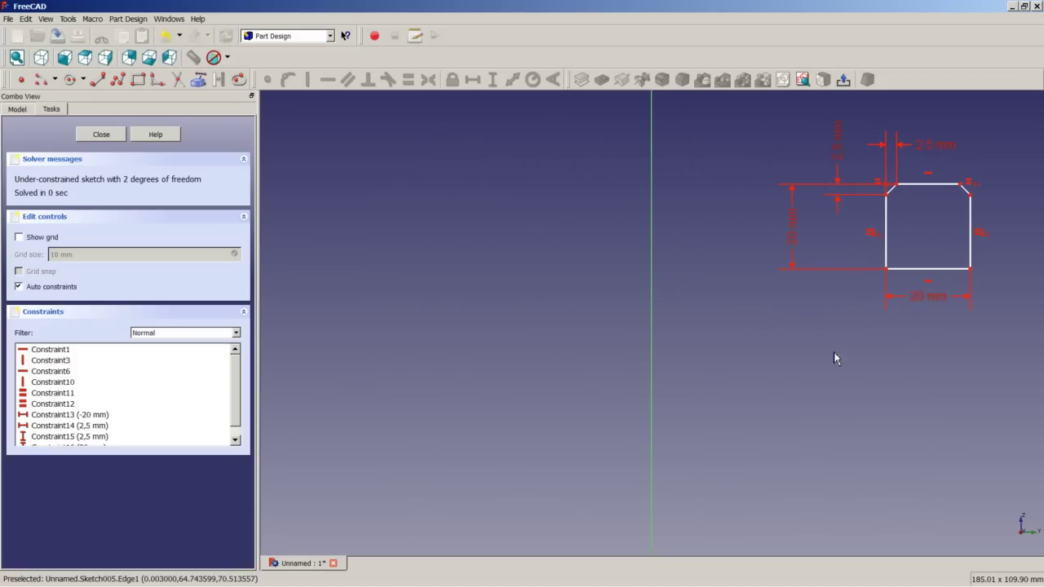
# Step: Draw a horizontal line between the profile's lower inner corner and the vertical axis, and convert it to construction geometry
pyautogui.click(98, 82)
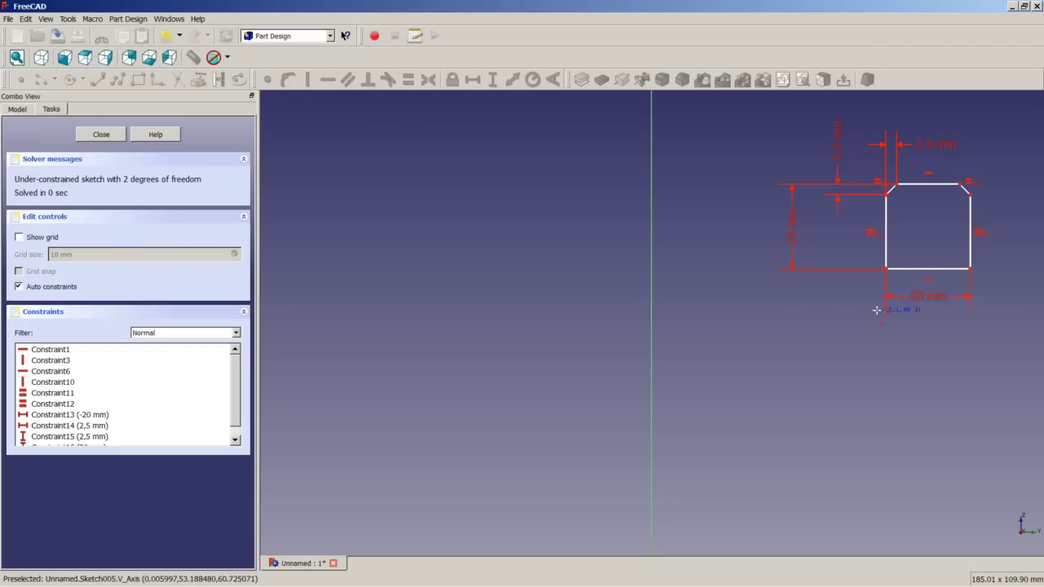
pyautogui.click(886, 269)
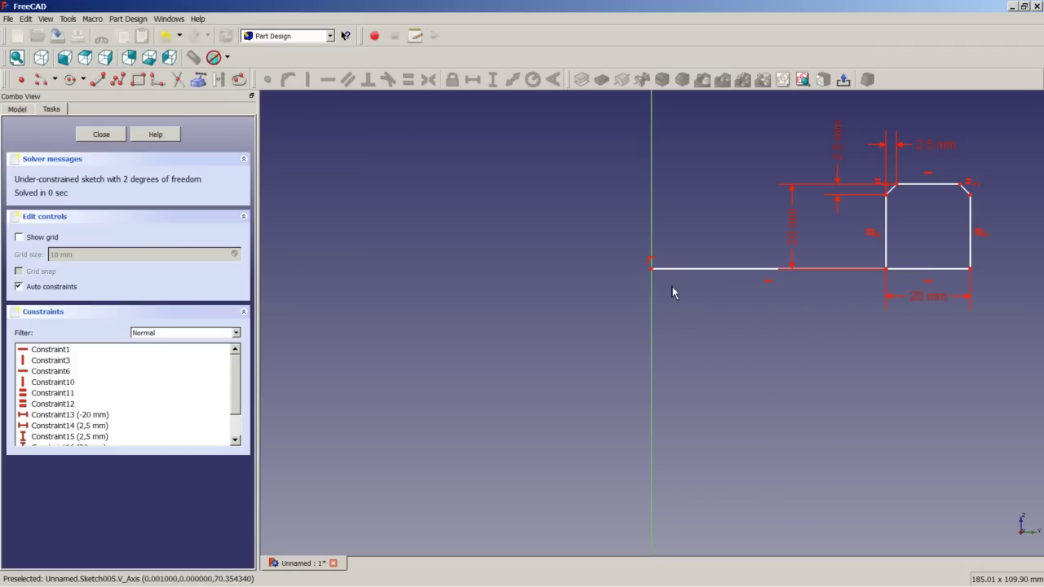
pyautogui.click(653, 269)
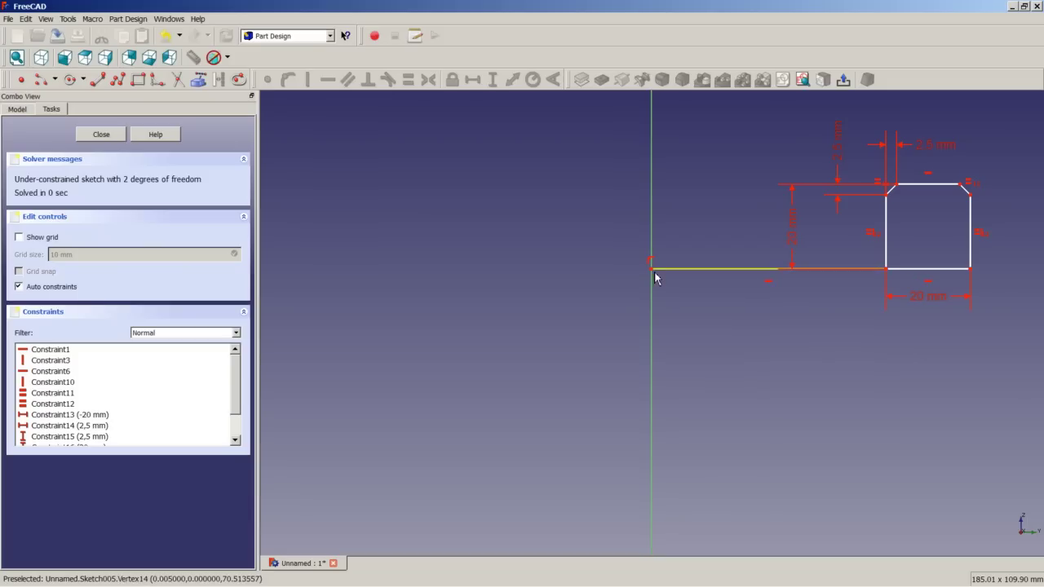
pyautogui.click(736, 275)
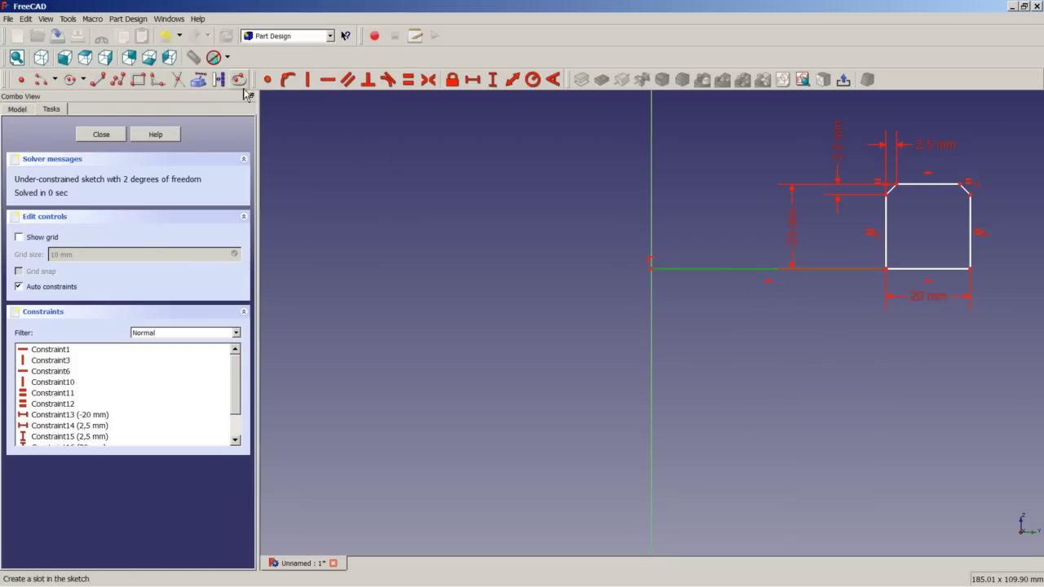
pyautogui.click(219, 80)
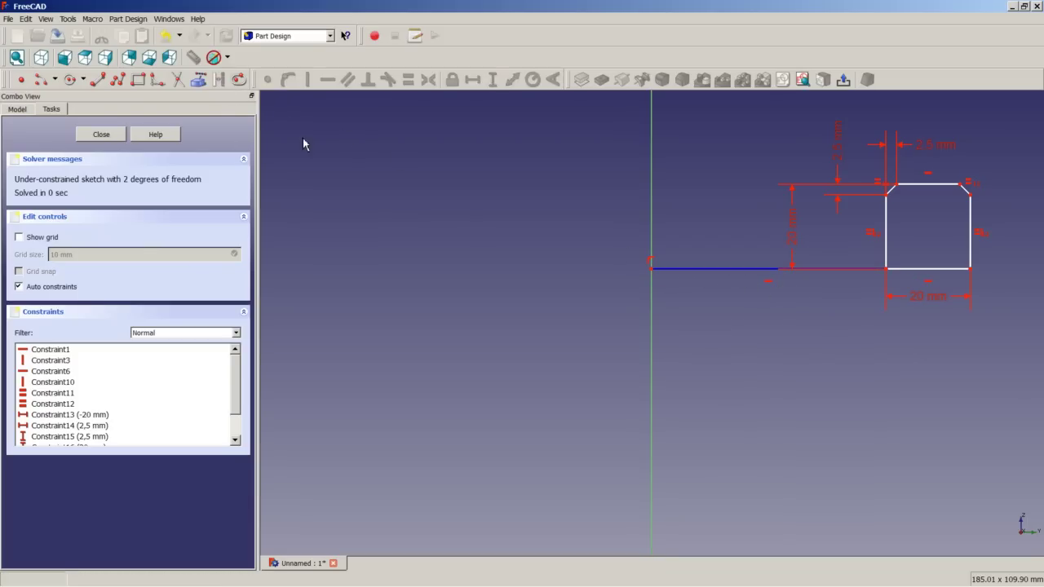
# Step: Constrain the construction line's horizontal length to 20 mm
pyautogui.click(728, 275)
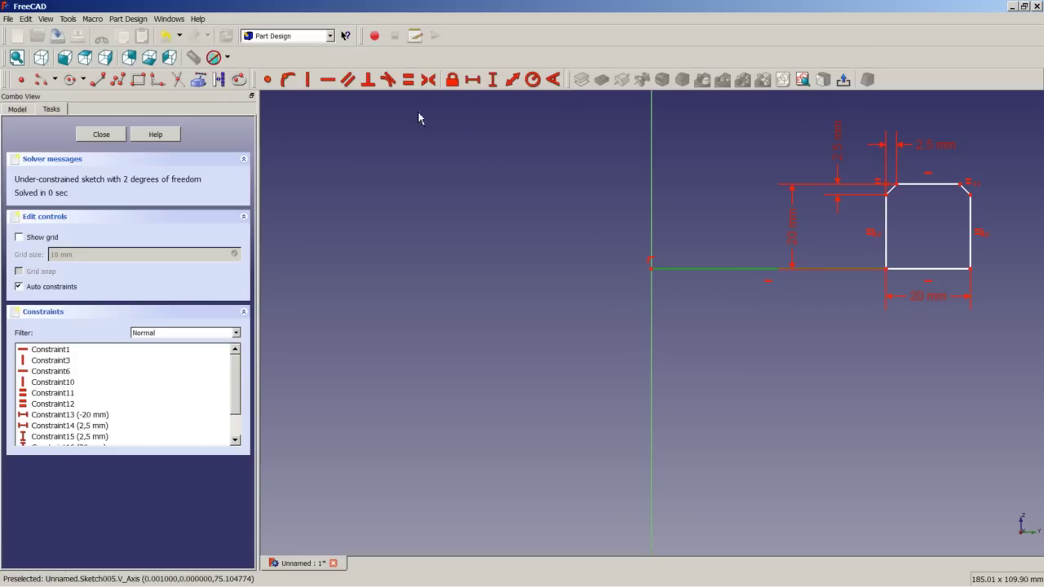
pyautogui.click(472, 80)
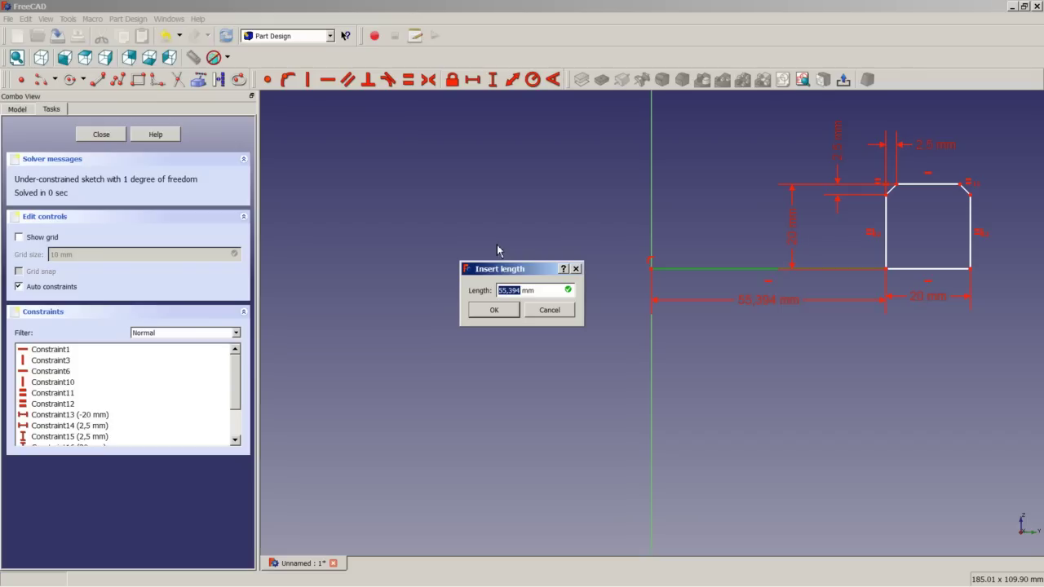
pyautogui.write('20')
pyautogui.press('Return')
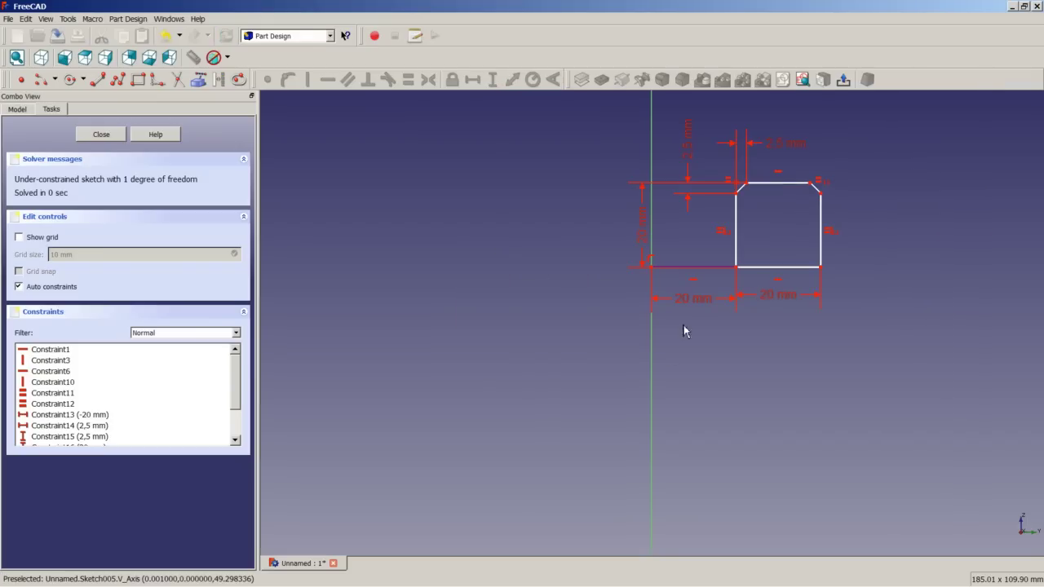
# Step: Constrain the vertical distance from the sketch origin to the construction line's axis endpoint to 70 mm, and finish the sketch
pyautogui.click(655, 275)
pyautogui.scroll(-5, 617, 296)
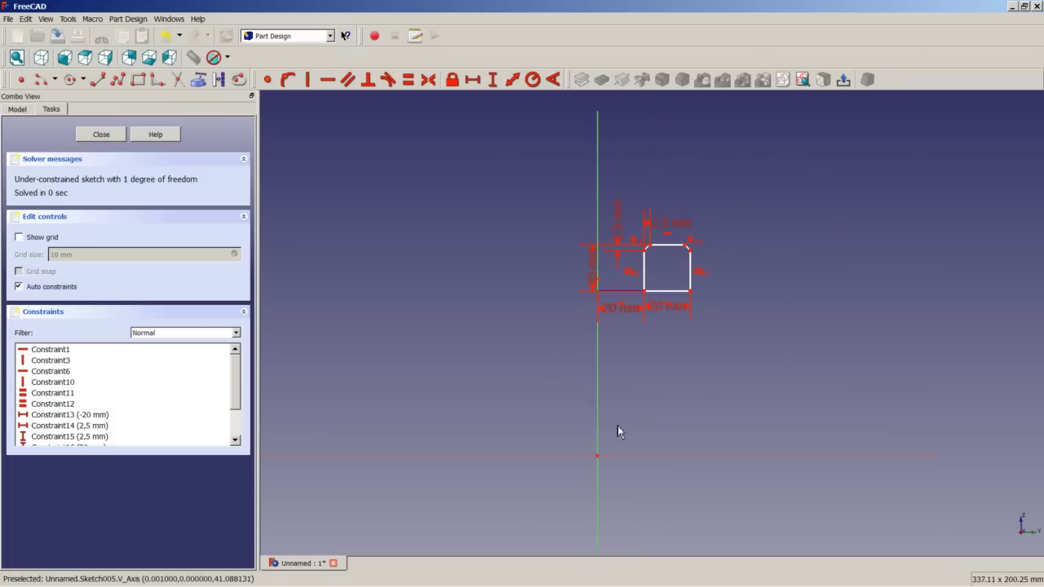
pyautogui.click(602, 459)
pyautogui.click(493, 79)
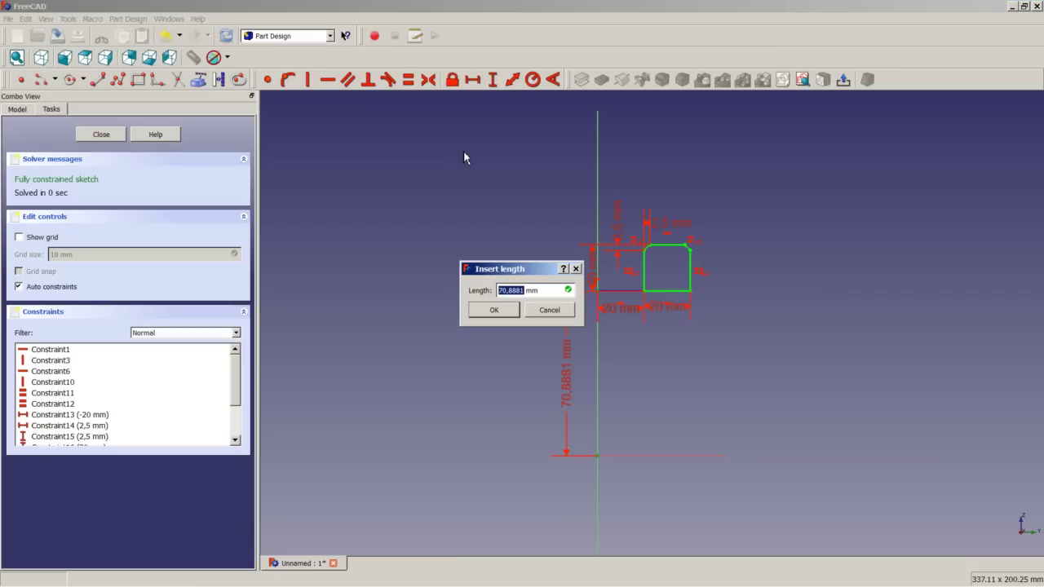
pyautogui.write('70')
pyautogui.press('Return')
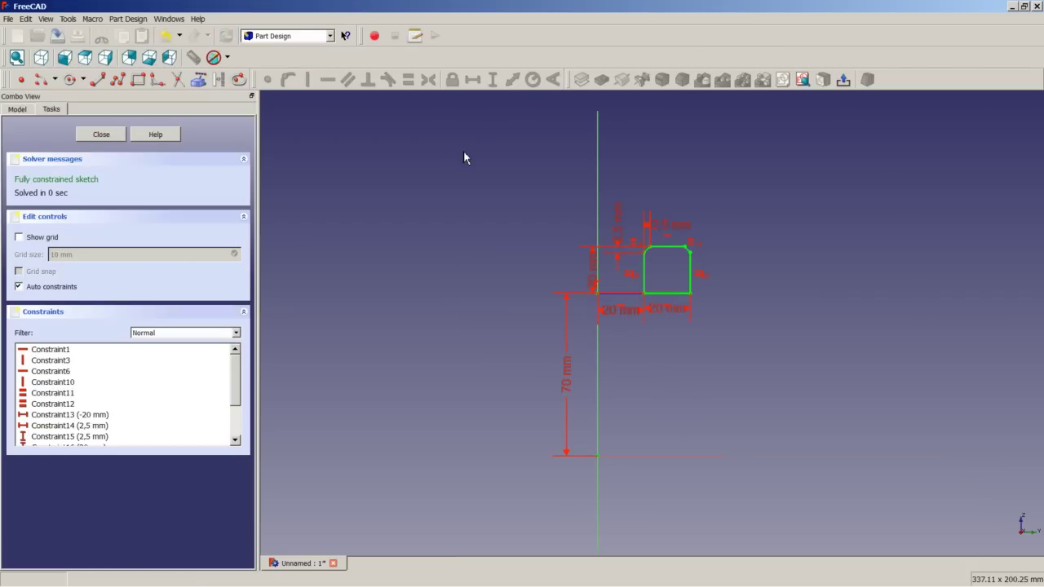
pyautogui.click(101, 135)
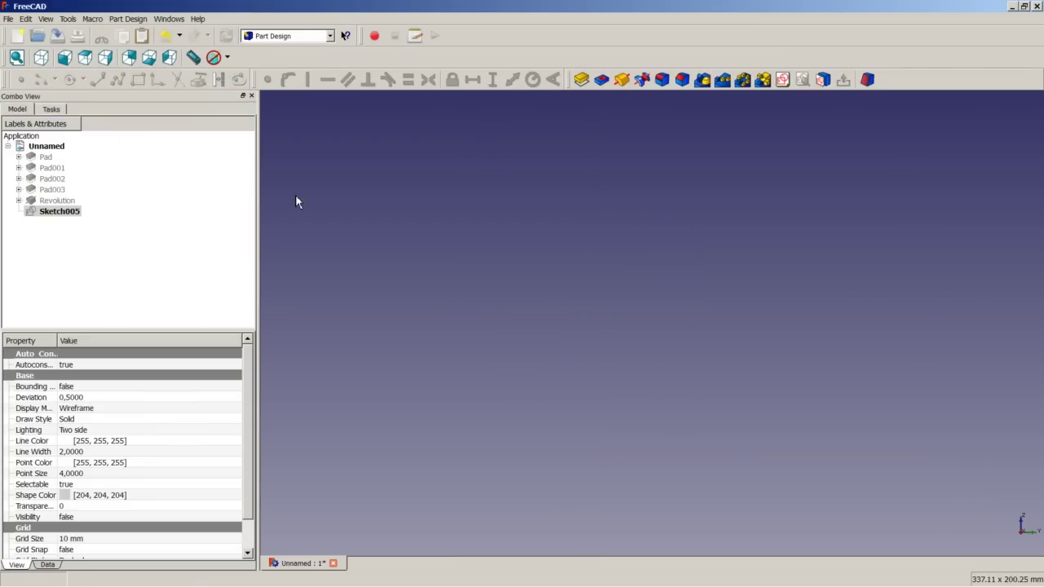
# Step: Revolve the copied sketch 360° about its construction line, Sketch axis 0, to form the second chamfered disc
pyautogui.click(623, 80)
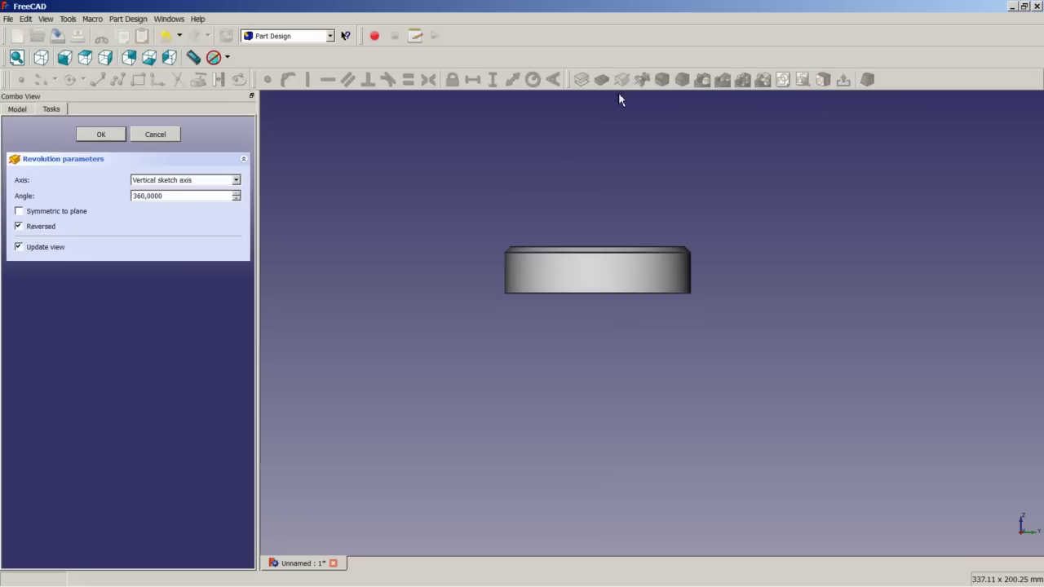
pyautogui.click(196, 180)
pyautogui.click(183, 209)
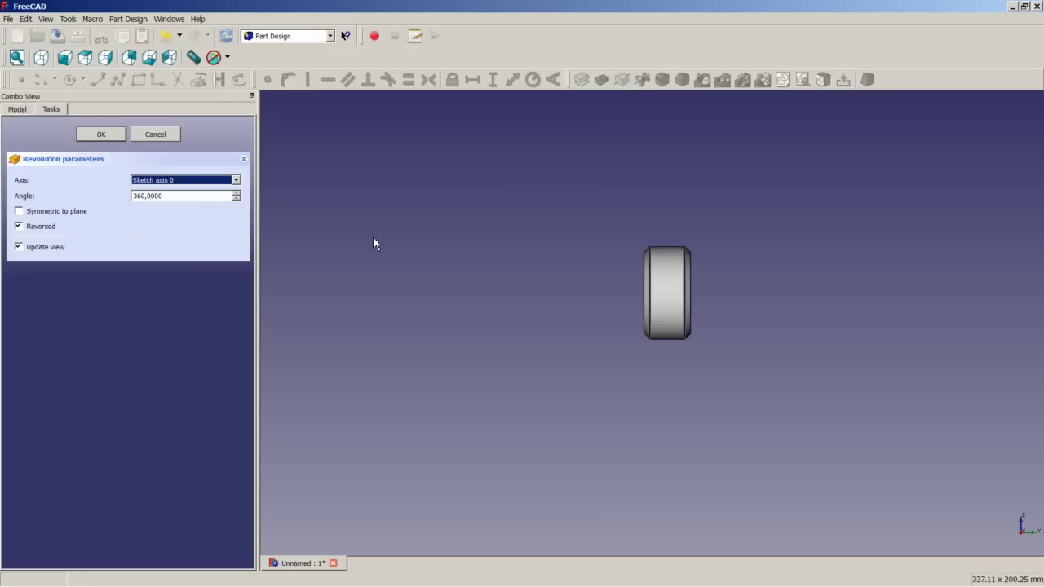
pyautogui.click(101, 134)
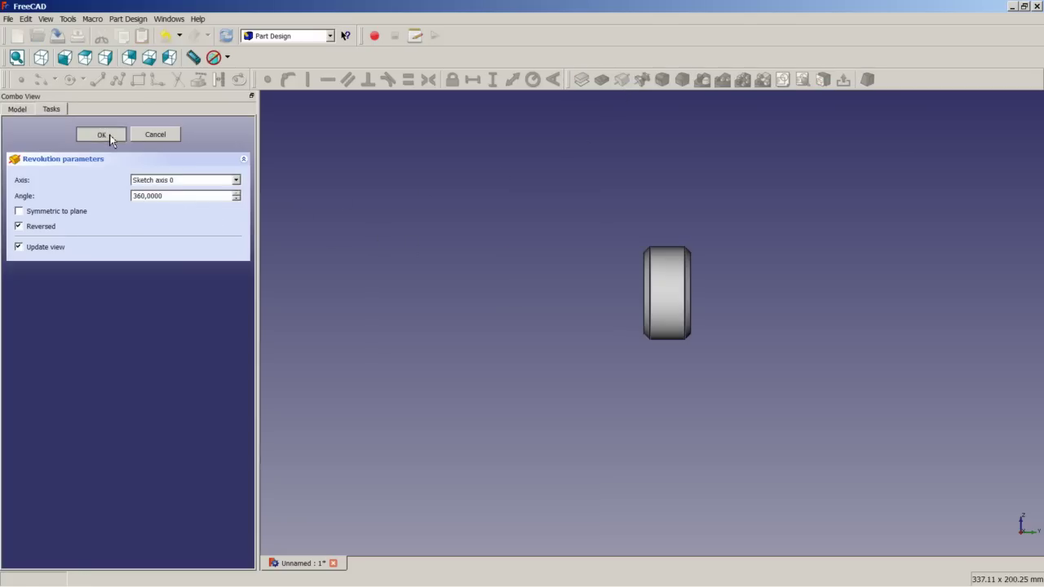
# Step: Make Pad to Pad003 and the first revolved disc visible together with the new disc
pyautogui.click(75, 200)
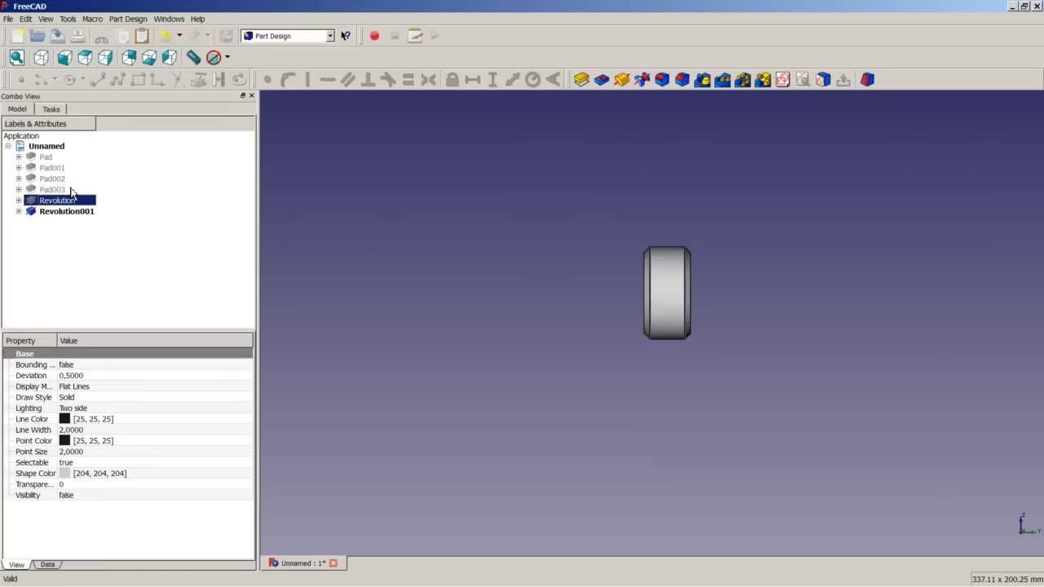
pyautogui.keyDown('shift'); pyautogui.click(49, 157); pyautogui.keyUp('shift')
pyautogui.rightClick(49, 157)
pyautogui.click(82, 163)
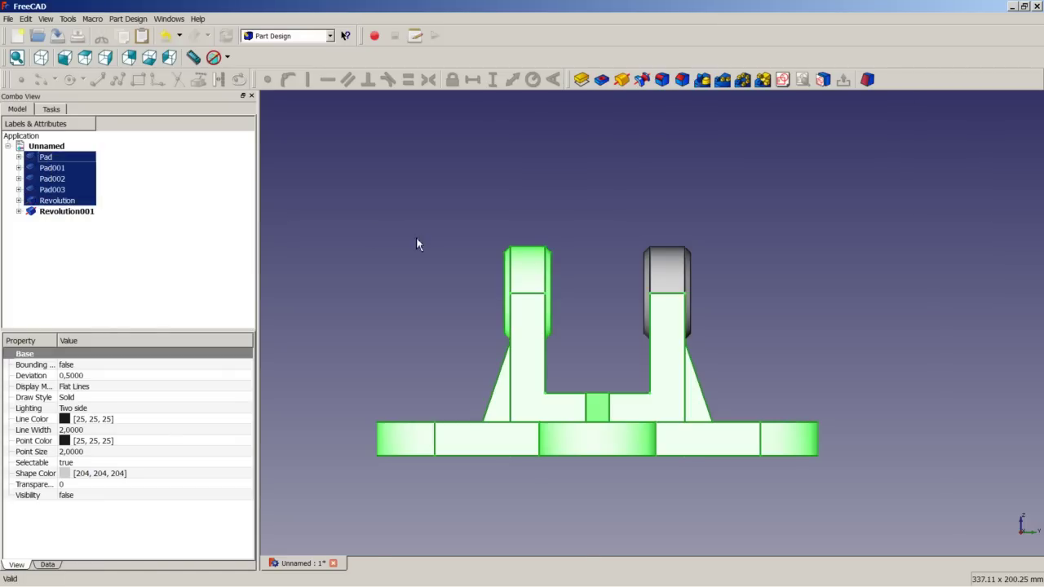
# Step: Show the whole bracket in isometric view and save the document
pyautogui.click(444, 243)
pyautogui.moveTo(445, 242); pyautogui.dragTo(502, 272, button='middle')
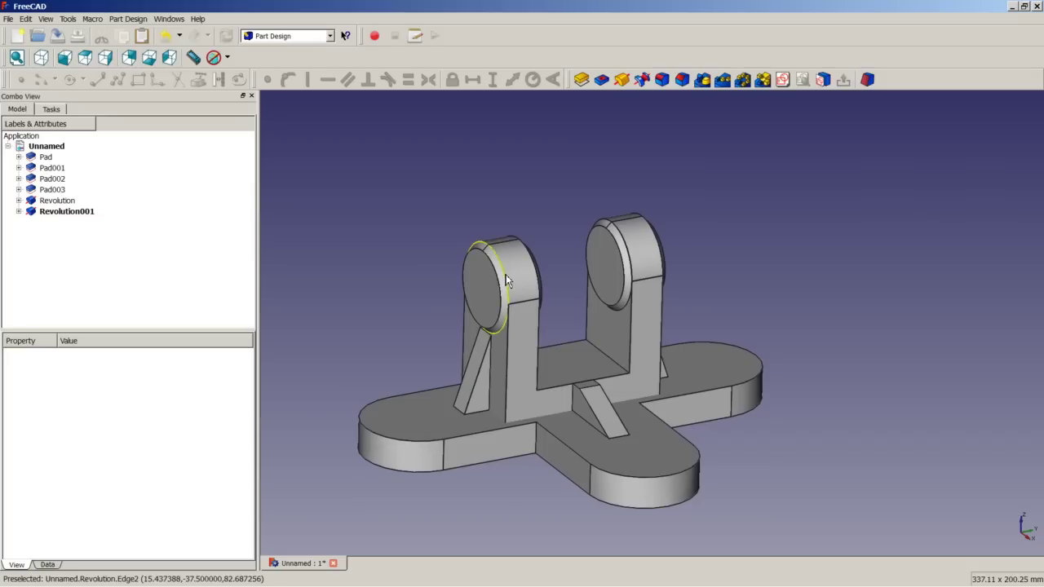
pyautogui.click(41, 57)
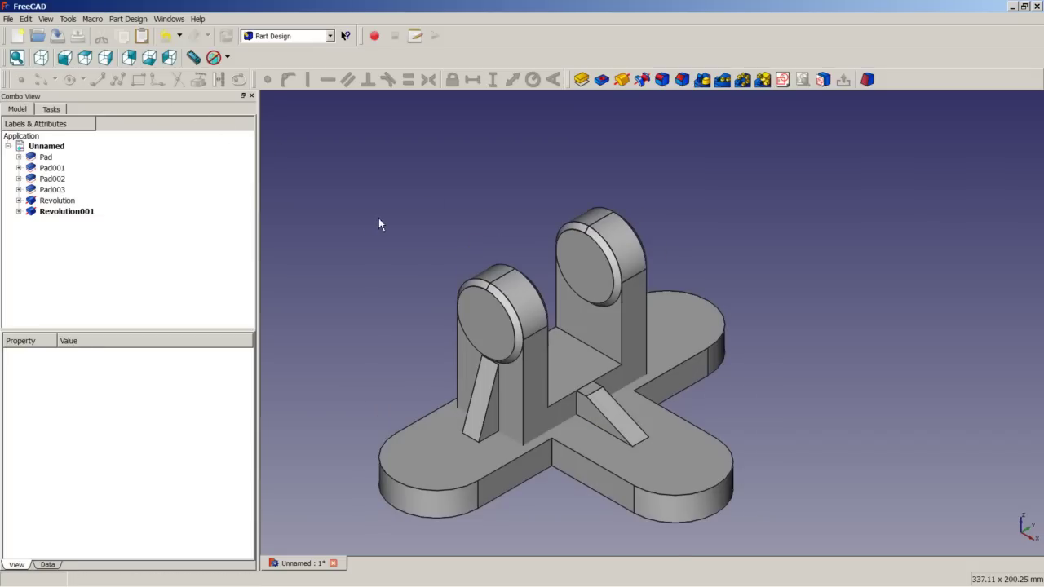
pyautogui.rightClick(381, 217)
pyautogui.click(420, 224)
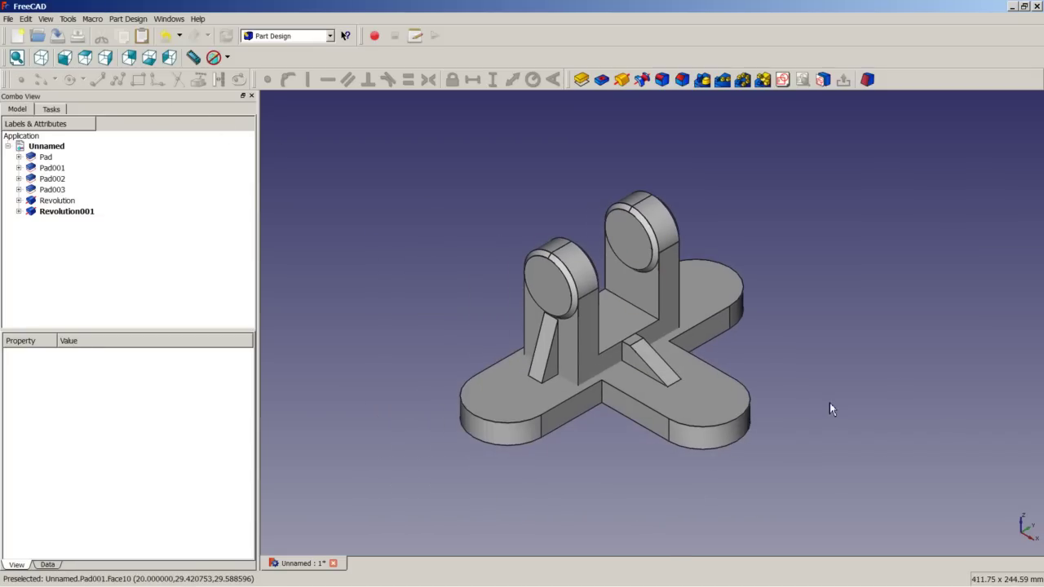
pyautogui.hotkey('ctrl', 's')
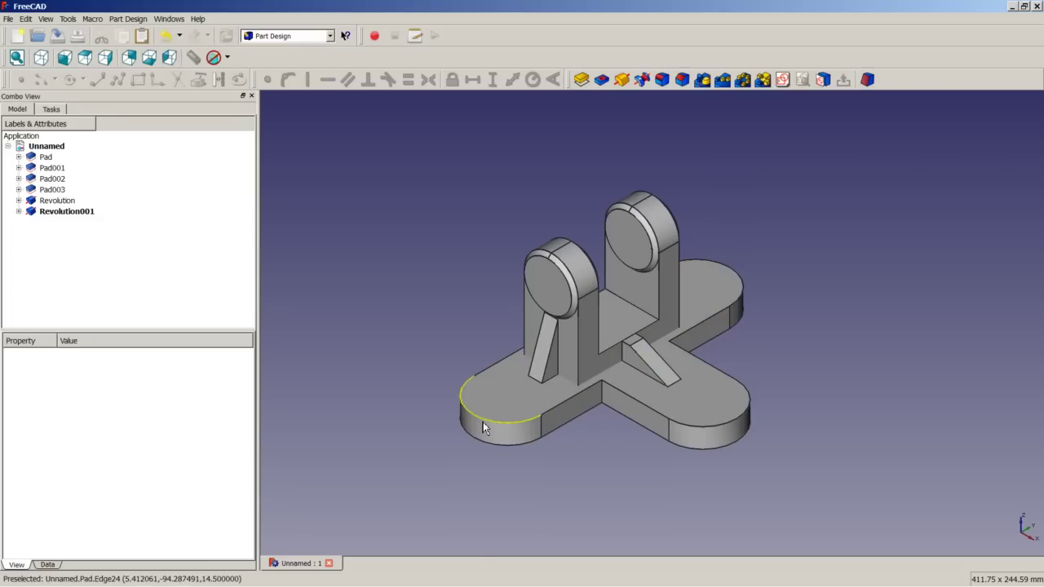
# Step: Measure the distance from the base's rounded end to the nearer upright's vertical edge, and delete the distance object
pyautogui.click(560, 328)
pyautogui.click(579, 327)
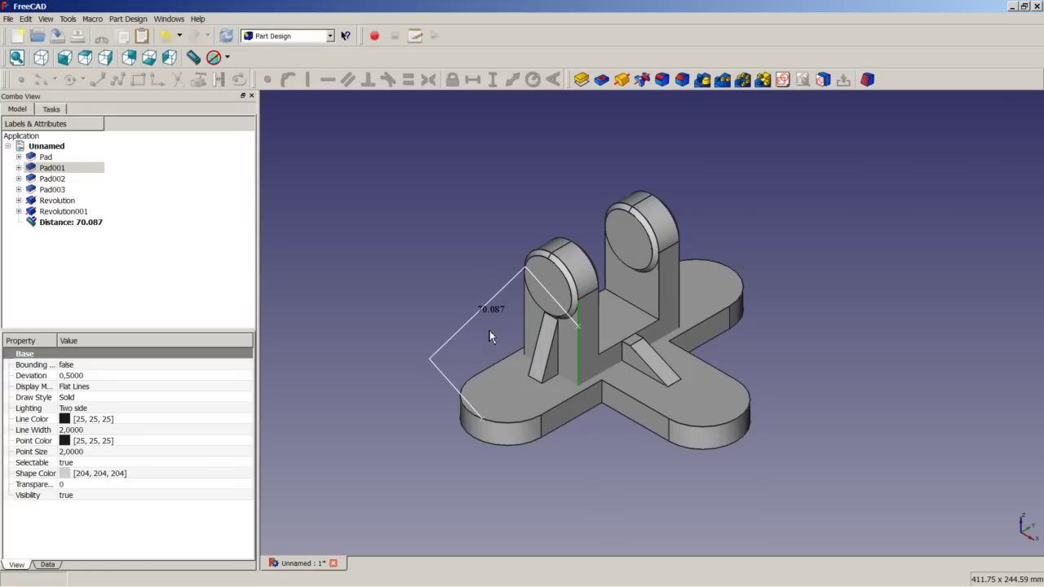
pyautogui.click(84, 224)
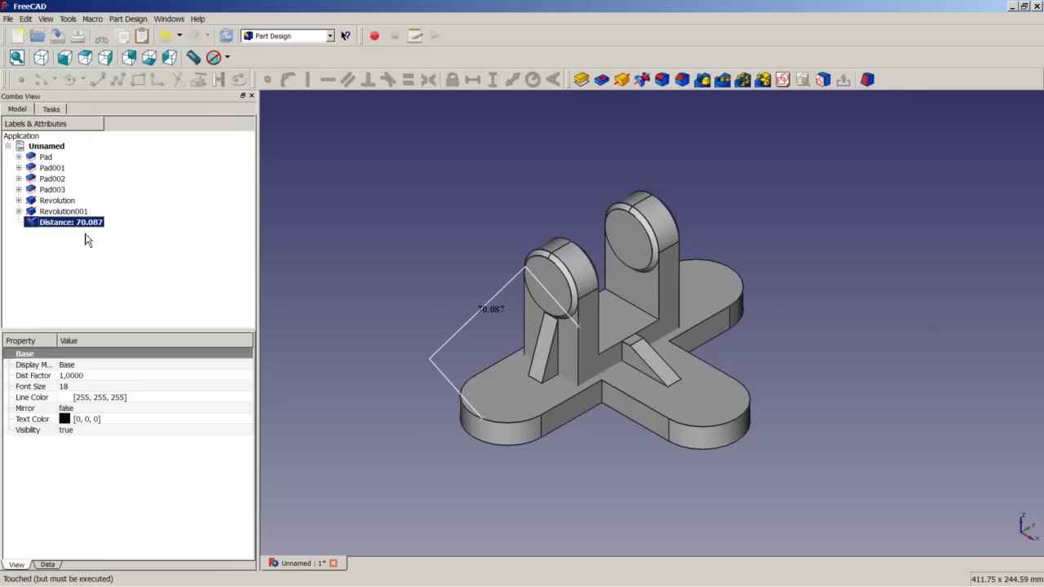
pyautogui.rightClick(68, 232)
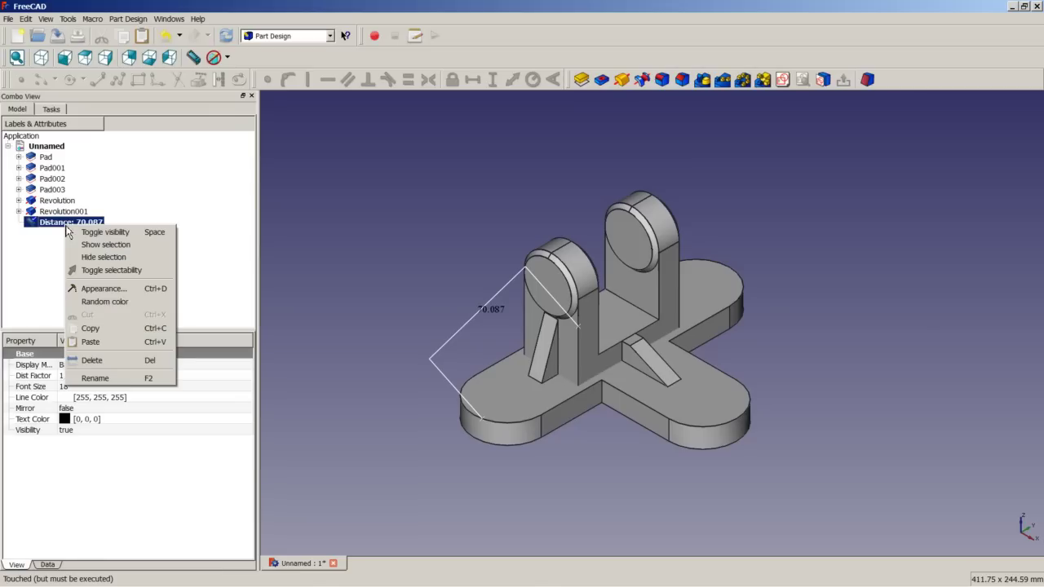
pyautogui.click(93, 361)
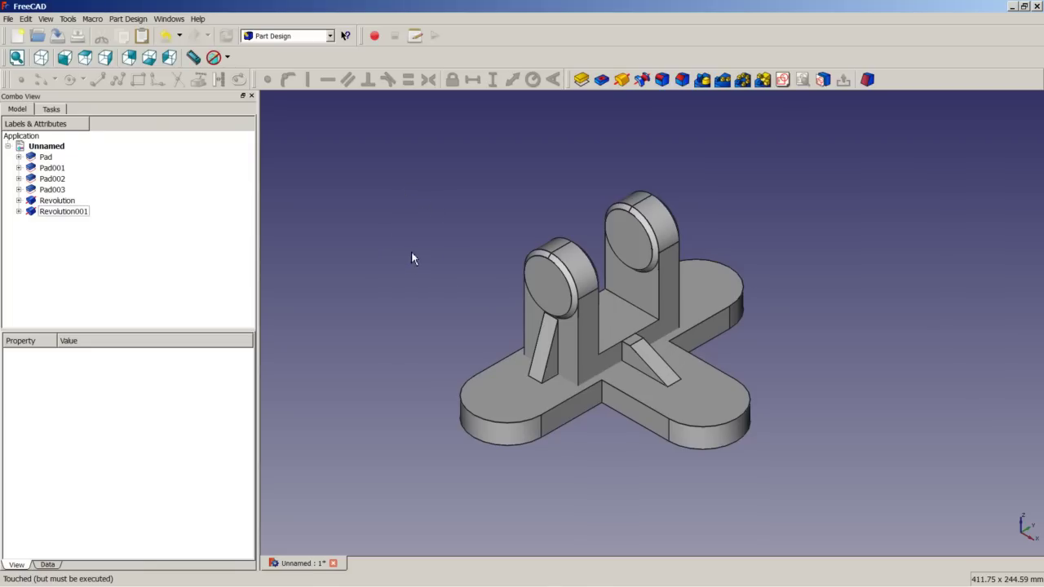
# Step: Switch to the Part workbench
pyautogui.click(277, 37)
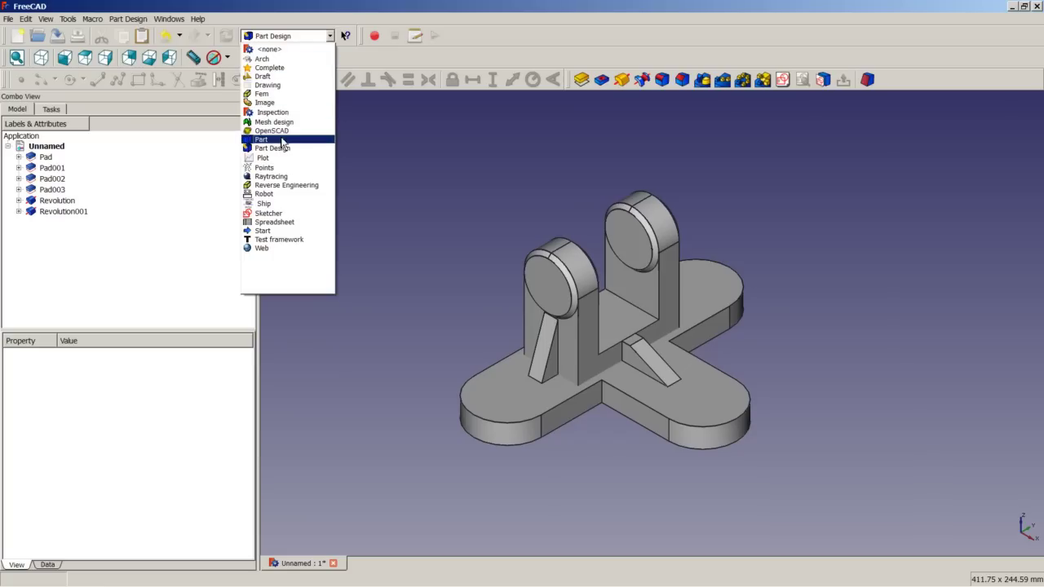
pyautogui.click(282, 141)
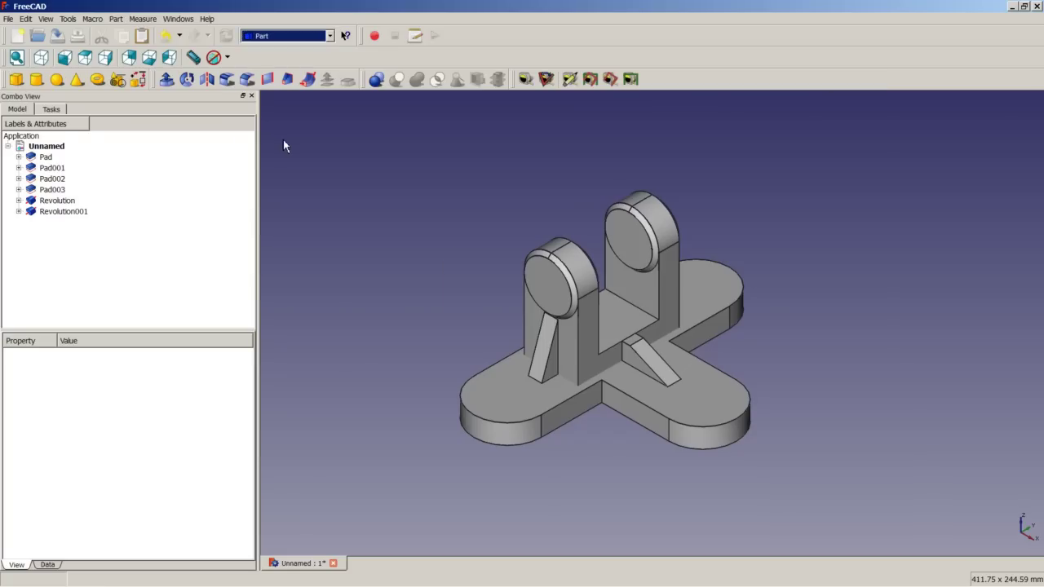
pyautogui.click(378, 168)
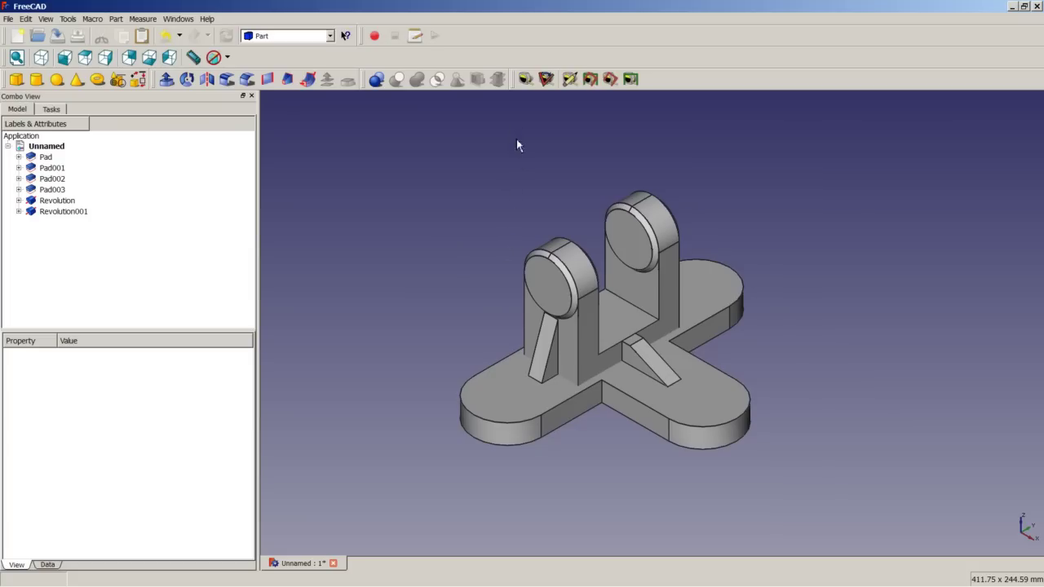
# Step: Measure the linear distance between the outer side faces of the two uprights, and clear the measurement
pyautogui.click(571, 360)
pyautogui.moveTo(571, 360); pyautogui.dragTo(744, 308, button='middle')
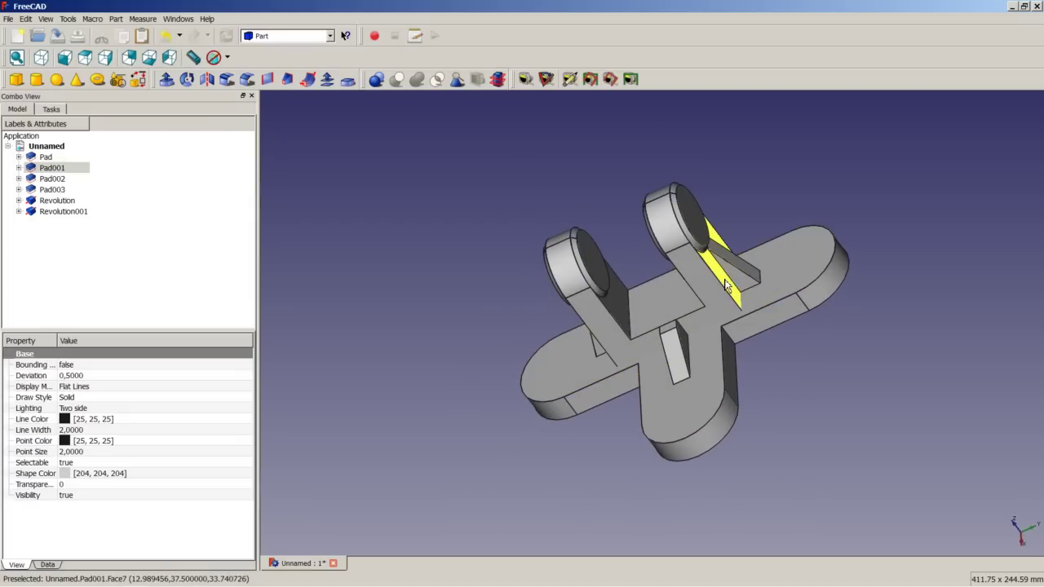
pyautogui.click(724, 284)
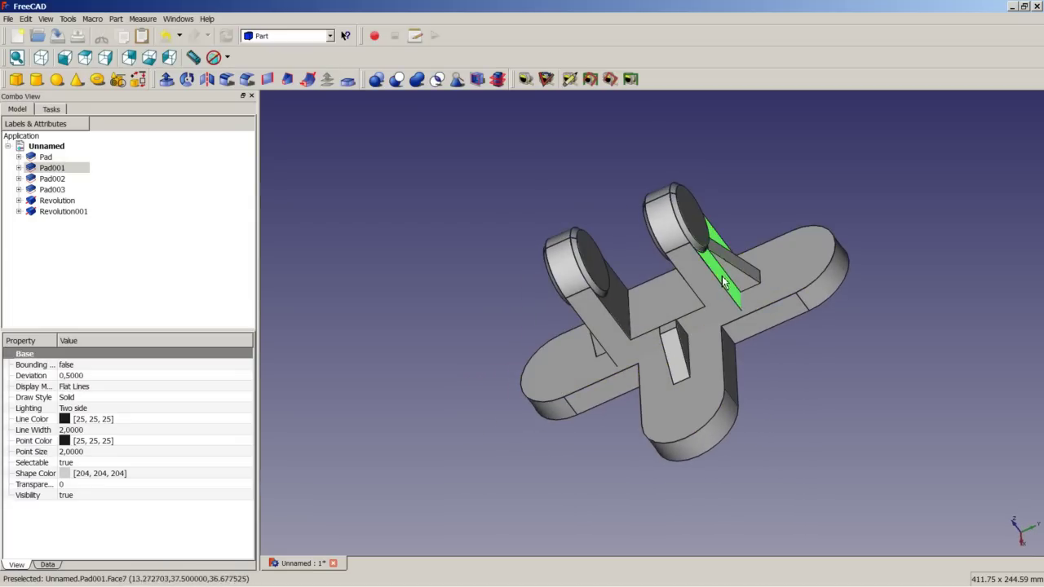
pyautogui.moveTo(724, 284); pyautogui.dragTo(735, 305, button='middle')
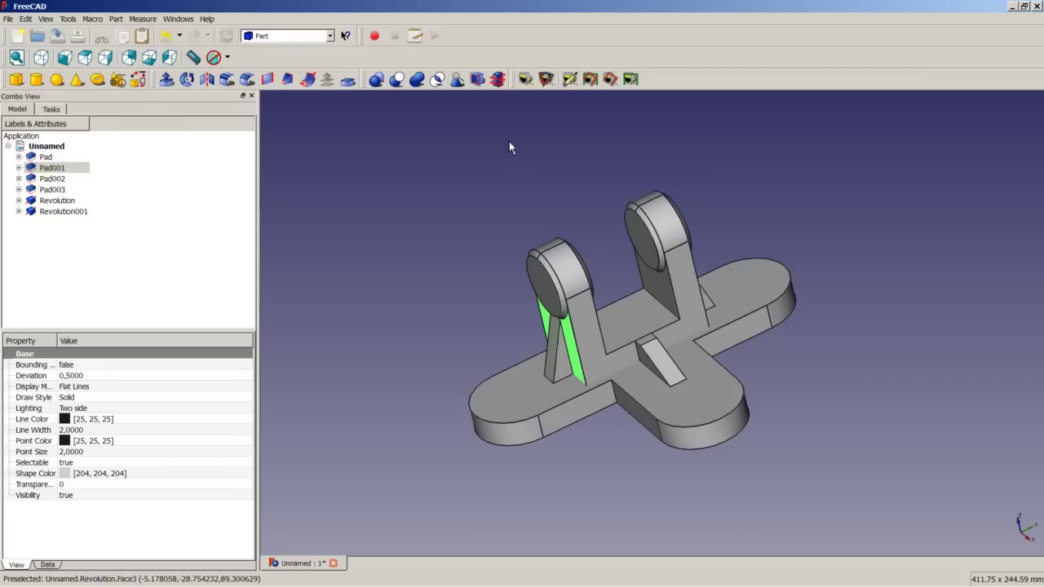
pyautogui.click(525, 81)
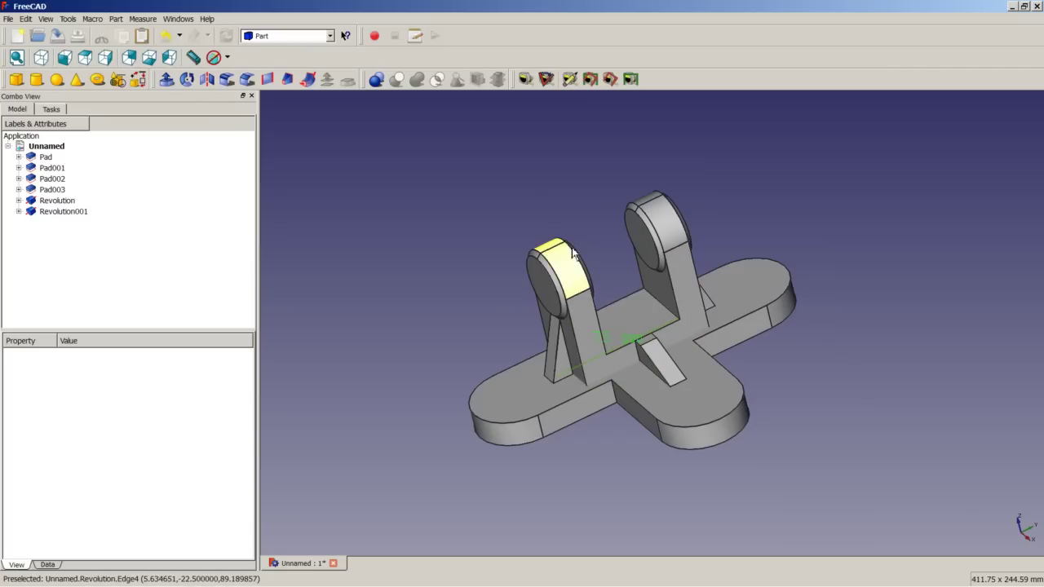
pyautogui.click(574, 85)
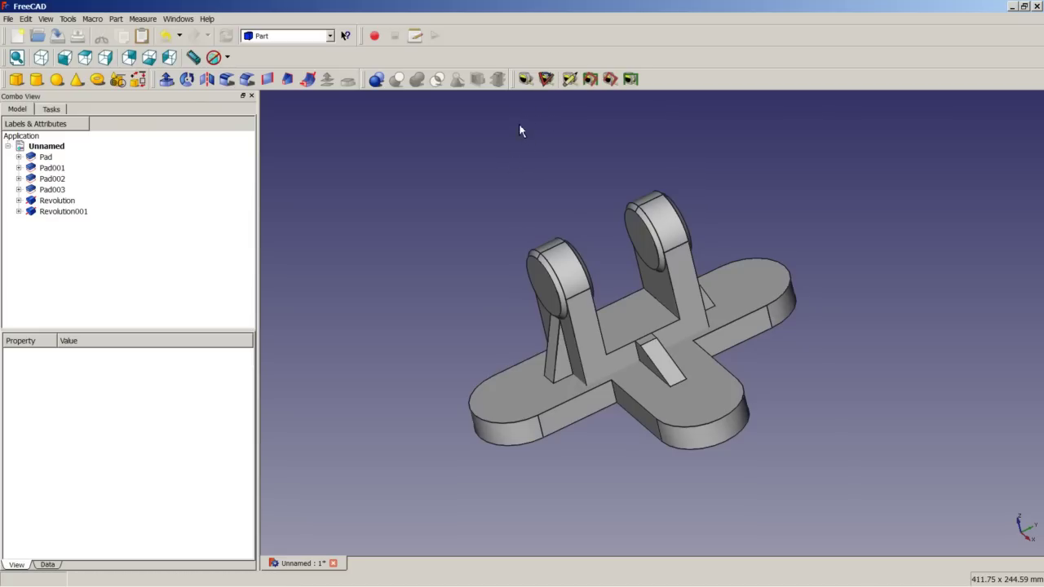
# Step: Measure the linear distance between the outer flat faces of the two revolved discs
pyautogui.click(525, 80)
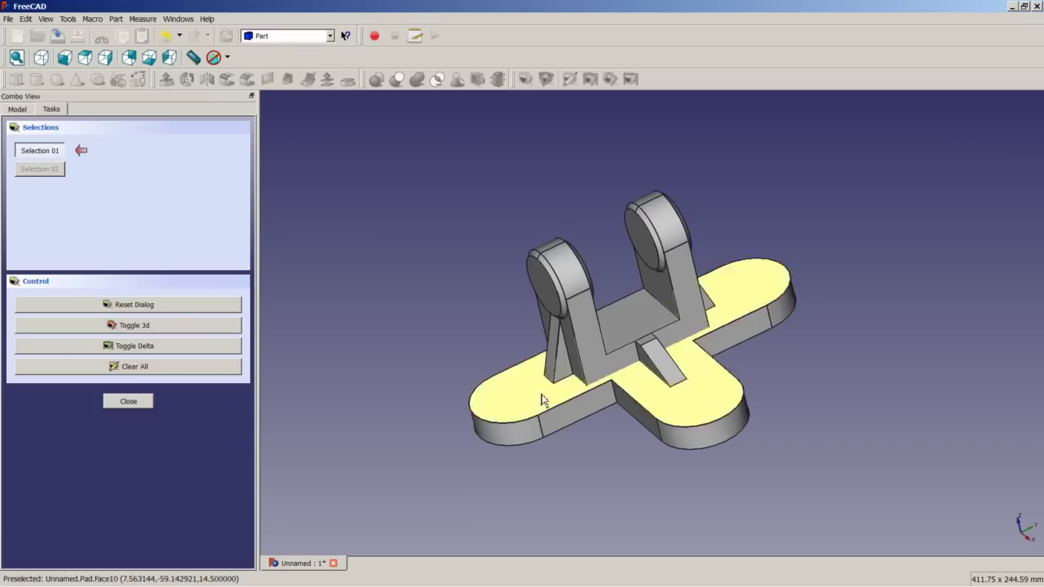
pyautogui.click(546, 289)
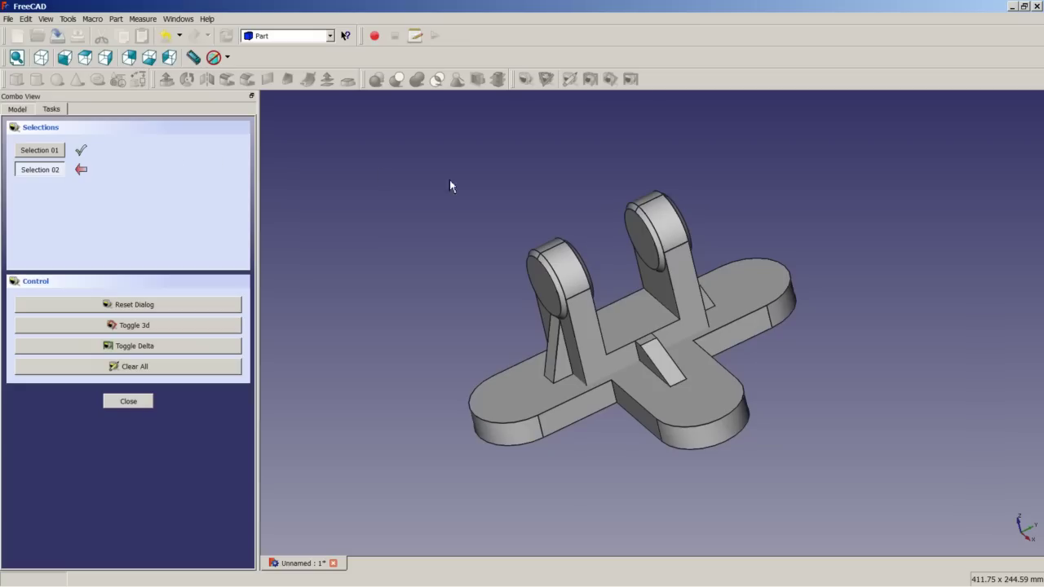
pyautogui.moveTo(648, 232); pyautogui.dragTo(668, 217, button='middle')
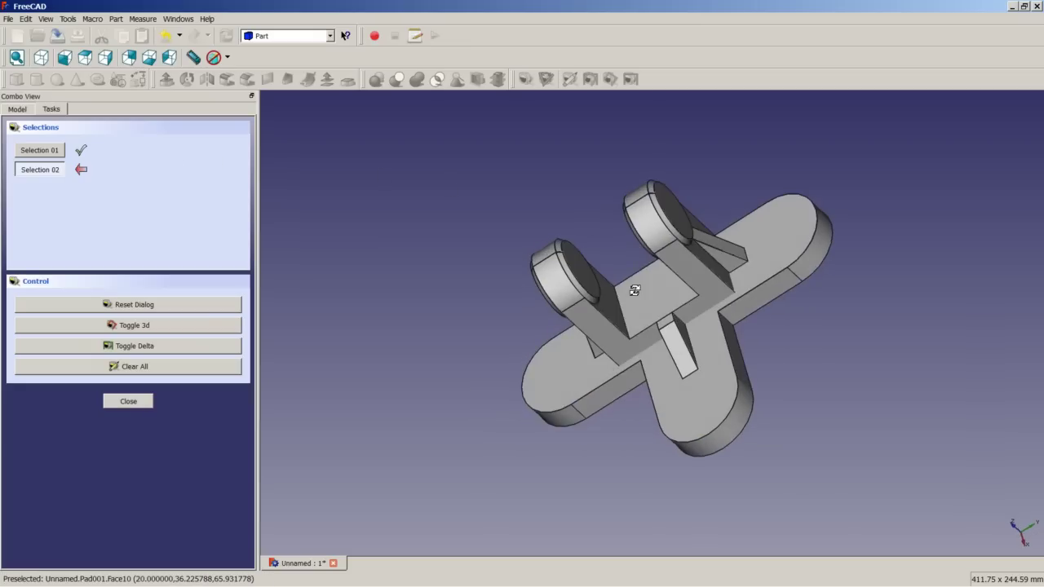
pyautogui.click(671, 215)
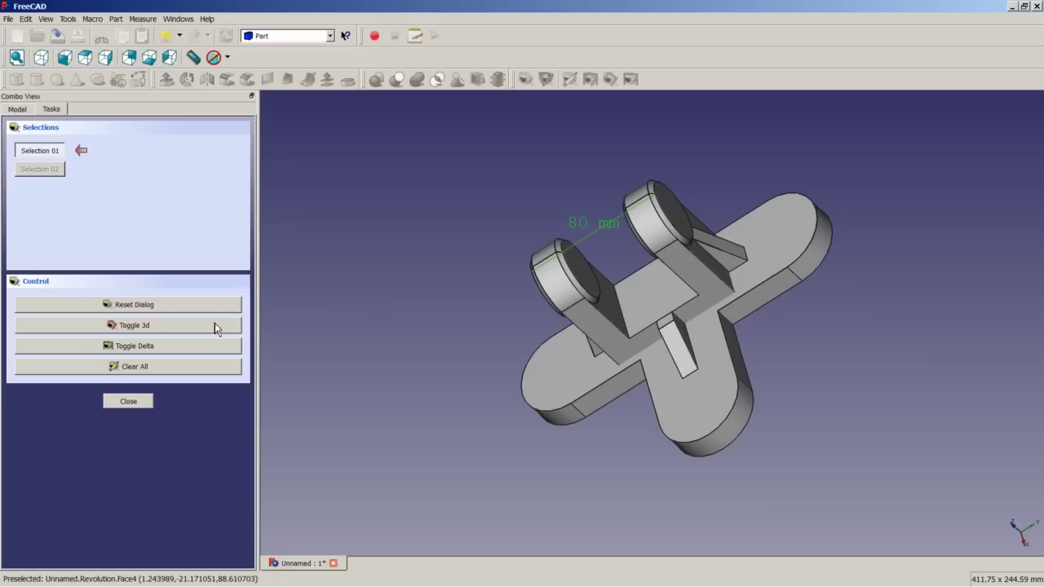
# Step: Toggle the delta measurements off and back on, and clear all measurements
pyautogui.click(128, 351)
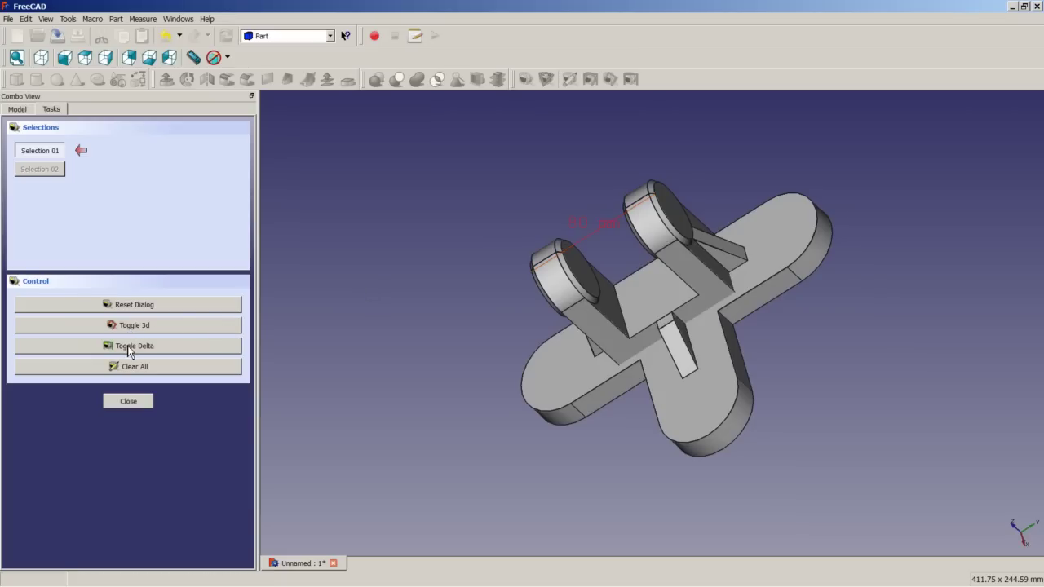
pyautogui.click(129, 351)
pyautogui.moveTo(562, 291)
pyautogui.mouseDown(button='middle')
pyautogui.moveTo(652, 286)
pyautogui.moveTo(555, 300)
pyautogui.mouseUp(button='middle')
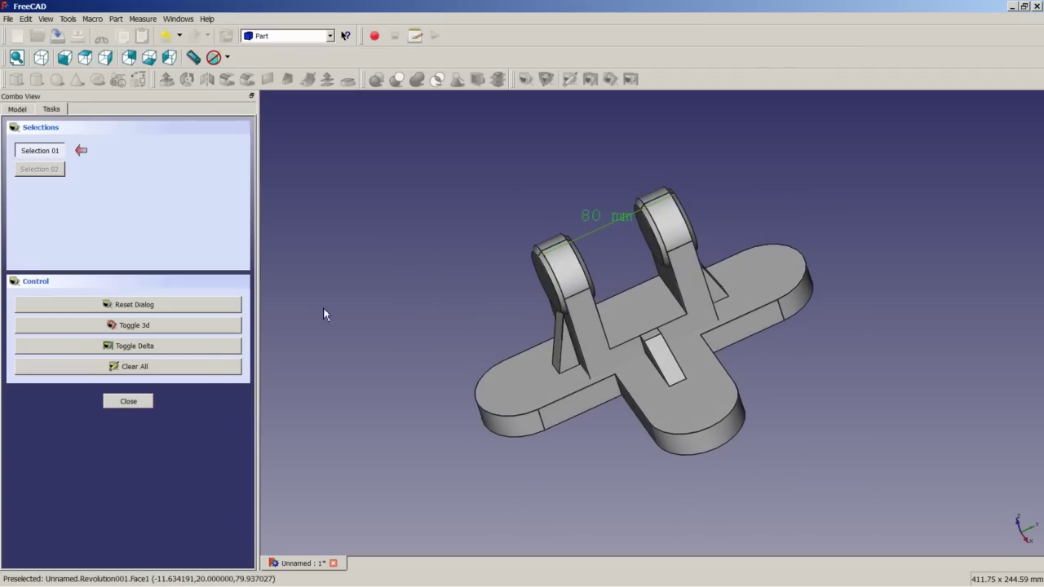
pyautogui.click(129, 367)
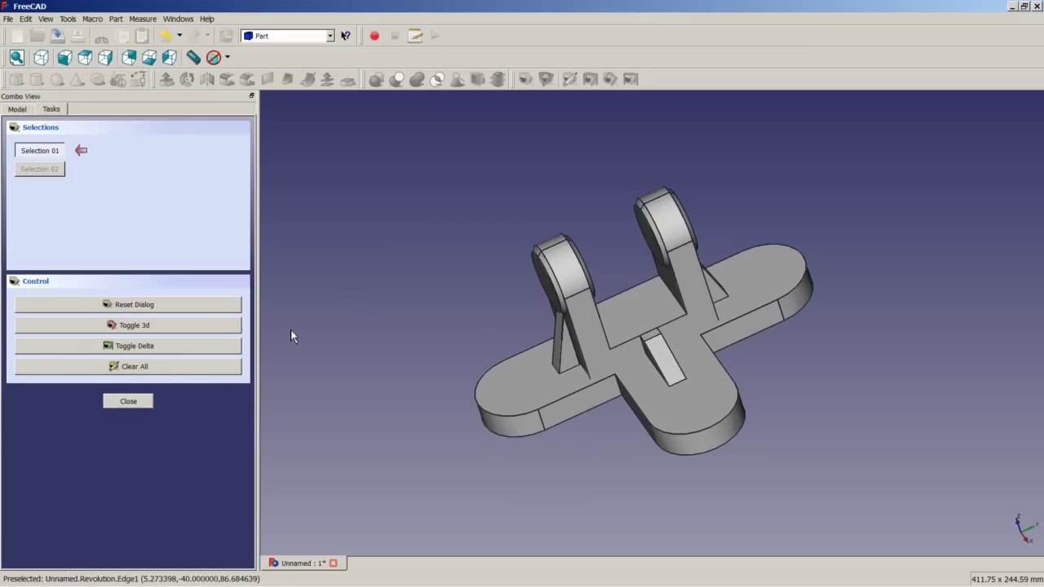
pyautogui.click(128, 401)
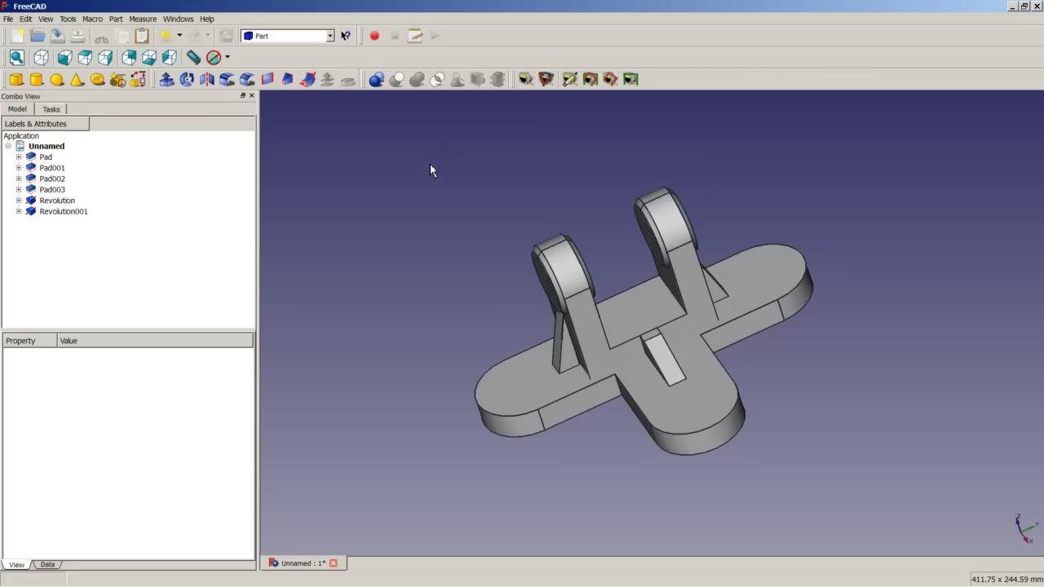
# Step: Switch to the Draft workbench
pyautogui.moveTo(522, 237); pyautogui.dragTo(564, 235, button='middle')
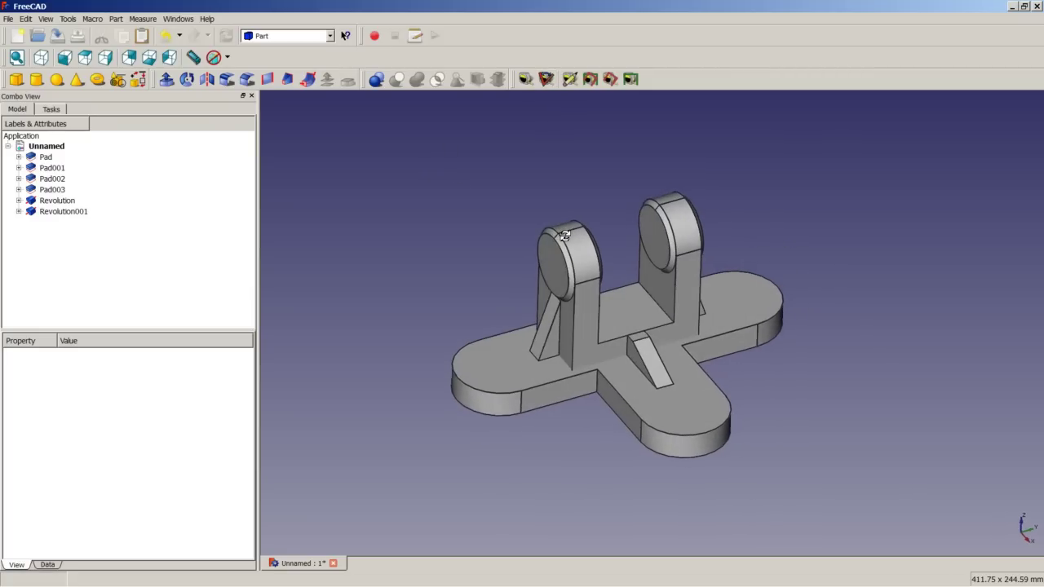
pyautogui.click(482, 393)
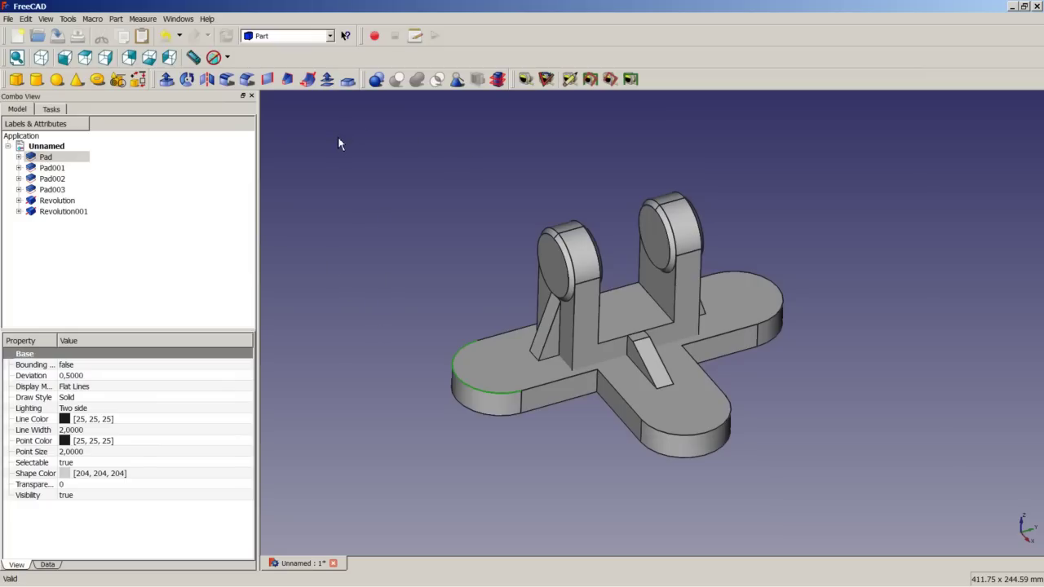
pyautogui.click(330, 36)
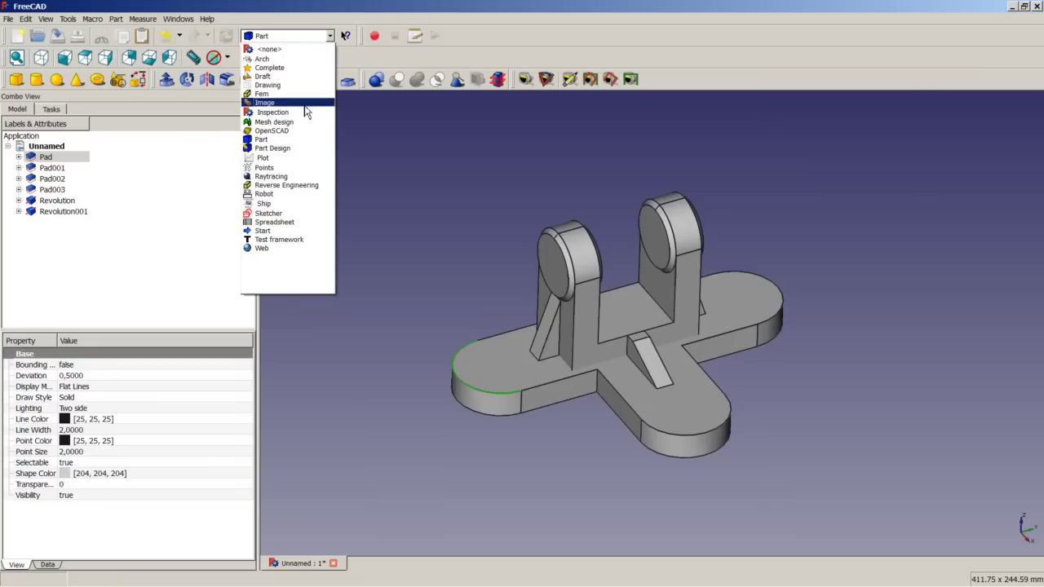
pyautogui.click(296, 76)
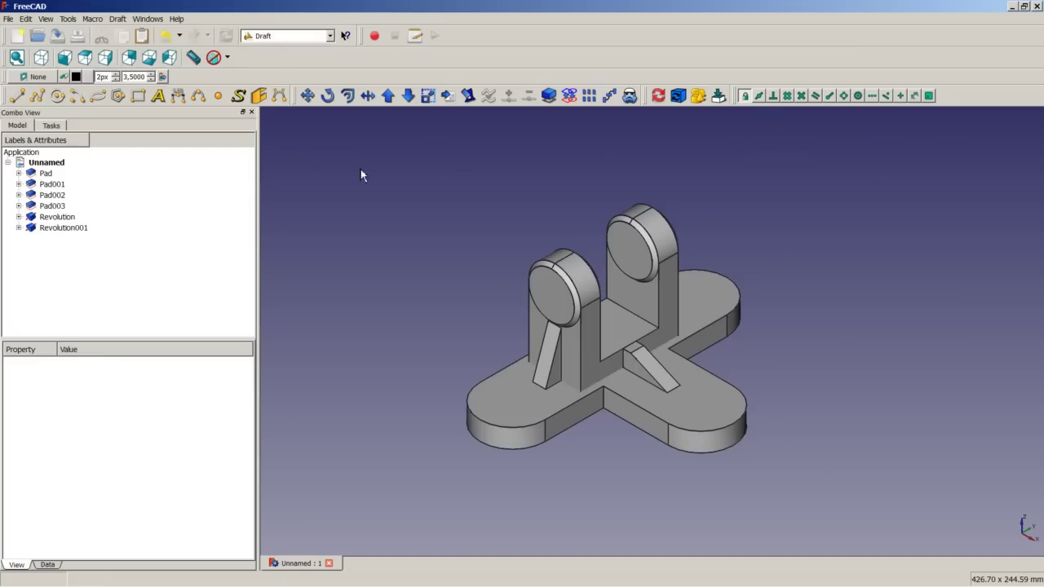
# Step: Dimension the width of the base arm's rounded end between its arc endpoints using endpoint snap, placing the dimension line outside the base
pyautogui.click(179, 99)
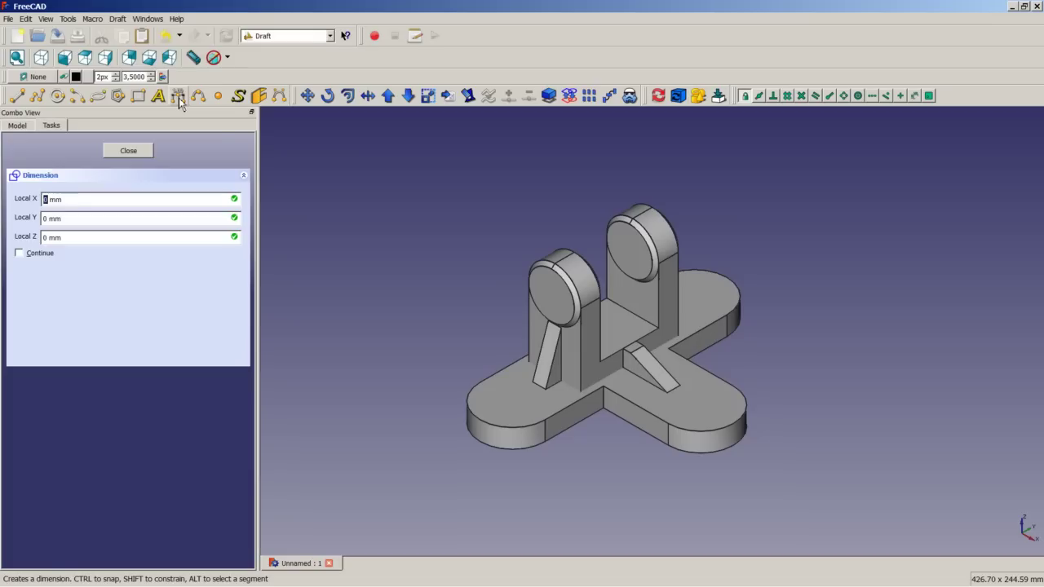
pyautogui.scroll(3, 397, 329)
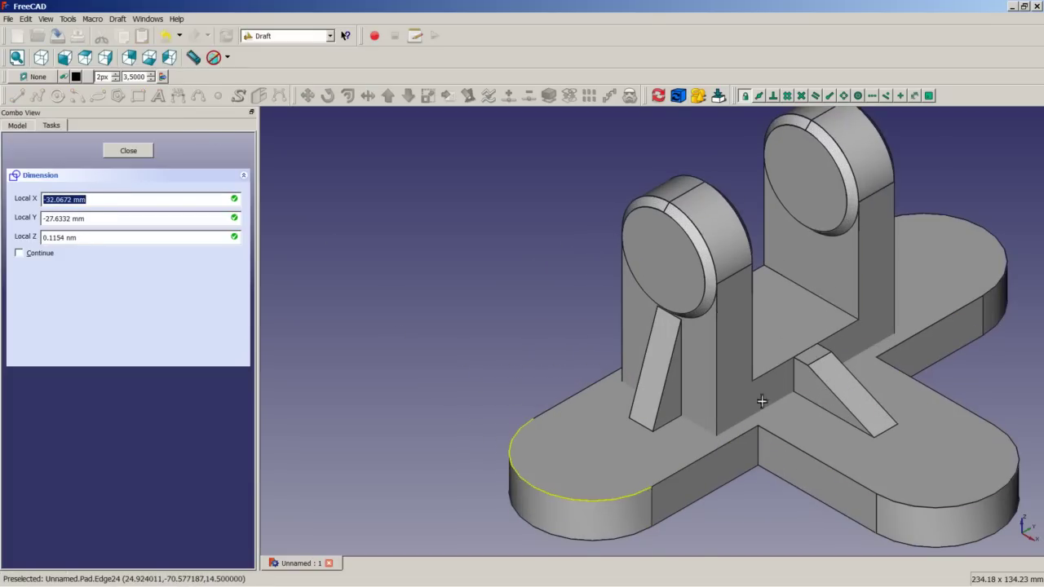
pyautogui.click(829, 96)
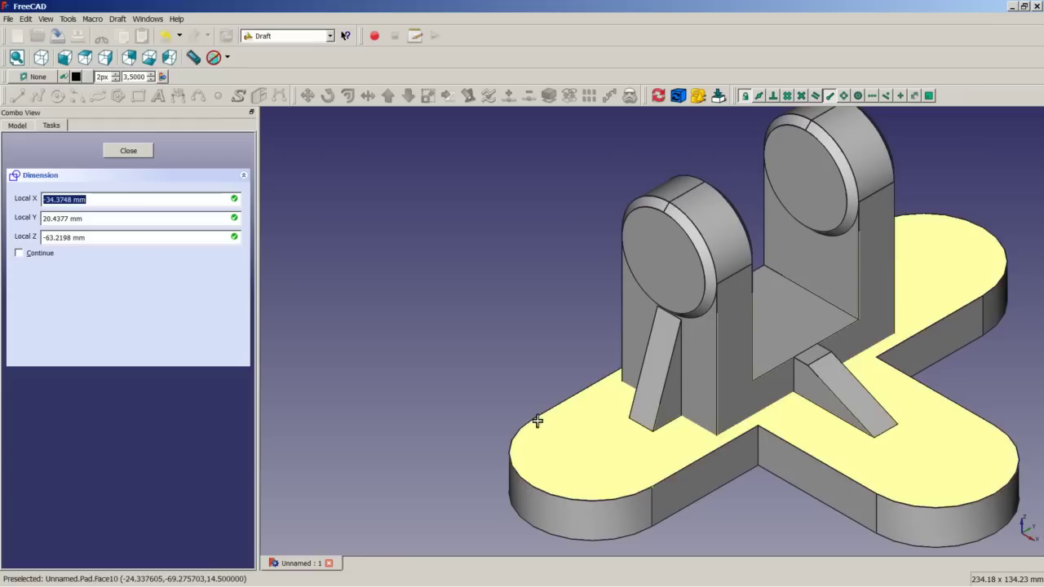
pyautogui.click(537, 420)
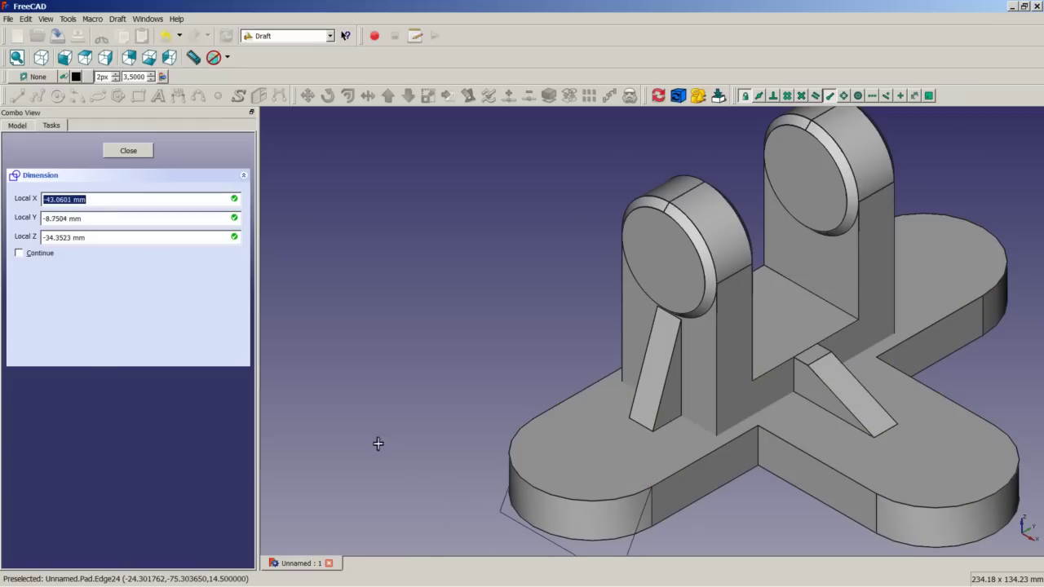
pyautogui.click(384, 476)
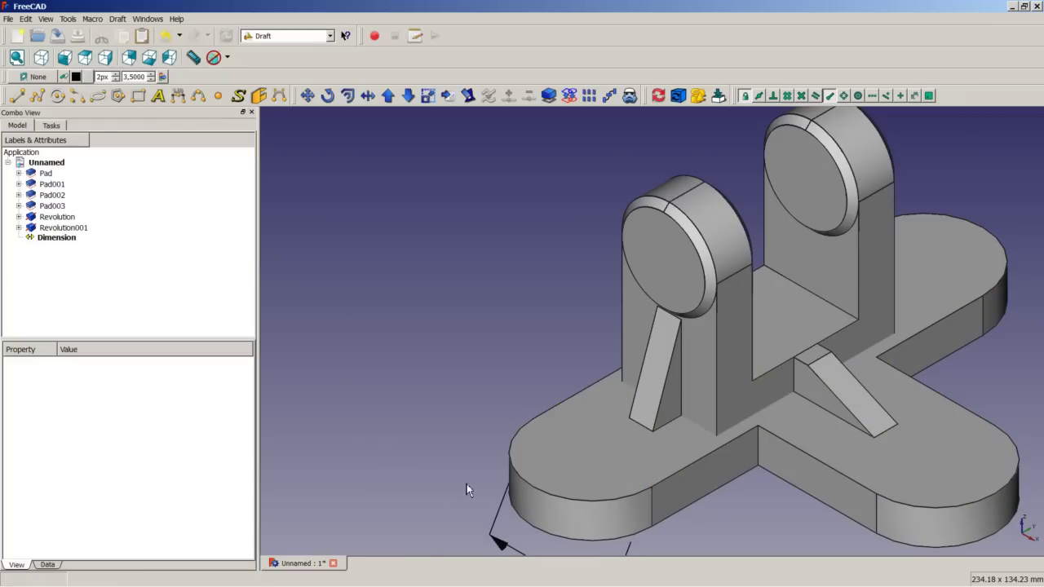
pyautogui.scroll(-2, 489, 485)
pyautogui.scroll(5, 522, 538)
pyautogui.scroll(2, 536, 554)
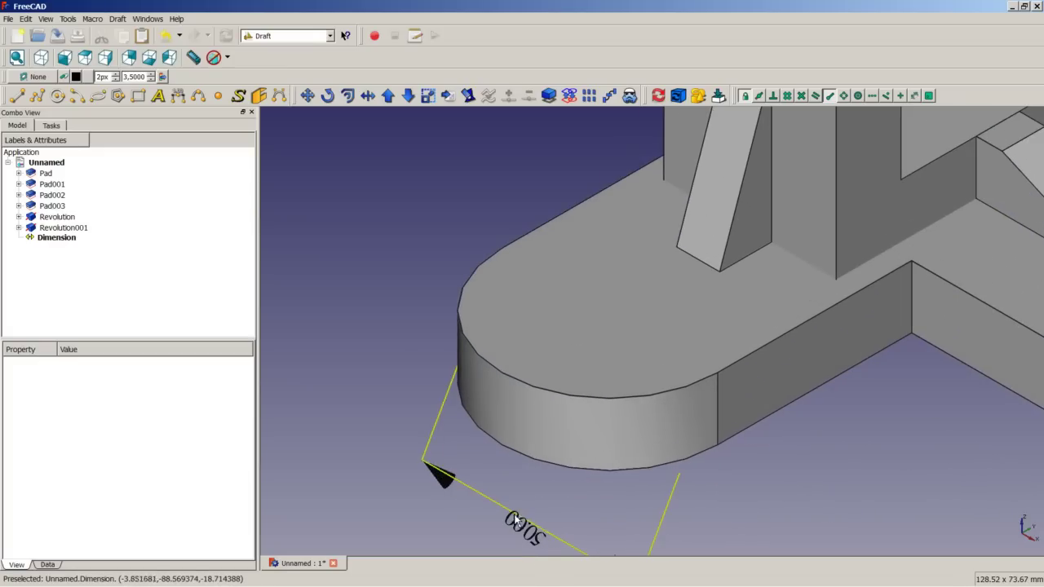
pyautogui.scroll(-5, 542, 529)
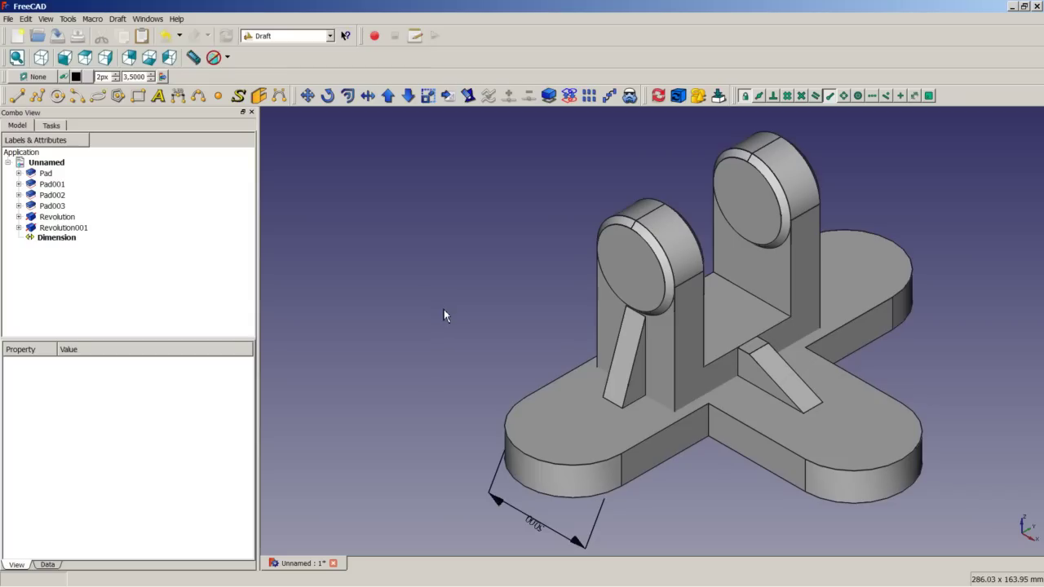
# Step: Delete the Draft dimension from the base arm's rounded end, restore the axonometric view and save the document
pyautogui.click(70, 239)
pyautogui.rightClick(70, 239)
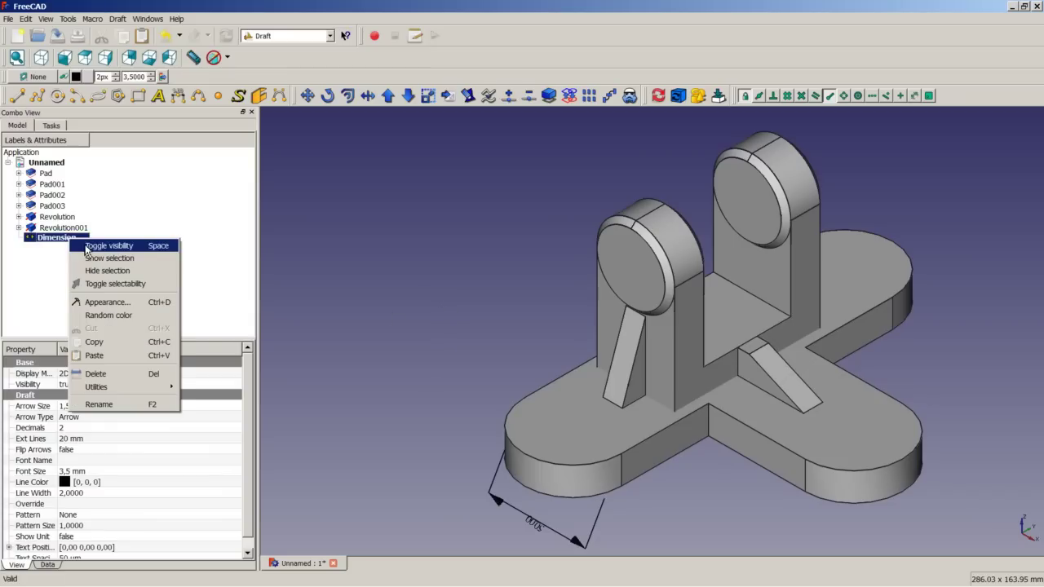
pyautogui.click(98, 374)
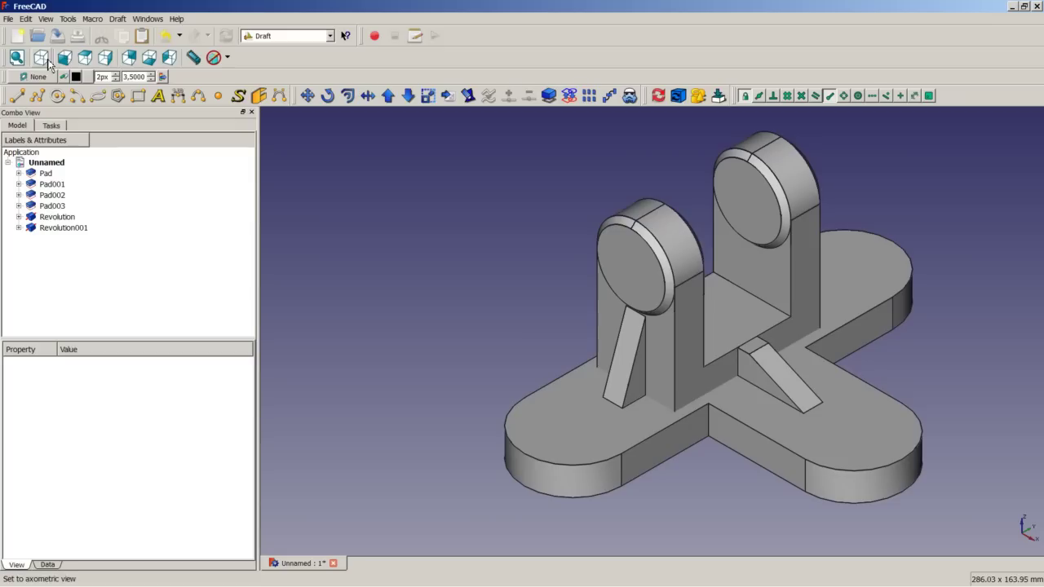
pyautogui.rightClick(431, 280)
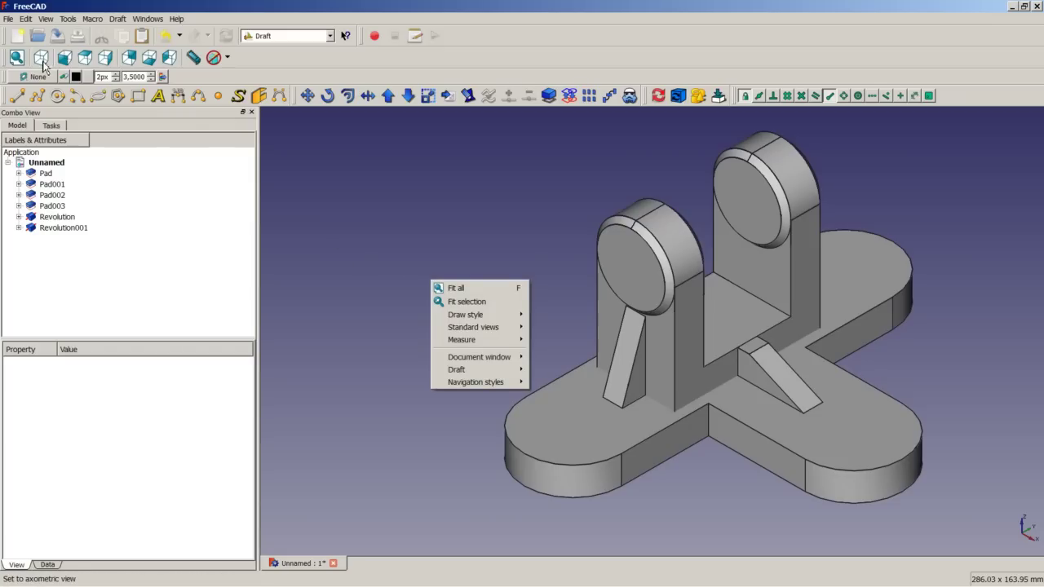
pyautogui.click(41, 58)
pyautogui.rightClick(400, 245)
pyautogui.click(420, 249)
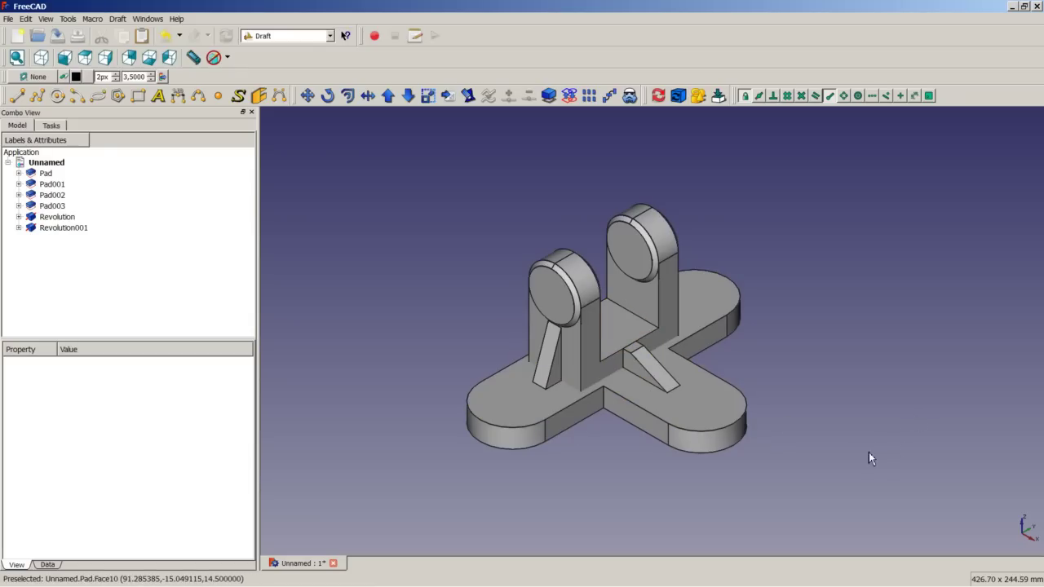
pyautogui.hotkey('ctrl', 's')
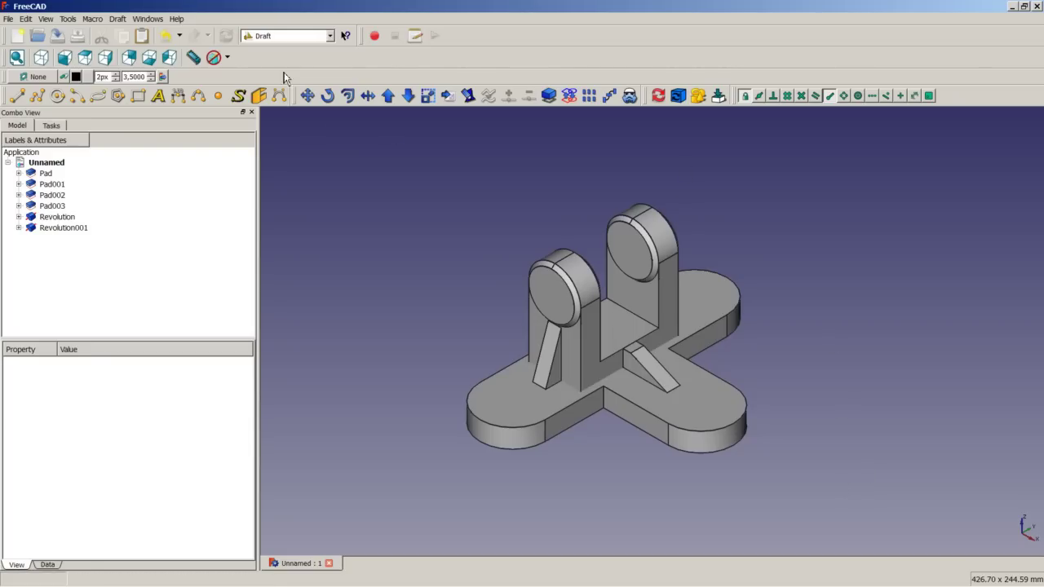
# Step: Switch to the Part Design workbench and create a new sketch on the YZ-Plane with no offset
pyautogui.click(330, 36)
pyautogui.click(301, 148)
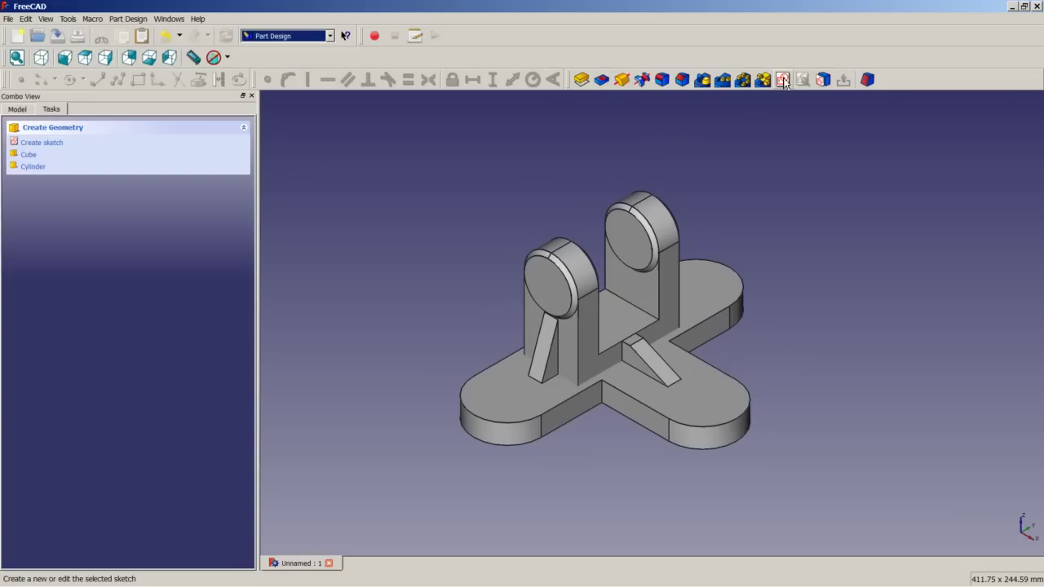
pyautogui.click(783, 79)
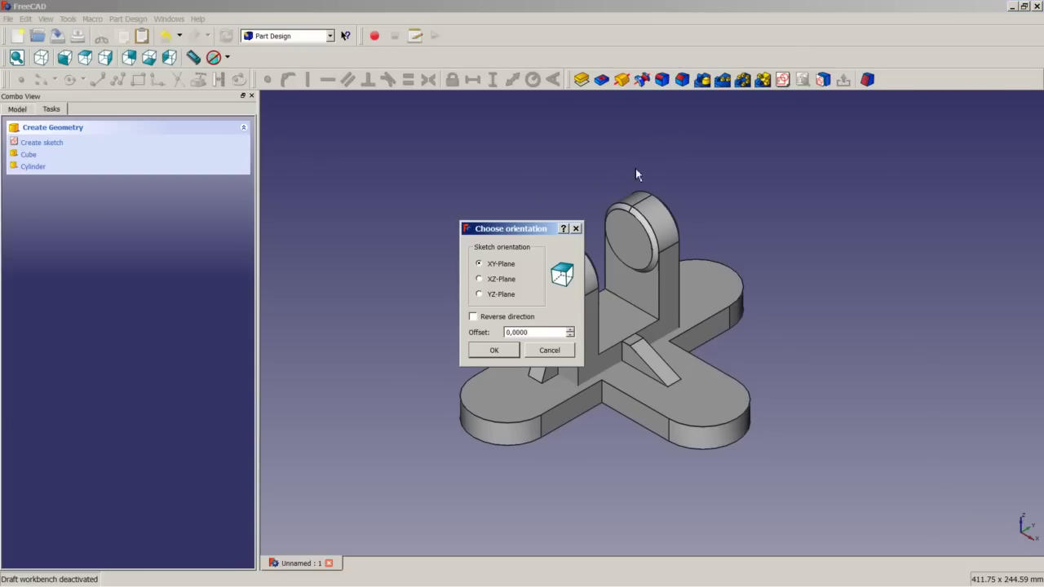
pyautogui.click(491, 297)
pyautogui.click(494, 350)
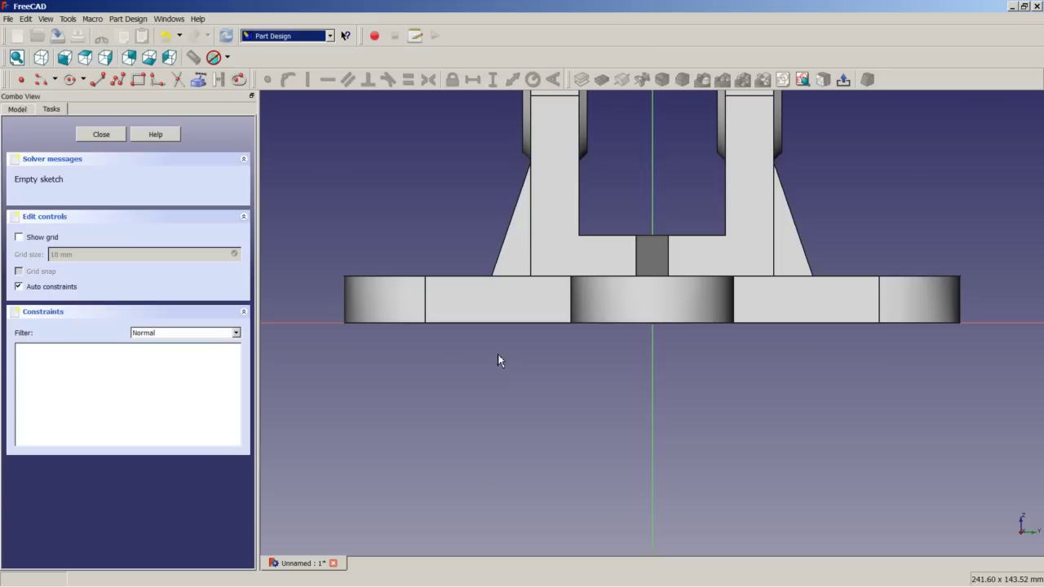
# Step: Sketch a closed four-sided profile about 21.6 mm long and 7.5 mm high beyond the base arm's end, with a slanted outer edge
pyautogui.click(117, 79)
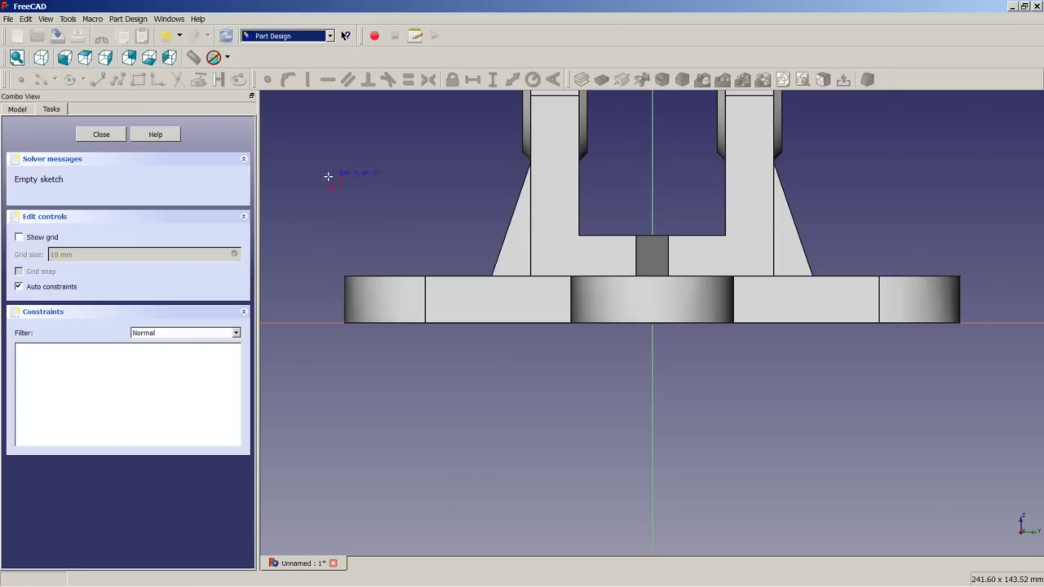
pyautogui.click(344, 221)
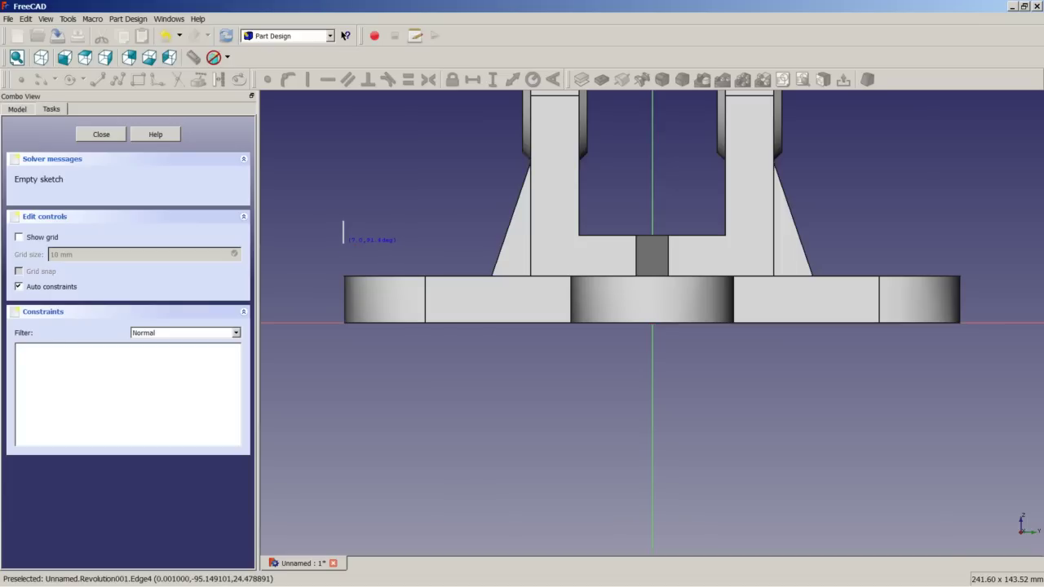
pyautogui.click(344, 242)
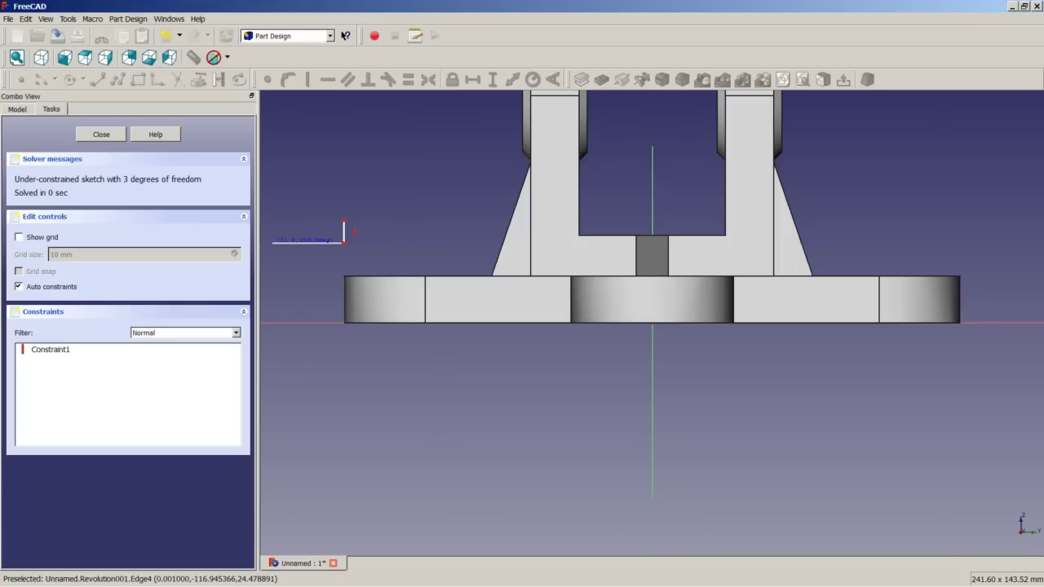
pyautogui.click(273, 242)
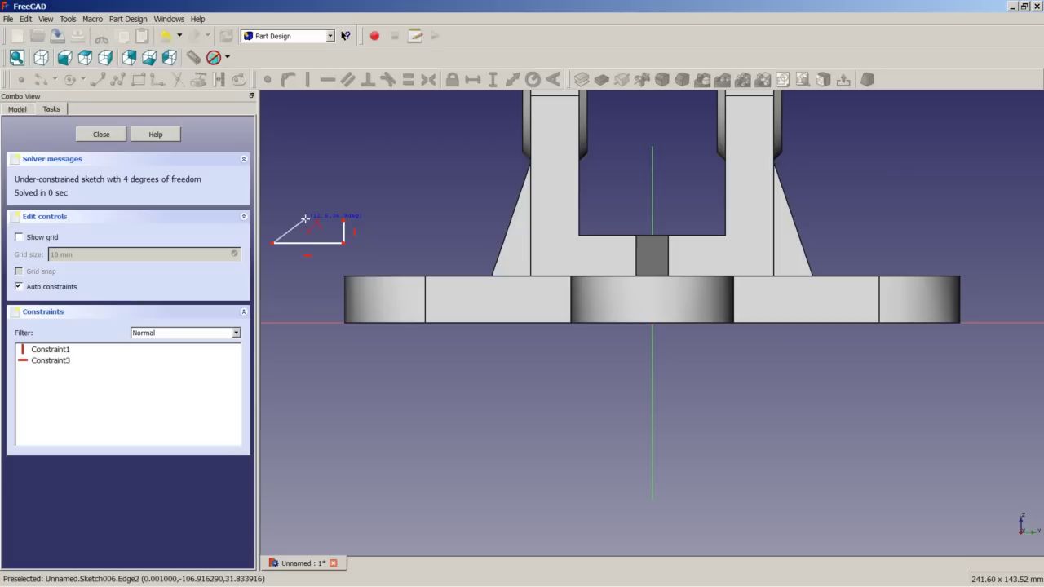
pyautogui.click(304, 218)
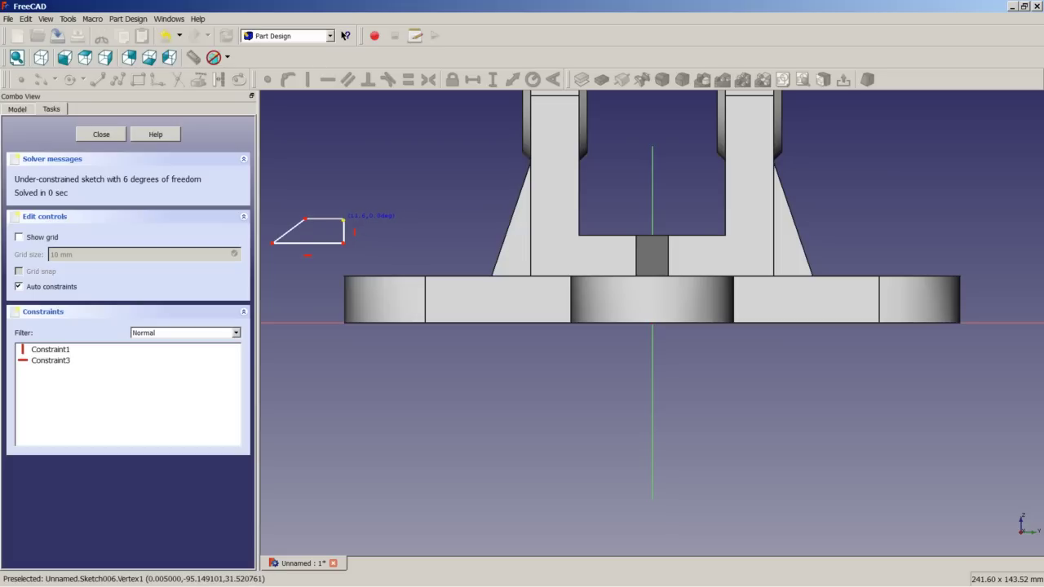
pyautogui.click(343, 218)
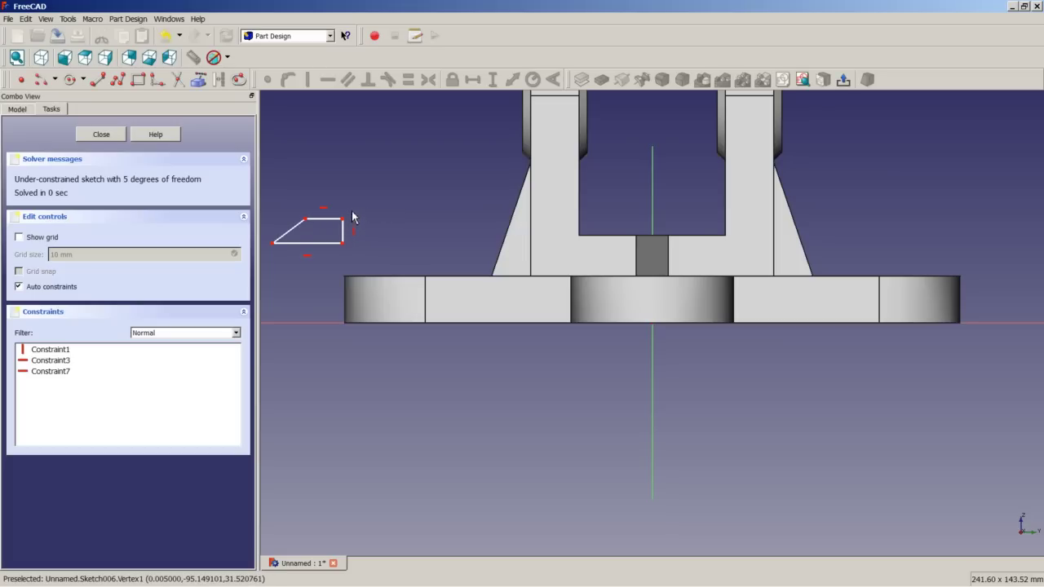
# Step: Constrain the horizontal length of the profile's lower edge to 20 mm
pyautogui.scroll(3, 289, 255)
pyautogui.click(296, 242)
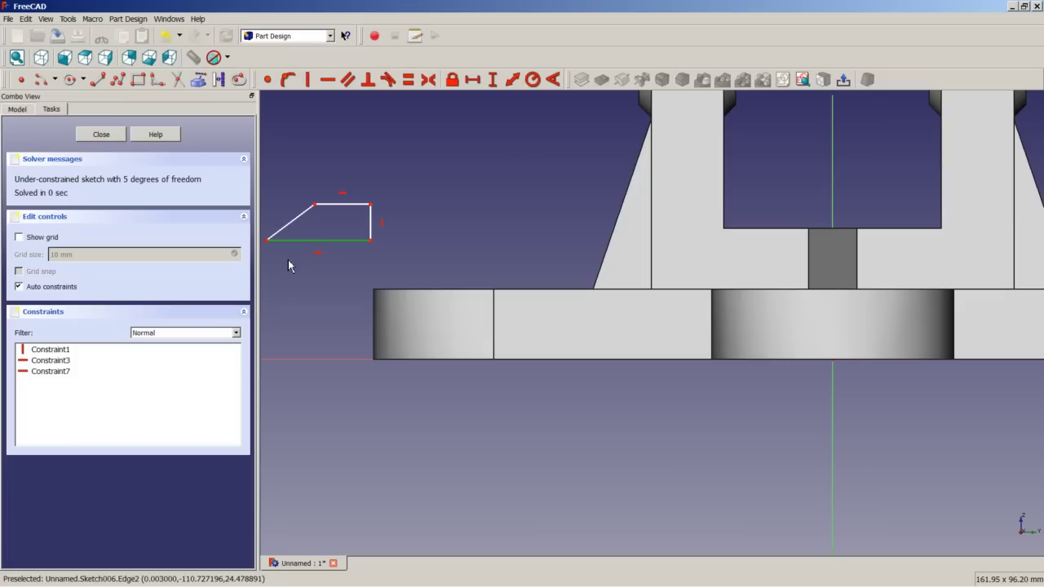
pyautogui.click(472, 81)
pyautogui.write('20')
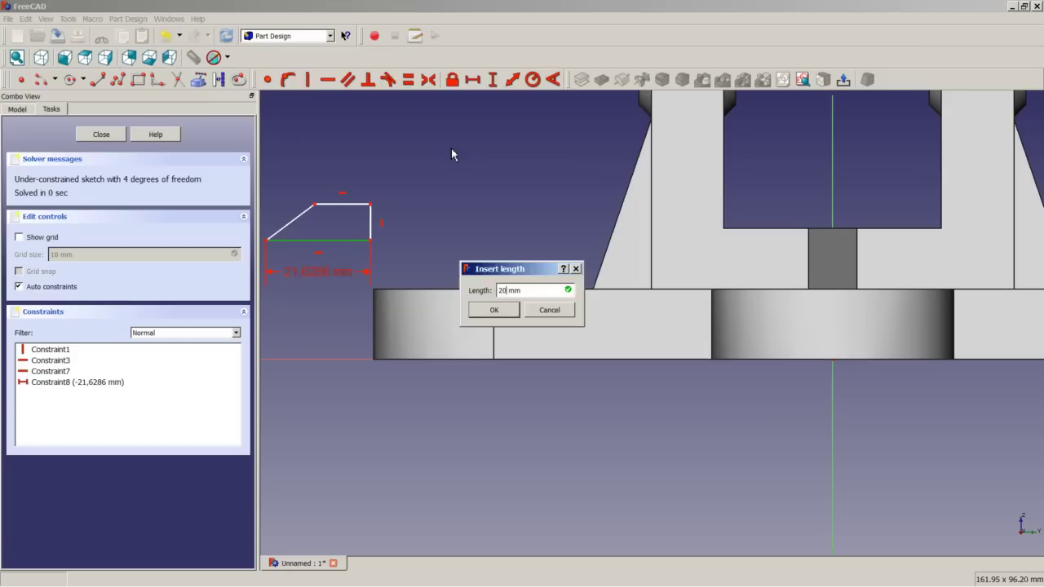
pyautogui.press('Return')
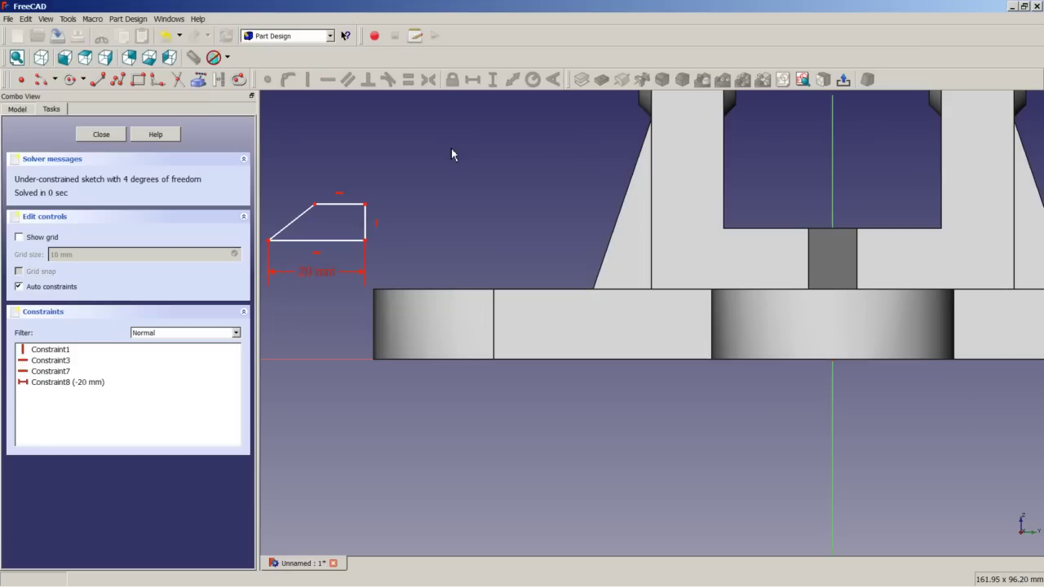
# Step: Constrain the profile's short vertical edge to 2.5 mm high and move that dimension label clear of the geometry
pyautogui.click(364, 233)
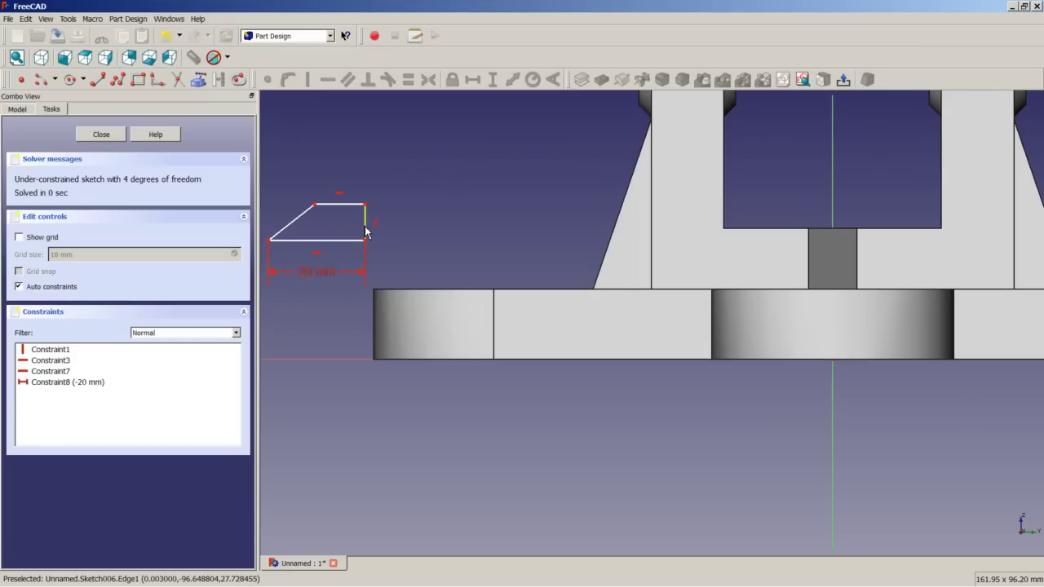
pyautogui.click(492, 80)
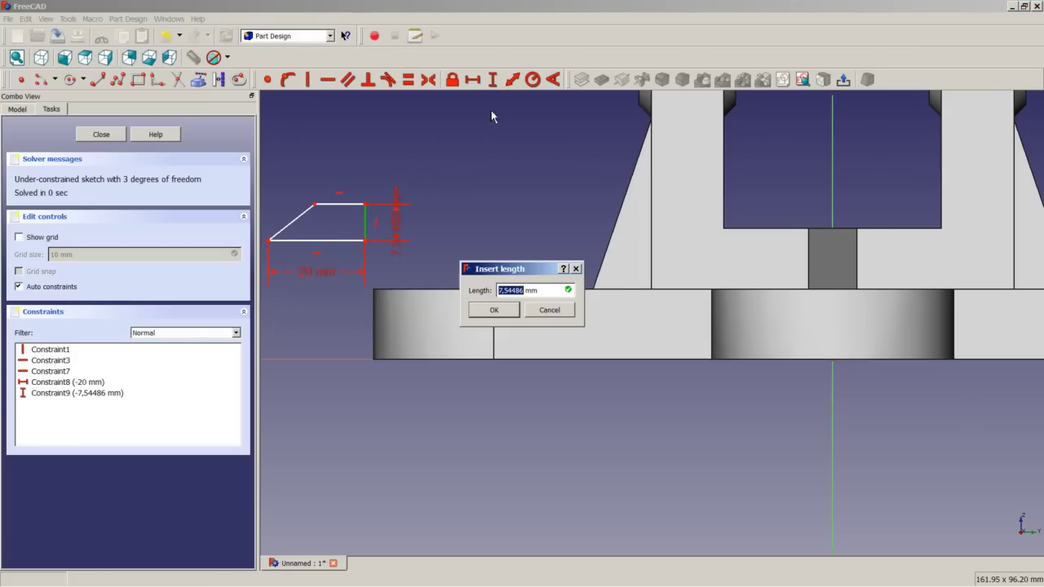
pyautogui.write('2,5')
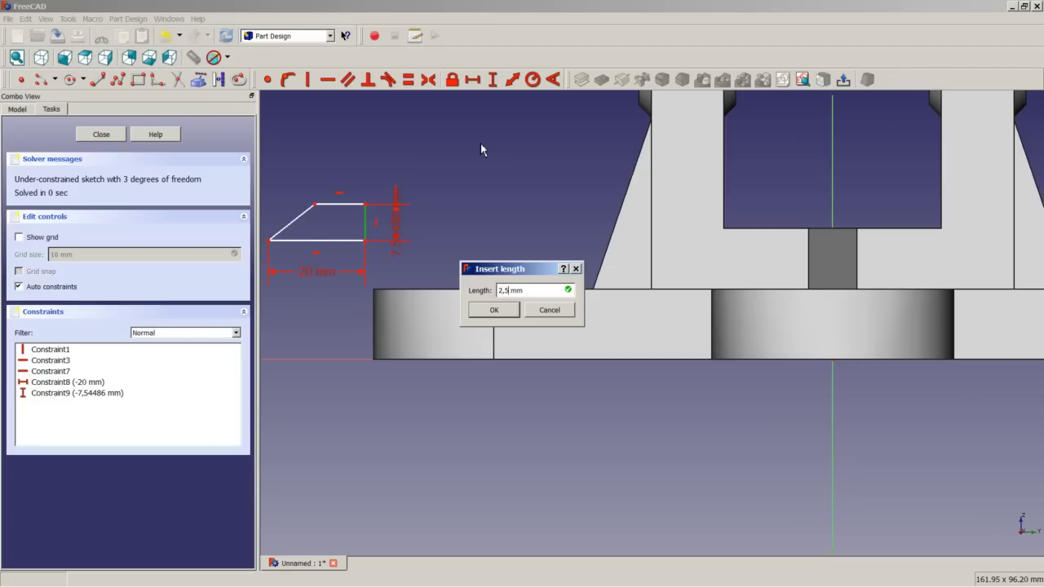
pyautogui.press('Return')
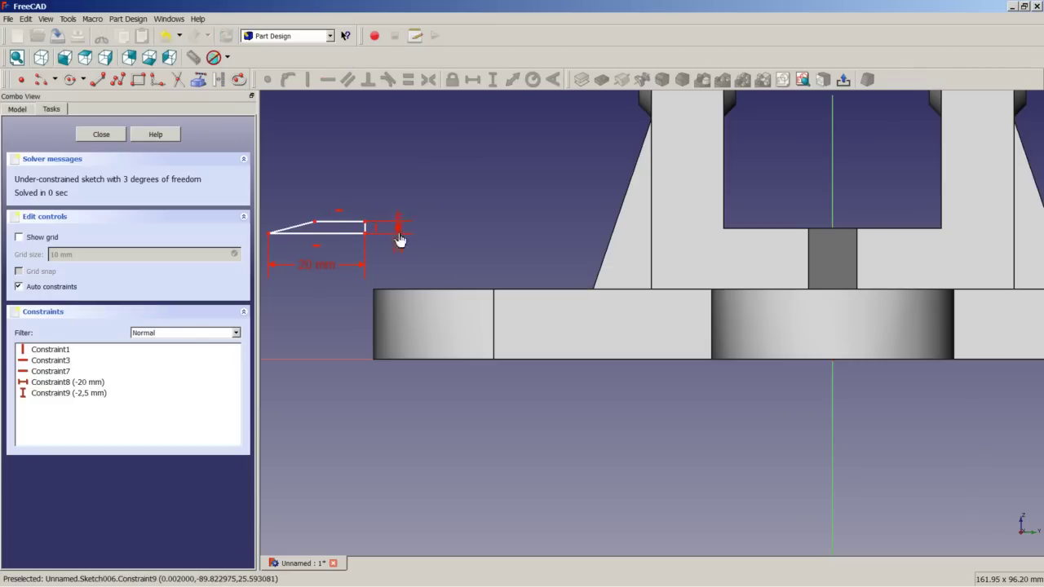
pyautogui.moveTo(399, 226); pyautogui.dragTo(420, 168)
# Step: Constrain the slanted edge's horizontal distance to 2.5 mm and move its dimension label clear of the profile
pyautogui.click(307, 234)
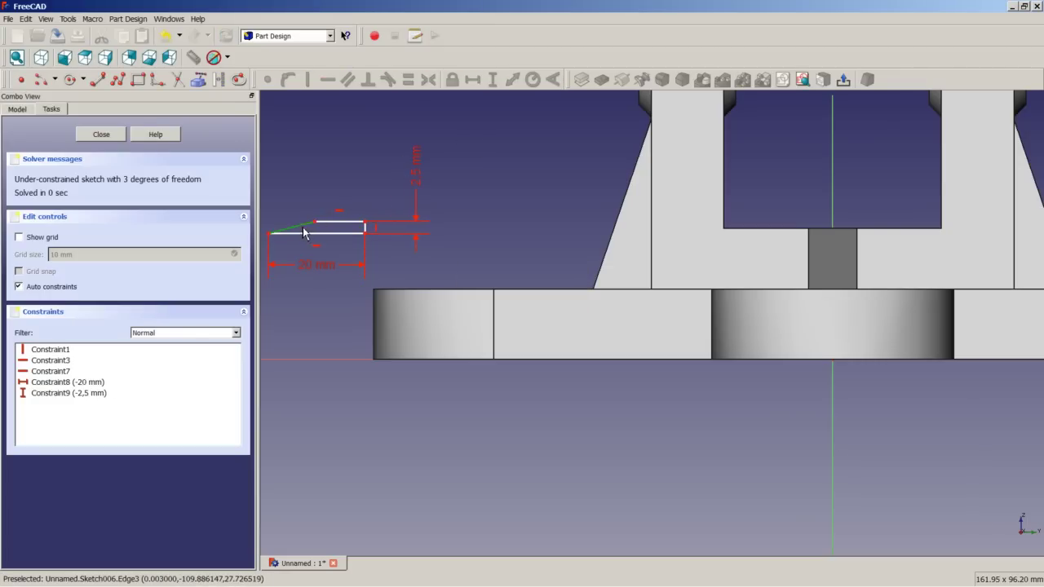
pyautogui.click(474, 79)
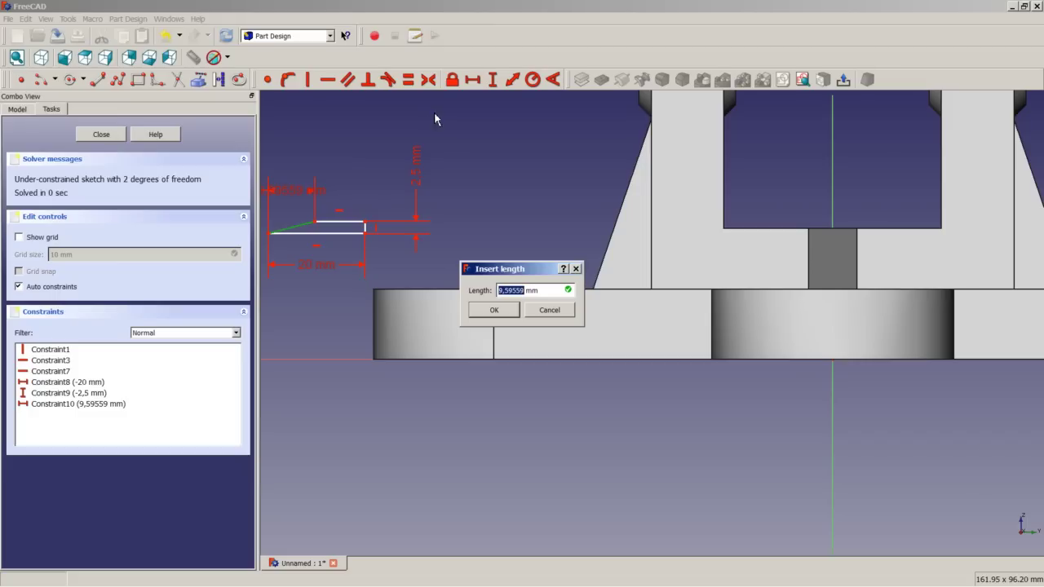
pyautogui.write('2,5')
pyautogui.press('Return')
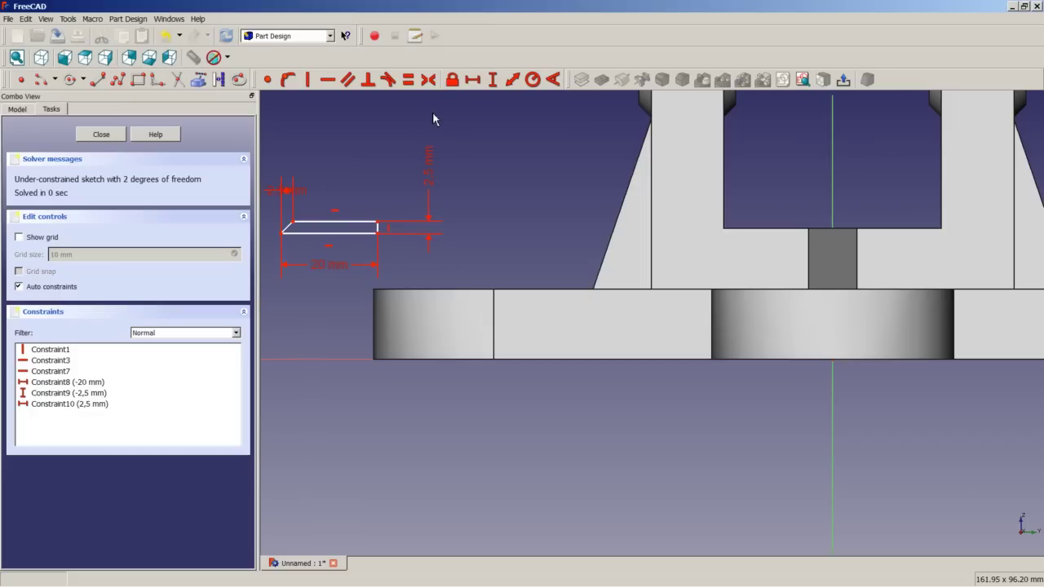
pyautogui.moveTo(302, 195); pyautogui.dragTo(344, 155)
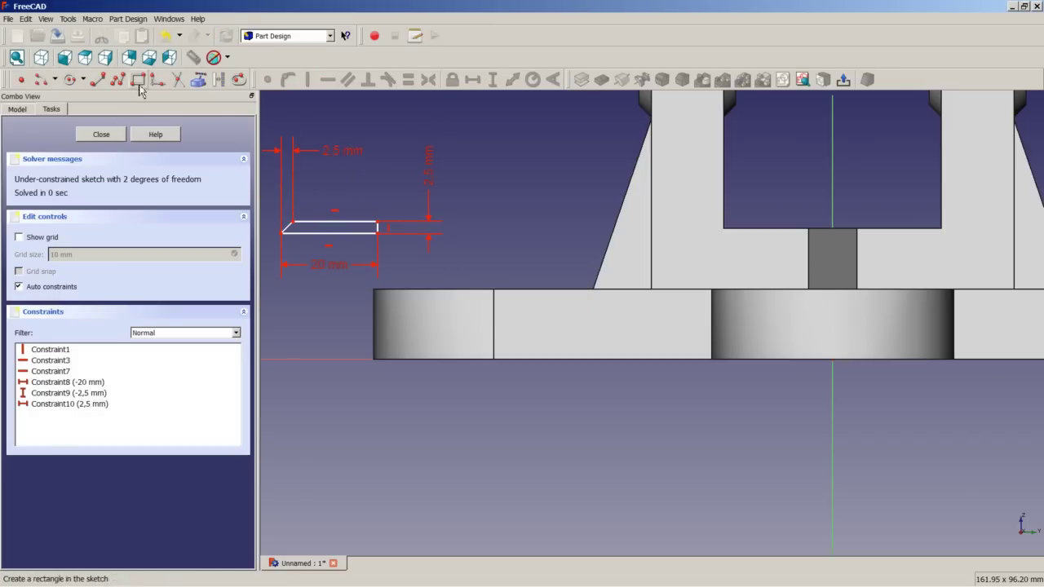
# Step: Draw a line about 26 mm long from the profile's inner lower corner to the horizontal axis, make it vertical and turn it into construction geometry
pyautogui.click(99, 80)
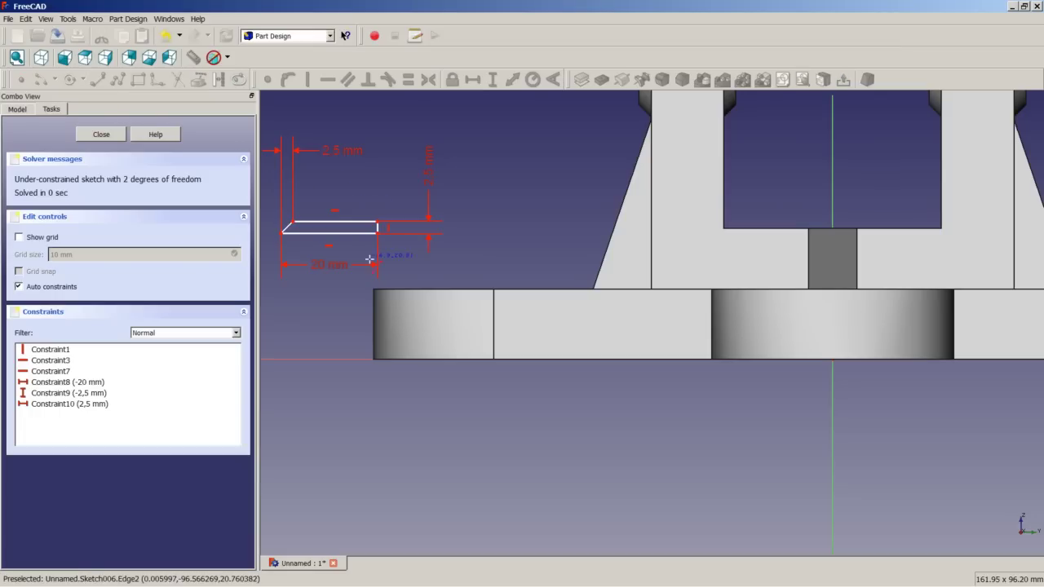
pyautogui.click(377, 231)
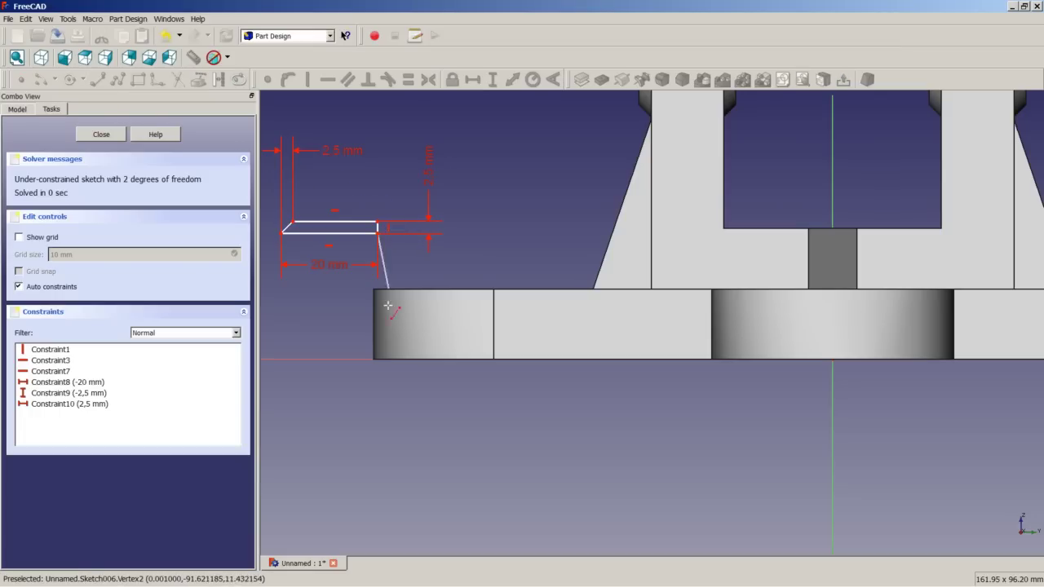
pyautogui.click(360, 357)
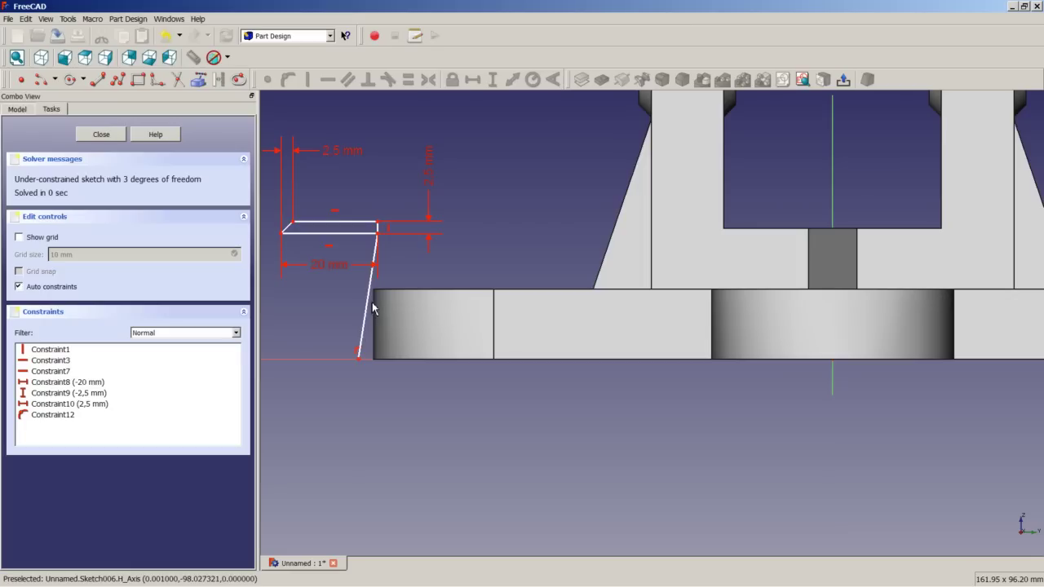
pyautogui.click(371, 303)
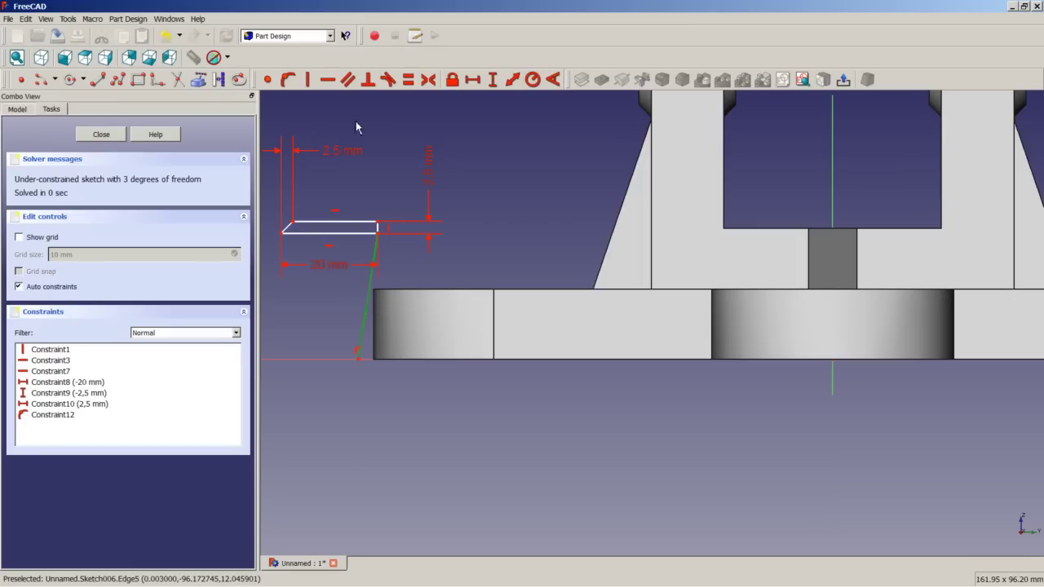
pyautogui.click(308, 80)
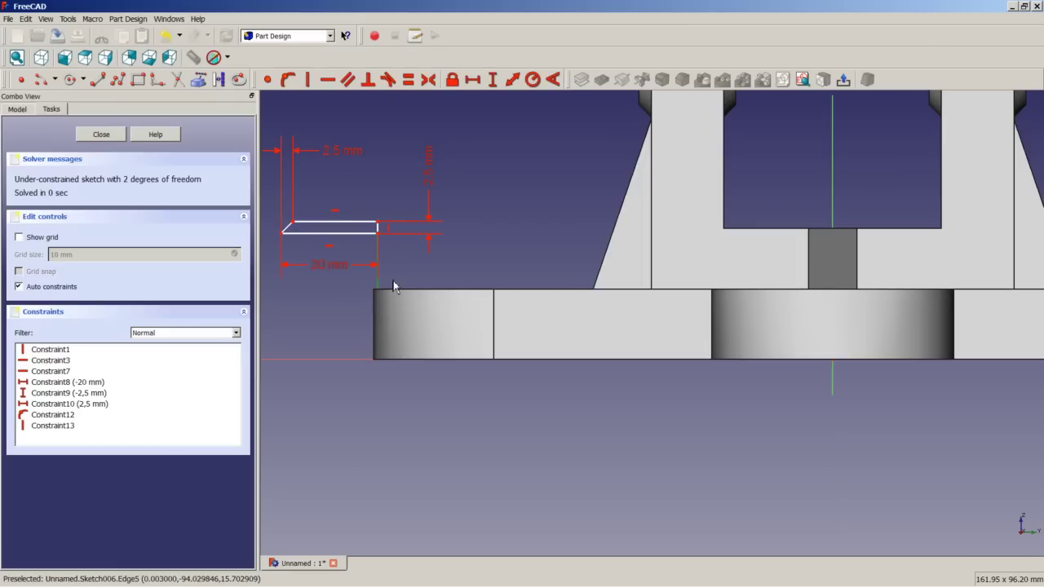
pyautogui.click(239, 79)
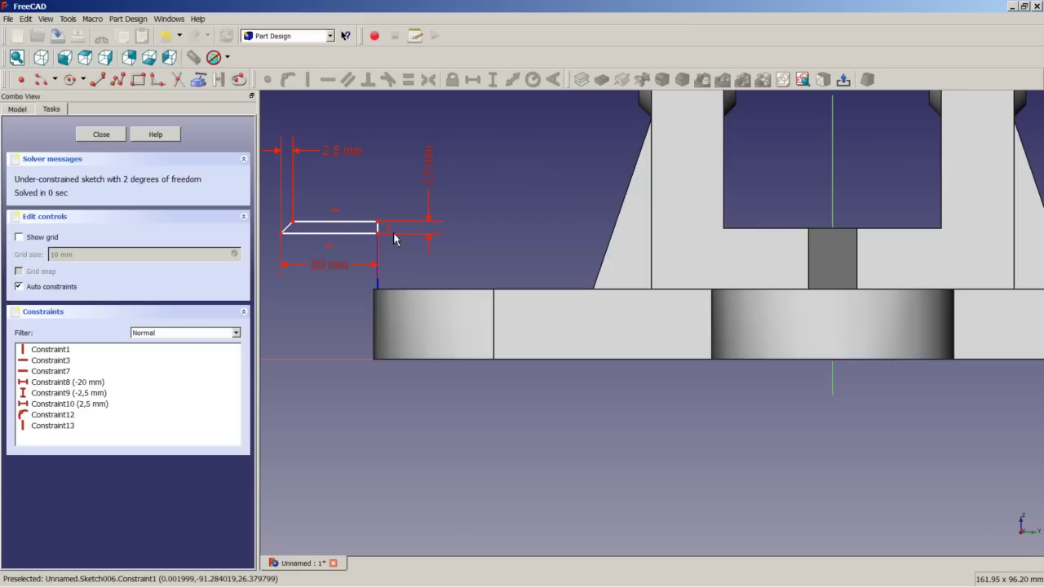
# Step: Constrain the vertical construction line's length to 14.5 mm
pyautogui.click(378, 285)
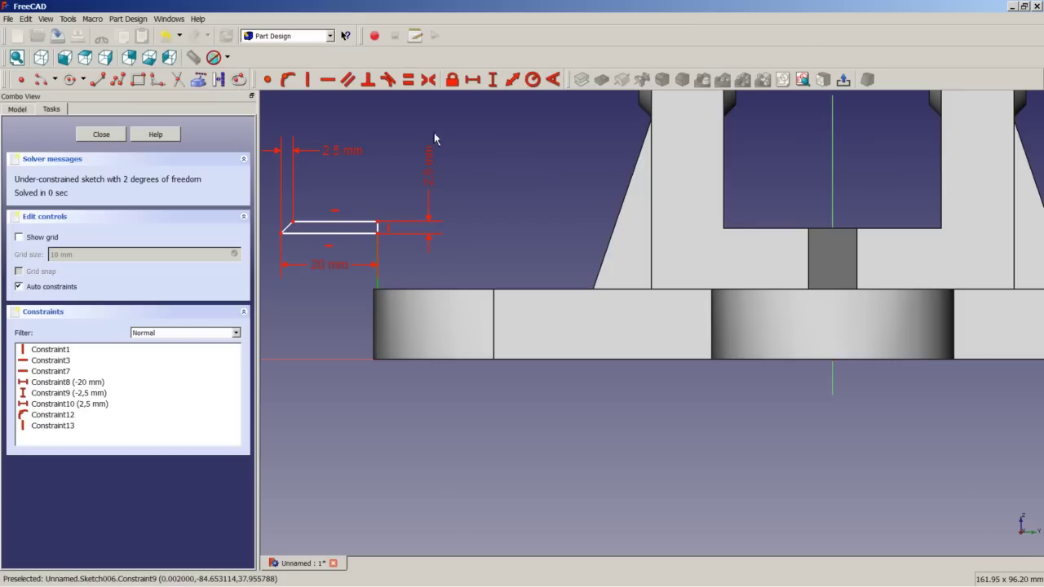
pyautogui.click(492, 79)
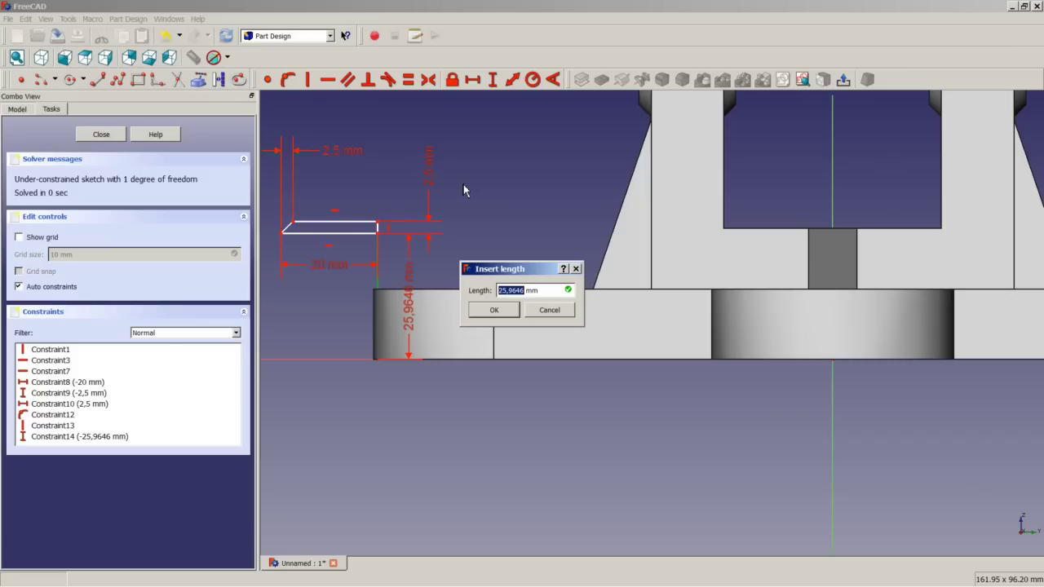
pyautogui.write('14,5')
pyautogui.press('Return')
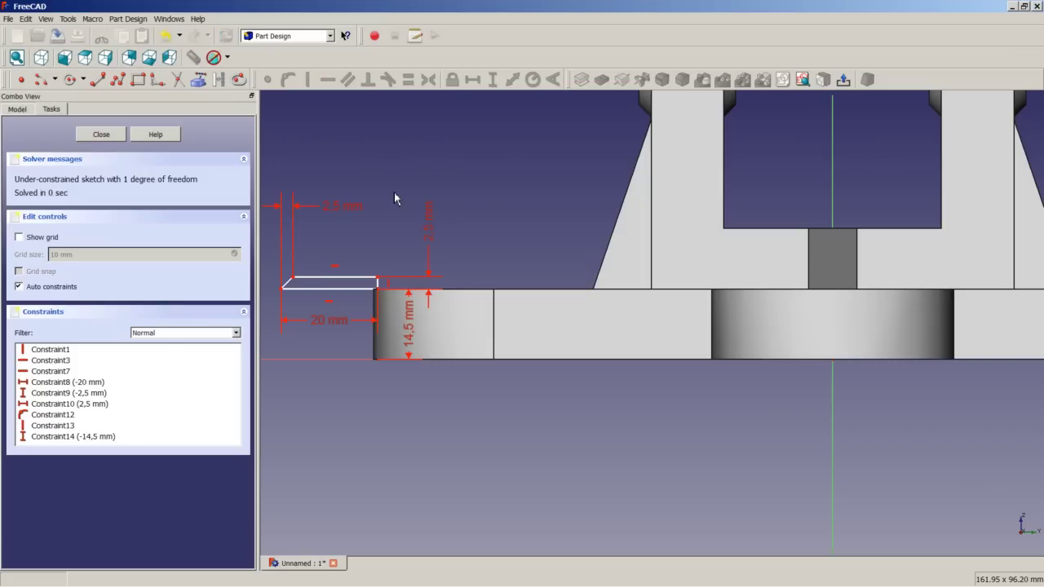
pyautogui.click(379, 295)
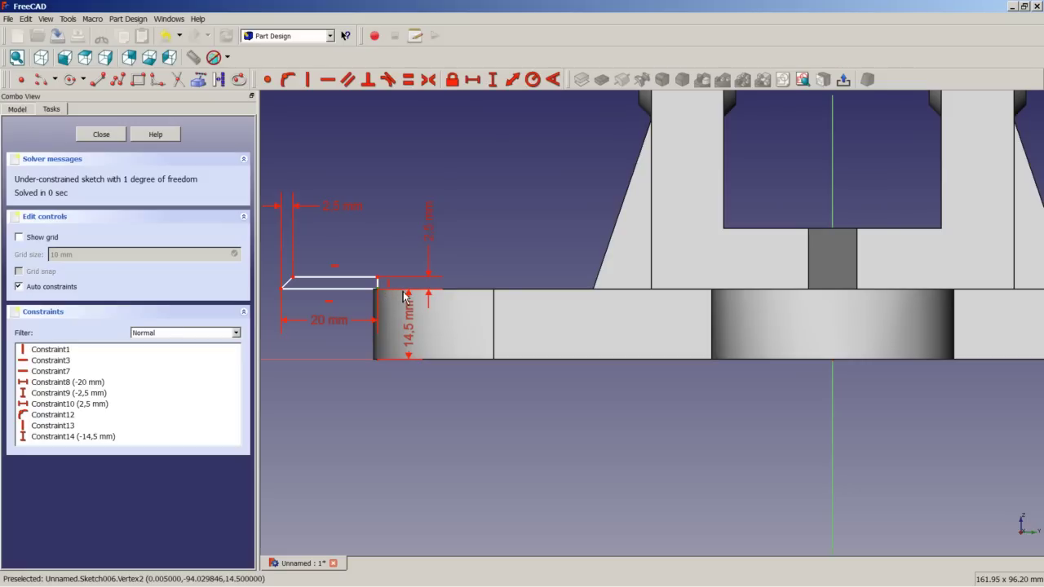
# Step: Constrain the construction line's lower endpoint 70 mm horizontally from the sketch origin and close the sketch
pyautogui.click(394, 402)
pyautogui.click(379, 366)
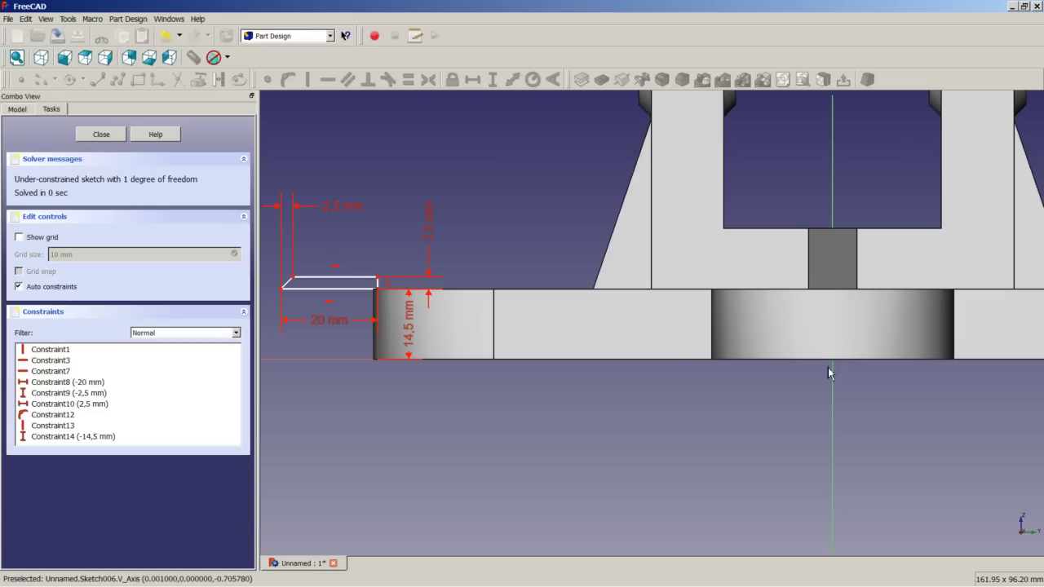
pyautogui.click(472, 80)
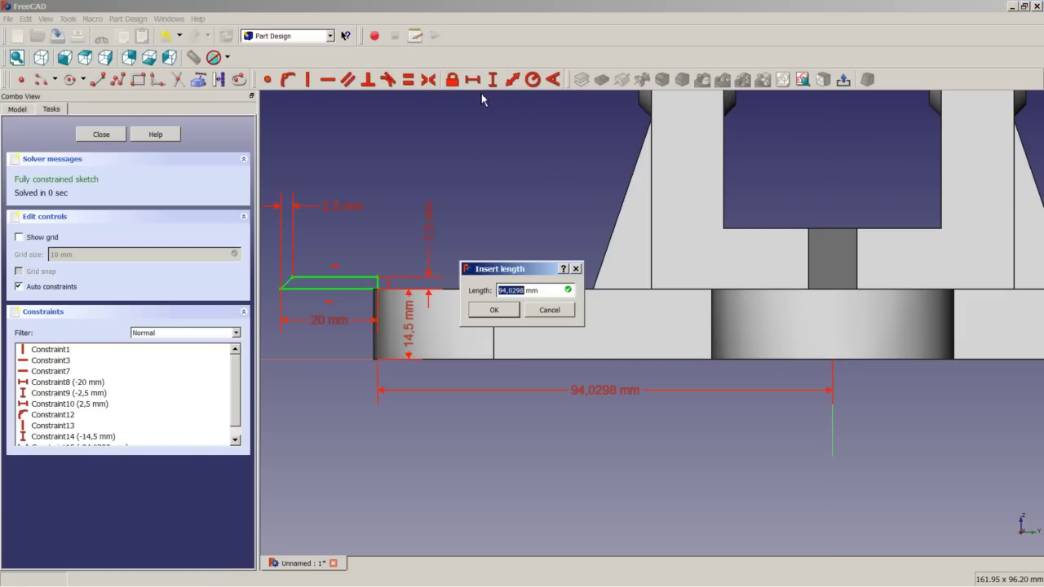
pyautogui.write('70')
pyautogui.press('Return')
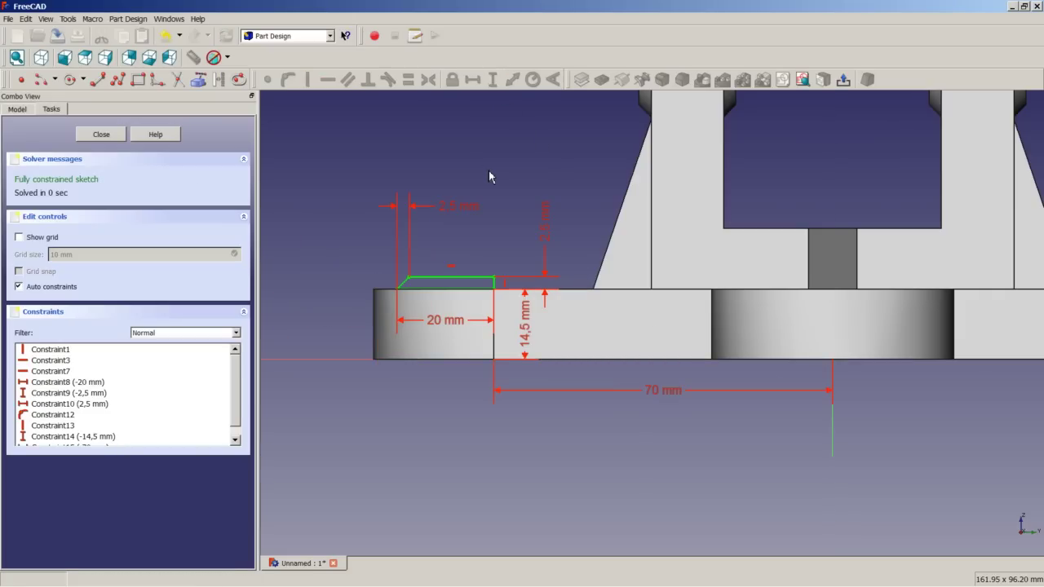
pyautogui.click(113, 136)
pyautogui.click(17, 111)
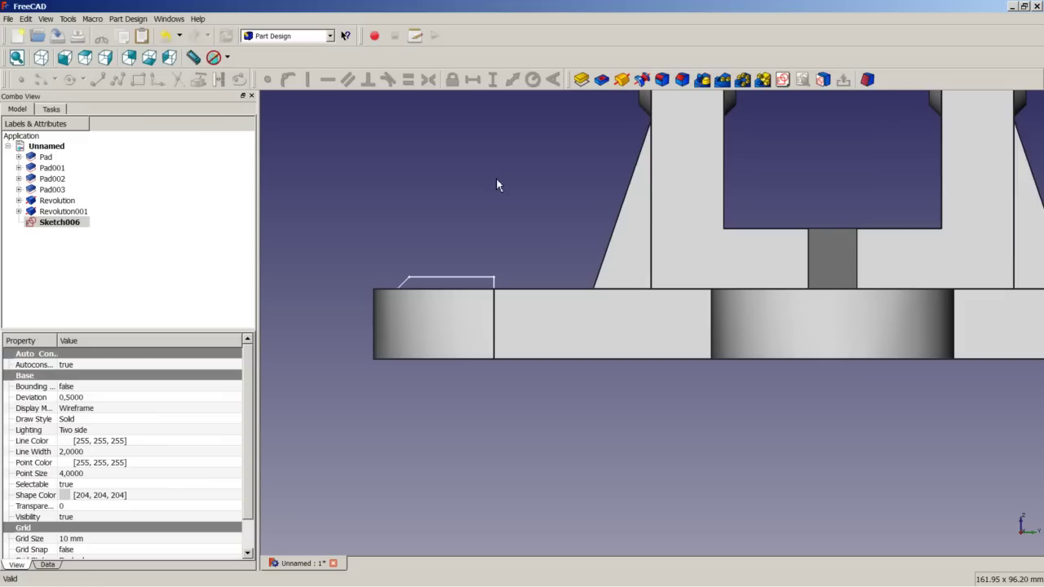
# Step: Revolve the chamfered profile 360 degrees about Sketch axis 0 to form a raised disc on the base arm
pyautogui.click(622, 79)
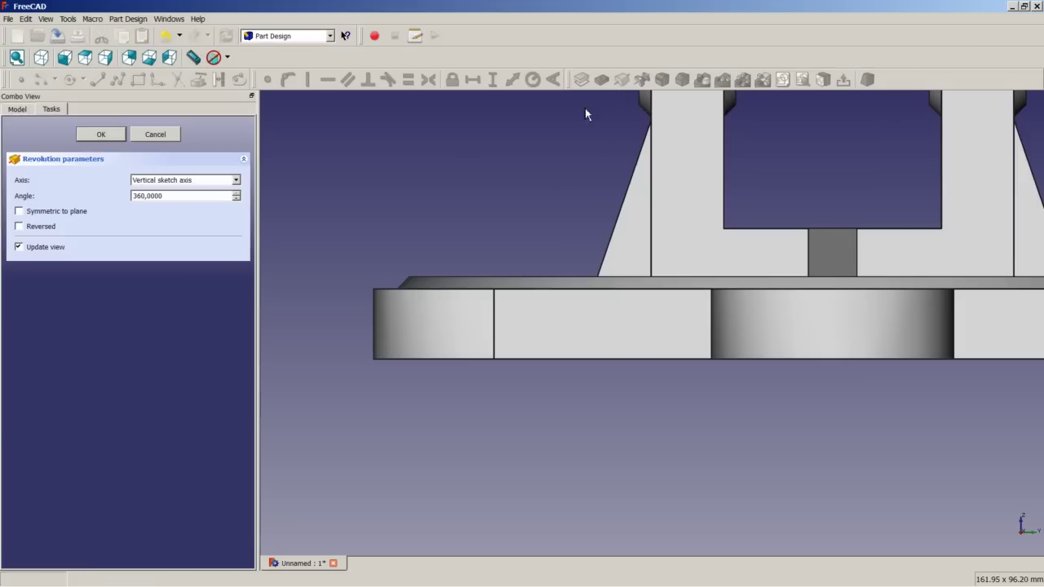
pyautogui.click(189, 180)
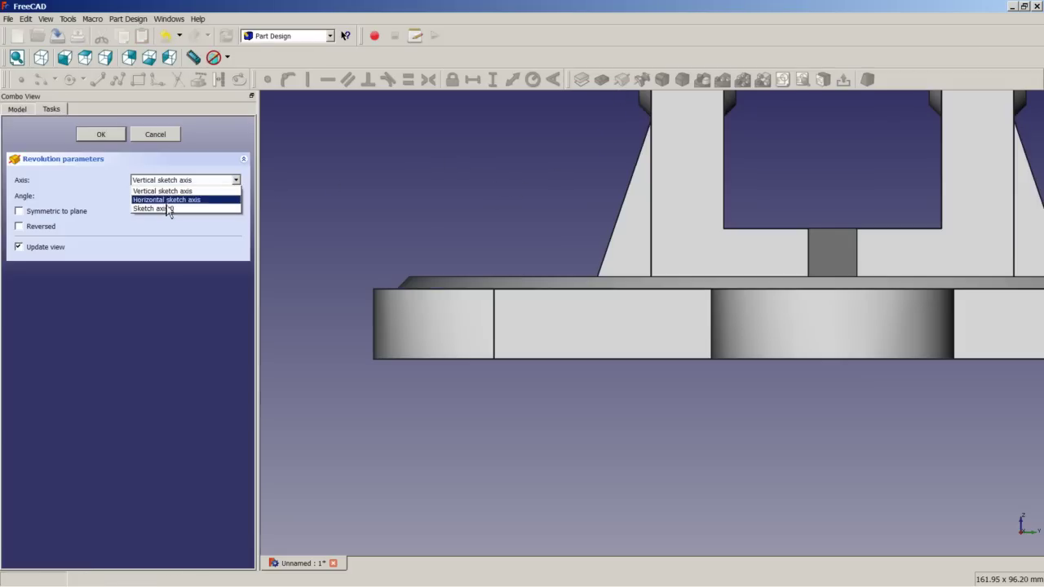
pyautogui.click(169, 208)
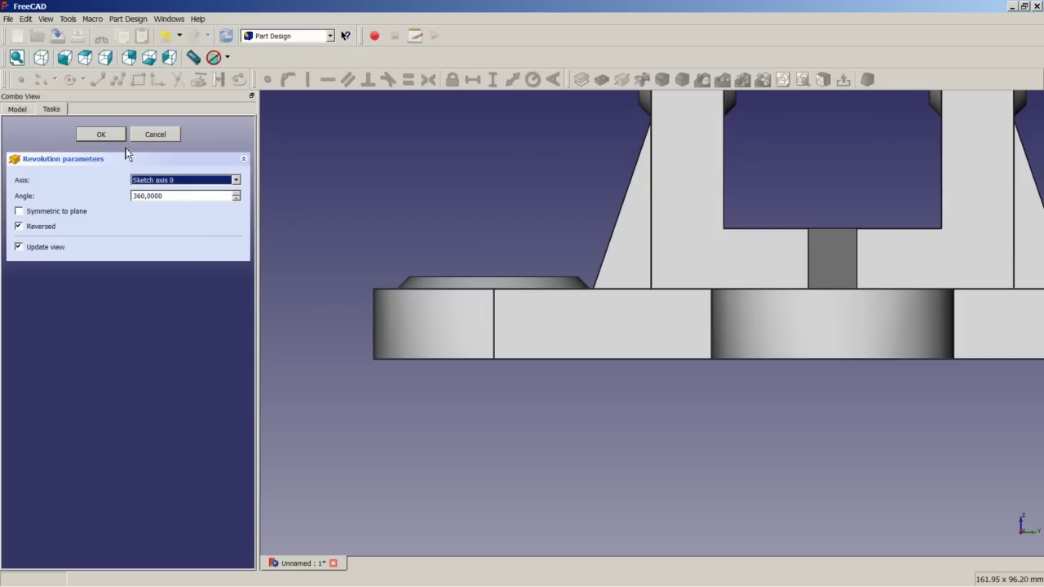
pyautogui.click(114, 138)
# Step: Duplicate Sketch006, the profile sketch of the new base arm disc
pyautogui.moveTo(530, 257); pyautogui.dragTo(593, 296, button='middle')
pyautogui.scroll(-5, 514, 297)
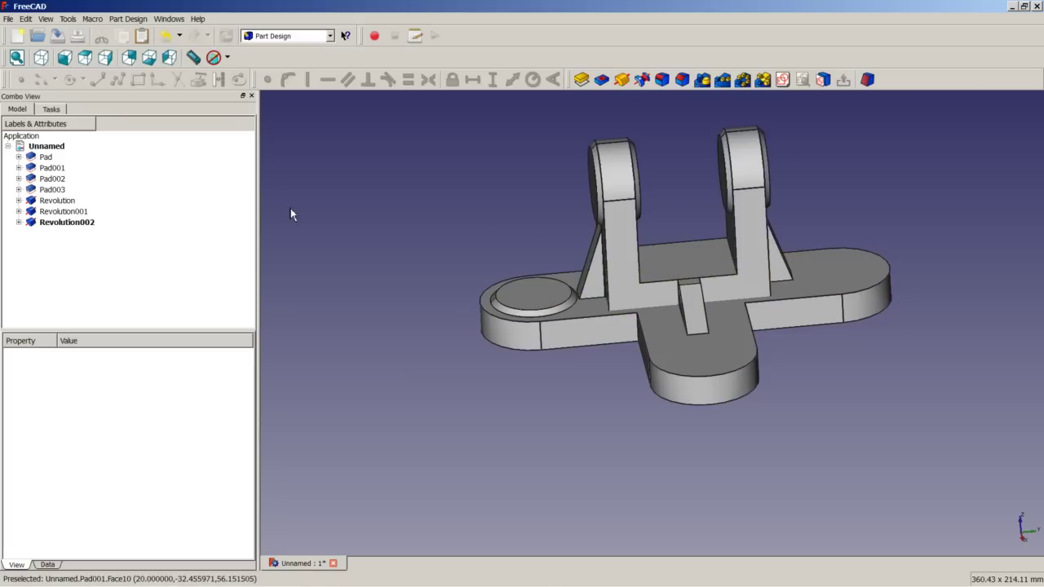
pyautogui.click(18, 222)
pyautogui.click(52, 233)
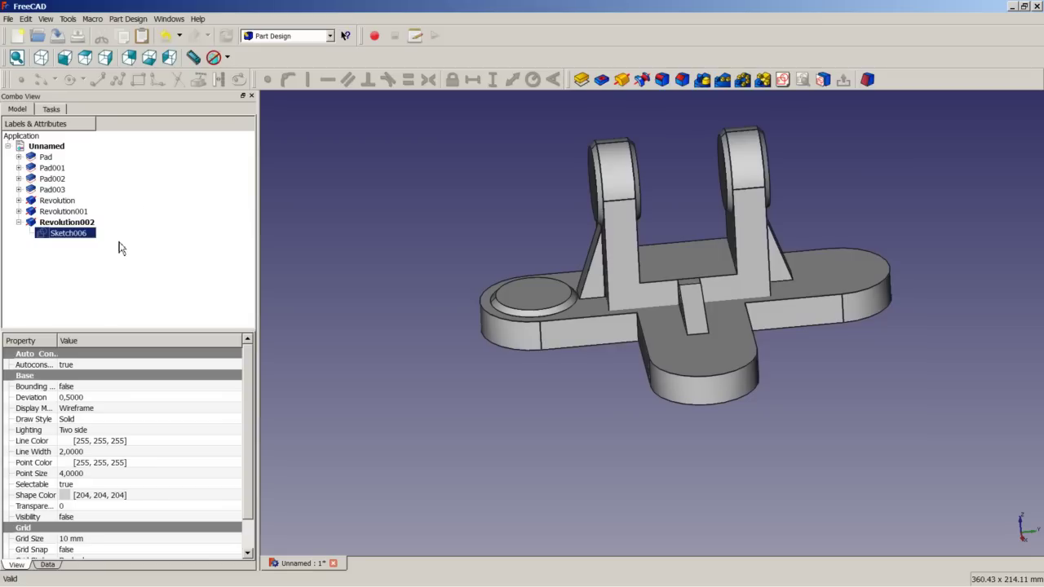
pyautogui.click(27, 18)
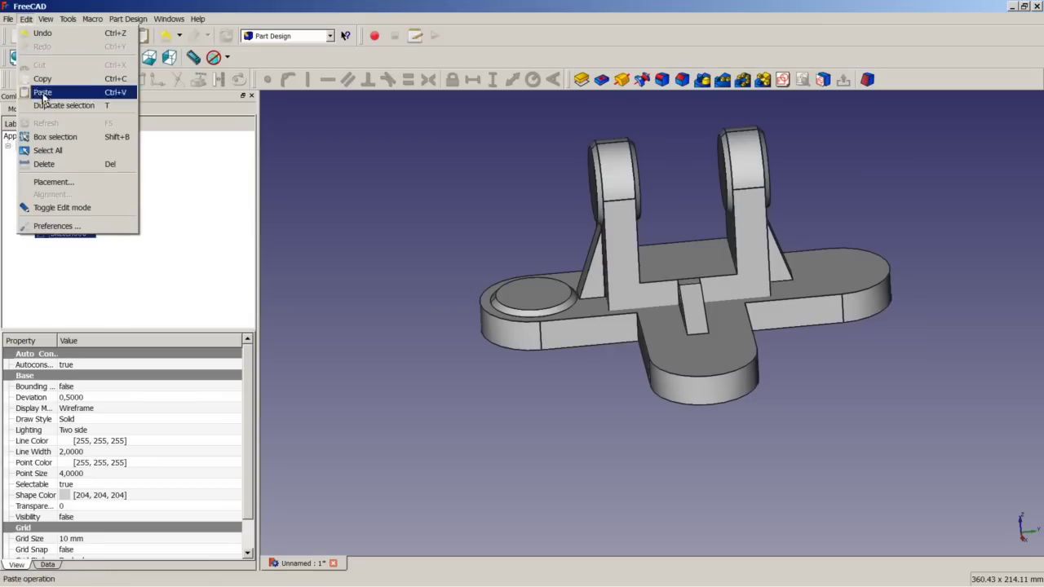
pyautogui.click(49, 106)
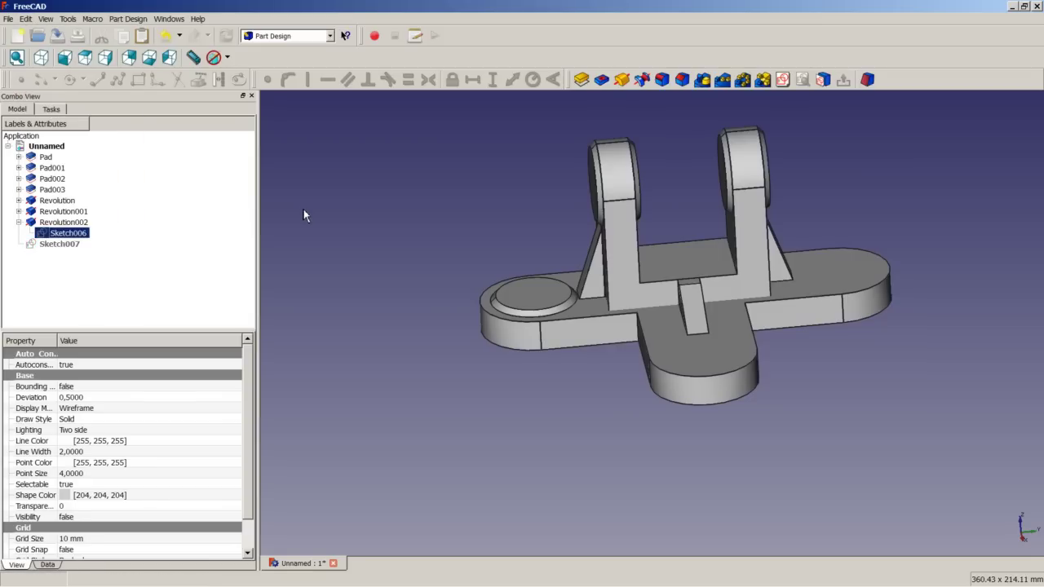
pyautogui.click(326, 218)
pyautogui.click(19, 222)
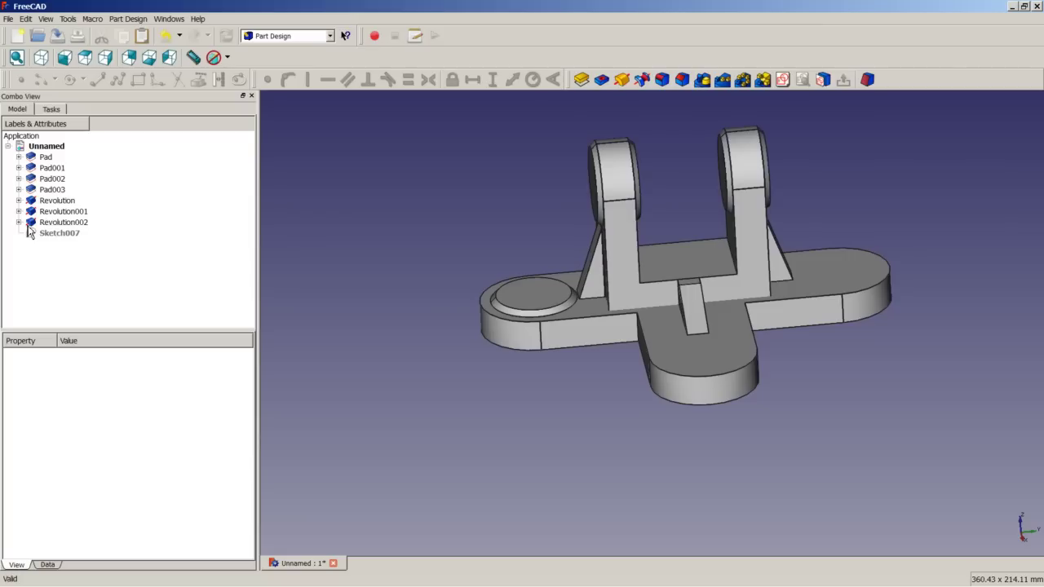
pyautogui.click(42, 234)
pyautogui.rightClick(66, 245)
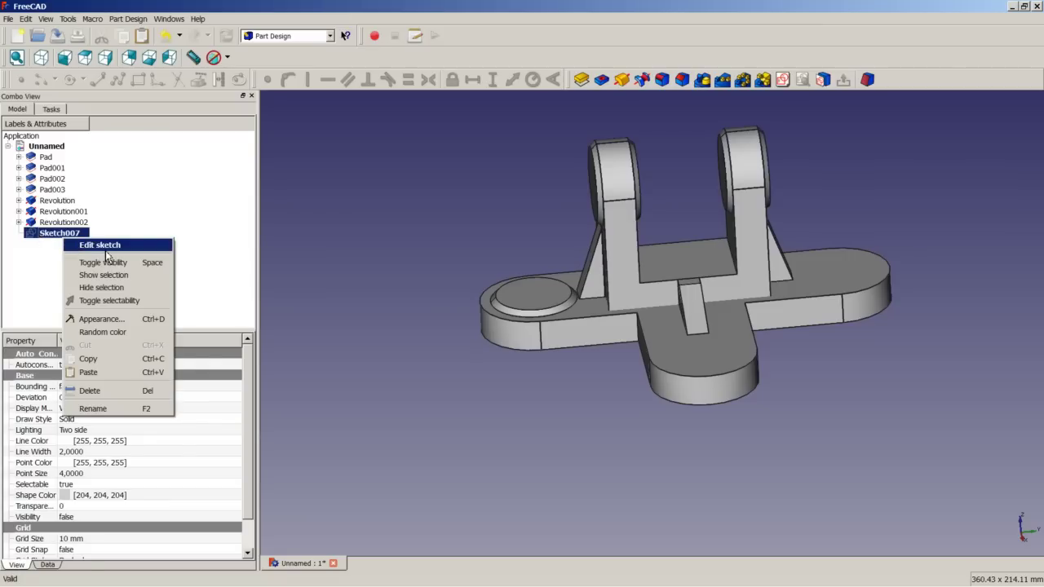
pyautogui.click(336, 215)
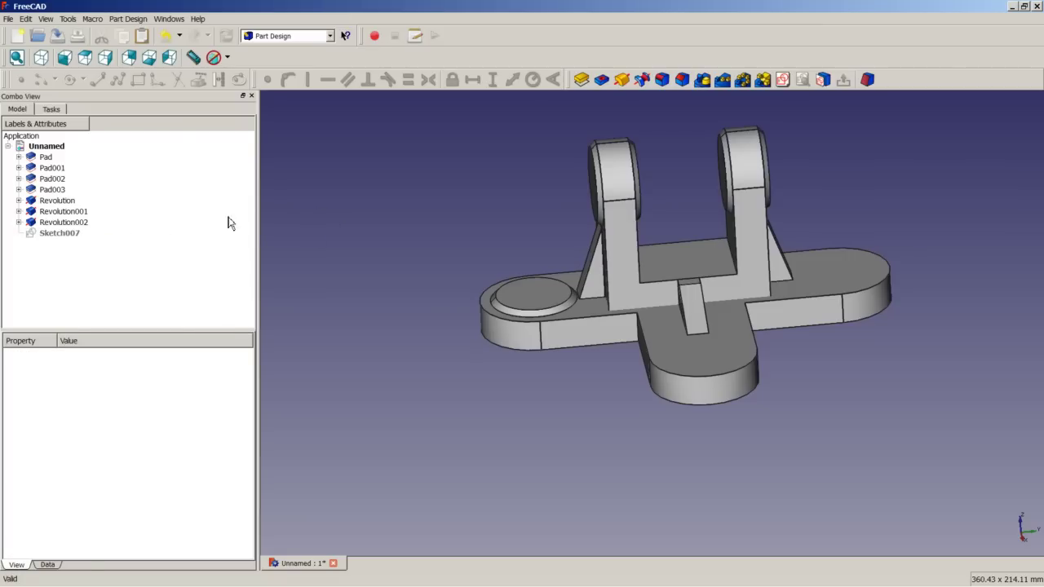
# Step: Hide all the solids from Pad through Revolution002
pyautogui.click(76, 224)
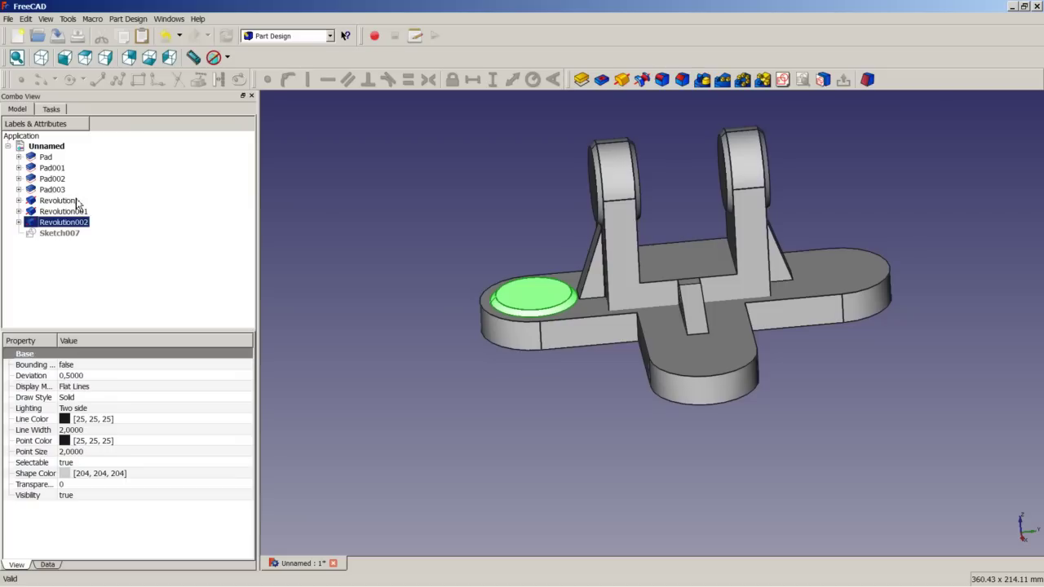
pyautogui.keyDown('shift'); pyautogui.click(46, 158); pyautogui.keyUp('shift')
pyautogui.rightClick(47, 161)
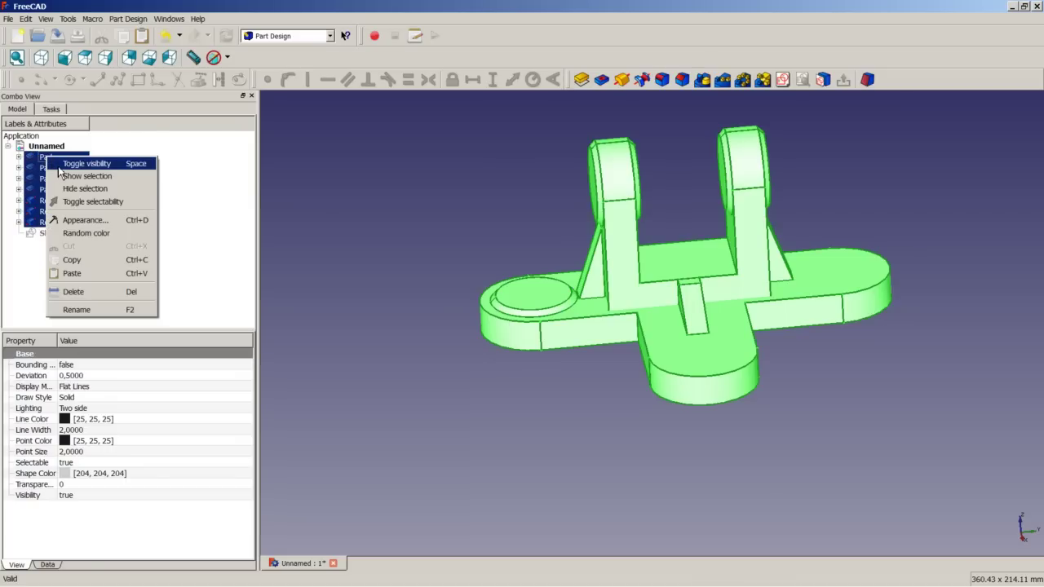
pyautogui.click(59, 168)
pyautogui.click(333, 243)
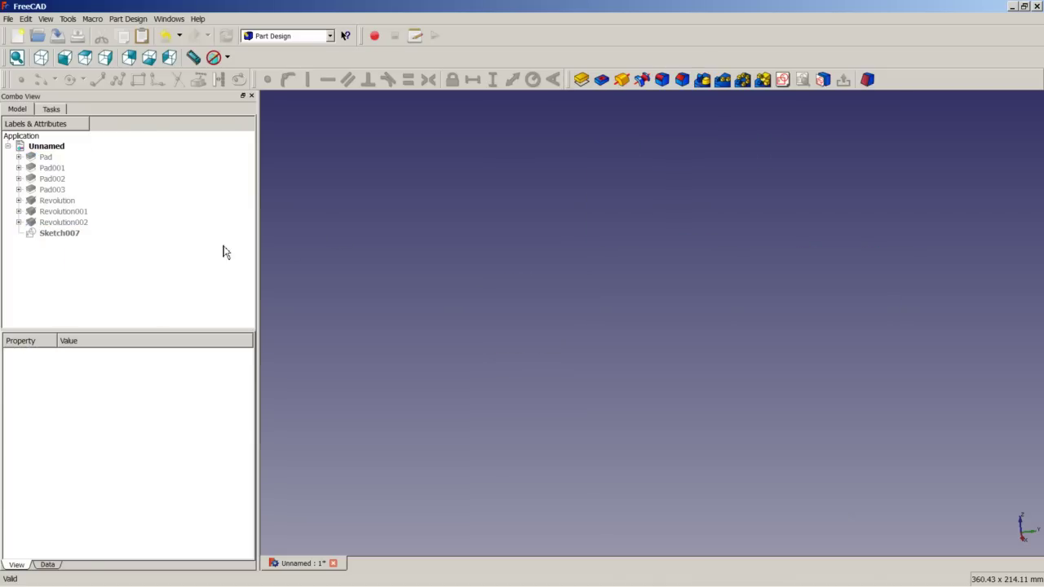
# Step: Open the duplicated Sketch007 for editing and delete its 70 mm horizontal distance constraint
pyautogui.rightClick(71, 234)
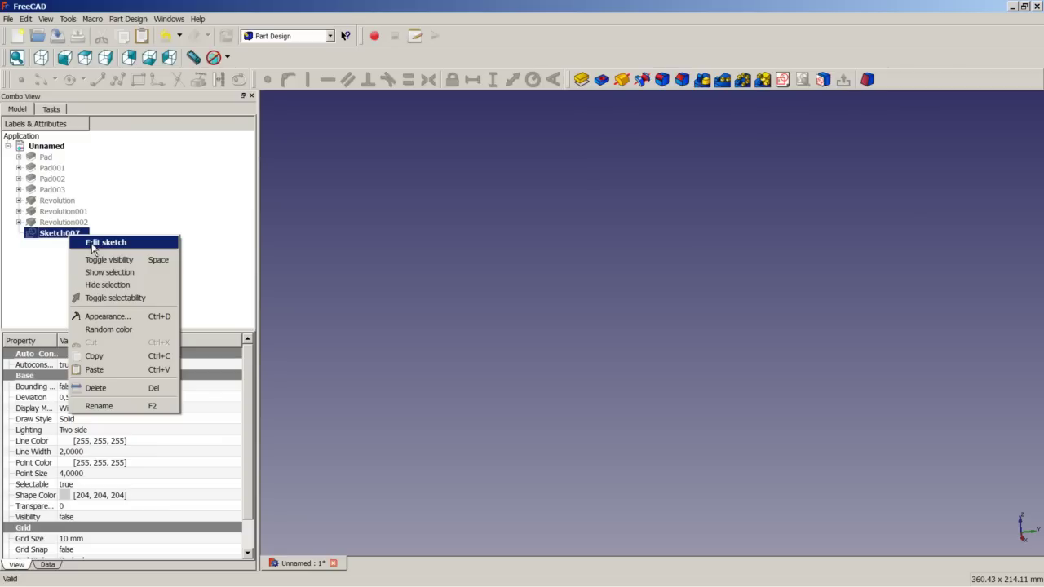
pyautogui.click(94, 243)
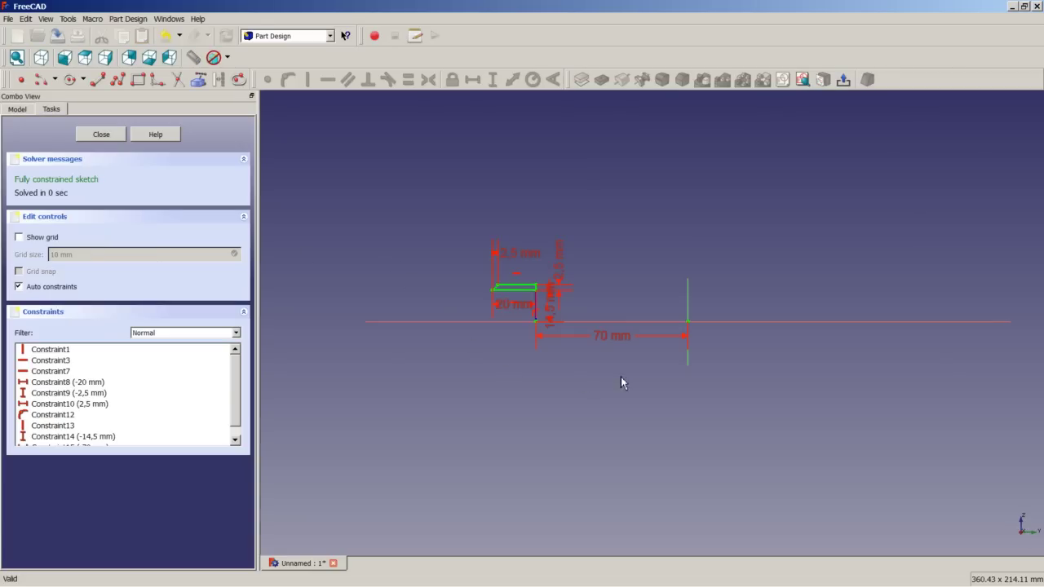
pyautogui.scroll(3, 601, 367)
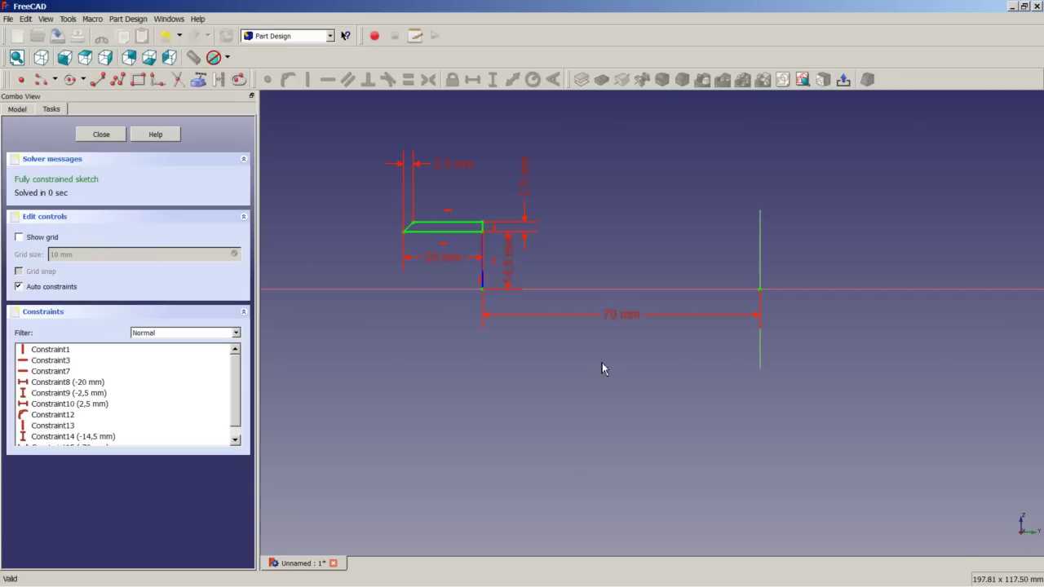
pyautogui.click(615, 313)
pyautogui.press('Delete')
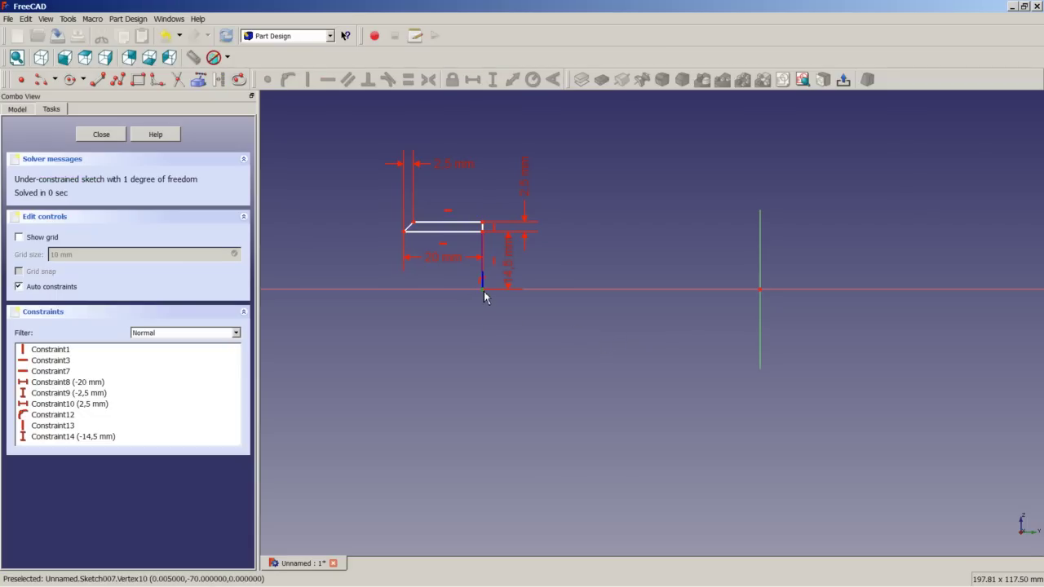
# Step: Move the unconstrained profile across the vertical axis to the opposite side, about 69 mm from the origin
pyautogui.click(484, 291)
pyautogui.click(484, 292)
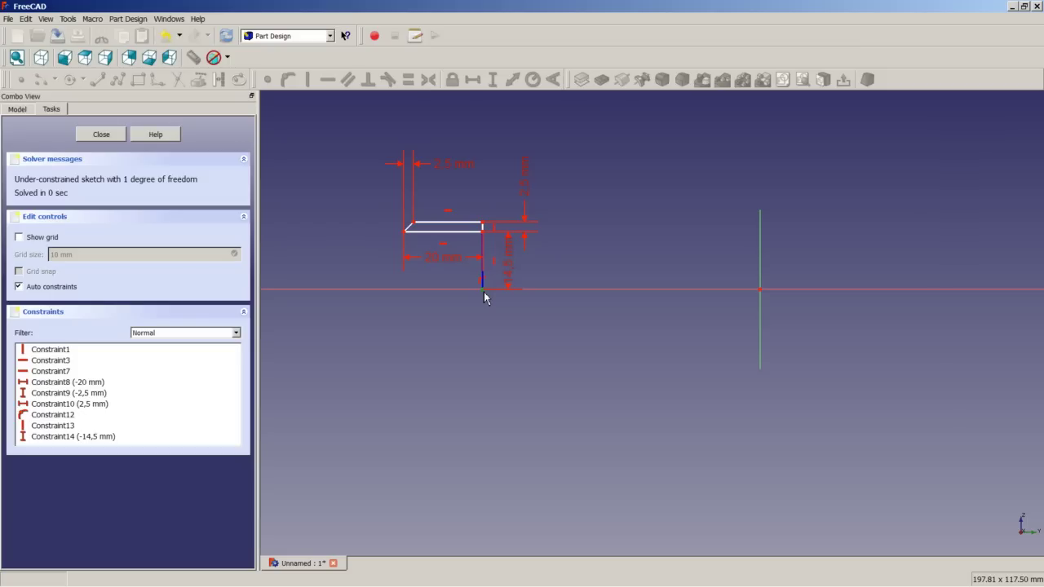
pyautogui.moveTo(484, 297)
pyautogui.mouseDown()
pyautogui.moveTo(811, 305)
pyautogui.moveTo(1036, 294)
pyautogui.moveTo(986, 305)
pyautogui.moveTo(1034, 295)
pyautogui.mouseUp()
pyautogui.scroll(-2, 961, 332)
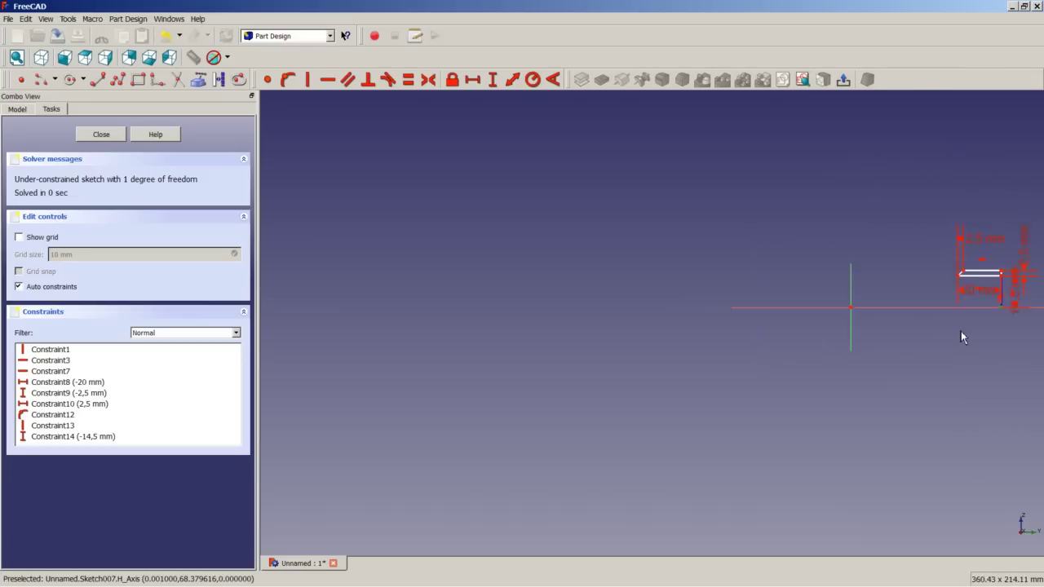
# Step: Constrain the moved profile's construction line endpoint 70 mm horizontally from the origin and finish editing the duplicate sketch
pyautogui.scroll(4, 983, 324)
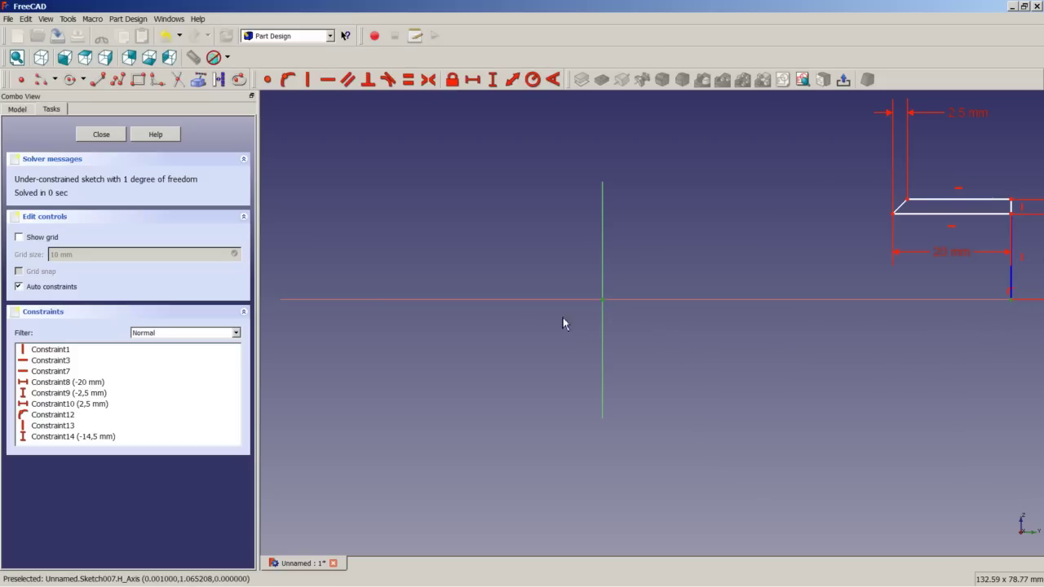
pyautogui.click(472, 79)
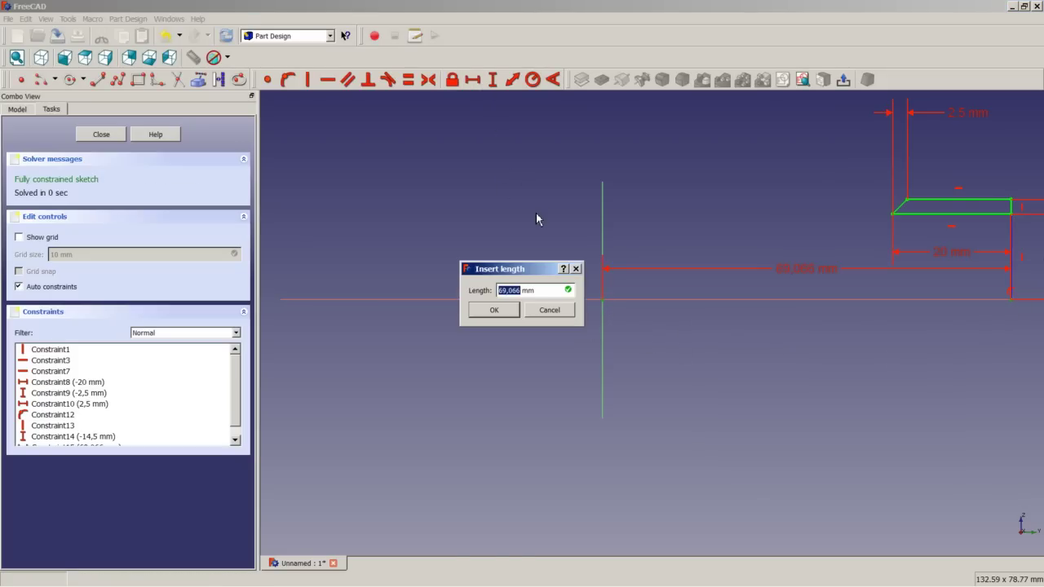
pyautogui.write('70')
pyautogui.press('Return')
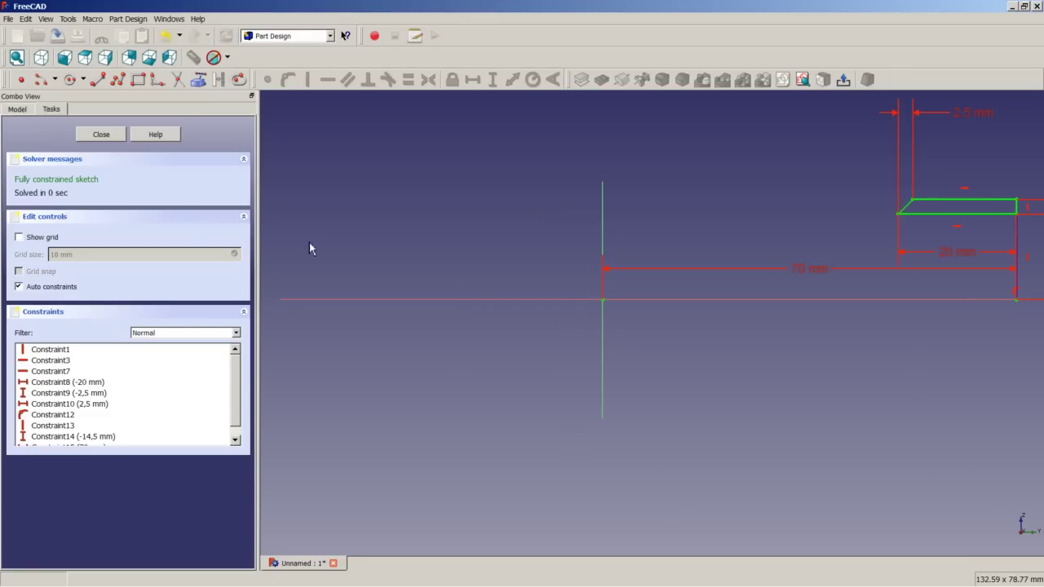
pyautogui.click(102, 135)
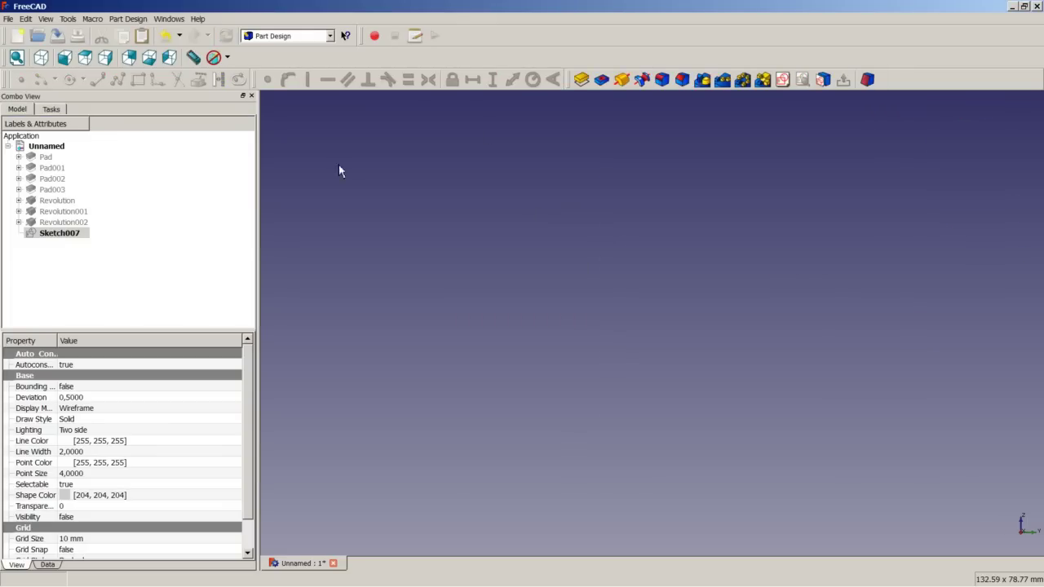
# Step: Revolve the duplicated profile in Sketch007 about Sketch axis 0 to form the matching disc
pyautogui.click(621, 80)
pyautogui.click(176, 184)
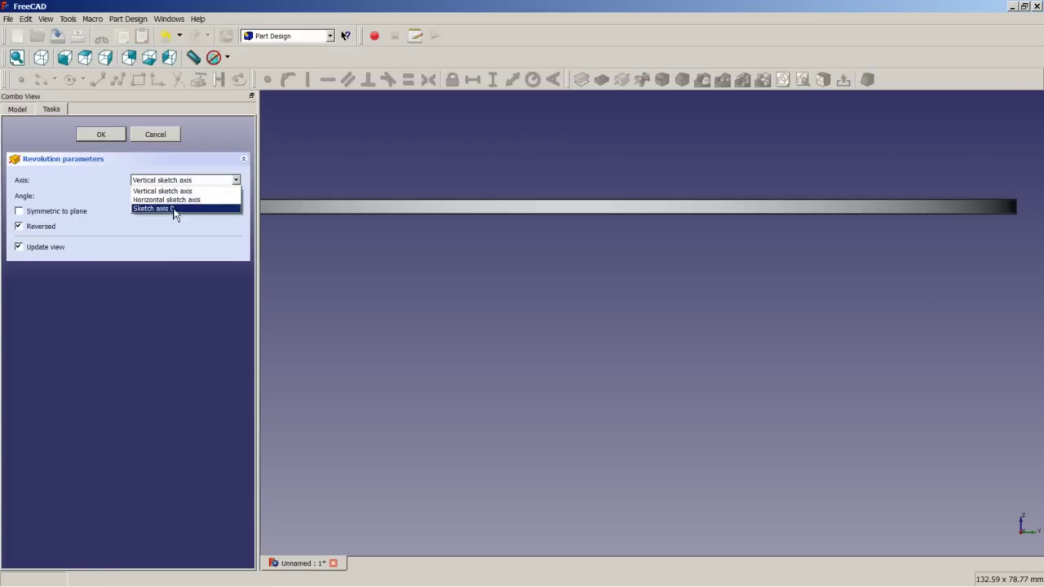
pyautogui.click(173, 212)
pyautogui.click(101, 135)
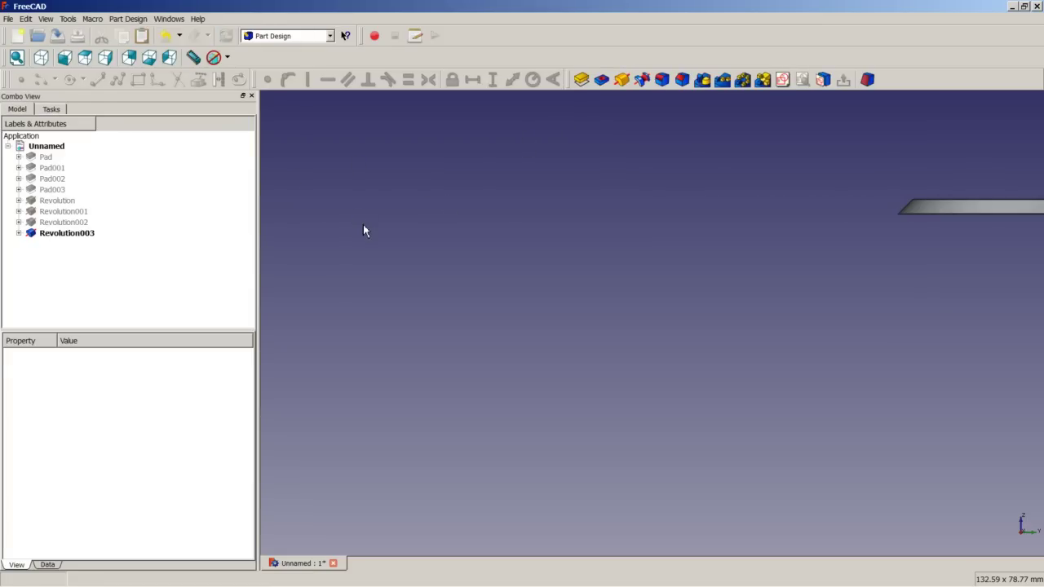
# Step: Show all the hidden solids from Pad through Revolution002 again and clear the selection
pyautogui.scroll(2, 363, 224)
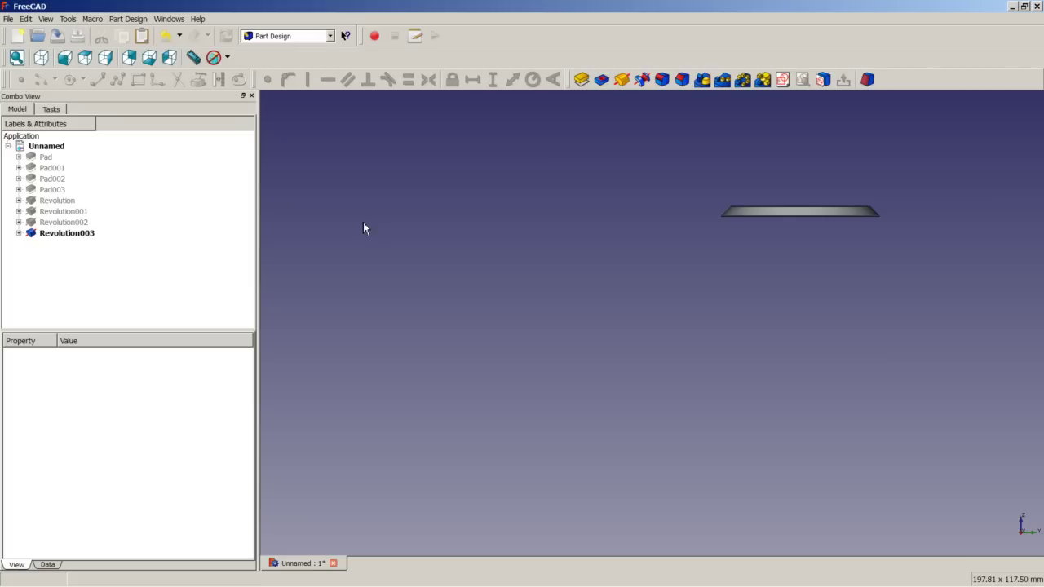
pyautogui.click(76, 222)
pyautogui.keyDown('shift'); pyautogui.click(48, 157); pyautogui.keyUp('shift')
pyautogui.rightClick(47, 159)
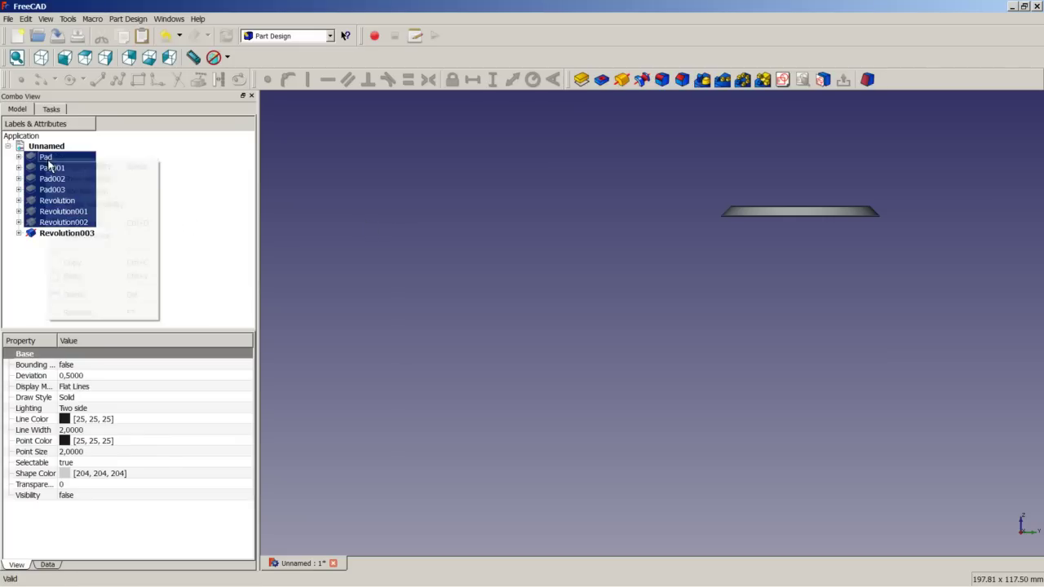
pyautogui.click(63, 170)
pyautogui.moveTo(389, 235); pyautogui.dragTo(580, 310, button='middle')
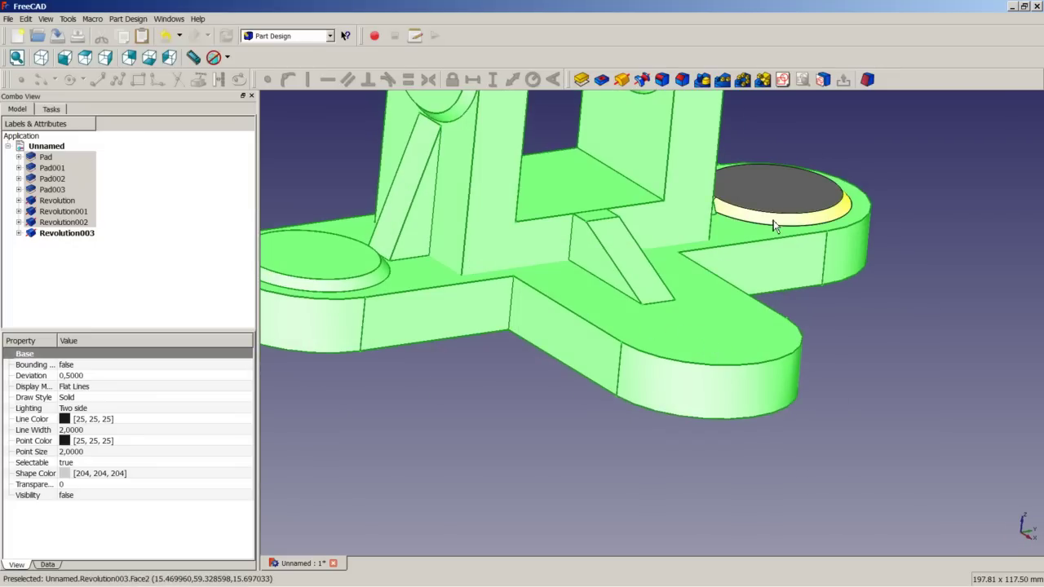
pyautogui.click(551, 406)
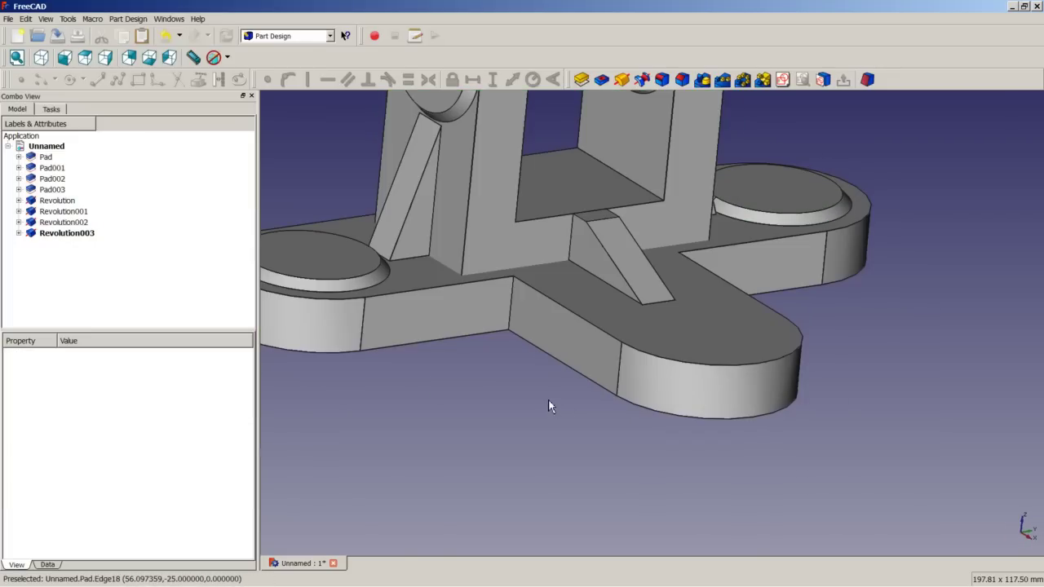
# Step: Duplicate Sketch007 from inside Revolution003 to get another copy of the disc profile
pyautogui.click(19, 233)
pyautogui.click(58, 247)
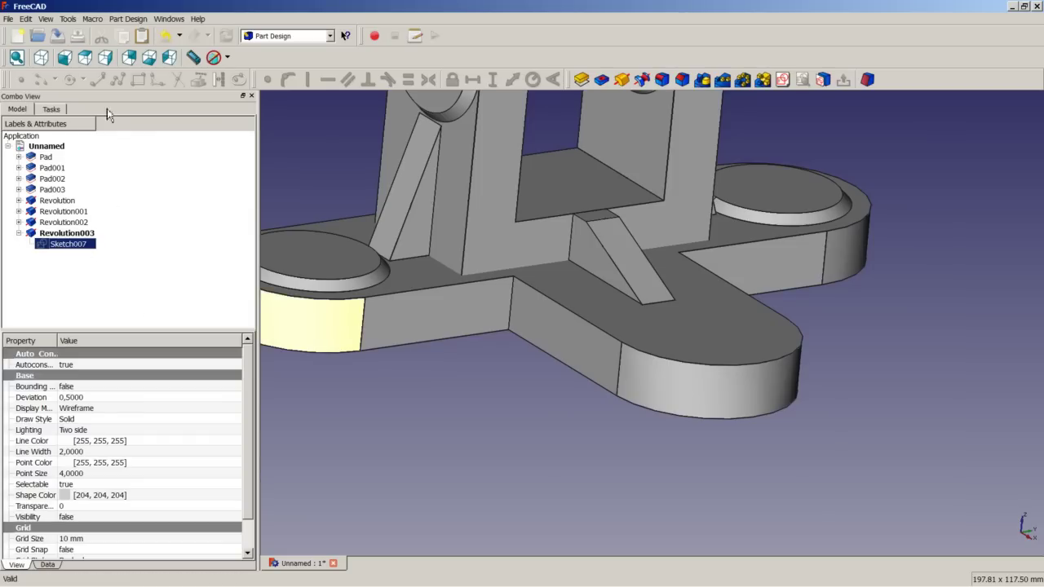
pyautogui.click(26, 18)
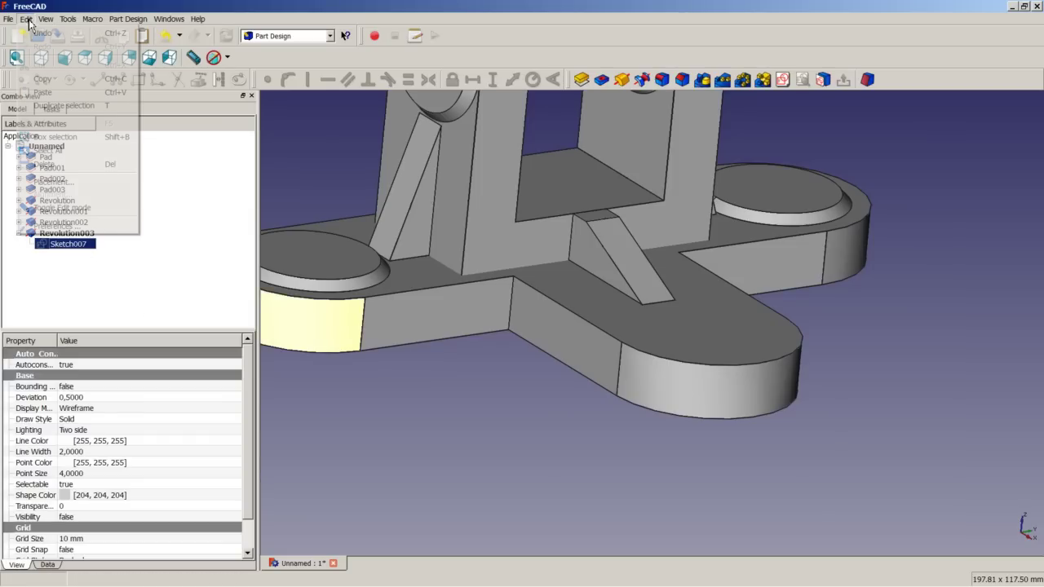
pyautogui.click(40, 106)
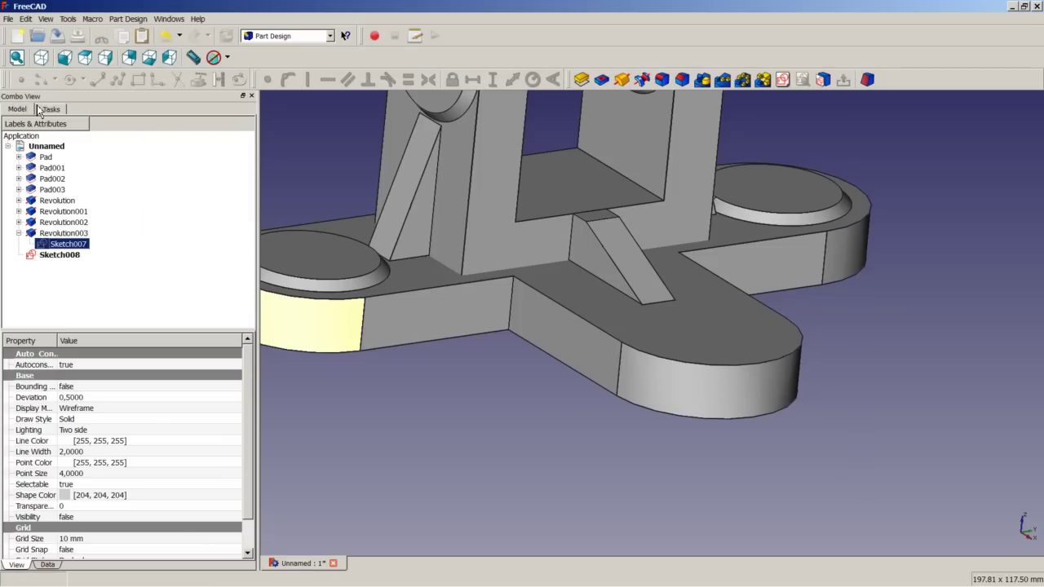
pyautogui.click(20, 234)
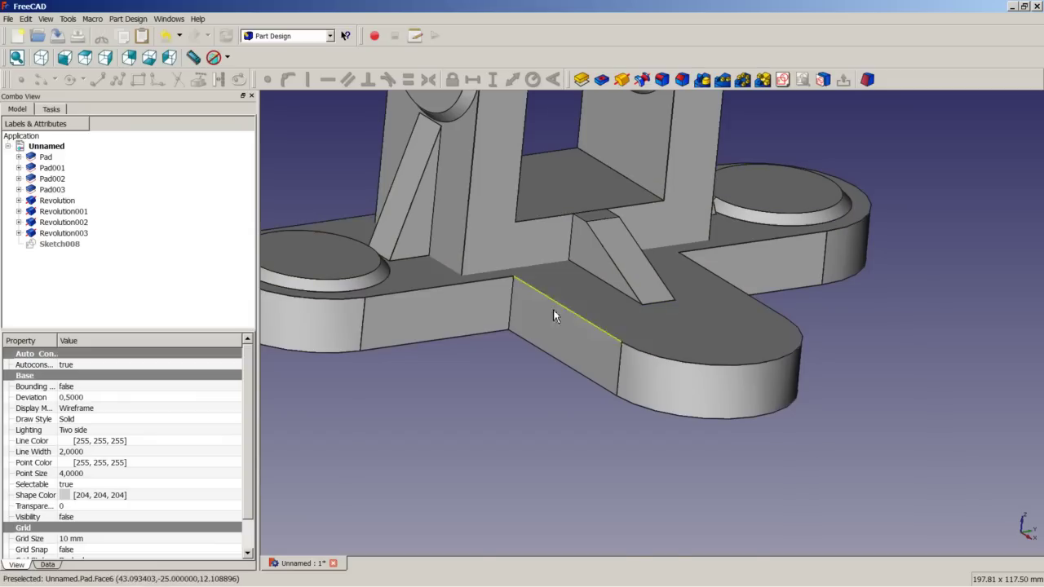
# Step: Hide all the solids from Pad through Revolution003 and clear the selection
pyautogui.click(68, 234)
pyautogui.keyDown('shift'); pyautogui.click(46, 159); pyautogui.keyUp('shift')
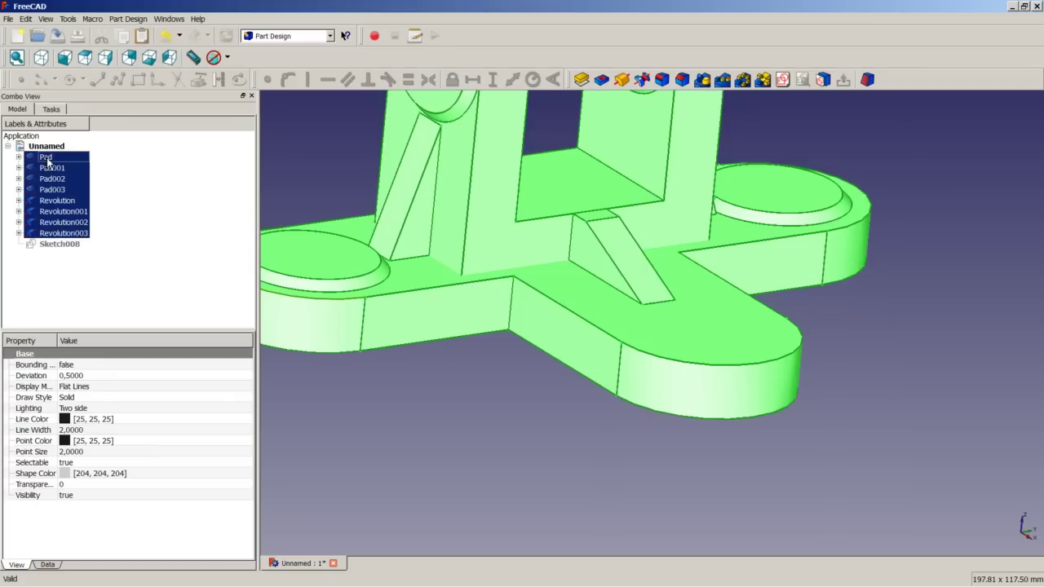
pyautogui.rightClick(47, 158)
pyautogui.click(72, 165)
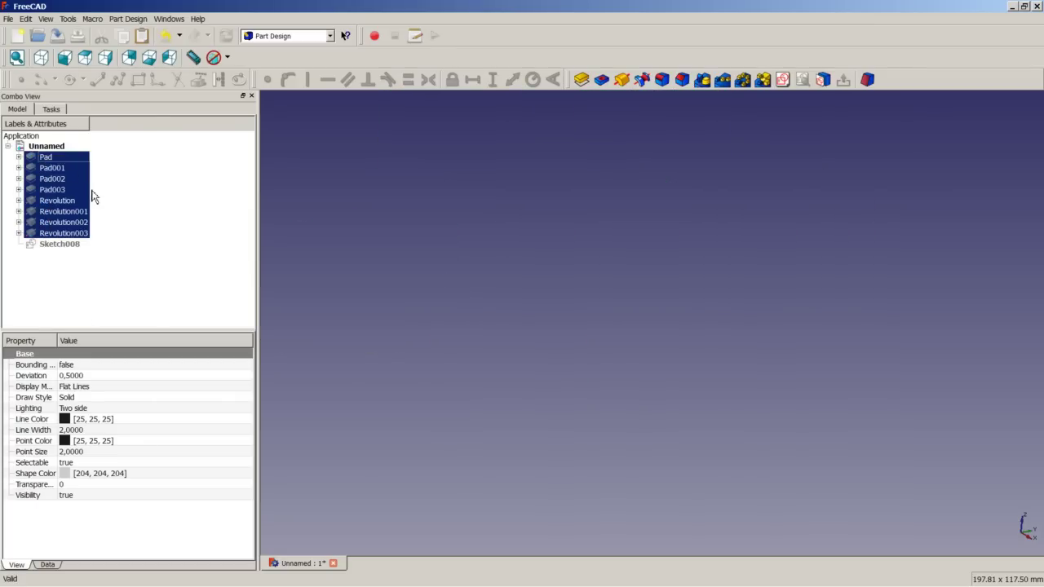
pyautogui.click(418, 233)
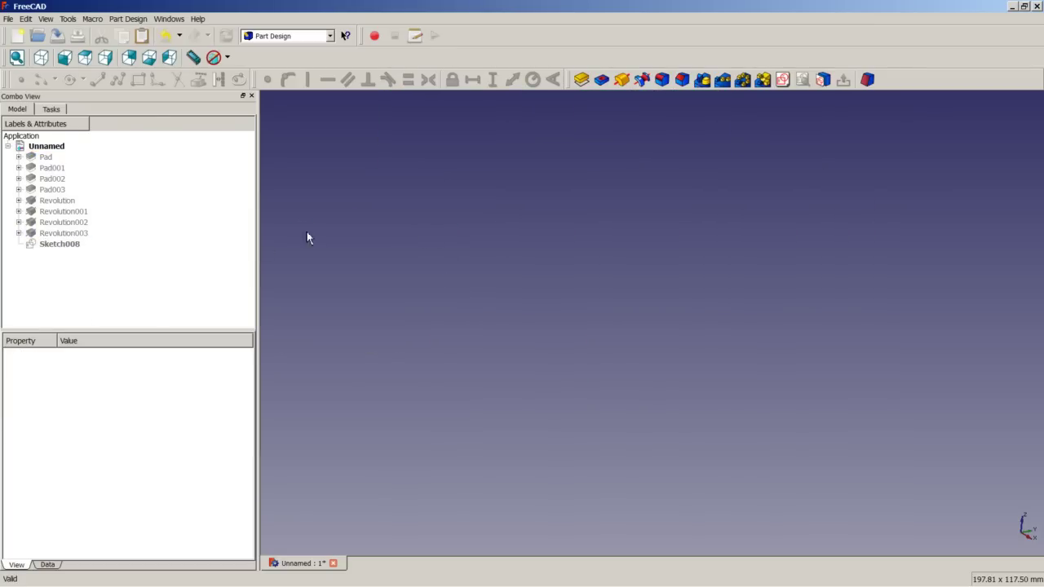
# Step: Reorient the duplicated Sketch008 to the XZ-Plane with zero offset, using the Sketcher workbench
pyautogui.click(59, 243)
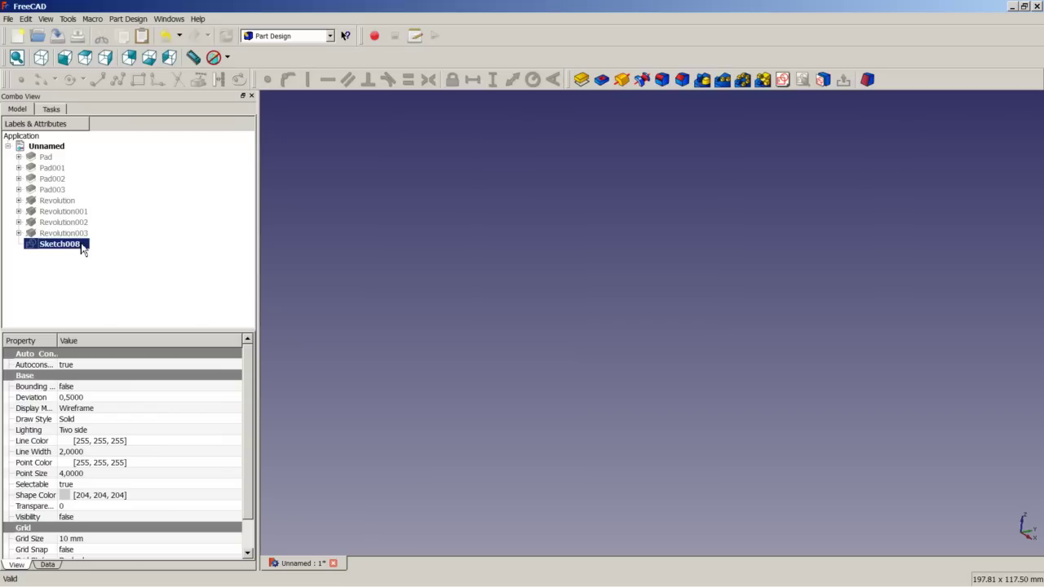
pyautogui.click(331, 35)
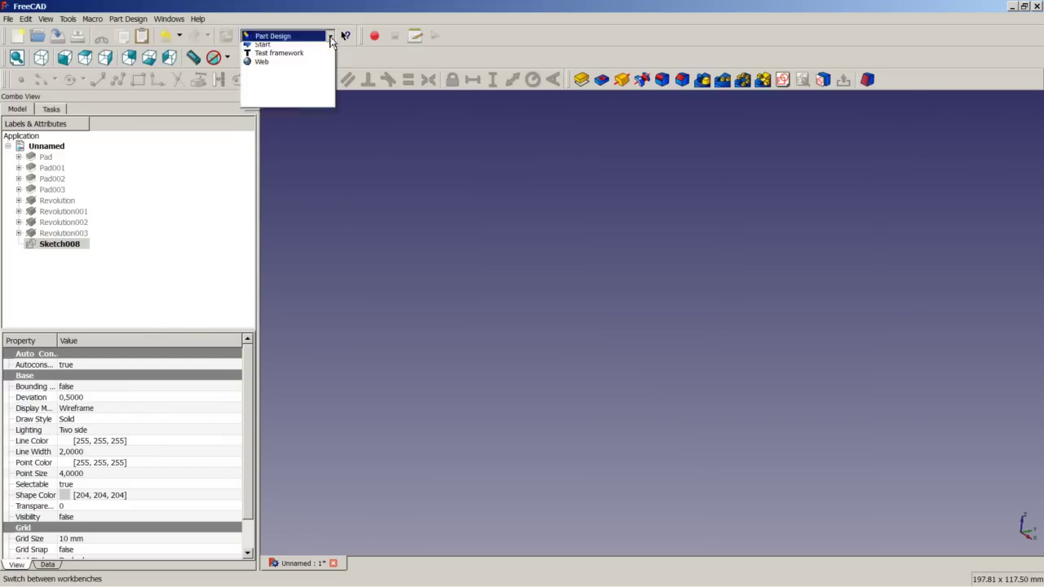
pyautogui.click(287, 214)
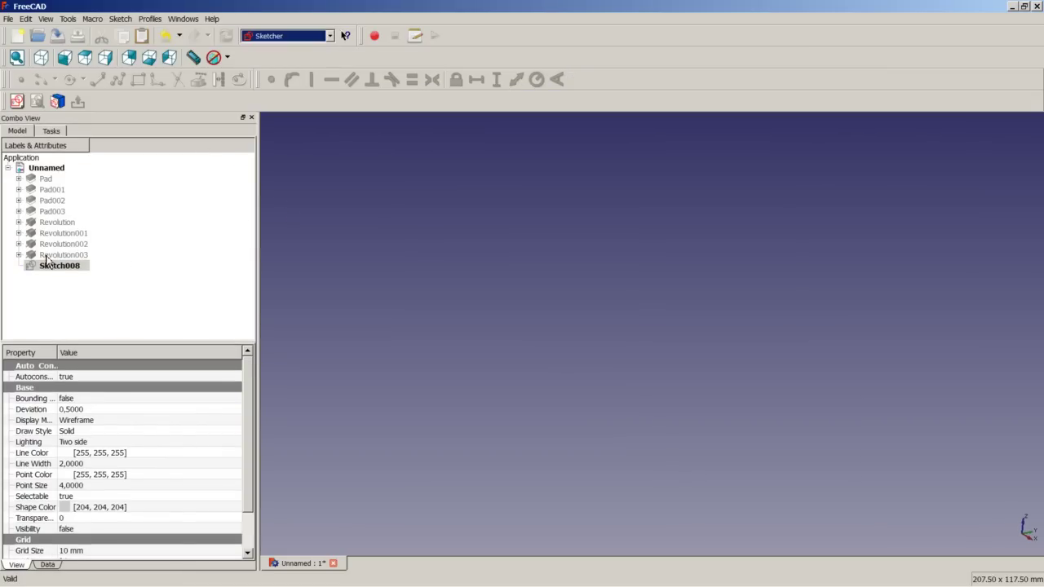
pyautogui.click(121, 20)
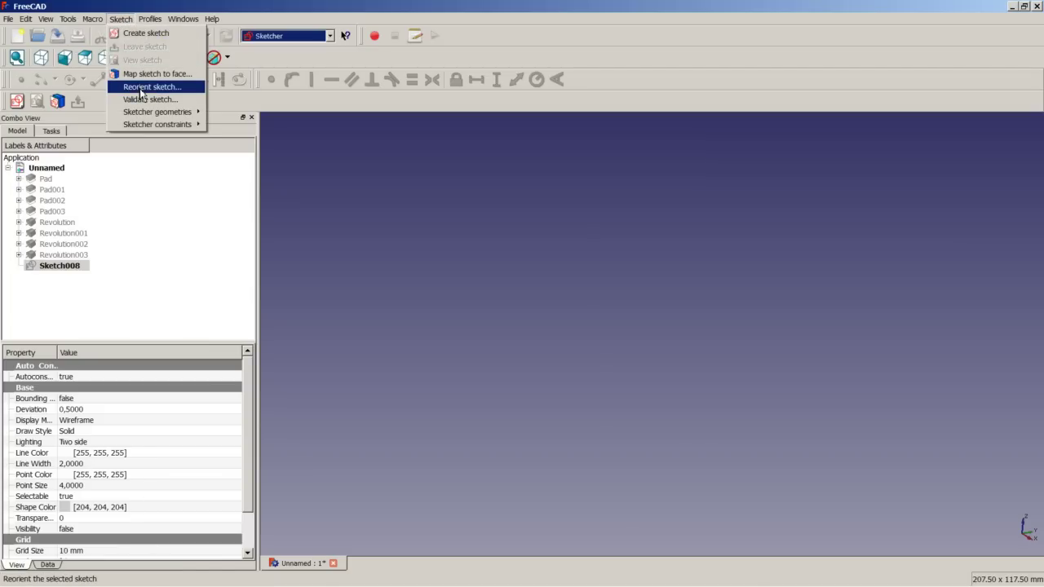
pyautogui.click(136, 87)
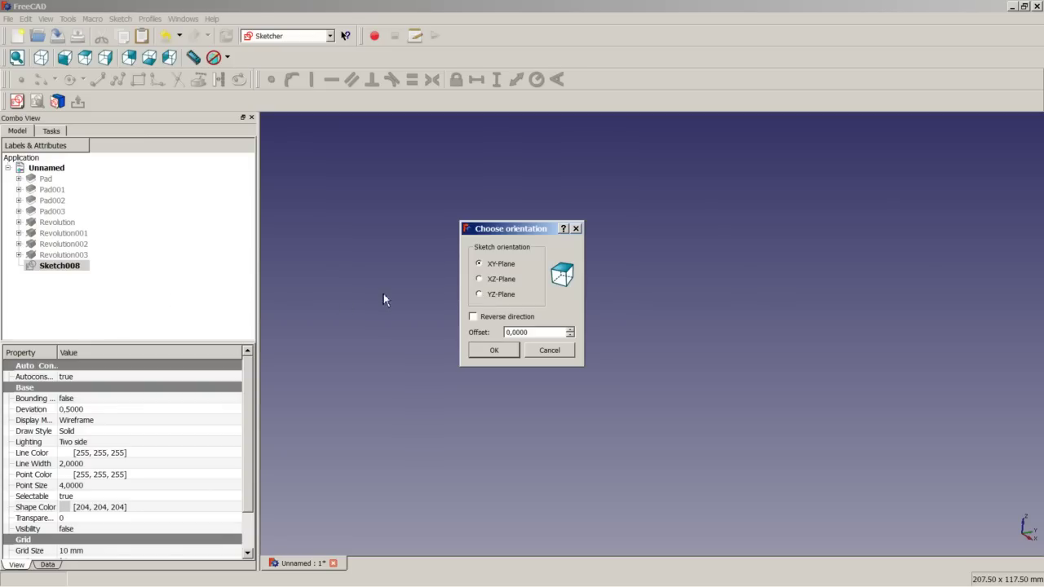
pyautogui.click(503, 280)
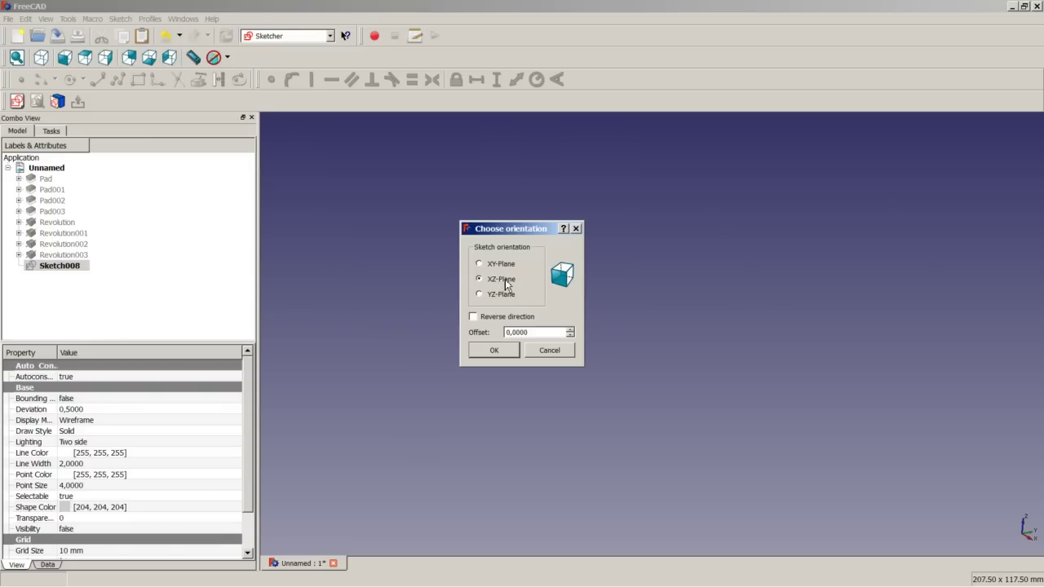
pyautogui.click(496, 351)
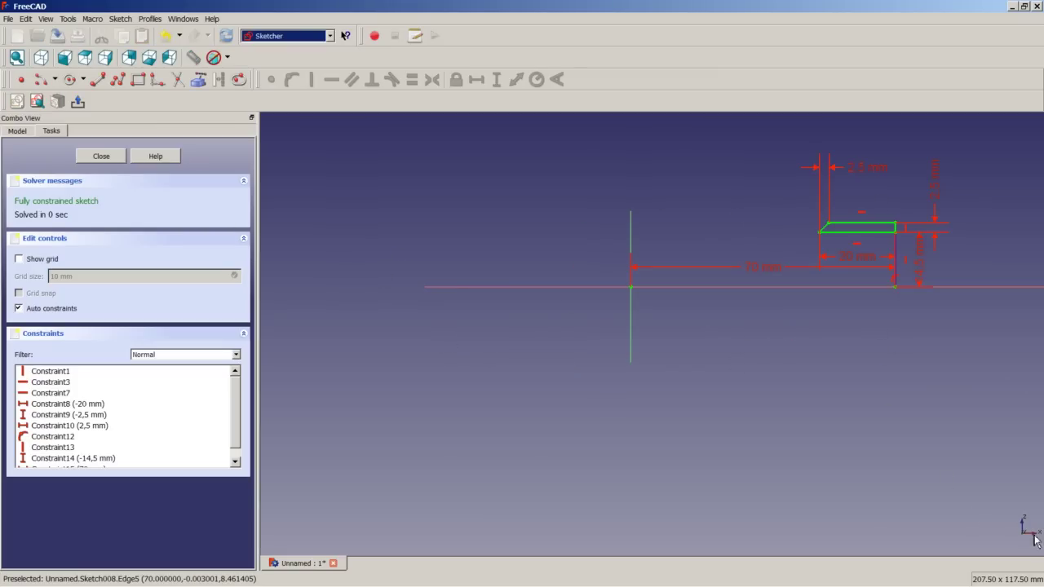
# Step: Set the profile's horizontal distance from the origin to 75 mm and finish editing the sketch
pyautogui.doubleClick(766, 266)
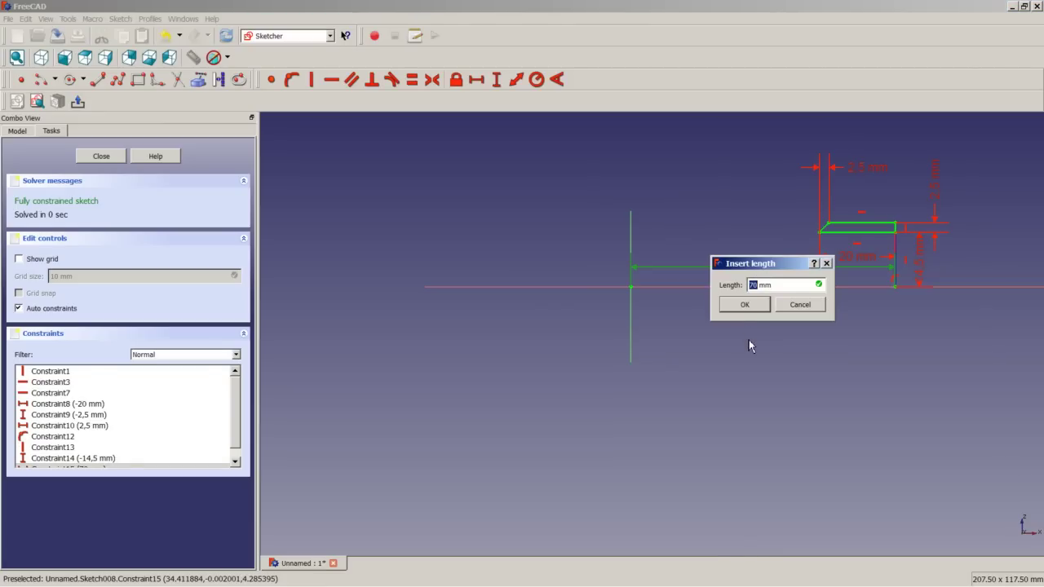
pyautogui.write('75')
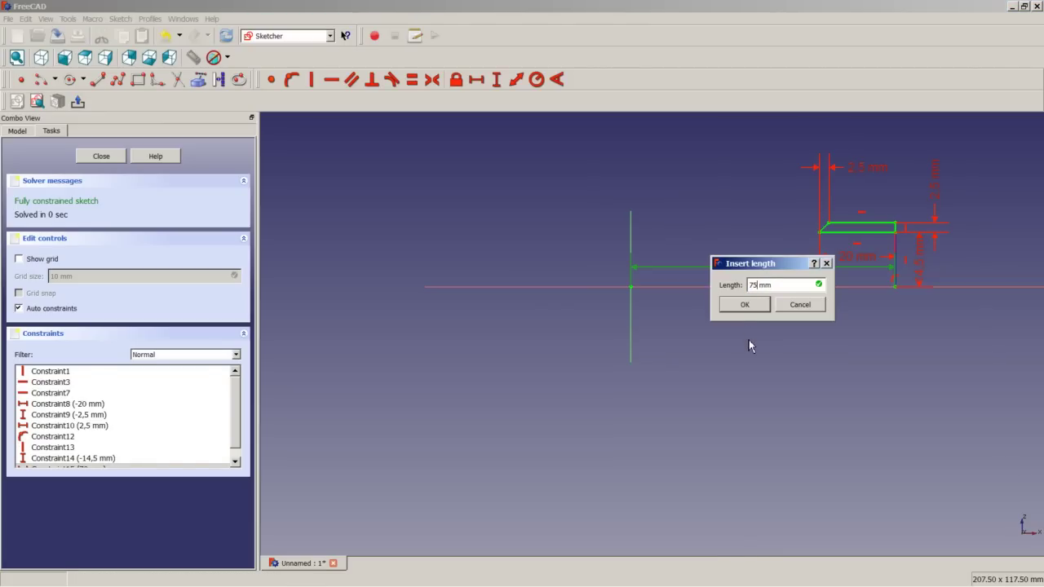
pyautogui.press('Return')
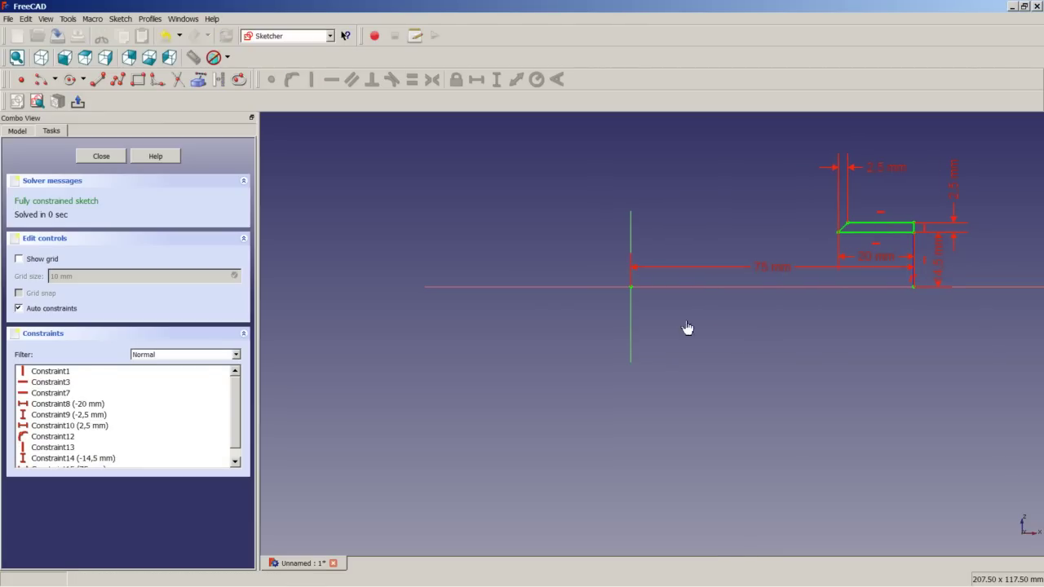
pyautogui.click(101, 156)
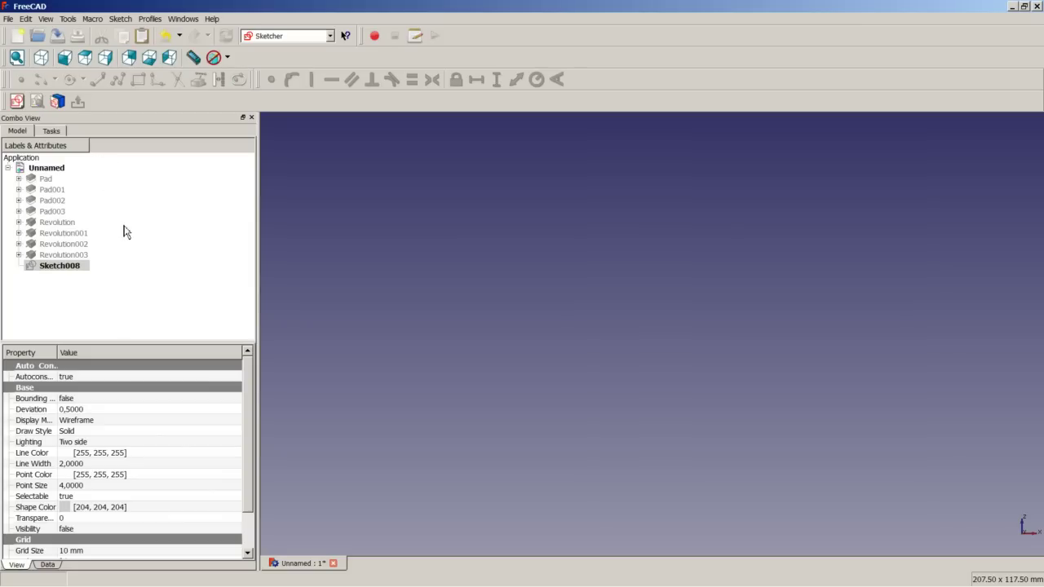
# Step: Revolve Sketch008 by 360 degrees about Sketch axis 0 in the Part Design workbench to form the third base disc
pyautogui.click(331, 36)
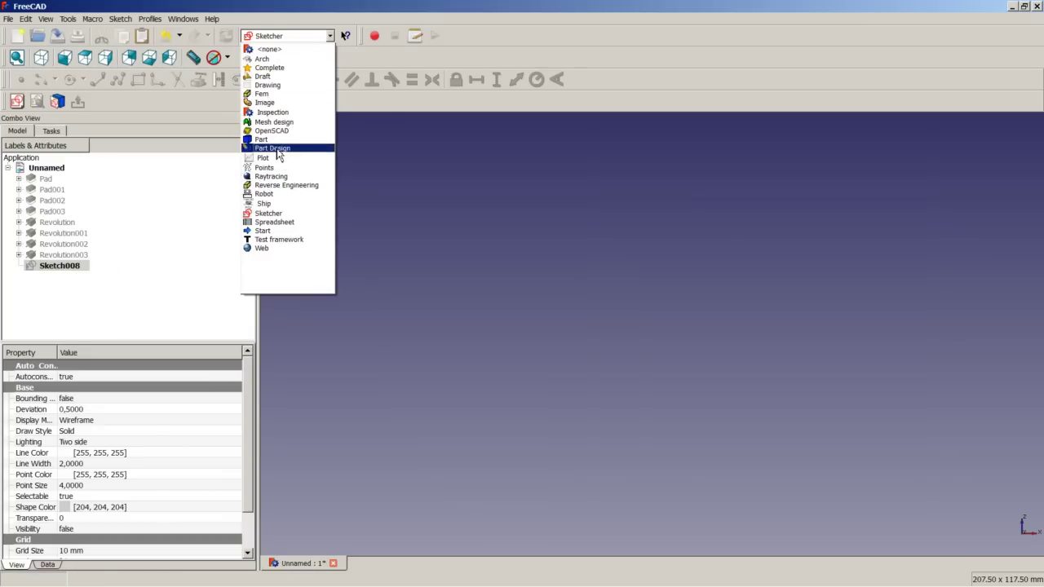
pyautogui.click(276, 148)
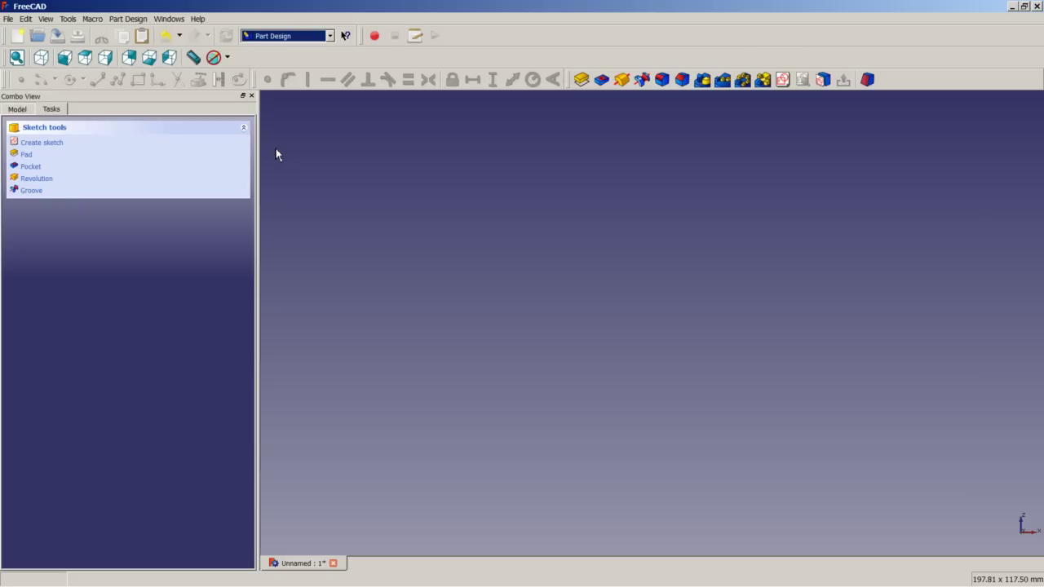
pyautogui.click(16, 109)
pyautogui.click(65, 244)
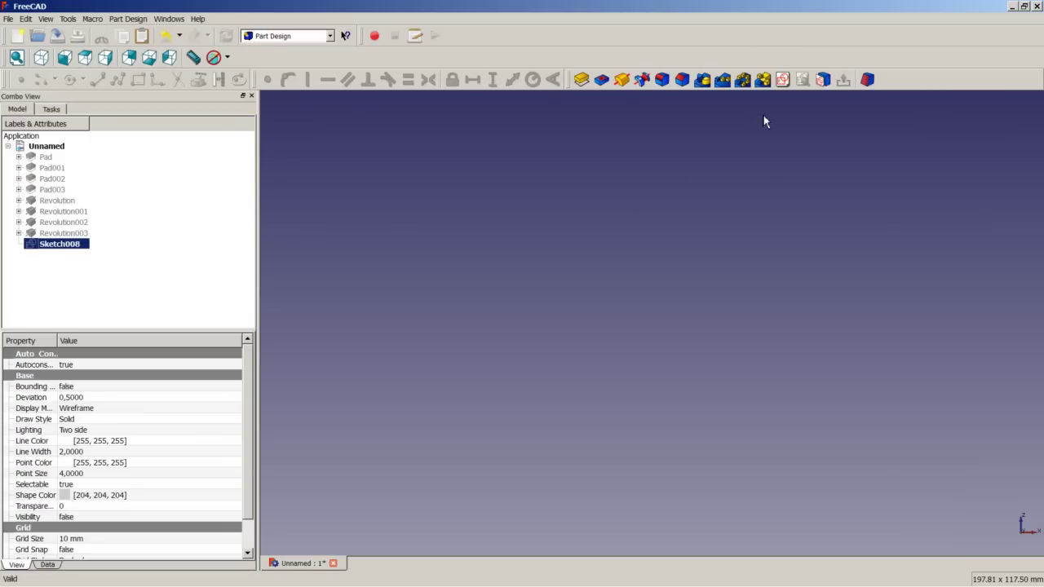
pyautogui.click(621, 80)
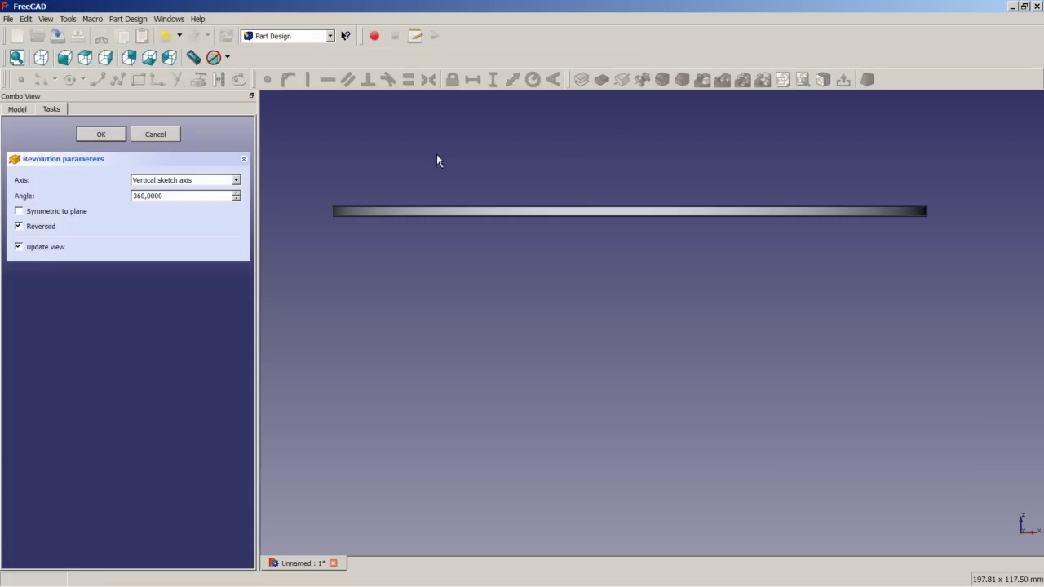
pyautogui.click(201, 179)
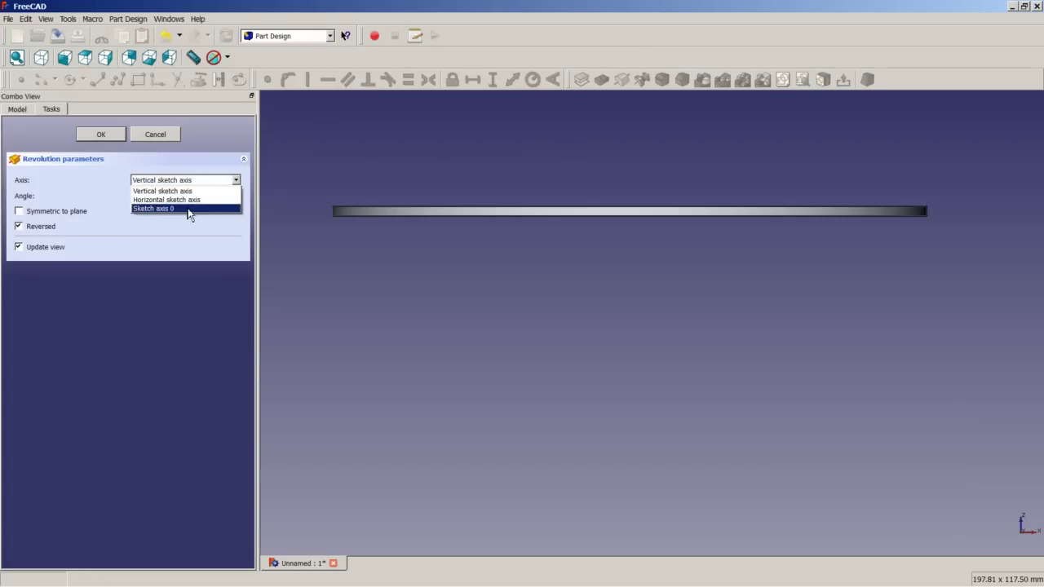
pyautogui.click(189, 209)
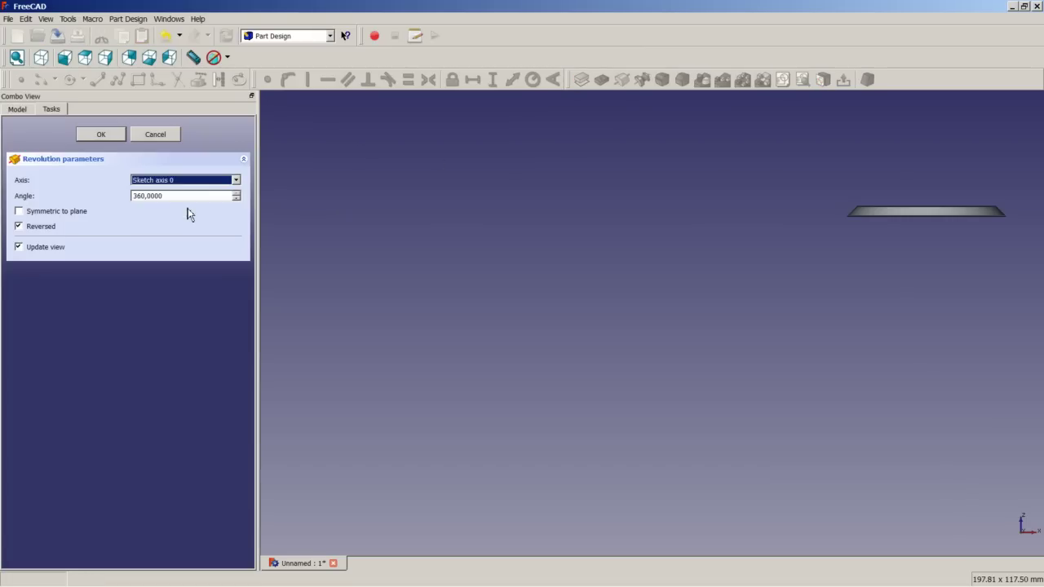
pyautogui.click(102, 135)
# Step: Show the hidden solids from Pad through Revolution003 again and clear the selection
pyautogui.click(69, 233)
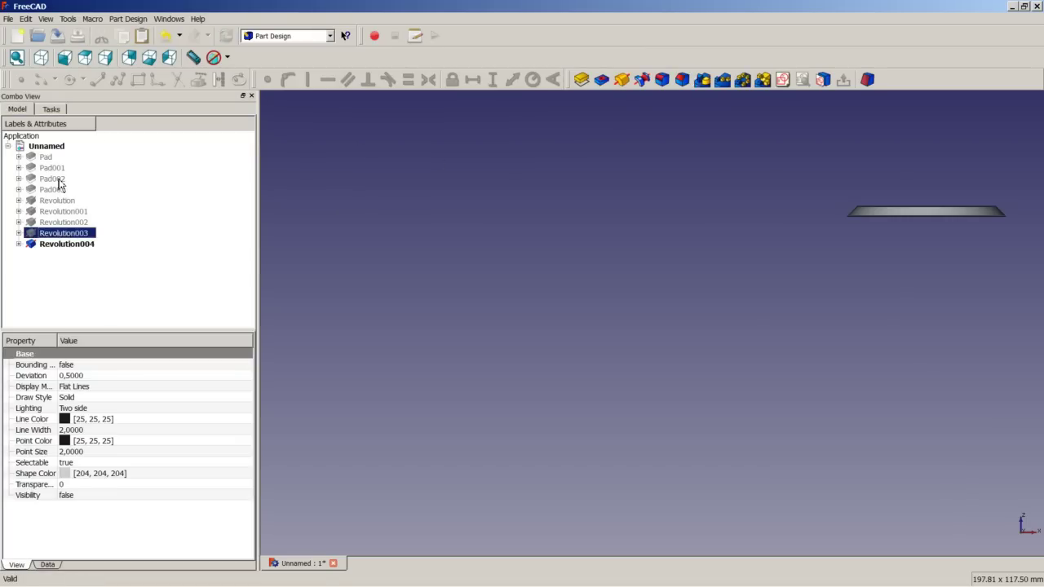
pyautogui.keyDown('shift'); pyautogui.click(47, 156); pyautogui.keyUp('shift')
pyautogui.rightClick(49, 156)
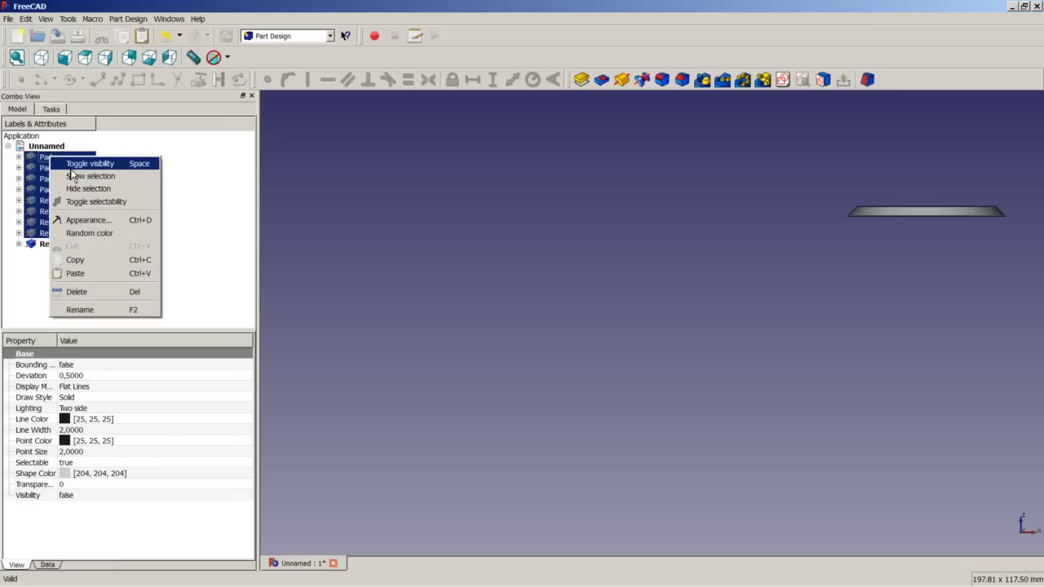
pyautogui.click(71, 170)
pyautogui.click(245, 144)
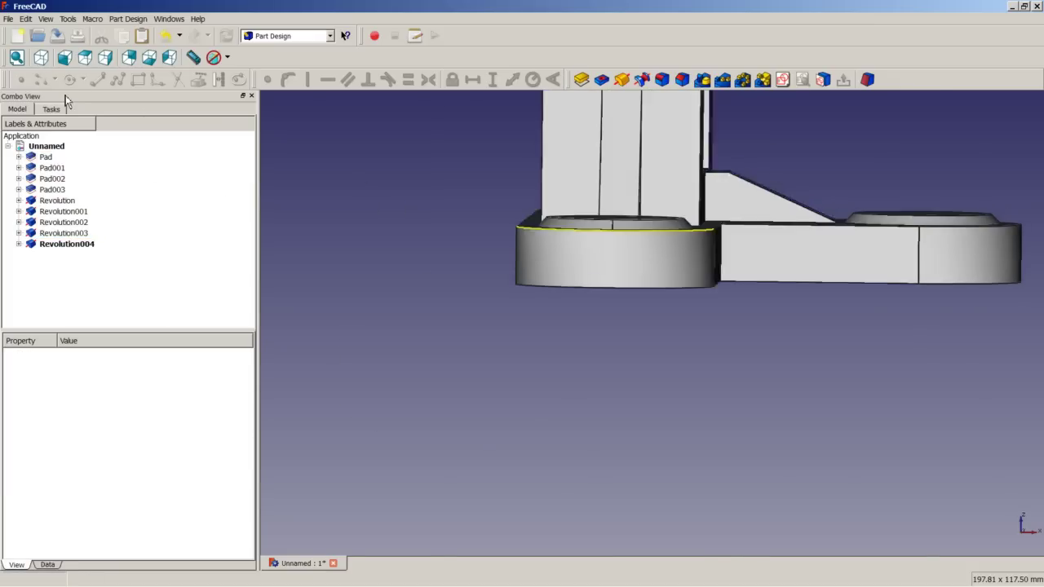
# Step: Fuse all the solids from Pad through Revolution004 into one body with the Part workbench's union
pyautogui.press('0')
pyautogui.rightClick(323, 181)
pyautogui.click(346, 186)
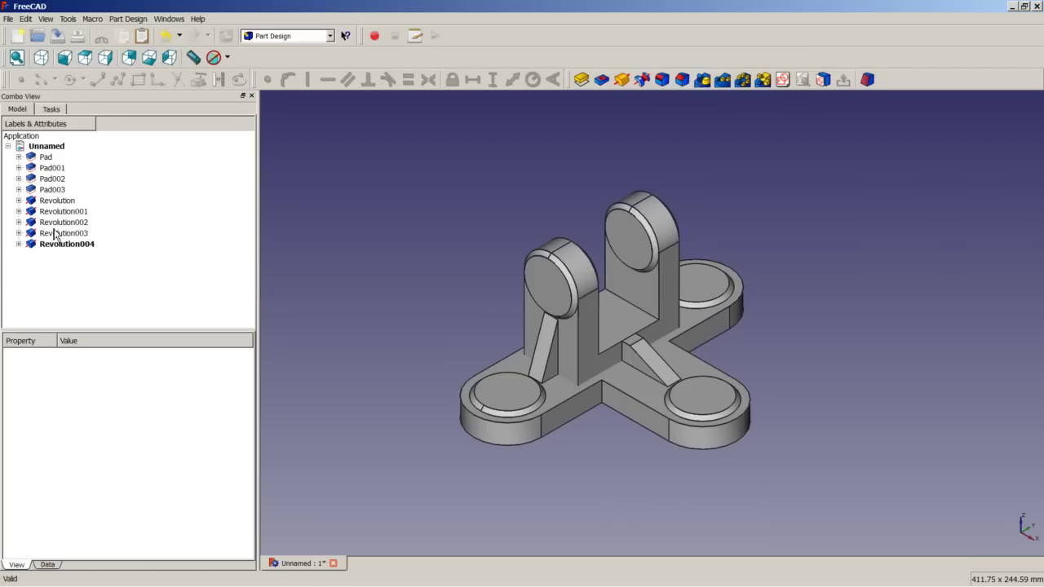
pyautogui.click(330, 36)
pyautogui.click(281, 139)
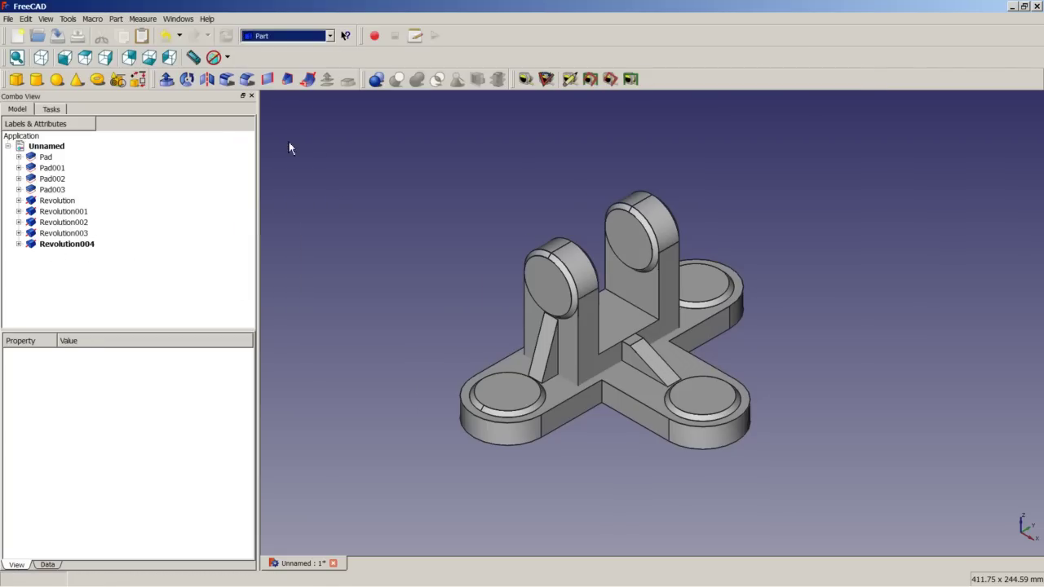
pyautogui.click(46, 159)
pyautogui.keyDown('shift'); pyautogui.click(61, 244); pyautogui.keyUp('shift')
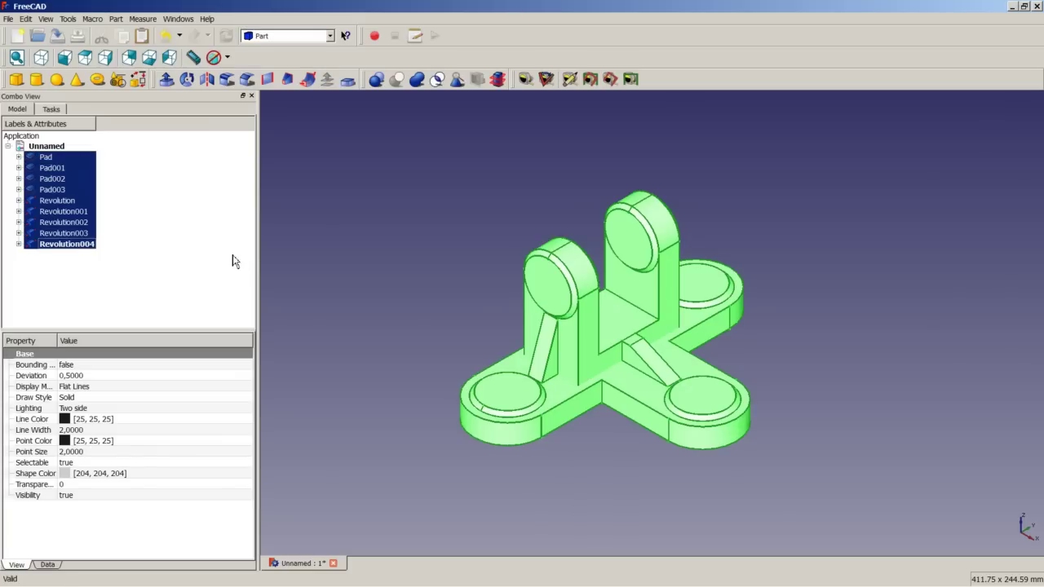
pyautogui.click(417, 80)
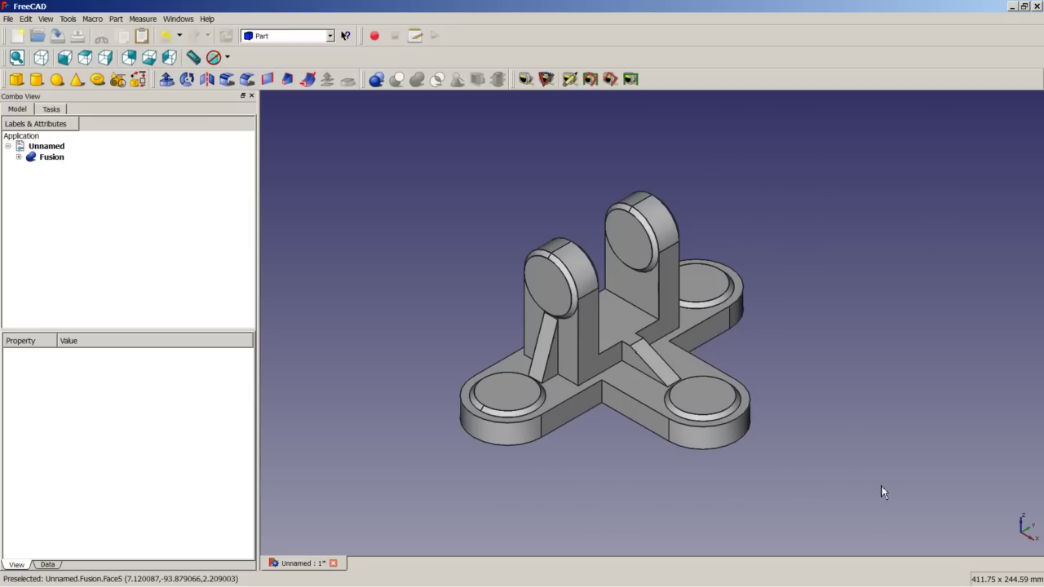
# Step: Save the document and return to the Part Design workbench with the model tree shown
pyautogui.hotkey('ctrl', 's')
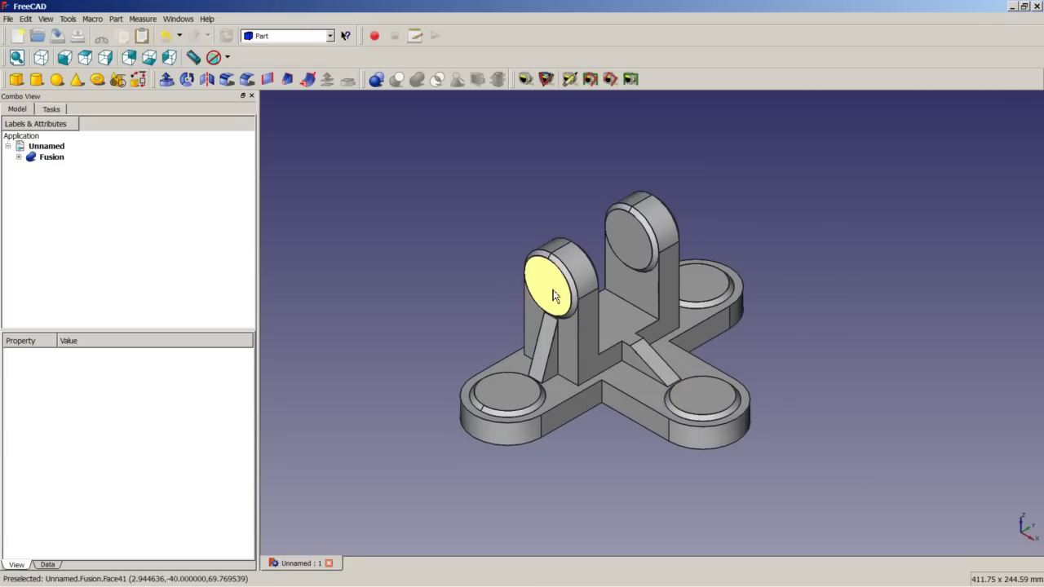
pyautogui.click(294, 36)
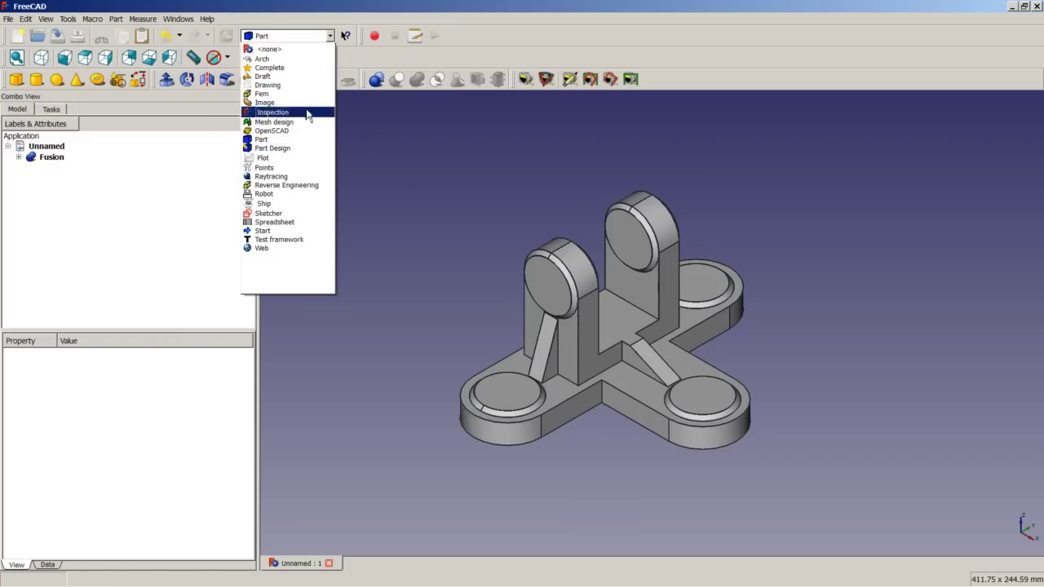
pyautogui.click(290, 148)
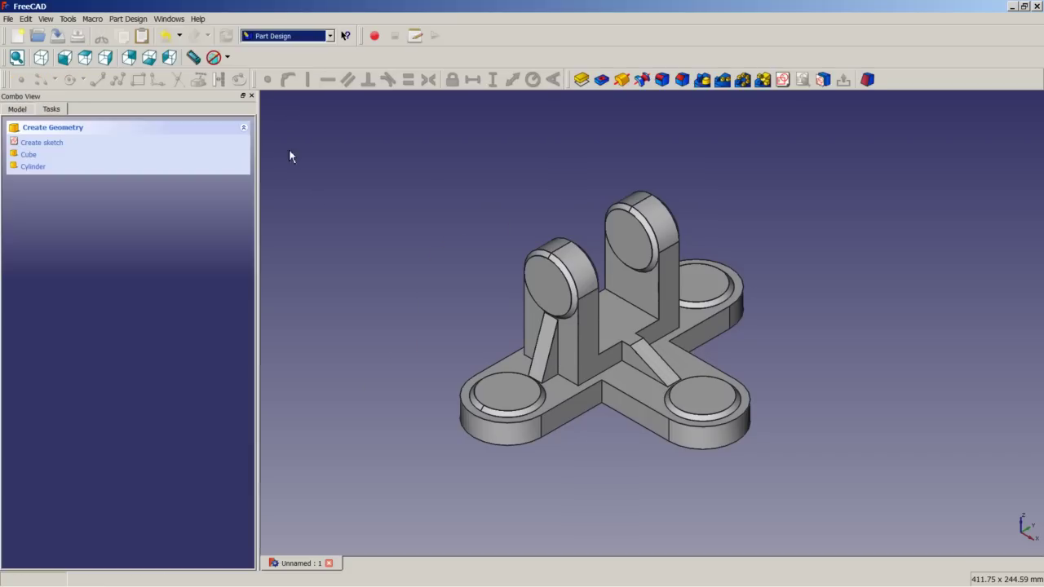
pyautogui.click(17, 108)
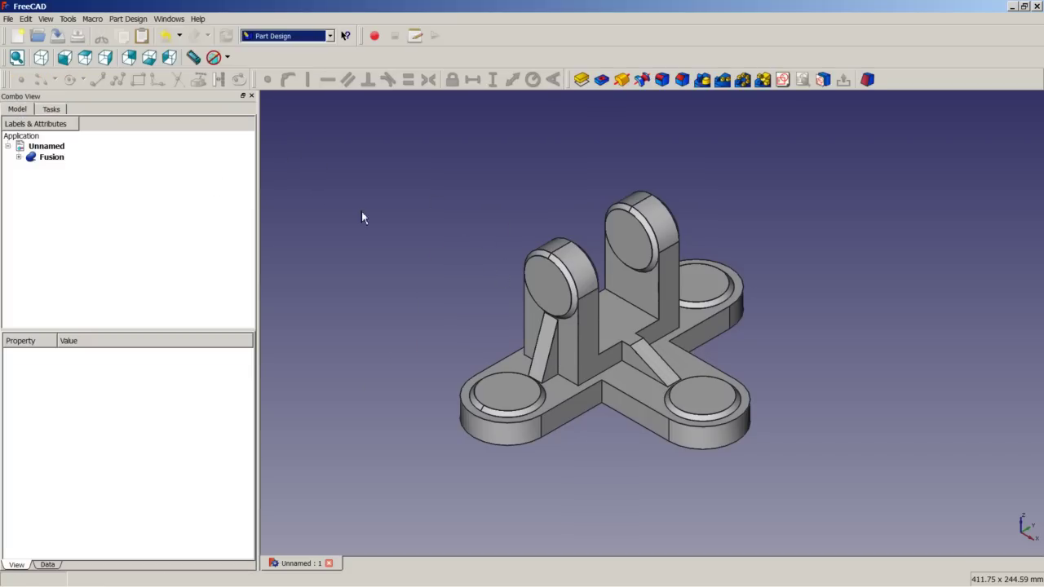
# Step: Start a sketch on the front upright's outer disc face and link the face's circular edge as external geometry
pyautogui.click(555, 298)
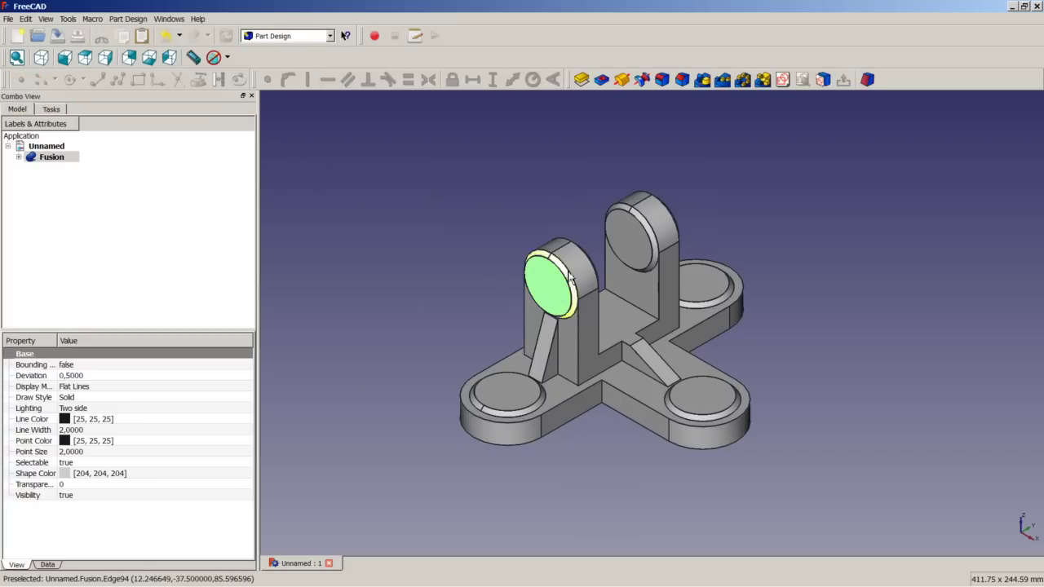
pyautogui.click(783, 80)
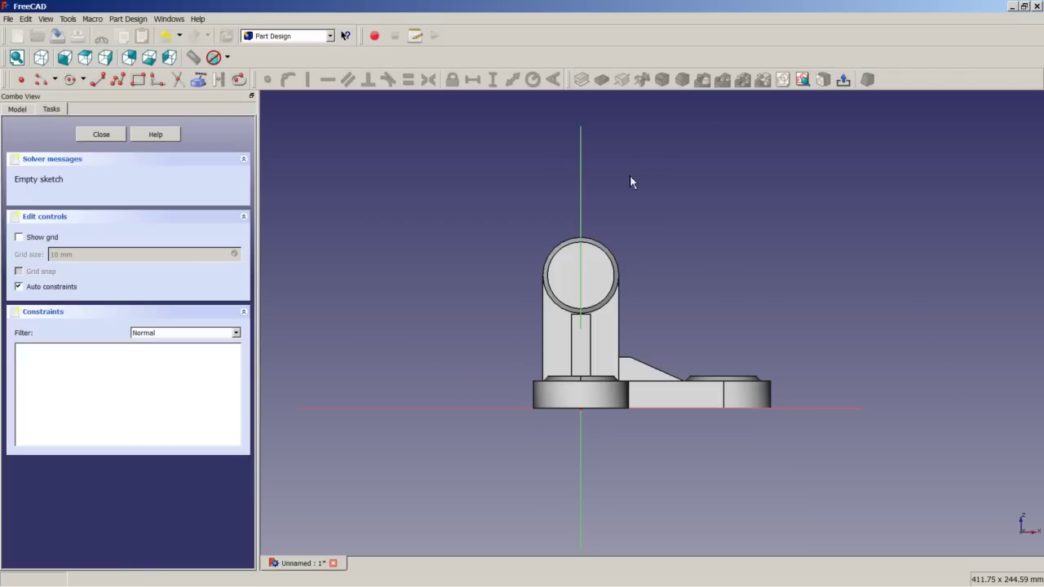
pyautogui.click(200, 82)
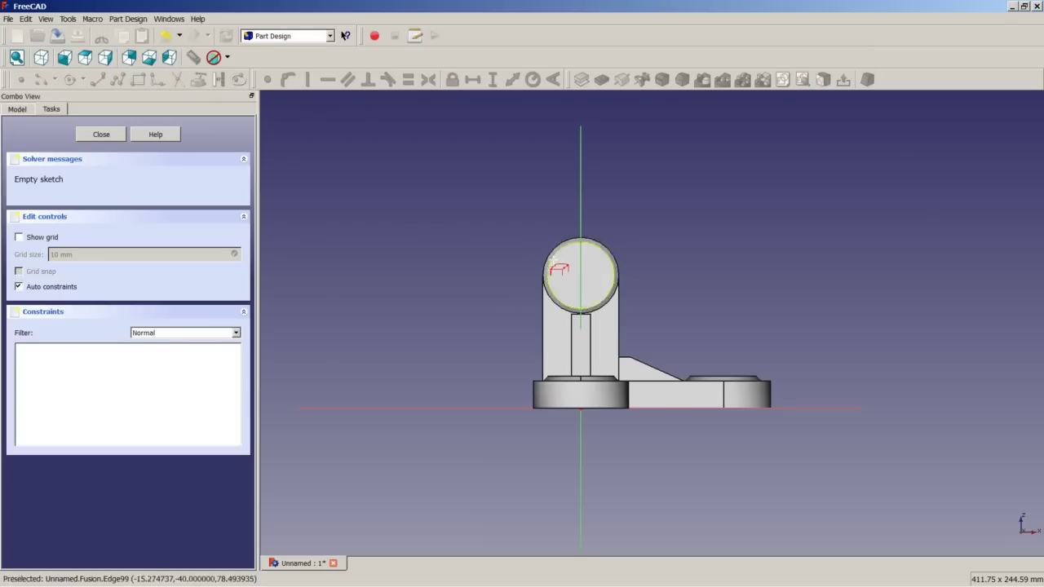
pyautogui.scroll(6, 563, 266)
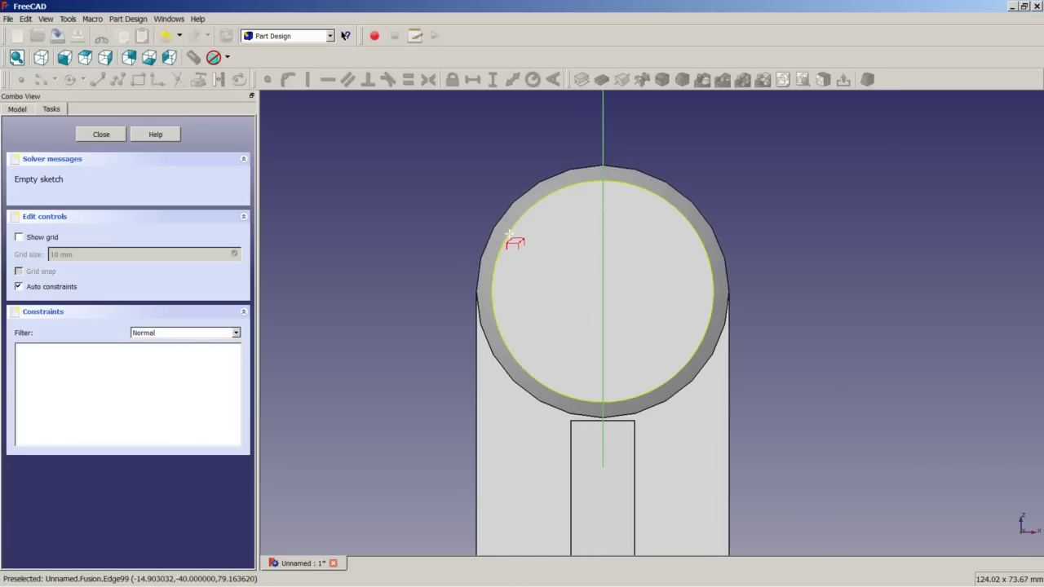
pyautogui.click(509, 236)
pyautogui.press('Escape')
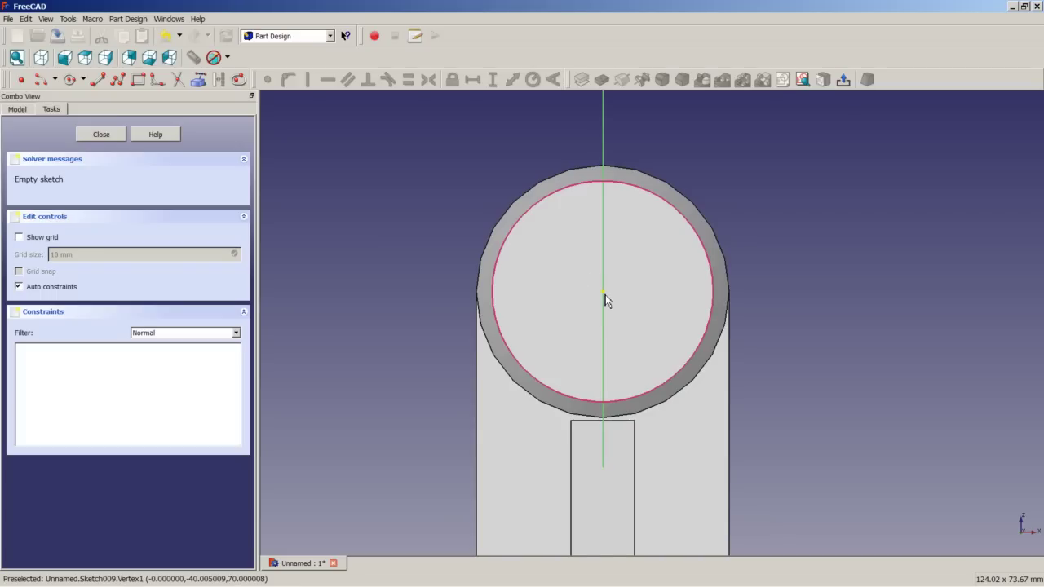
# Step: Draw a circle centred on the upright's disc, constrain its radius to 10 mm, and close the sketch
pyautogui.click(70, 80)
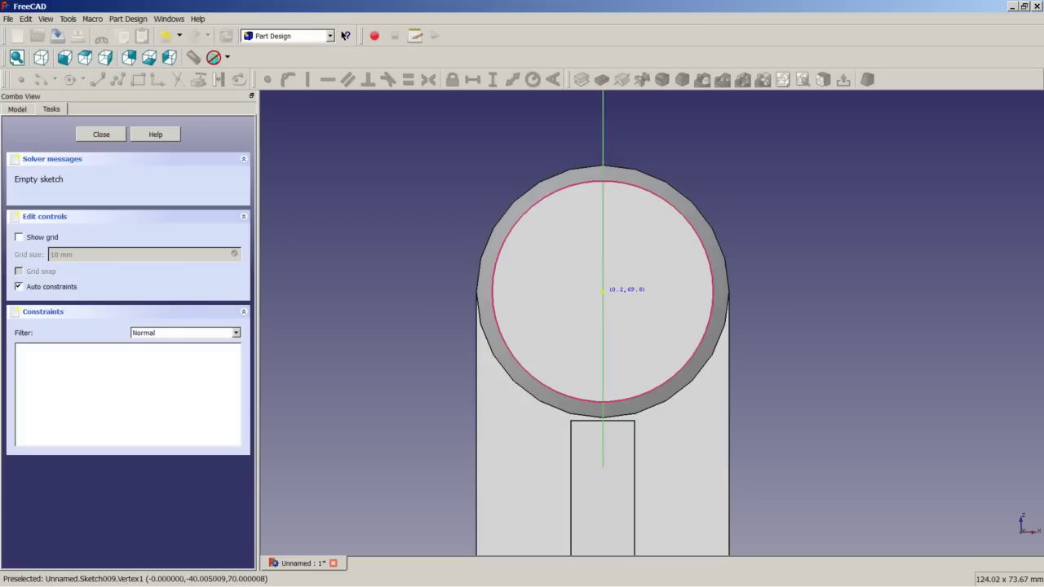
pyautogui.click(603, 290)
pyautogui.click(648, 249)
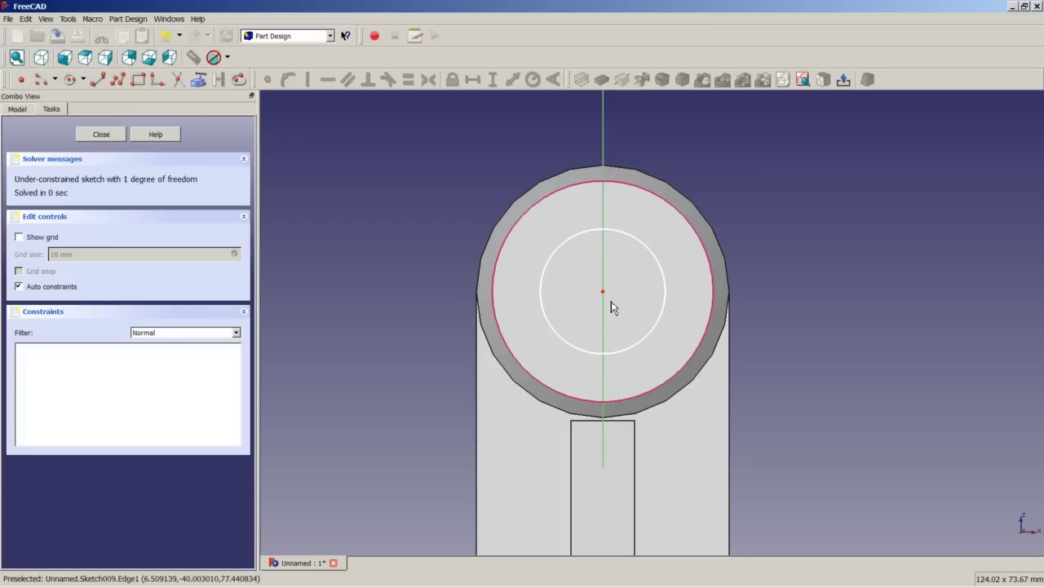
pyautogui.click(665, 291)
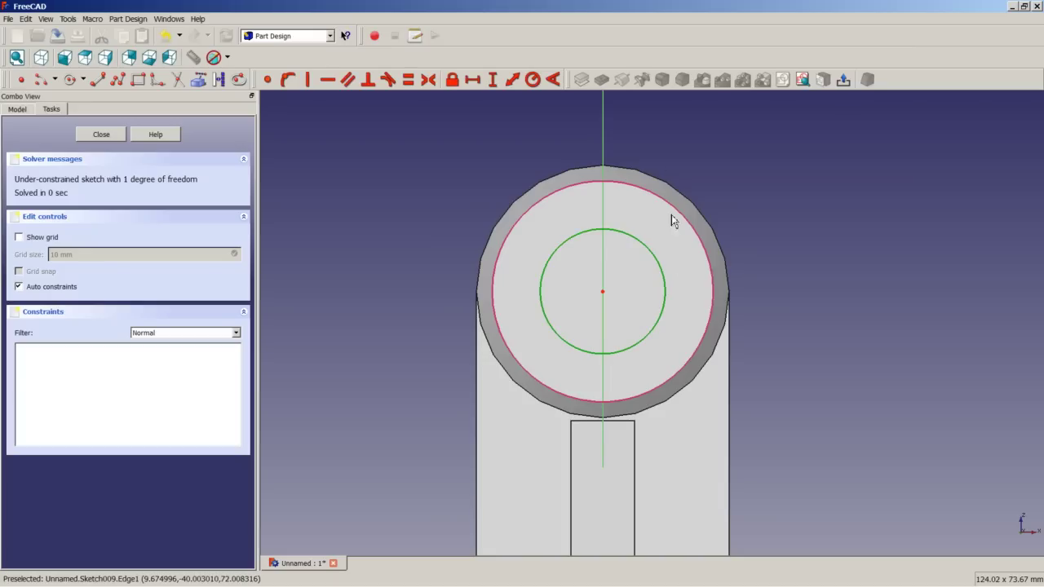
pyautogui.click(512, 79)
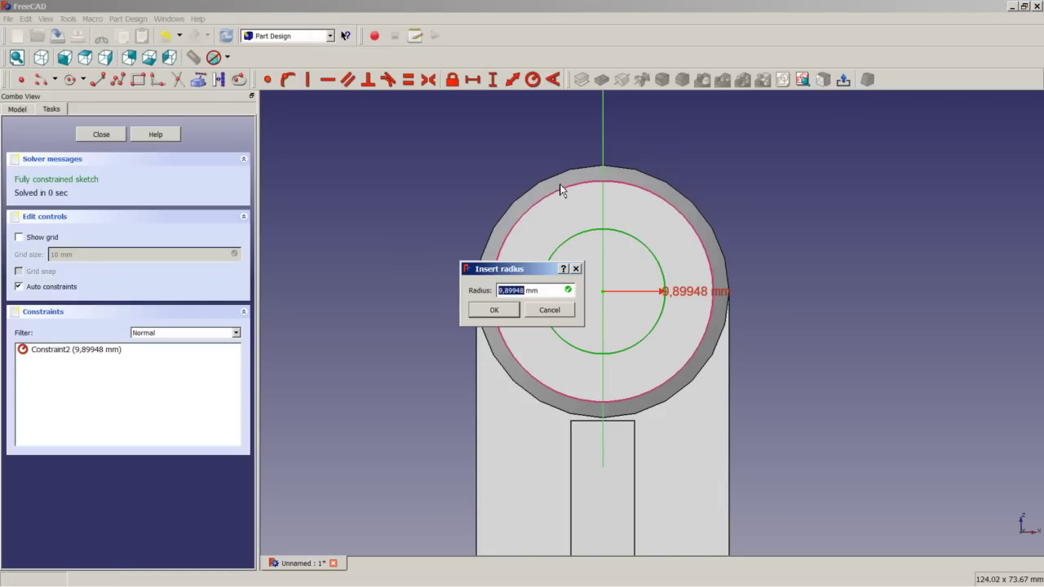
pyautogui.write('10')
pyautogui.press('Return')
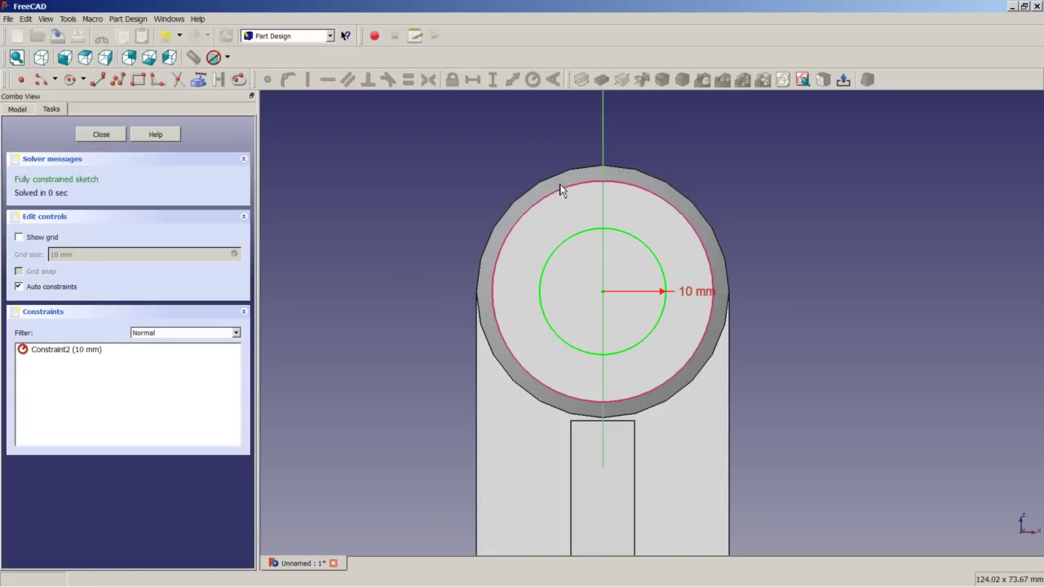
pyautogui.click(101, 135)
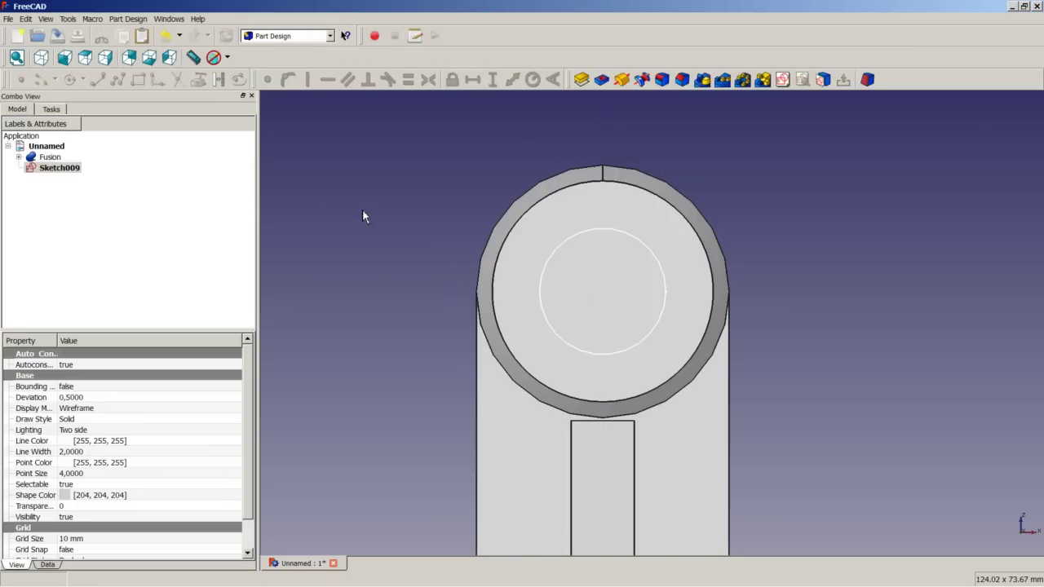
# Step: Pocket the circle sketch with the Through all type to bore both uprights
pyautogui.click(601, 79)
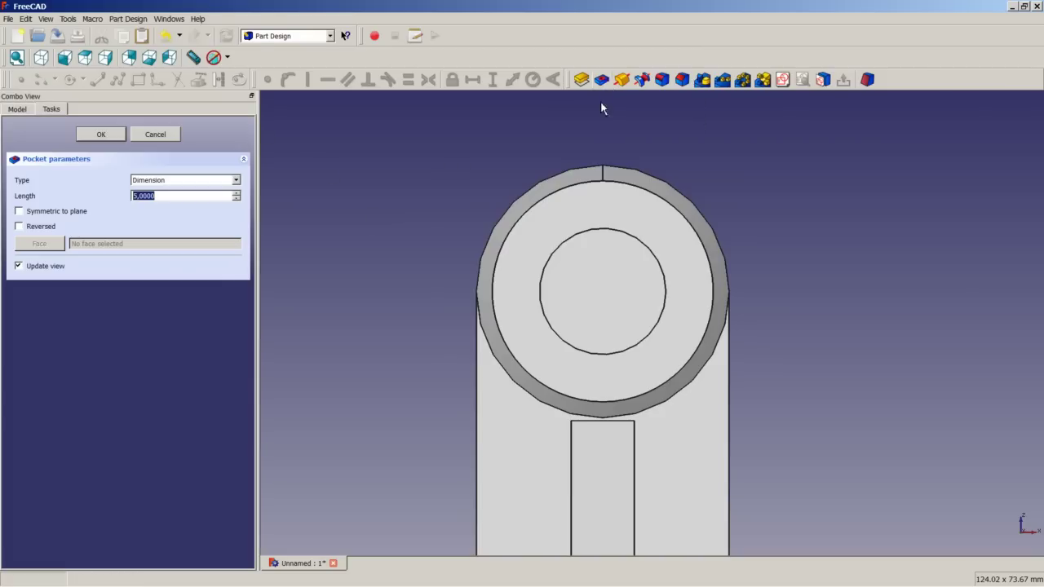
pyautogui.click(187, 180)
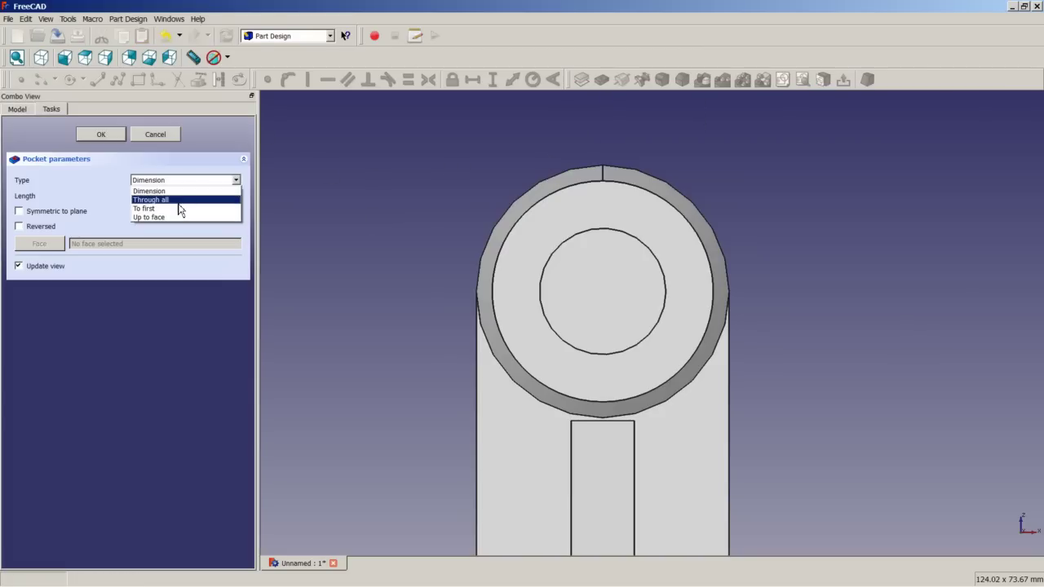
pyautogui.click(181, 201)
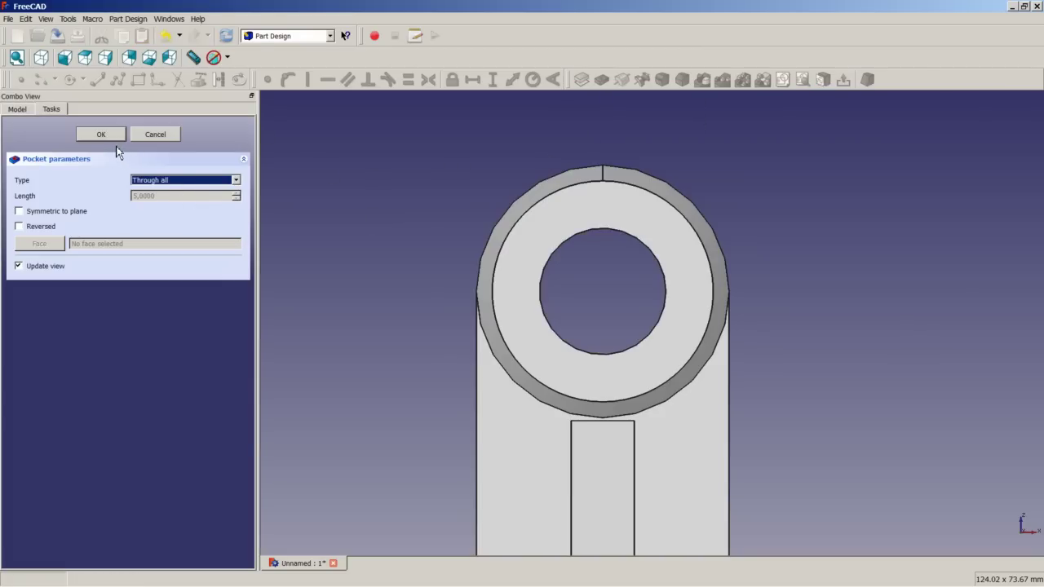
pyautogui.click(100, 135)
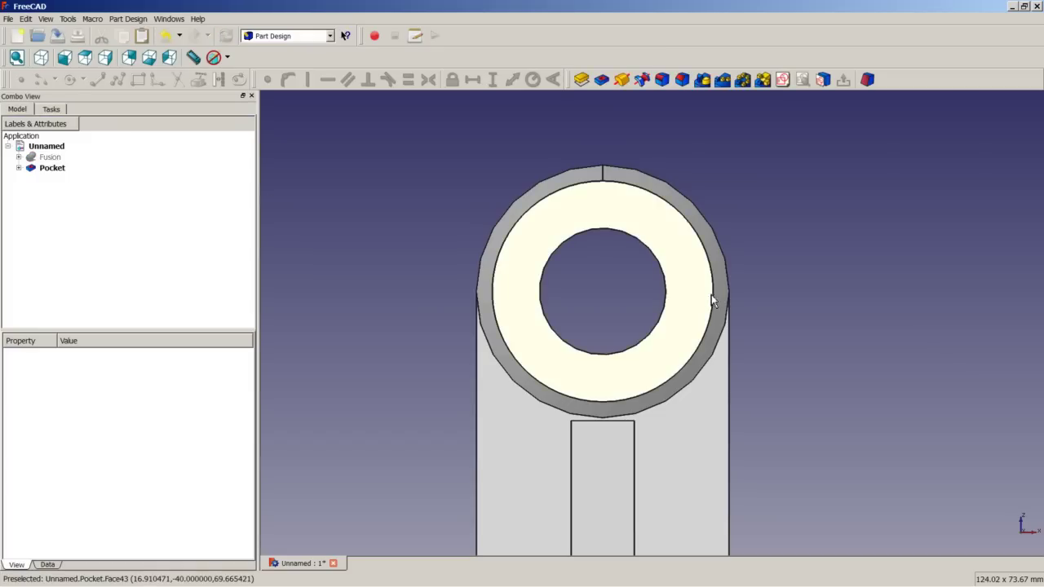
# Step: Start a sketch on the top face of the front base disc and link the top circular edges of all three base discs as external geometry
pyautogui.moveTo(711, 294); pyautogui.dragTo(557, 338, button='middle')
pyautogui.scroll(-5, 595, 303)
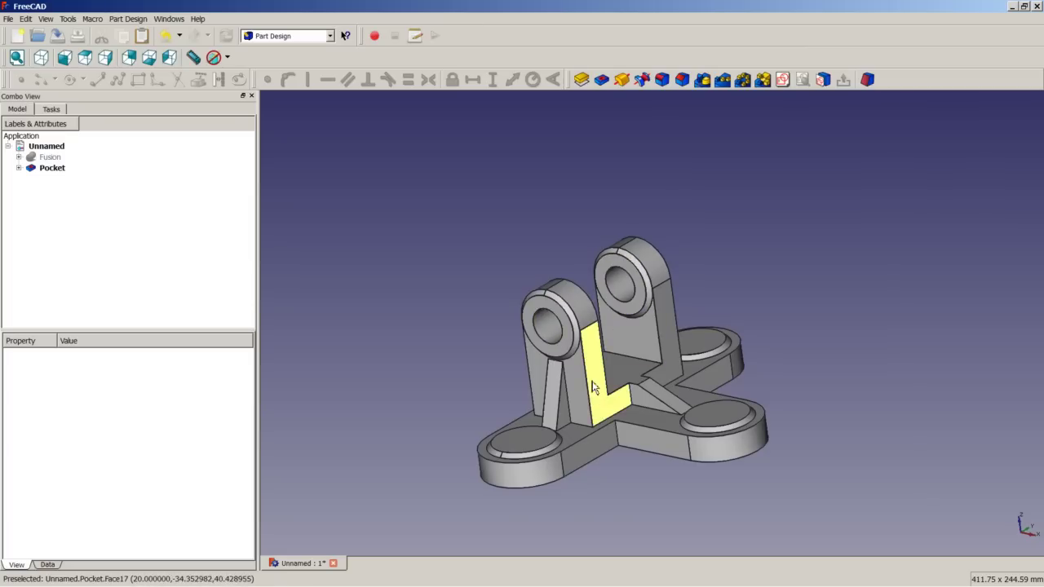
pyautogui.moveTo(596, 388); pyautogui.dragTo(624, 371, button='middle')
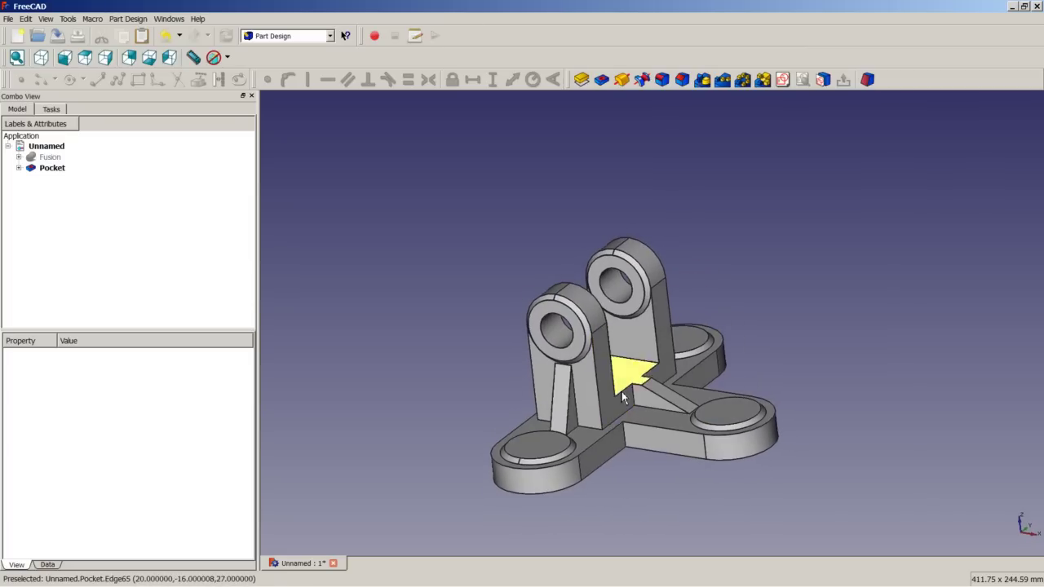
pyautogui.click(542, 448)
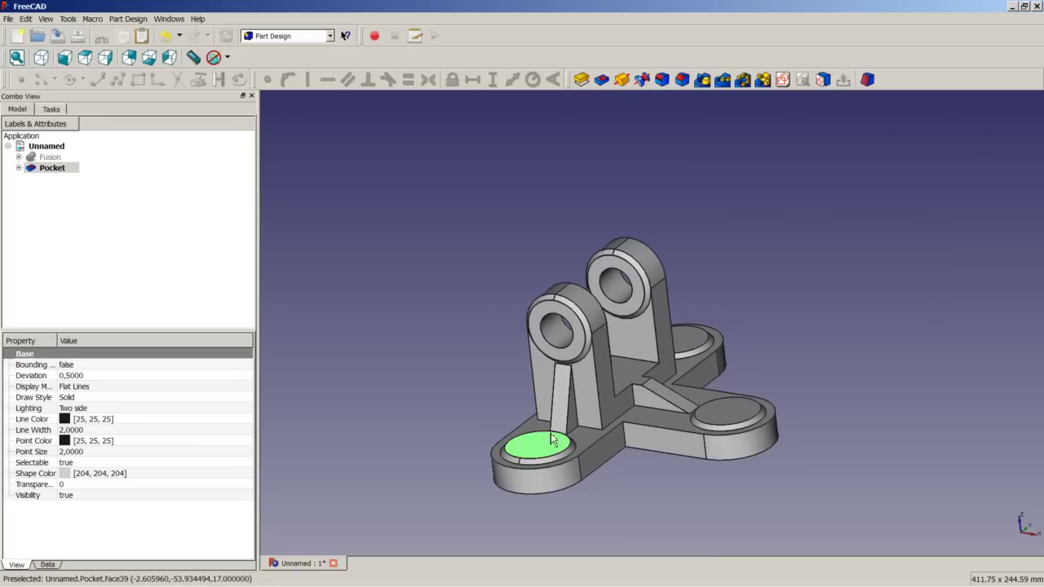
pyautogui.click(782, 79)
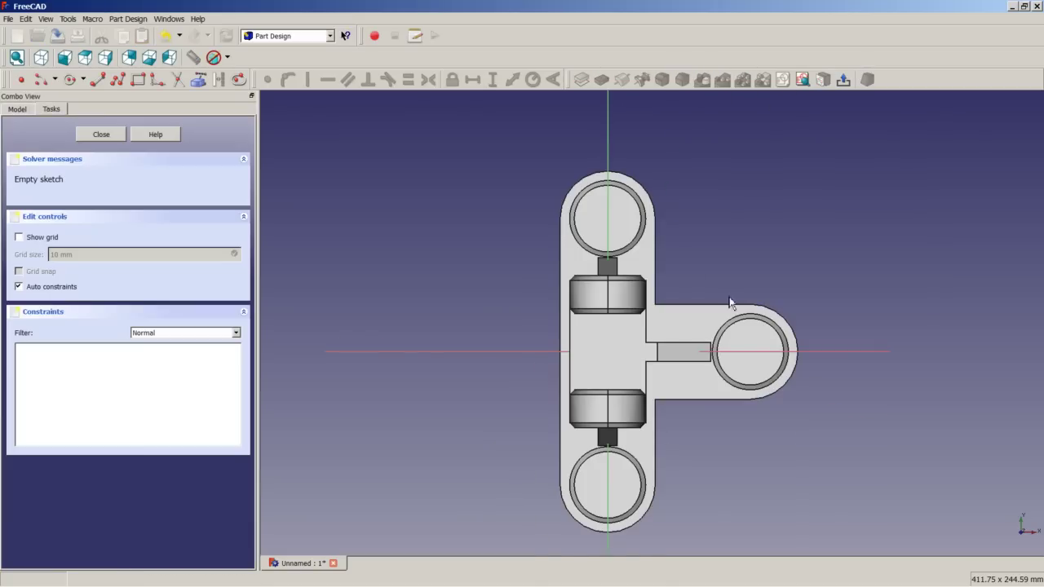
pyautogui.click(199, 79)
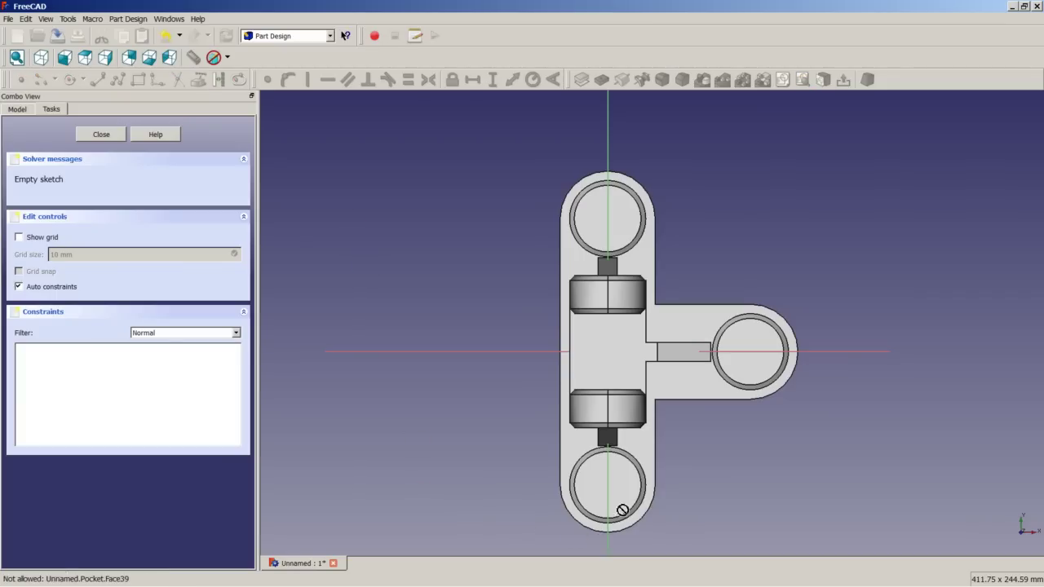
pyautogui.click(633, 511)
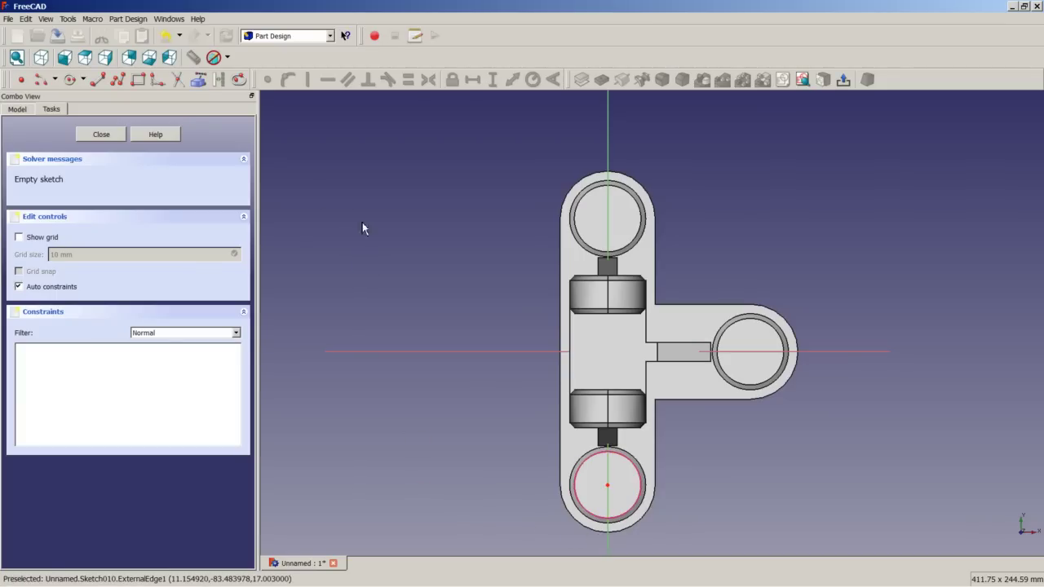
pyautogui.click(203, 84)
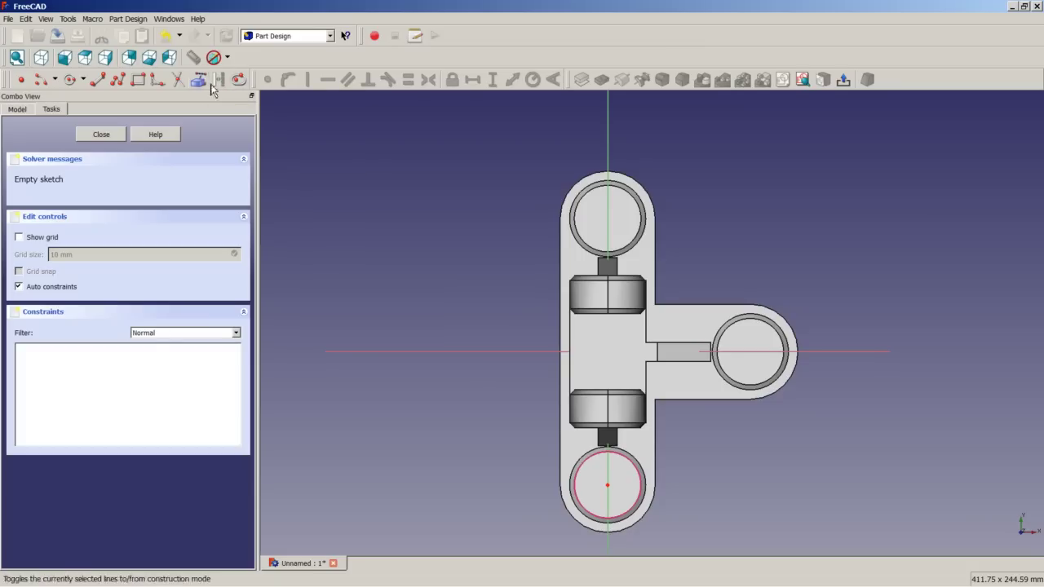
pyautogui.click(755, 387)
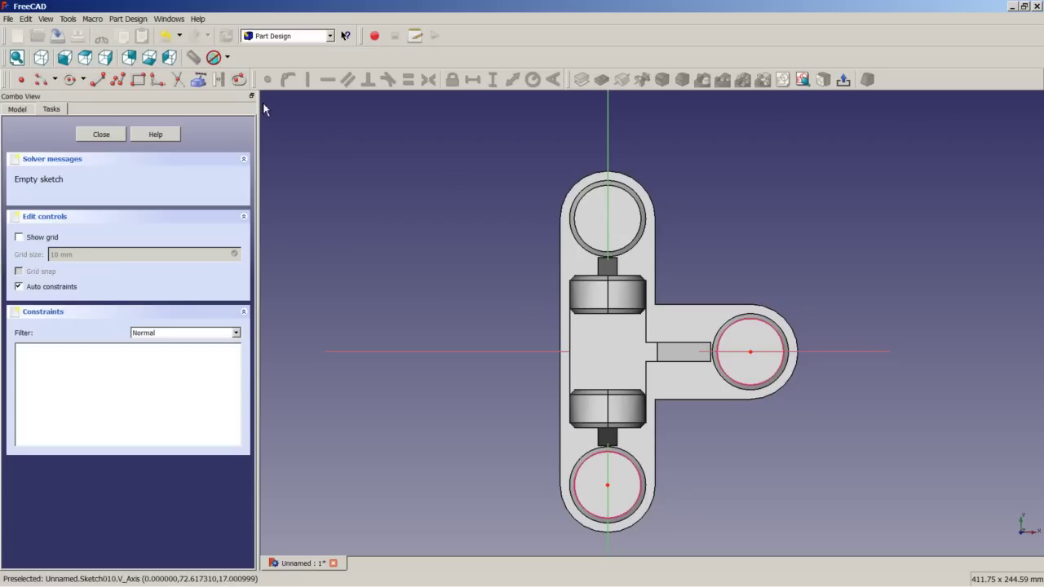
pyautogui.click(198, 79)
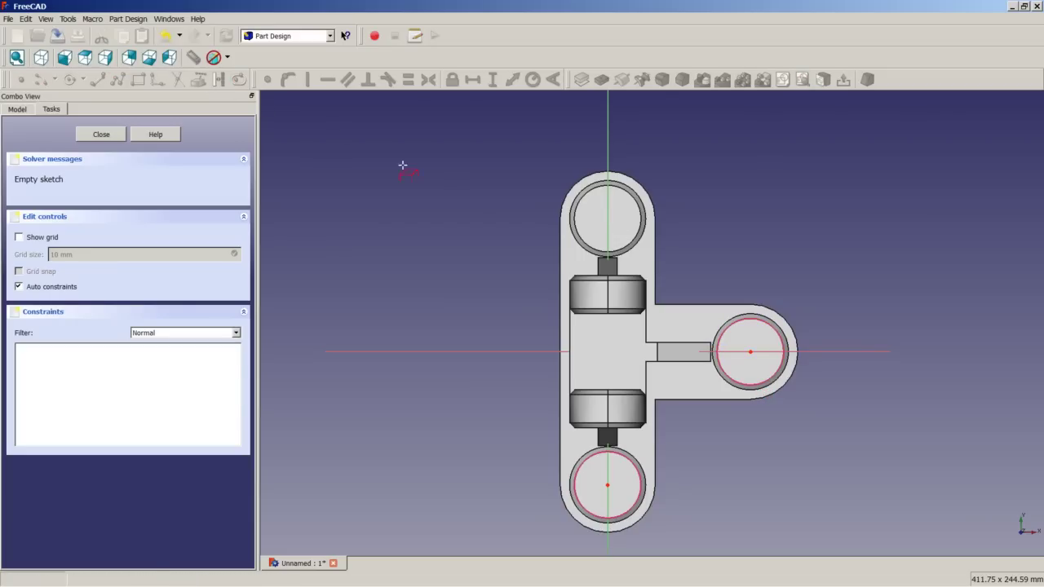
pyautogui.click(633, 241)
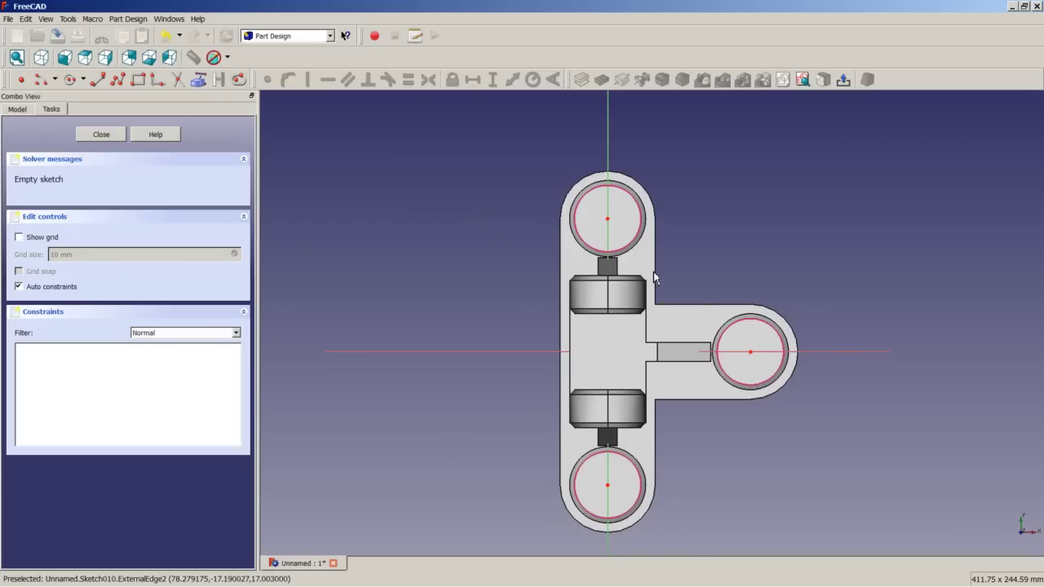
# Step: Draw a smaller circle centred on each of the three base discs
pyautogui.click(70, 79)
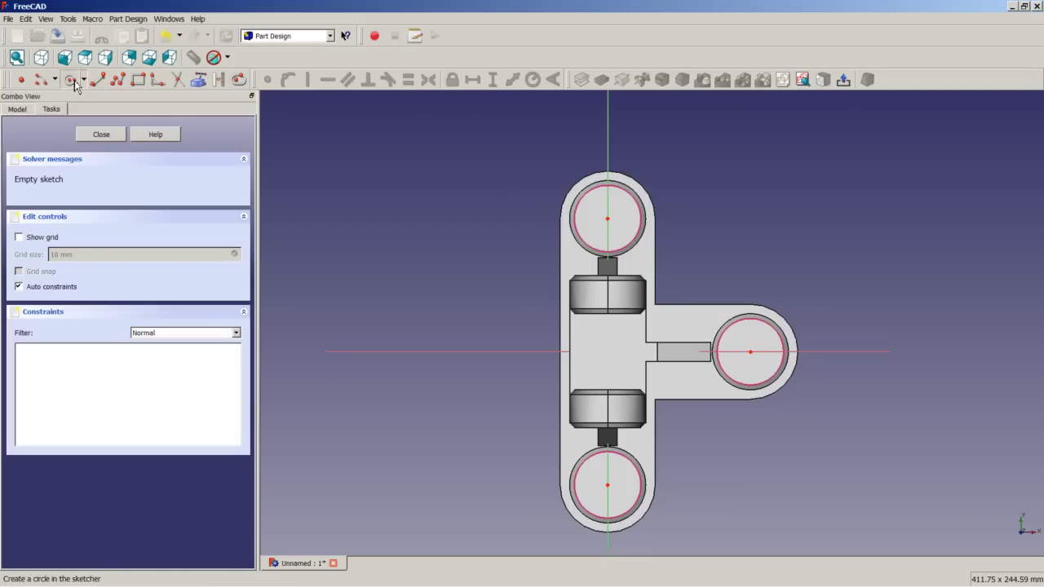
pyautogui.click(607, 218)
pyautogui.click(625, 214)
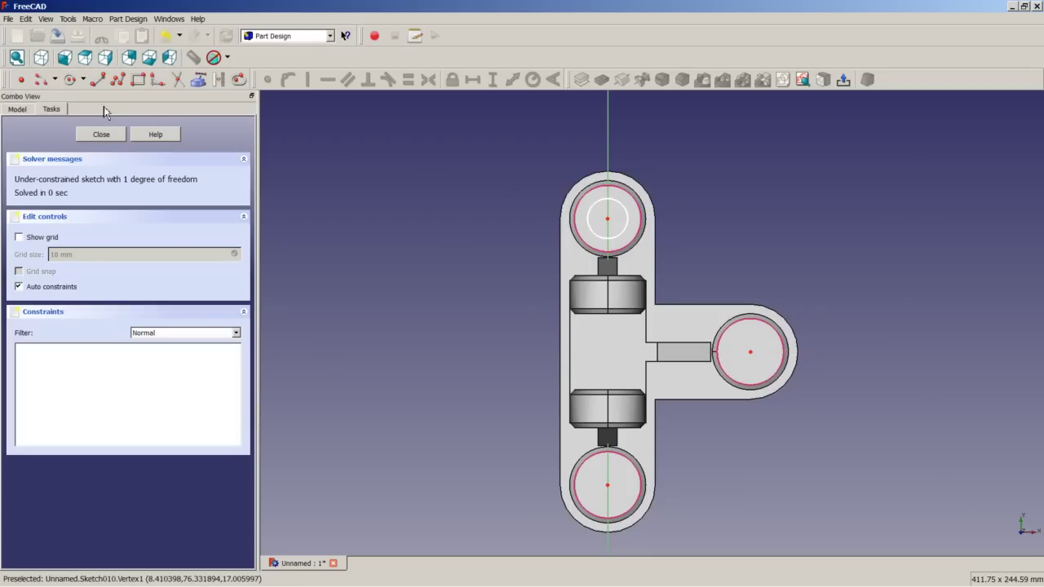
pyautogui.click(70, 79)
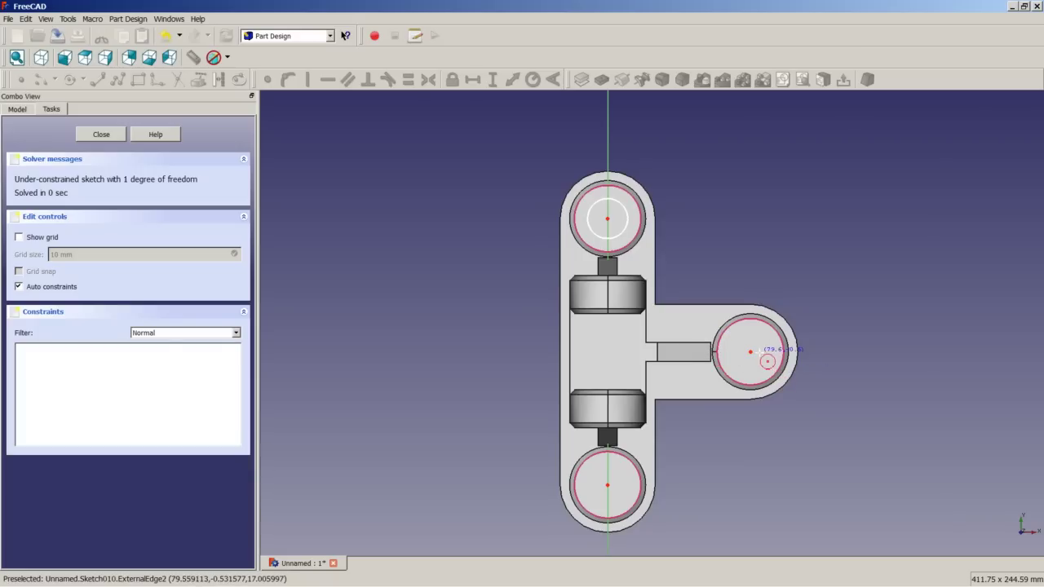
pyautogui.click(750, 351)
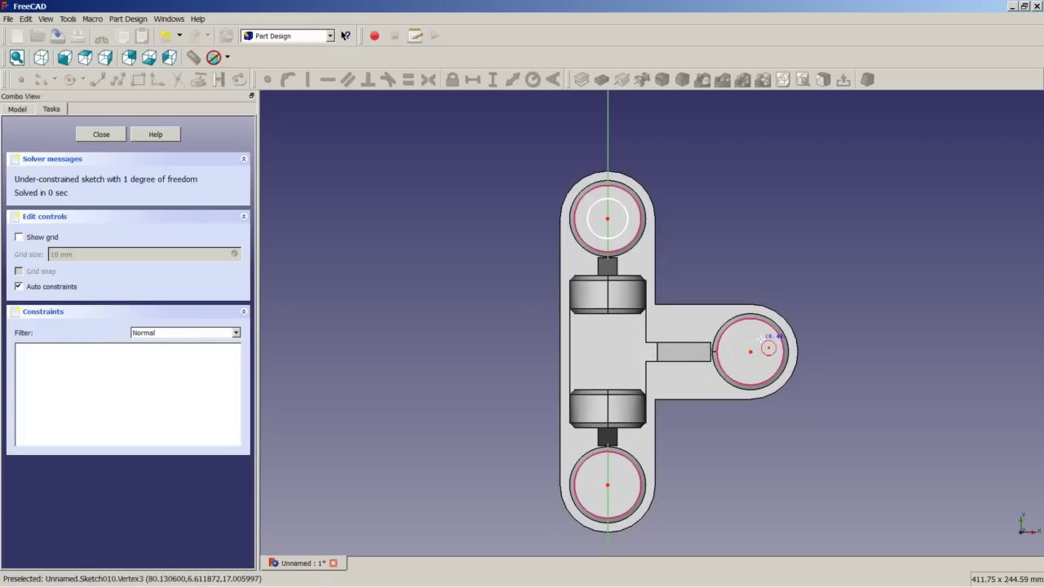
pyautogui.click(769, 344)
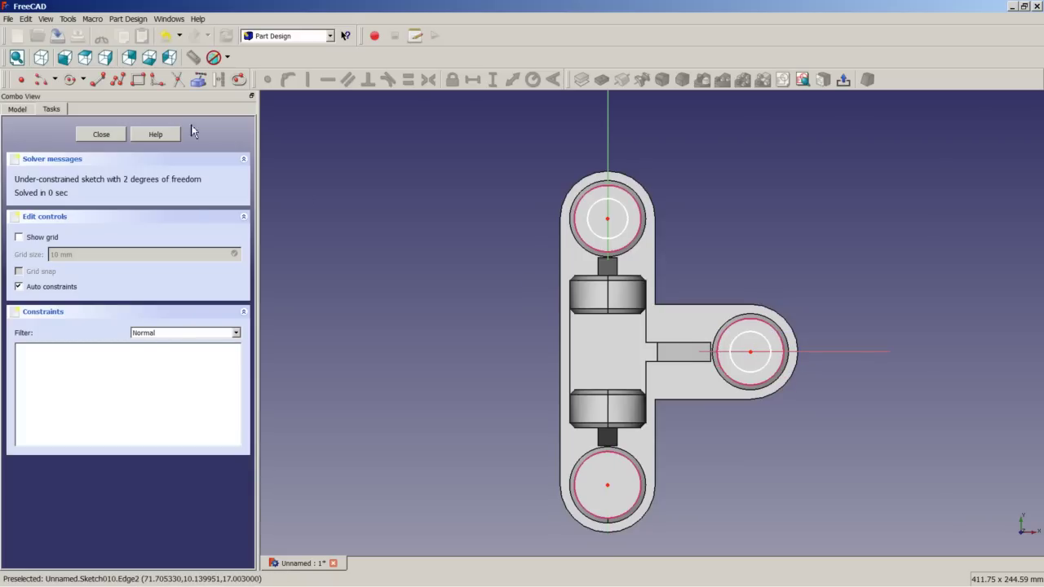
pyautogui.click(72, 80)
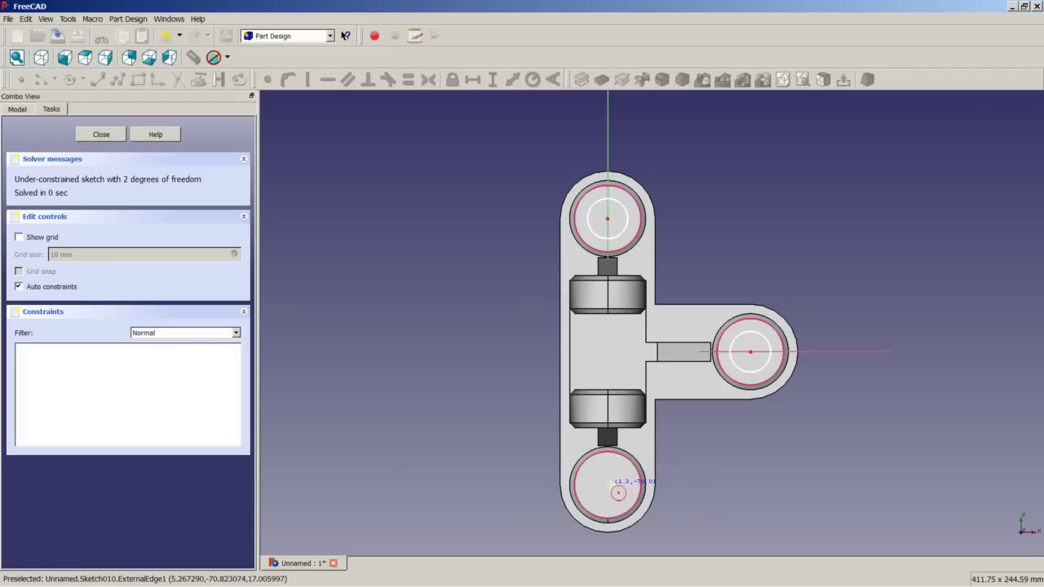
pyautogui.click(622, 471)
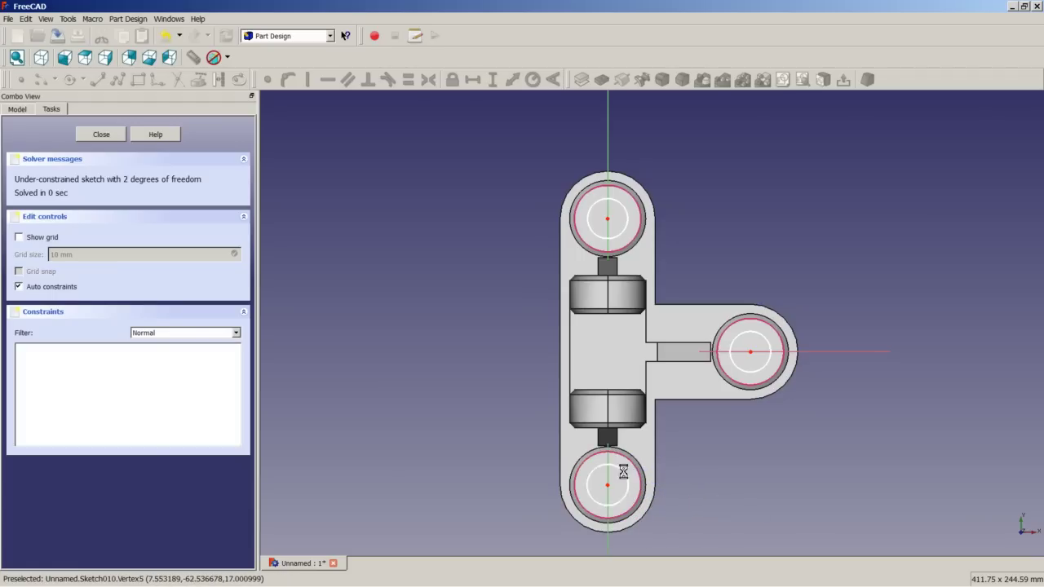
# Step: Constrain the three circles on the base discs to equal radii
pyautogui.click(621, 231)
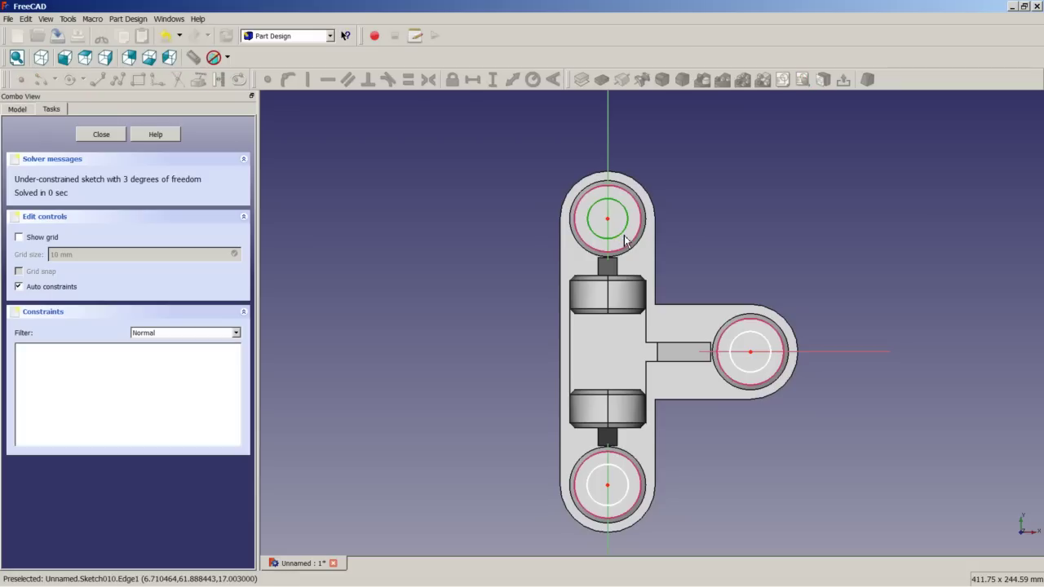
pyautogui.click(739, 370)
pyautogui.click(633, 497)
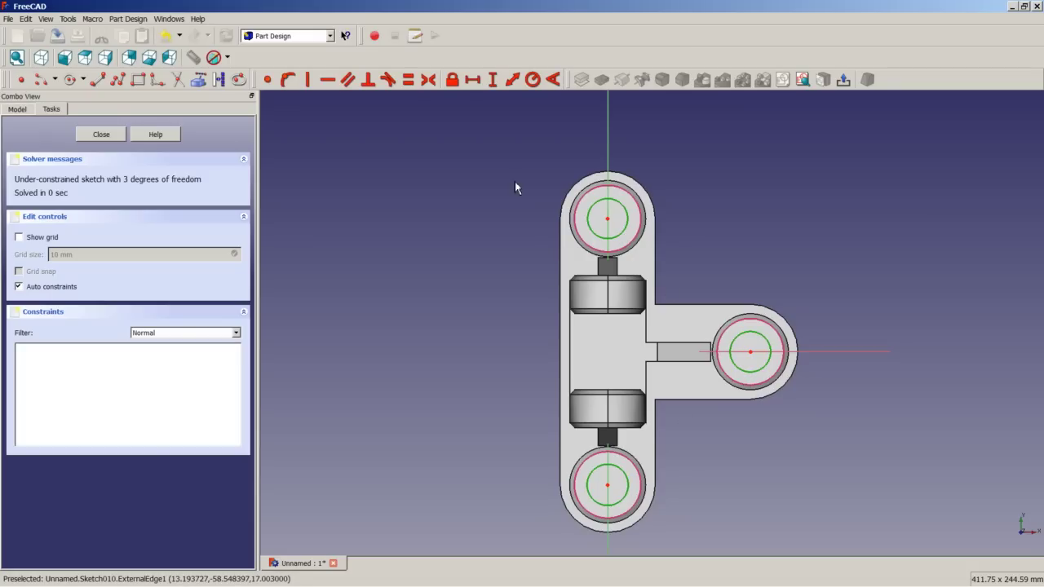
pyautogui.click(415, 83)
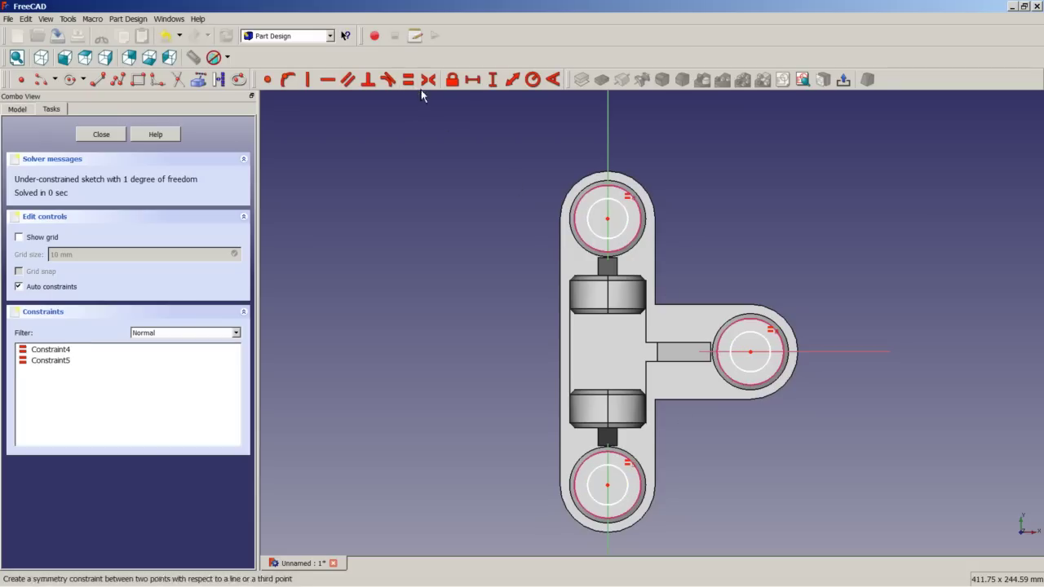
# Step: Set the radius of the equal circles on the base discs to 10 mm and finish the sketch
pyautogui.click(626, 220)
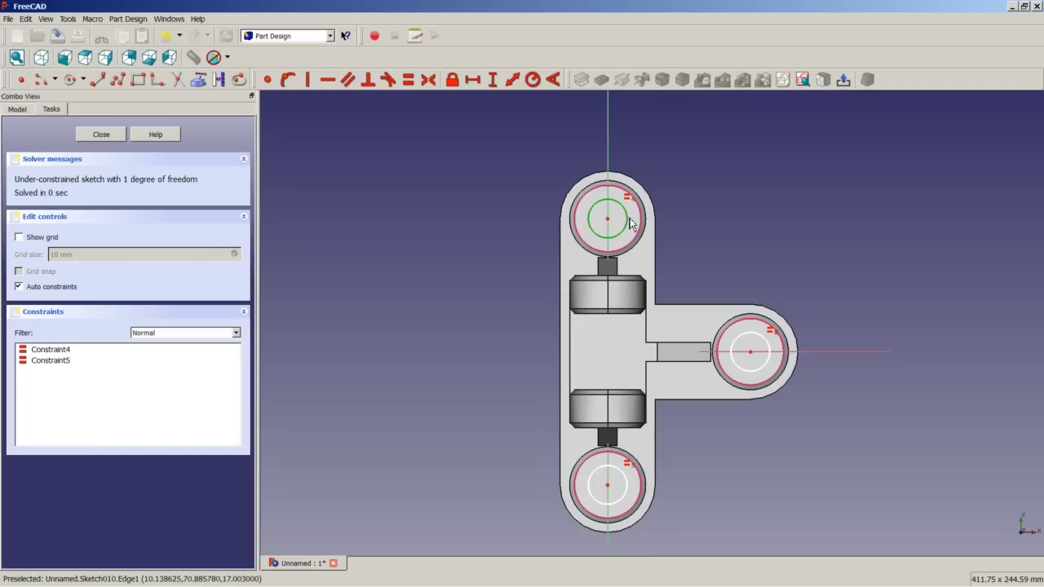
pyautogui.click(540, 82)
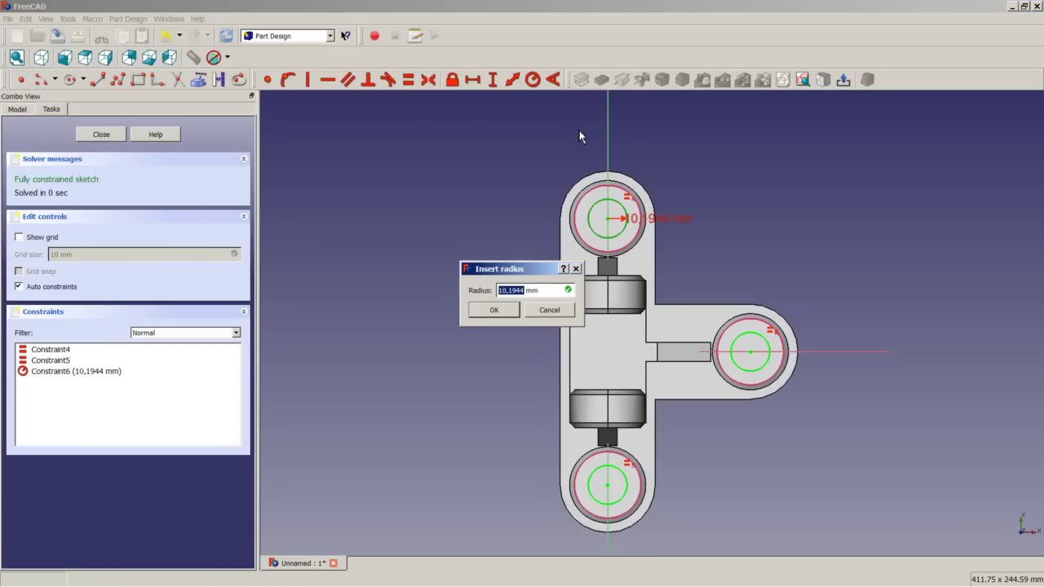
pyautogui.write('10')
pyautogui.press('Return')
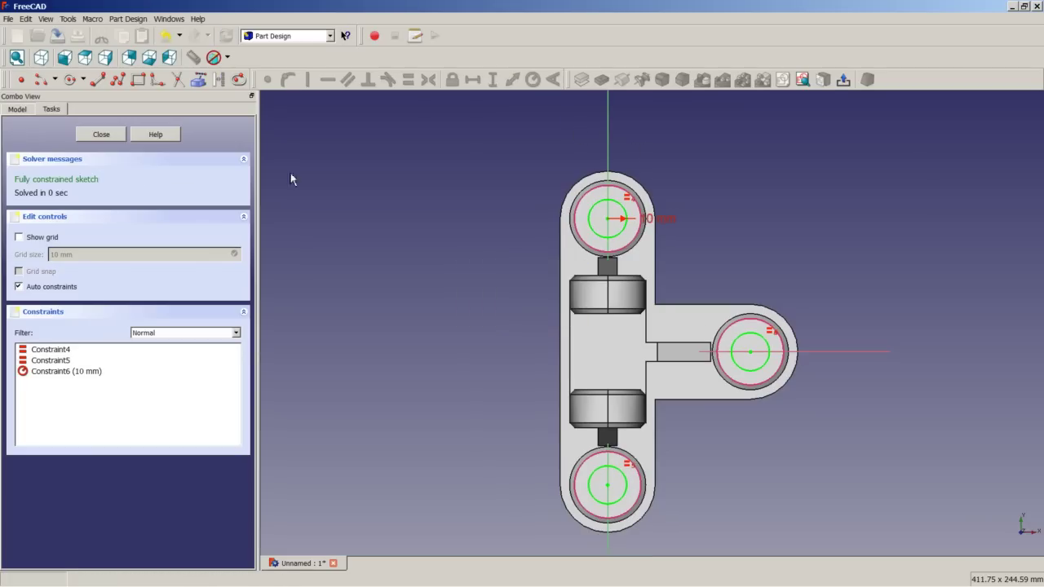
pyautogui.click(102, 134)
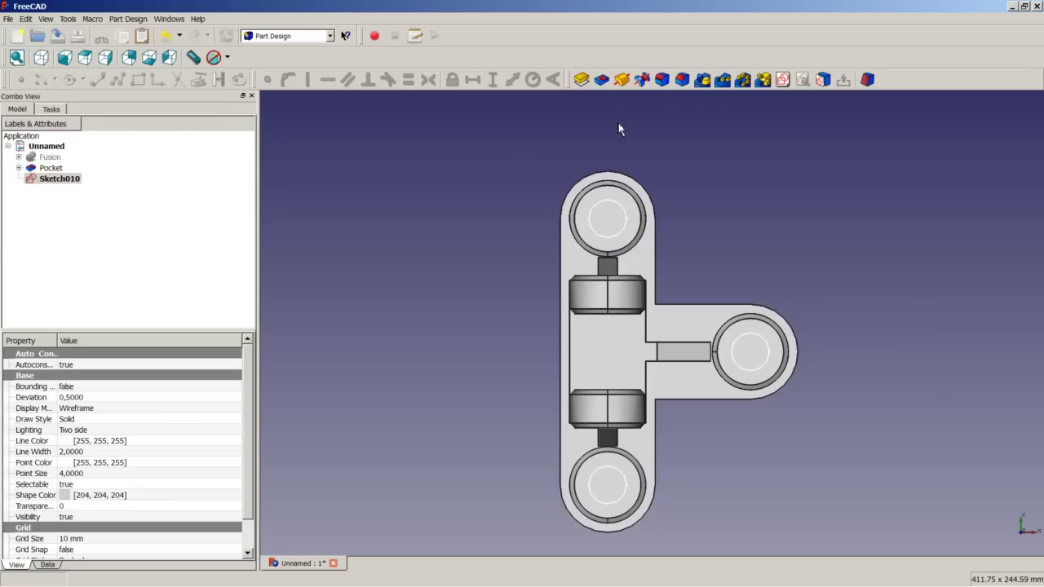
# Step: Pocket the three-circle sketch with the Through all type to cut holes through the base discs, and show the whole part in axonometric view
pyautogui.click(601, 79)
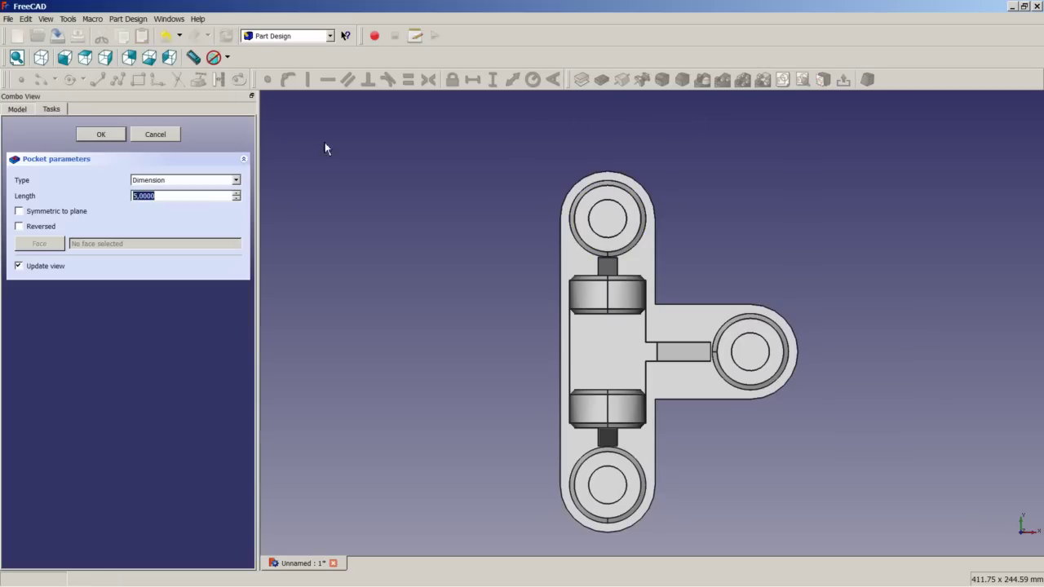
pyautogui.click(194, 184)
pyautogui.click(187, 201)
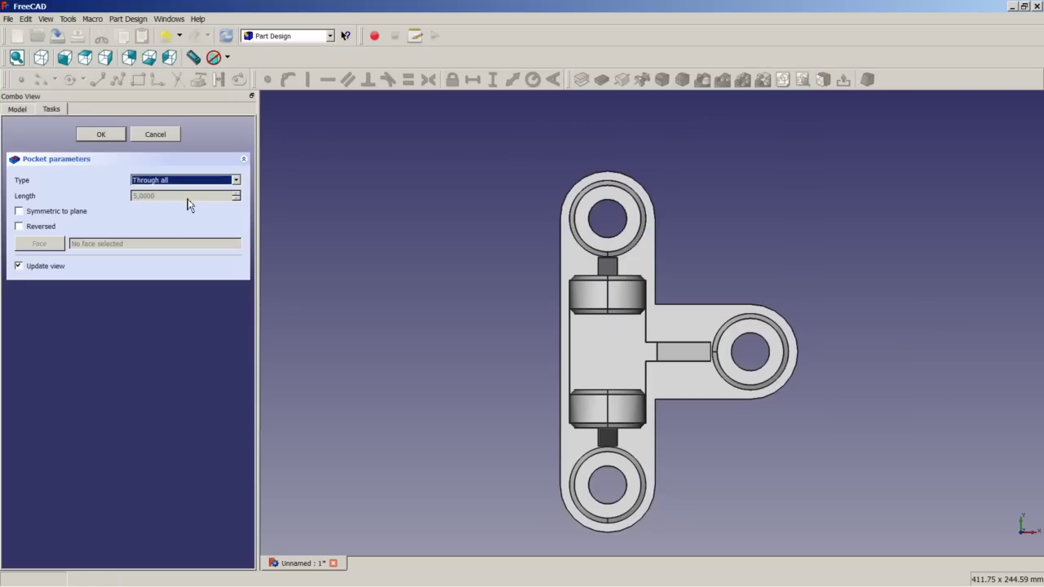
pyautogui.click(101, 135)
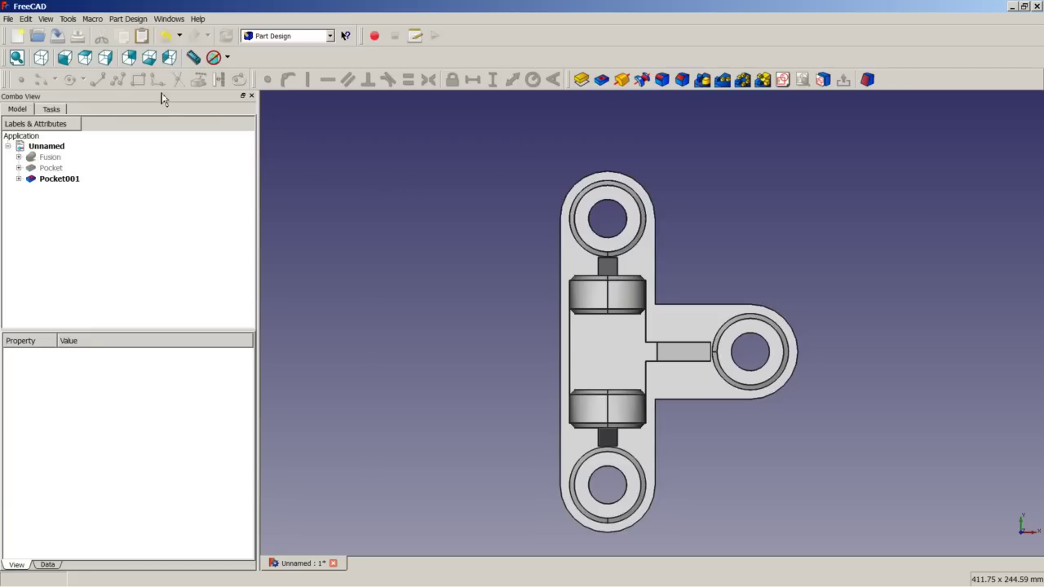
pyautogui.click(41, 57)
pyautogui.rightClick(276, 212)
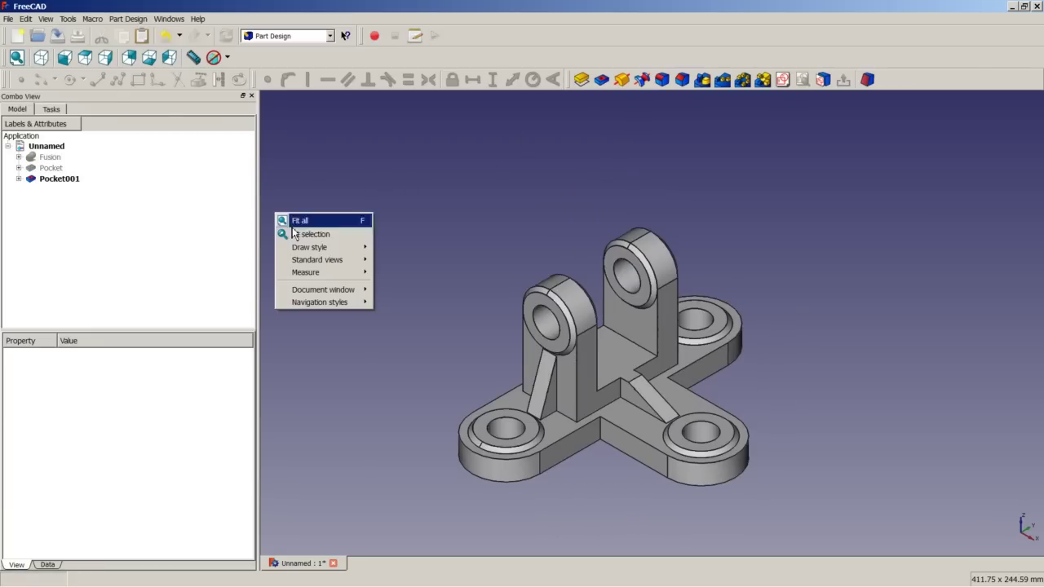
pyautogui.click(299, 220)
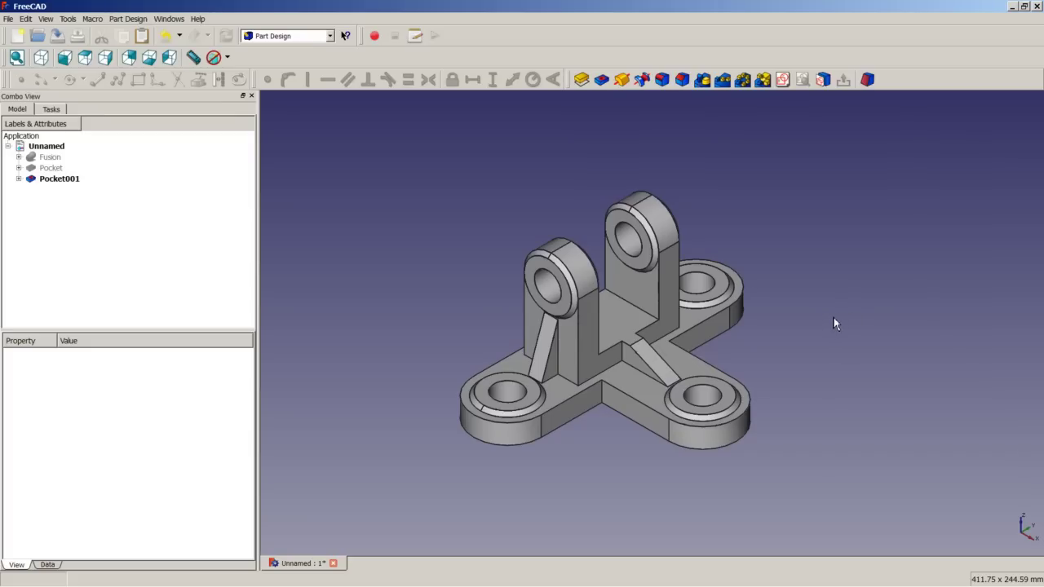
pyautogui.moveTo(769, 315); pyautogui.dragTo(629, 244, button='middle')
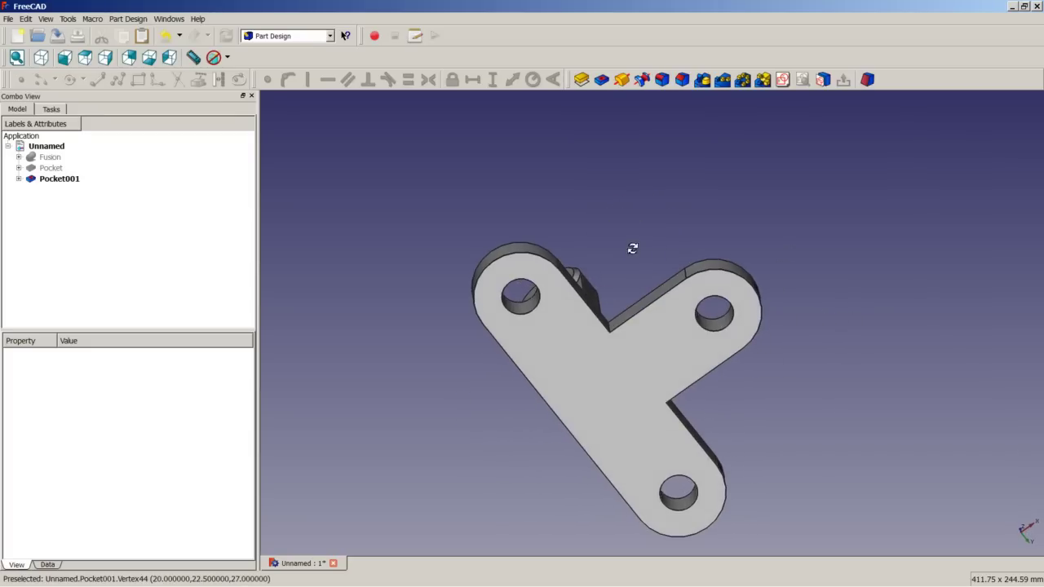
pyautogui.click(607, 378)
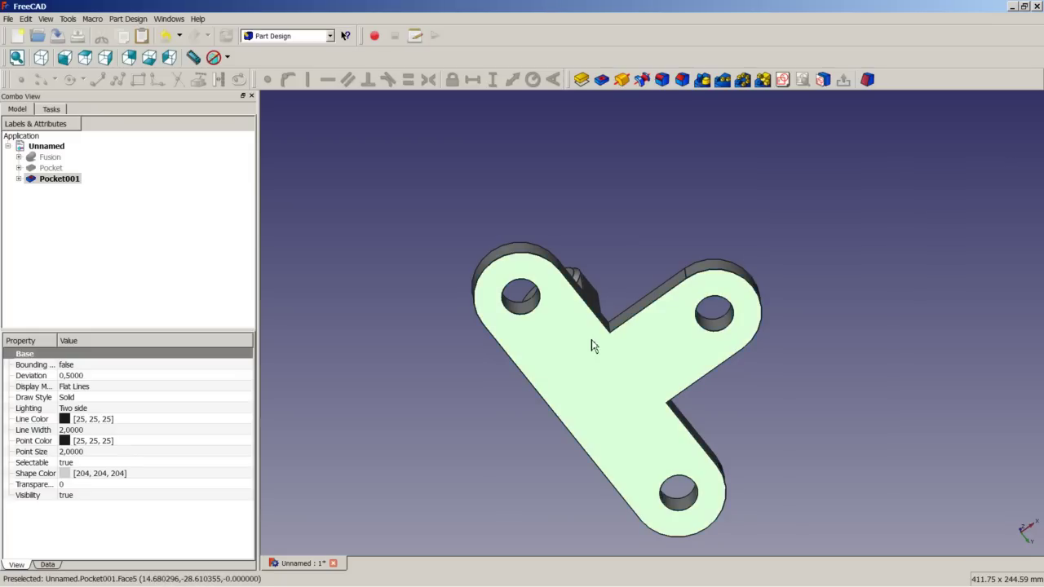
pyautogui.click(661, 80)
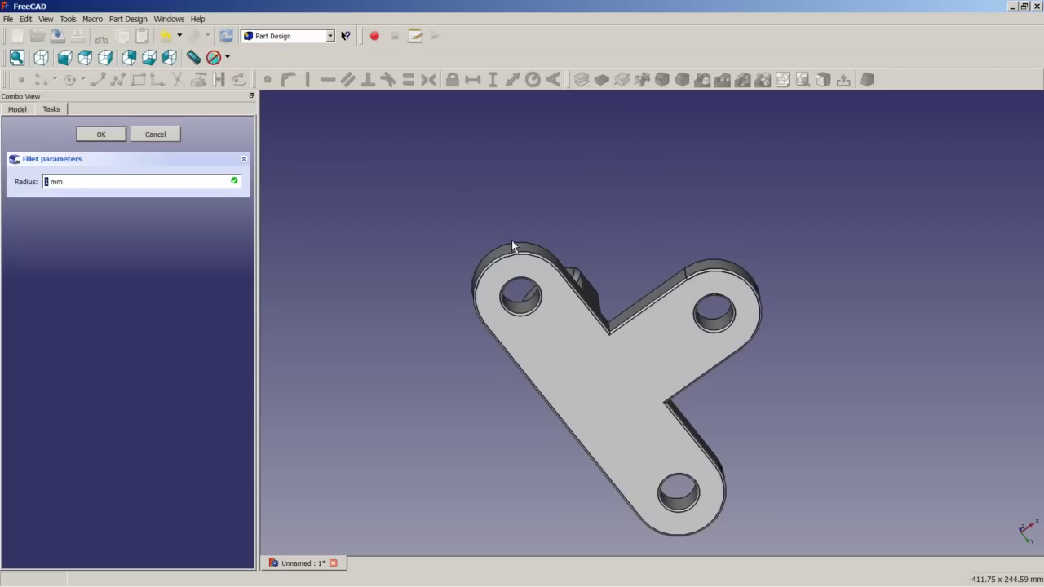
pyautogui.scroll(-2, 510, 249)
pyautogui.scroll(4, 509, 261)
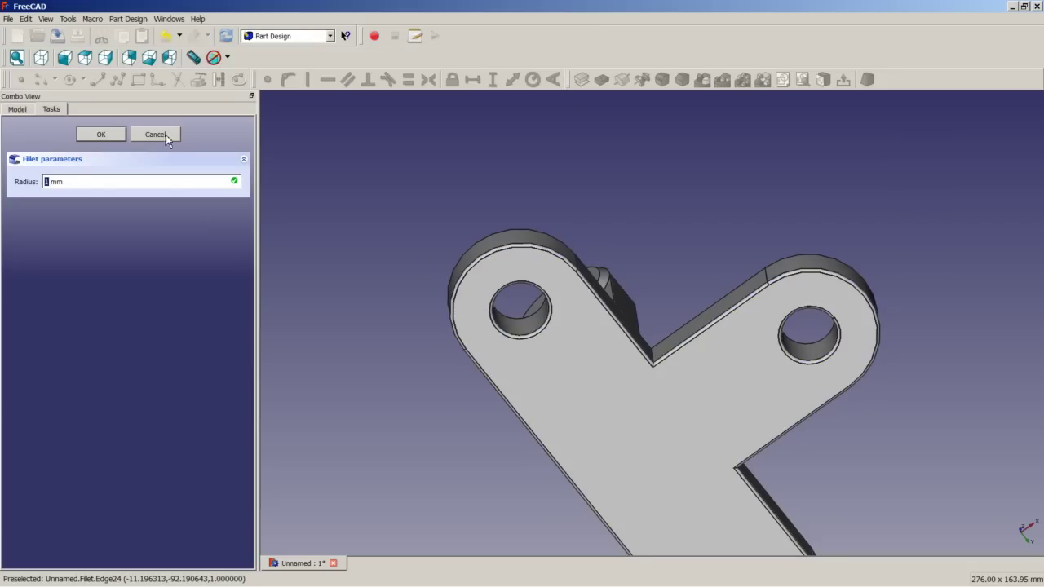
pyautogui.click(155, 135)
# Step: Fillet the two vertical inner corner edges of the base plate and the two inner edges at the foot of the uprights with a 2.5 mm radius
pyautogui.moveTo(585, 257); pyautogui.dragTo(592, 422, button='middle')
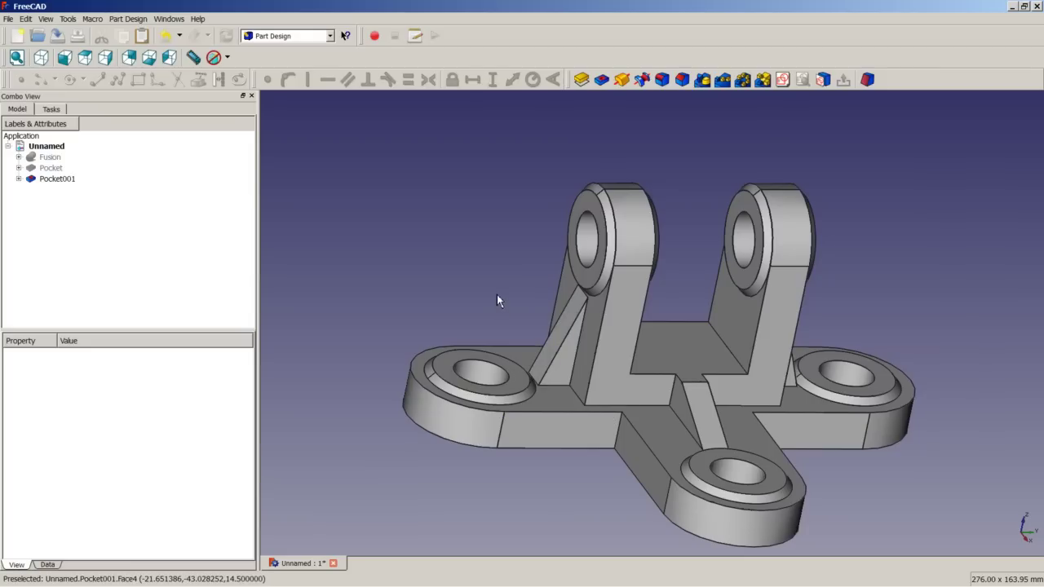
pyautogui.scroll(5, 624, 444)
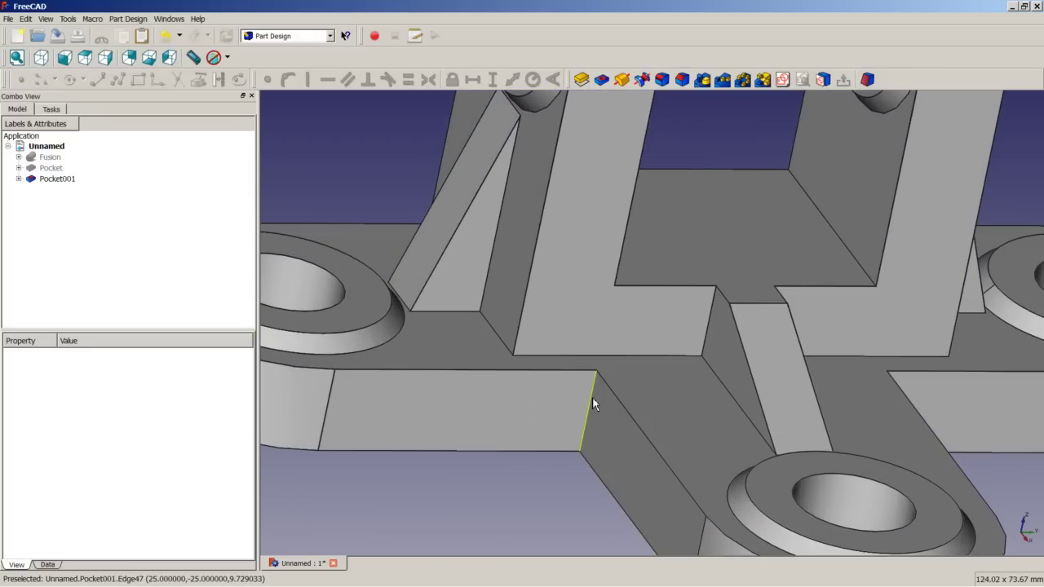
pyautogui.click(592, 397)
pyautogui.moveTo(725, 407); pyautogui.dragTo(622, 382, button='middle')
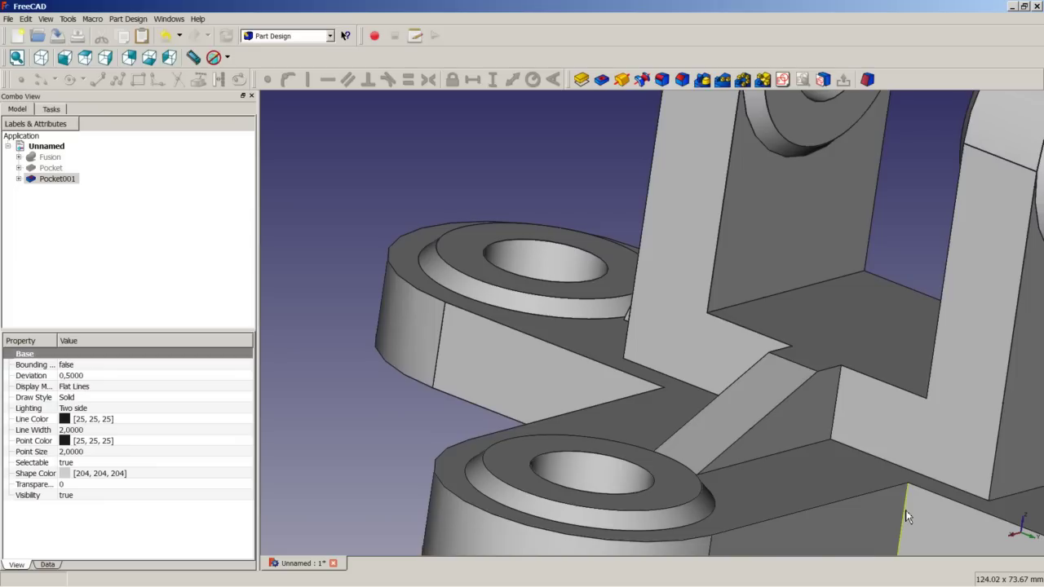
pyautogui.moveTo(905, 515); pyautogui.dragTo(748, 288, button='middle')
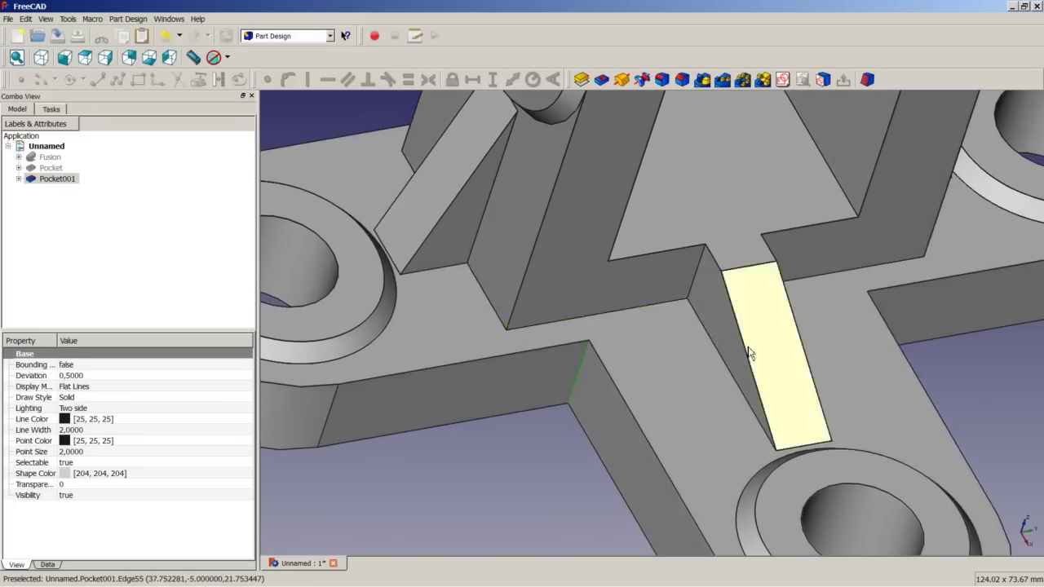
pyautogui.moveTo(660, 378); pyautogui.dragTo(964, 378, button='middle')
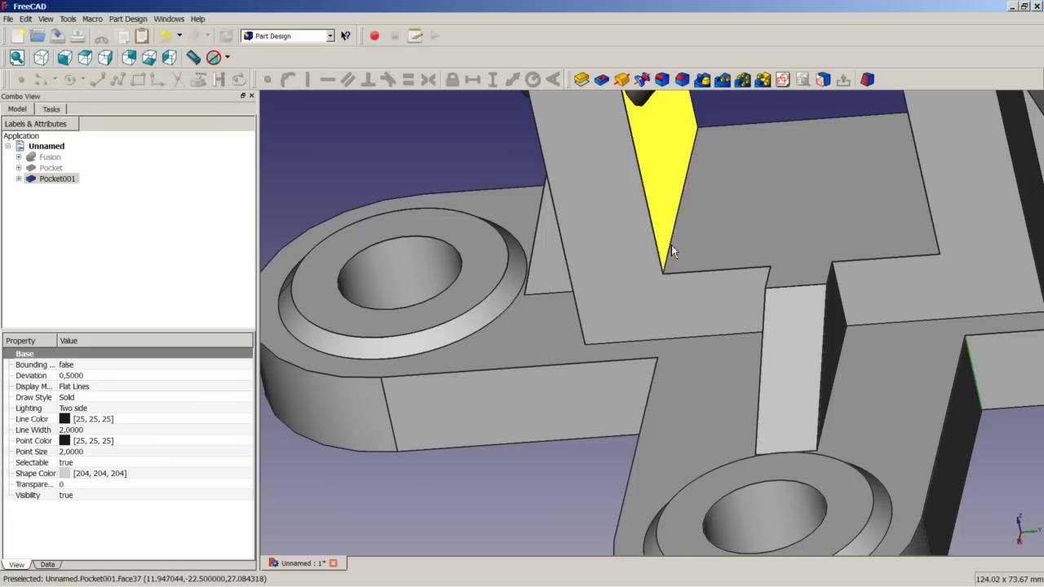
pyautogui.scroll(5, 739, 223)
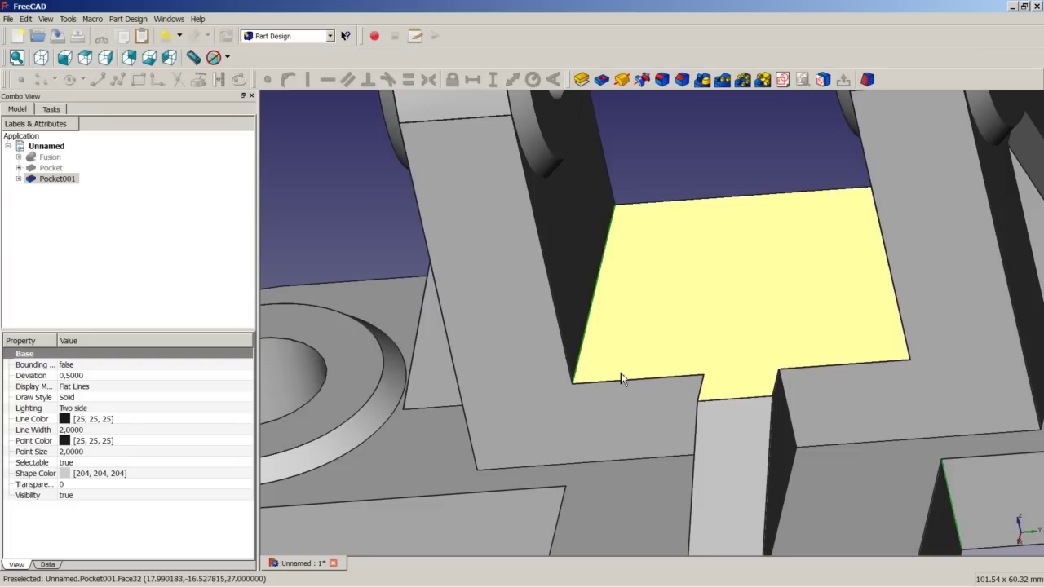
pyautogui.scroll(-5, 522, 383)
pyautogui.moveTo(764, 344); pyautogui.dragTo(870, 338, button='middle')
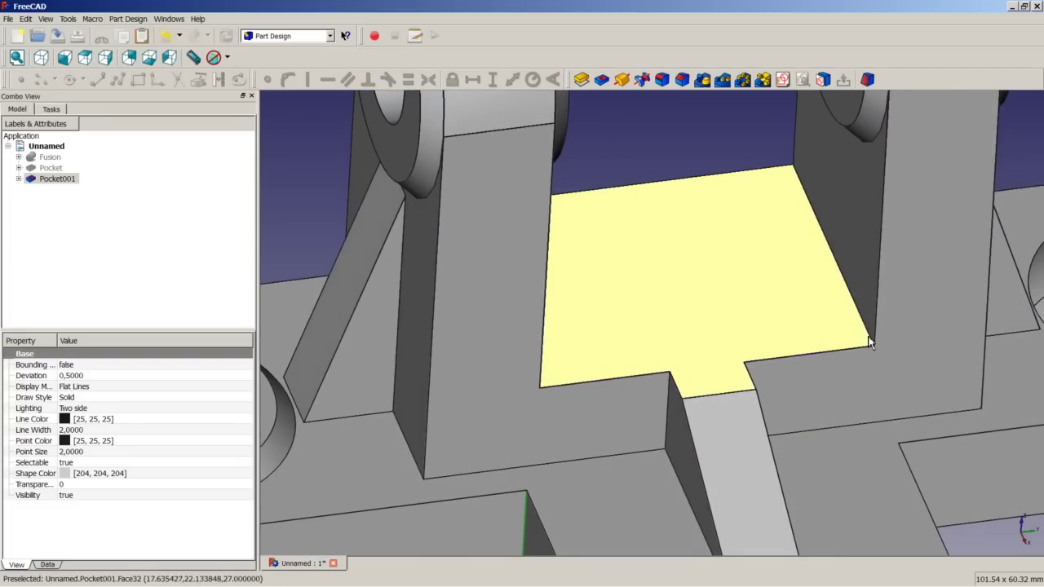
pyautogui.click(869, 336)
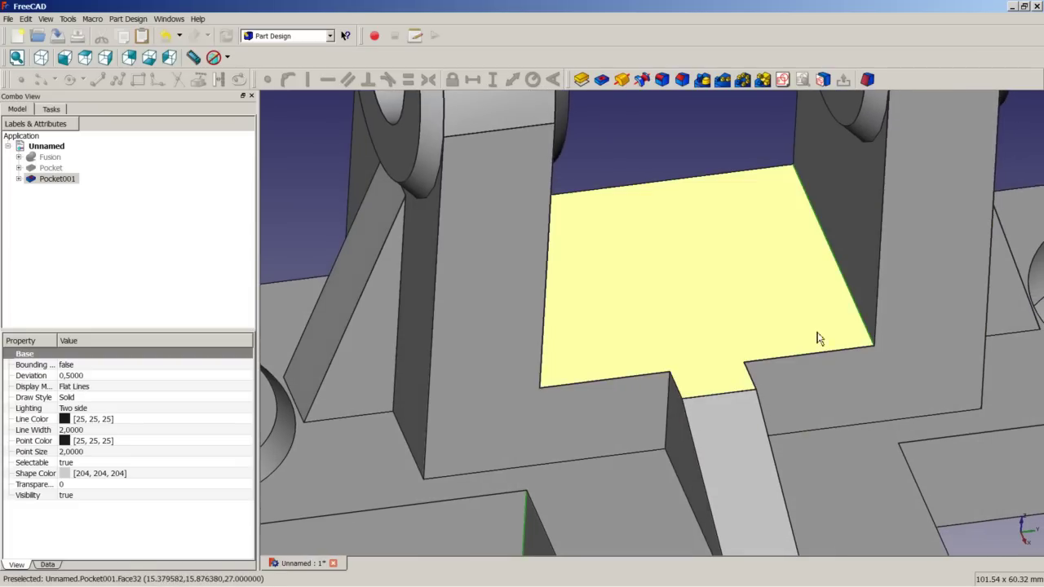
pyautogui.click(665, 81)
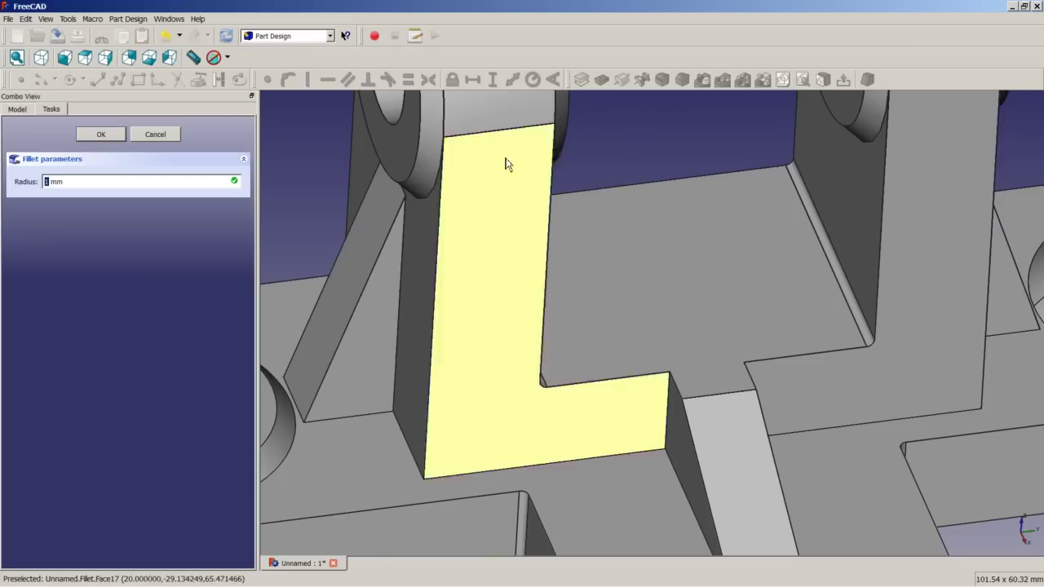
pyautogui.write('2.5')
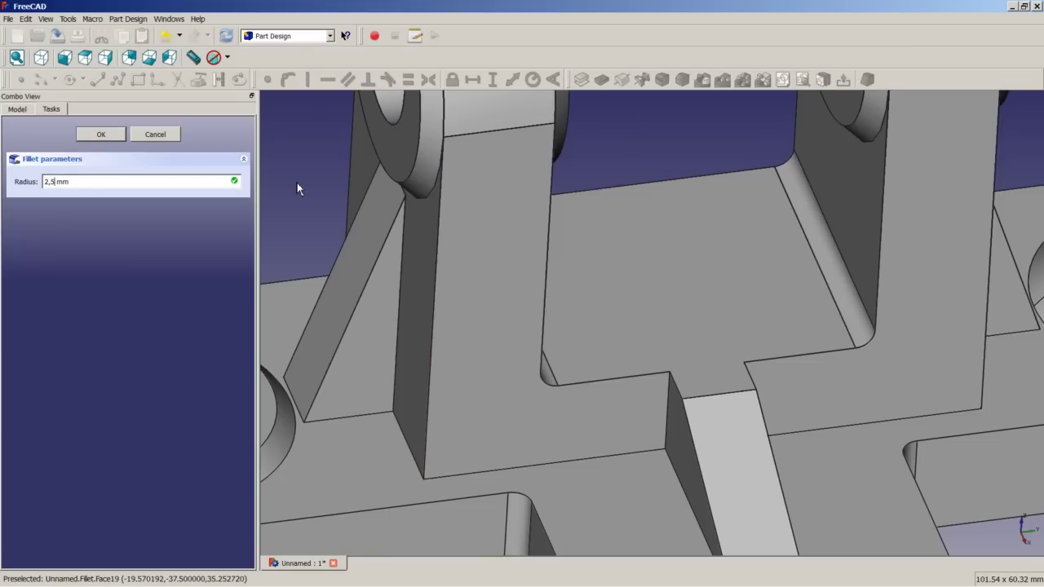
pyautogui.press('Return')
pyautogui.scroll(-6, 526, 220)
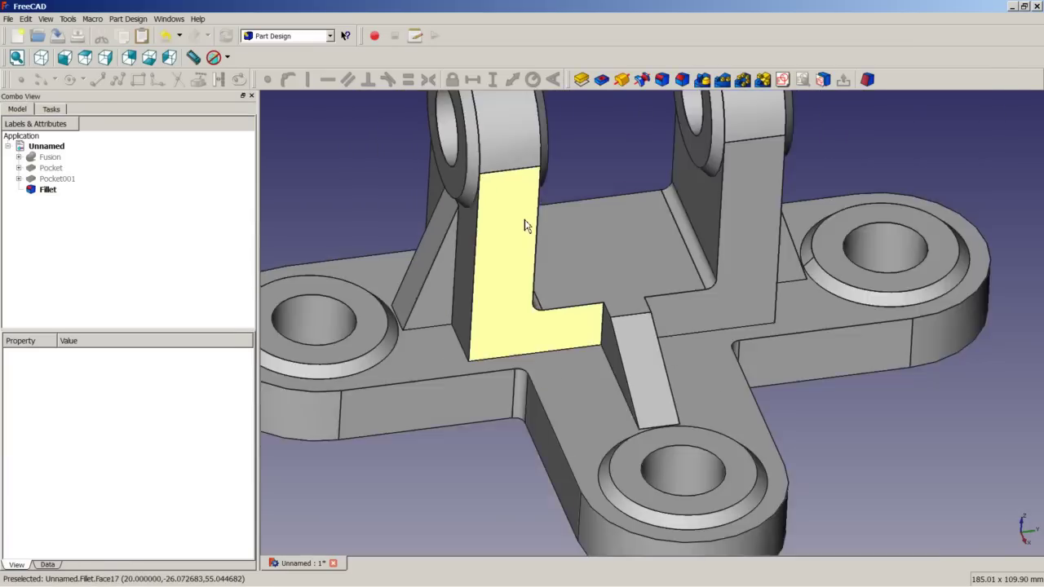
# Step: Reopen the fillet's parameters to review its radius, close them without changes, and show the whole part in axonometric view
pyautogui.moveTo(578, 266)
pyautogui.mouseDown(button='middle')
pyautogui.moveTo(574, 244)
pyautogui.moveTo(606, 261)
pyautogui.moveTo(568, 275)
pyautogui.moveTo(582, 279)
pyautogui.mouseUp(button='middle')
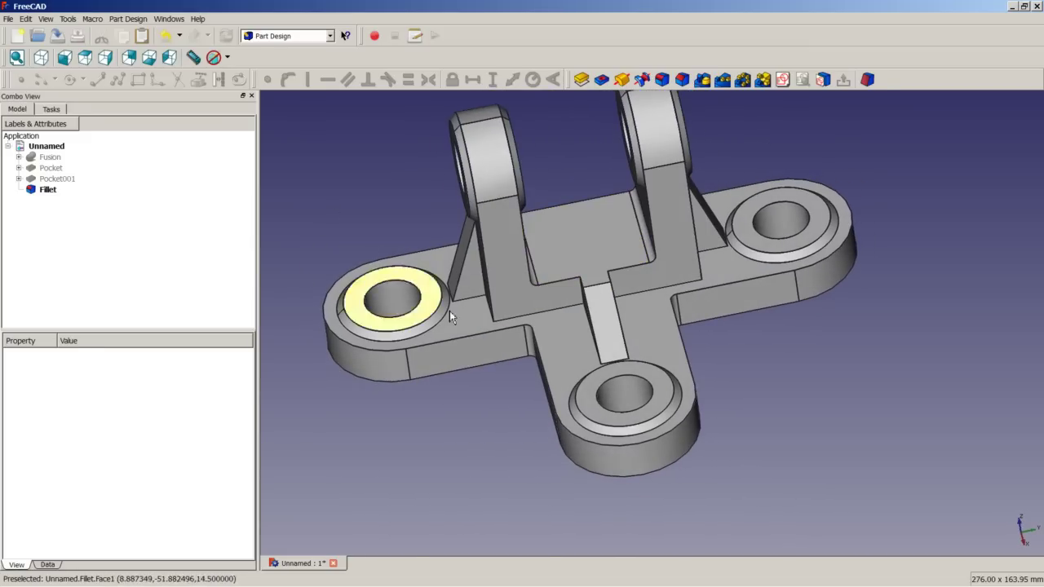
pyautogui.rightClick(46, 193)
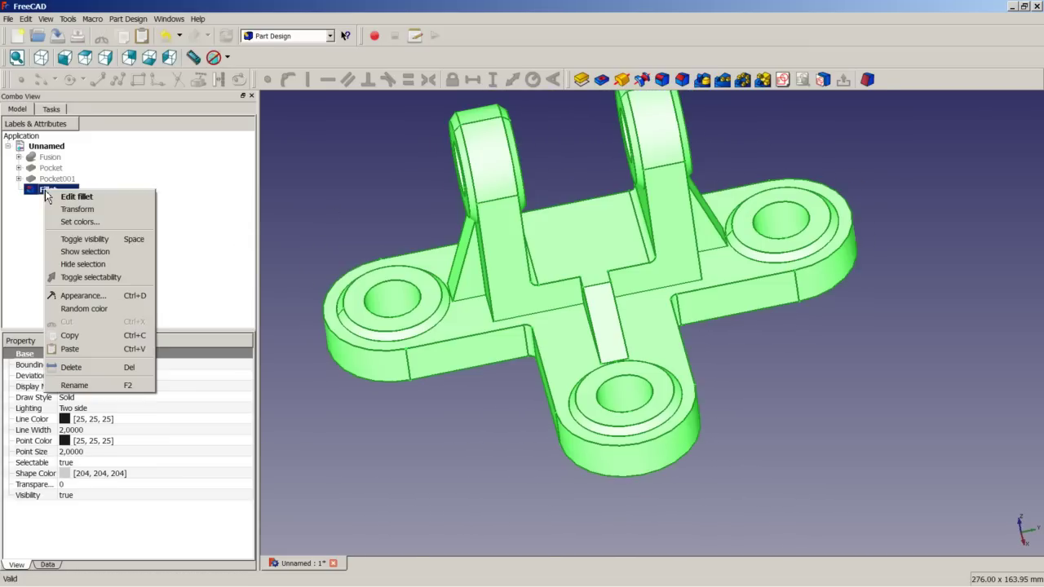
pyautogui.click(73, 201)
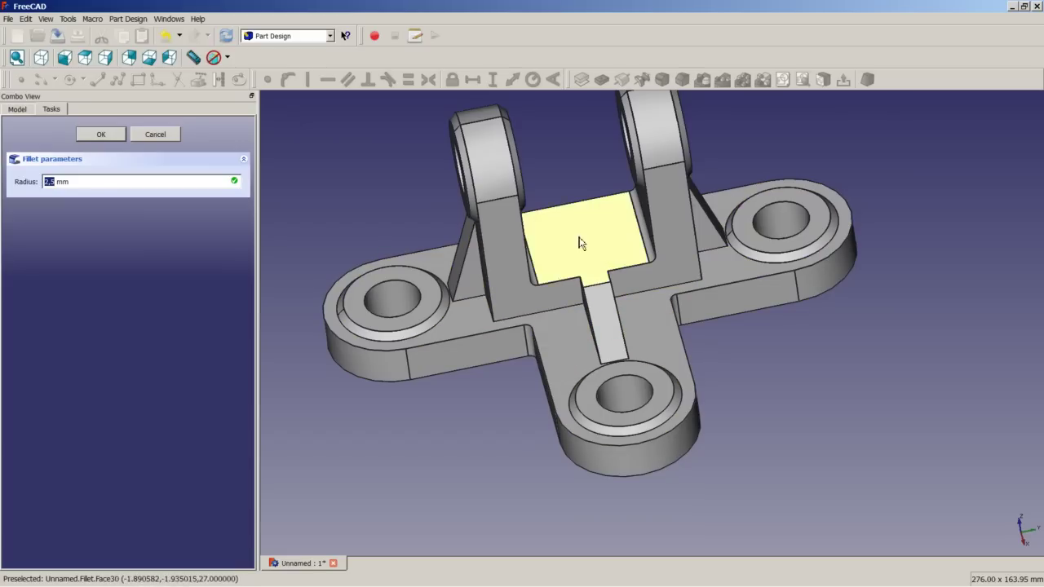
pyautogui.click(120, 136)
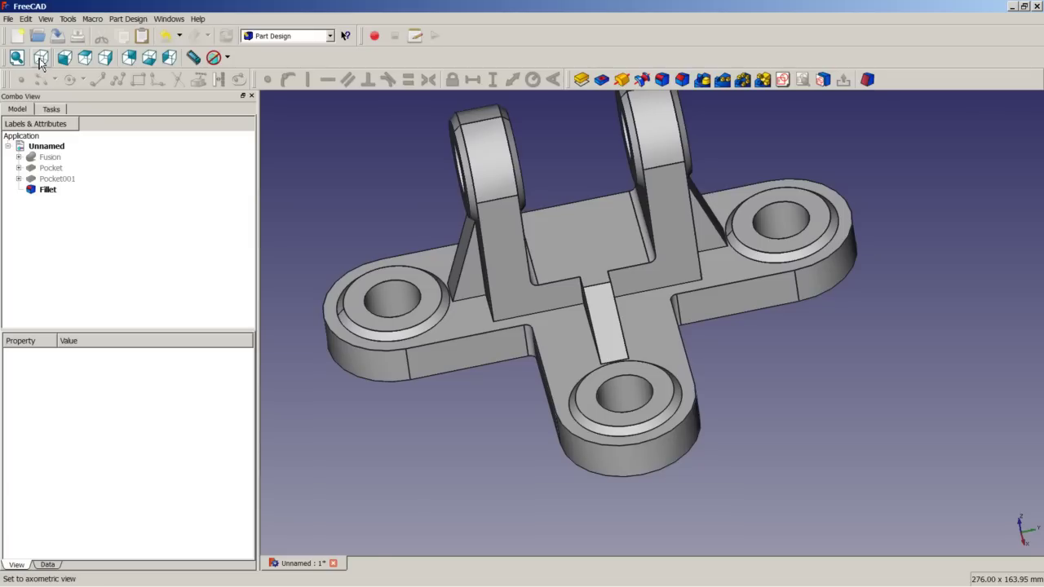
pyautogui.click(40, 59)
pyautogui.rightClick(346, 158)
pyautogui.click(360, 163)
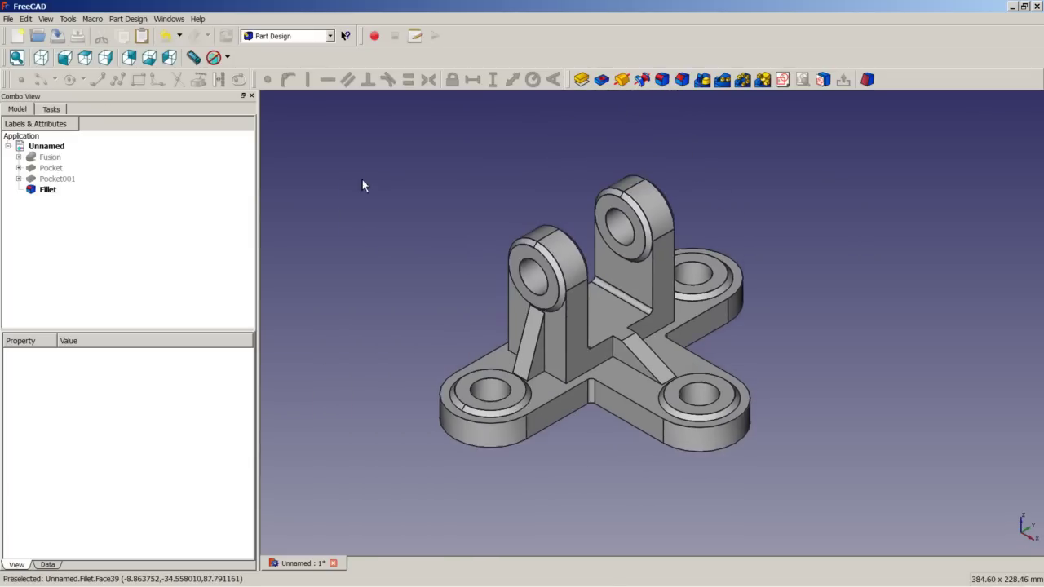